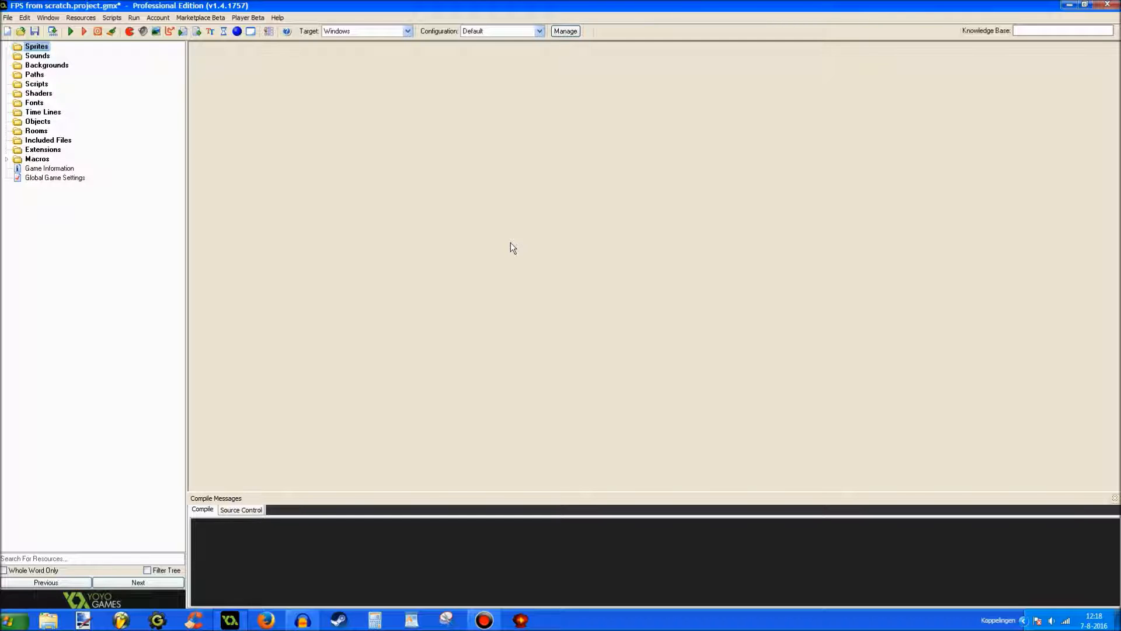
Step: Create a new sprite named spr_player and add a blank 32x32 image for drawing
{"action": "right_click", "coordinate": [36, 46]}
{"action": "left_click", "coordinate": [53, 56]}
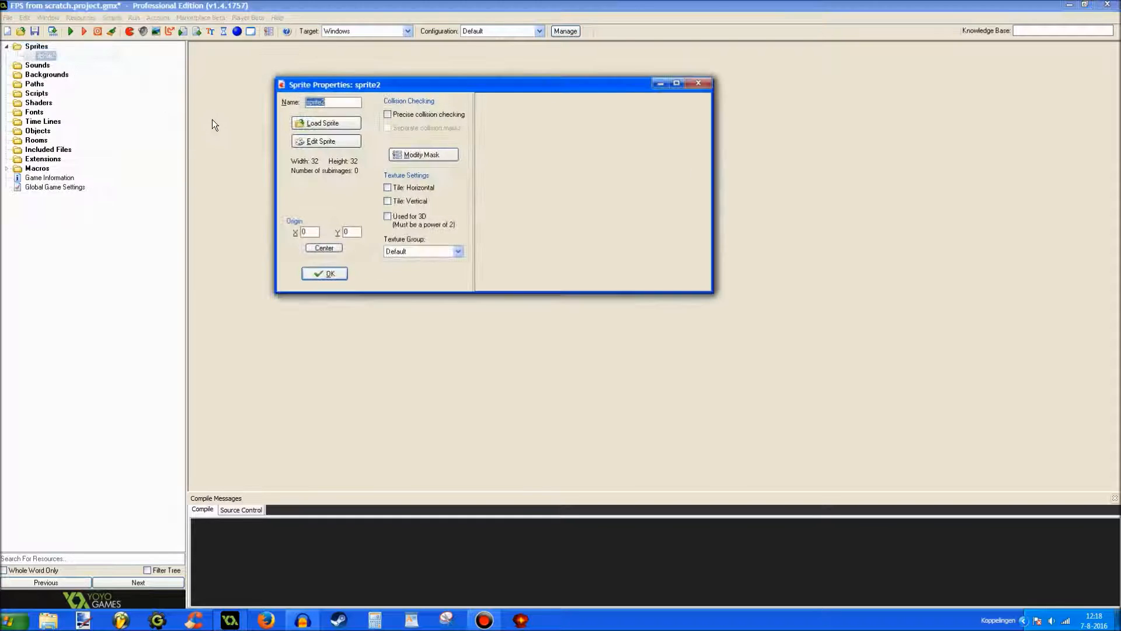
{"action": "type", "text": "spr_player"}
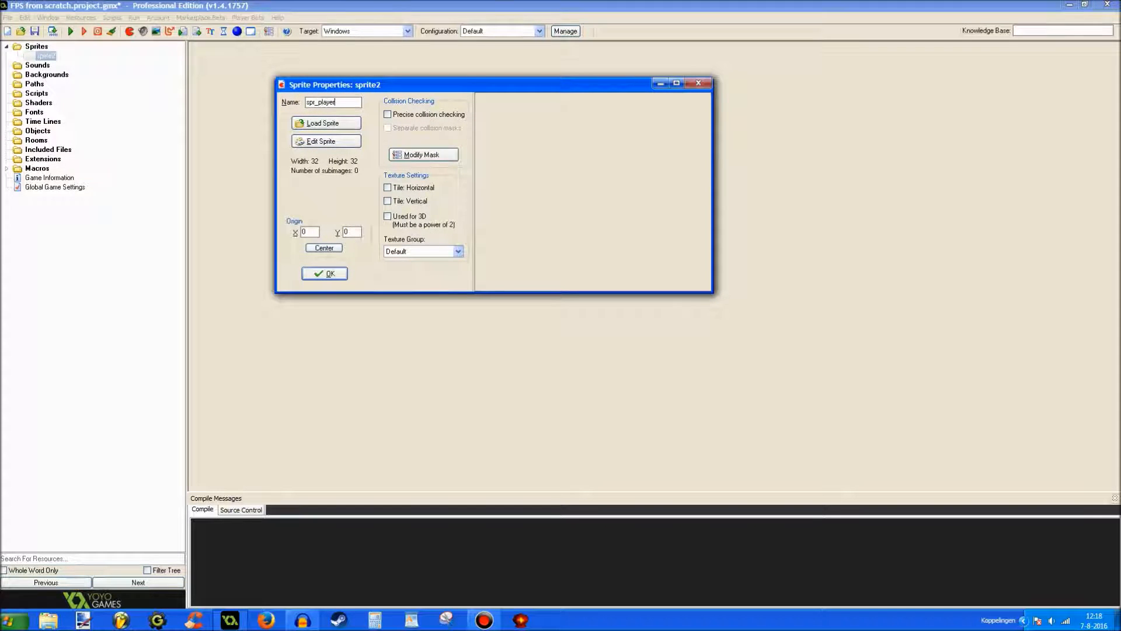
{"action": "left_click", "coordinate": [335, 143]}
{"action": "left_click", "coordinate": [409, 139]}
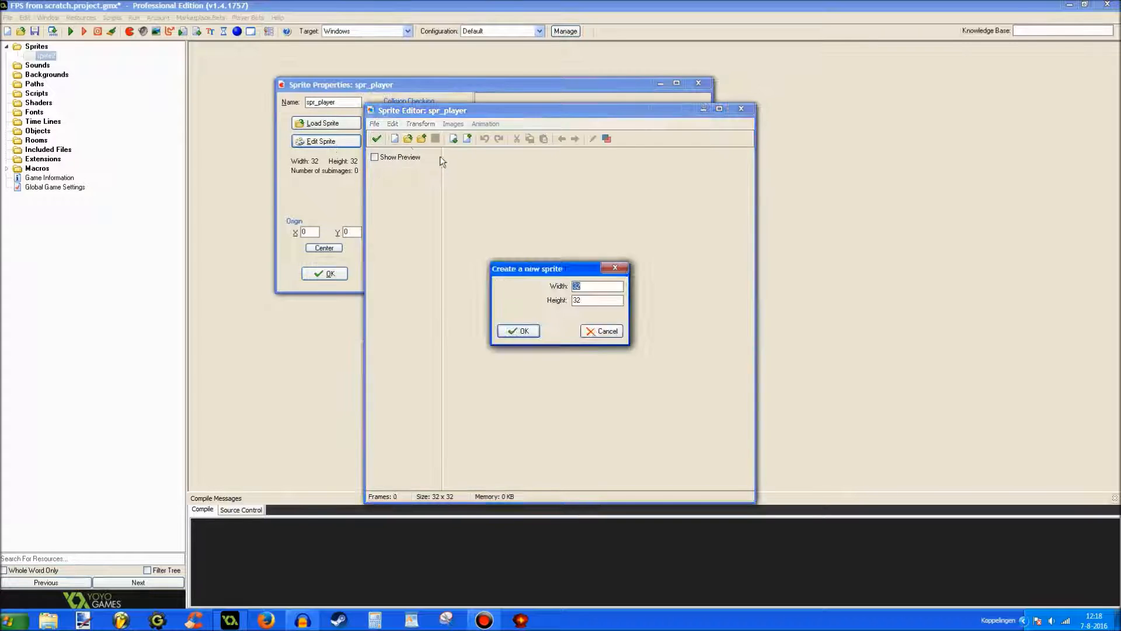
{"action": "key", "text": "Return"}
{"action": "double_click", "coordinate": [473, 162]}
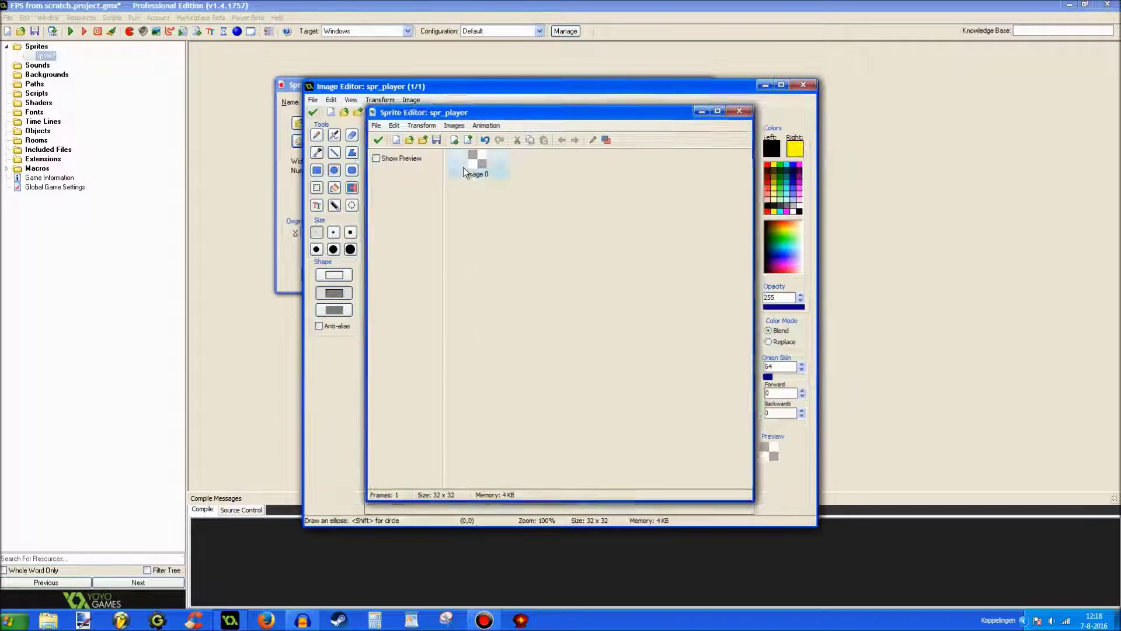
Step: Draw a blue filled circle with a red line from centre to right edge
{"action": "right_click", "coordinate": [793, 167]}
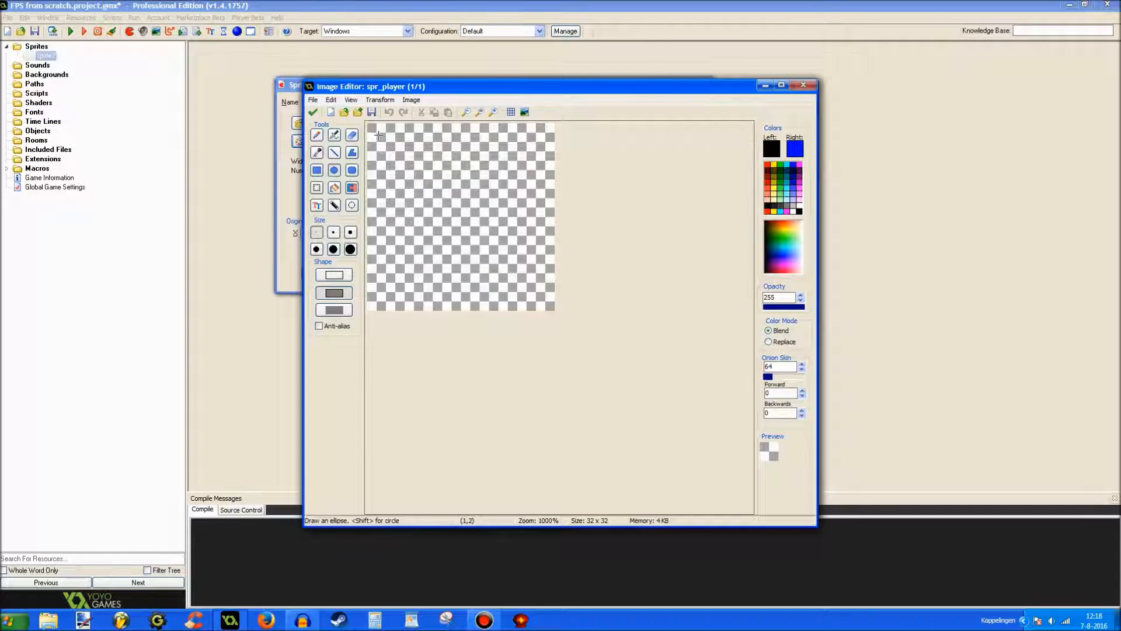
{"action": "left_click_drag", "start_coordinate": [379, 134], "coordinate": [527, 305]}
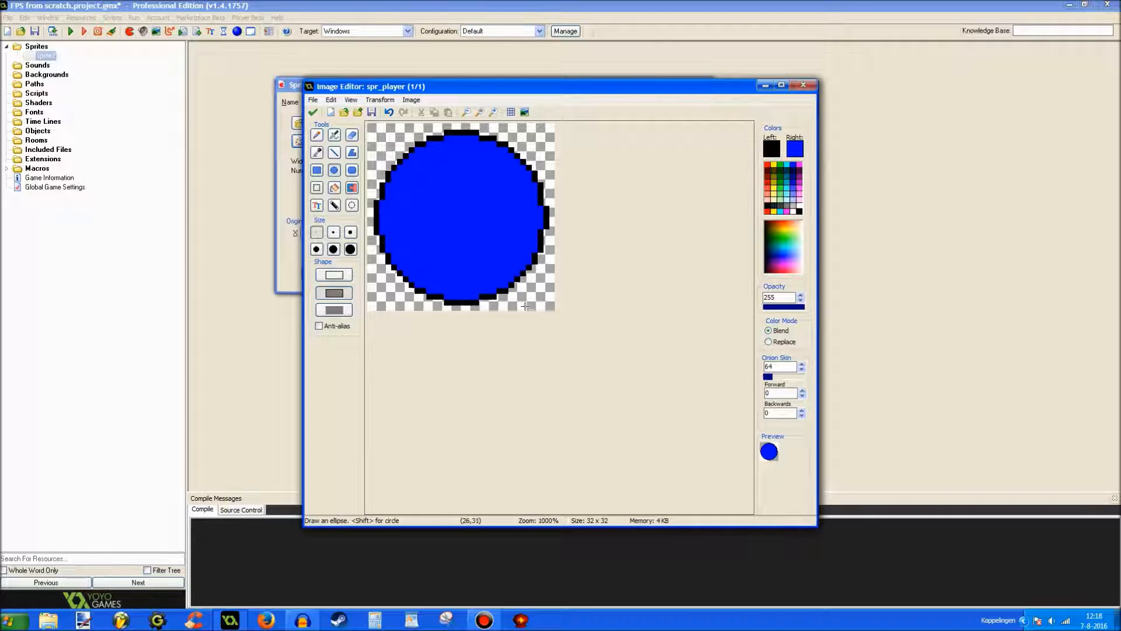
{"action": "left_click", "coordinate": [772, 163]}
{"action": "key", "text": "l"}
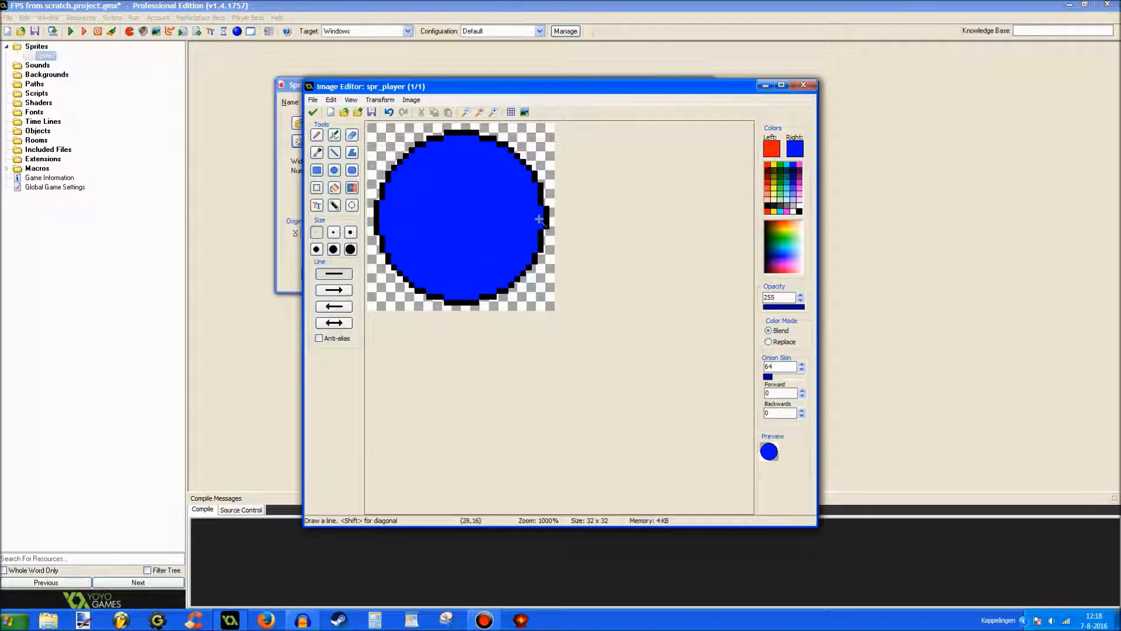
{"action": "left_click_drag", "start_coordinate": [538, 219], "coordinate": [465, 217]}
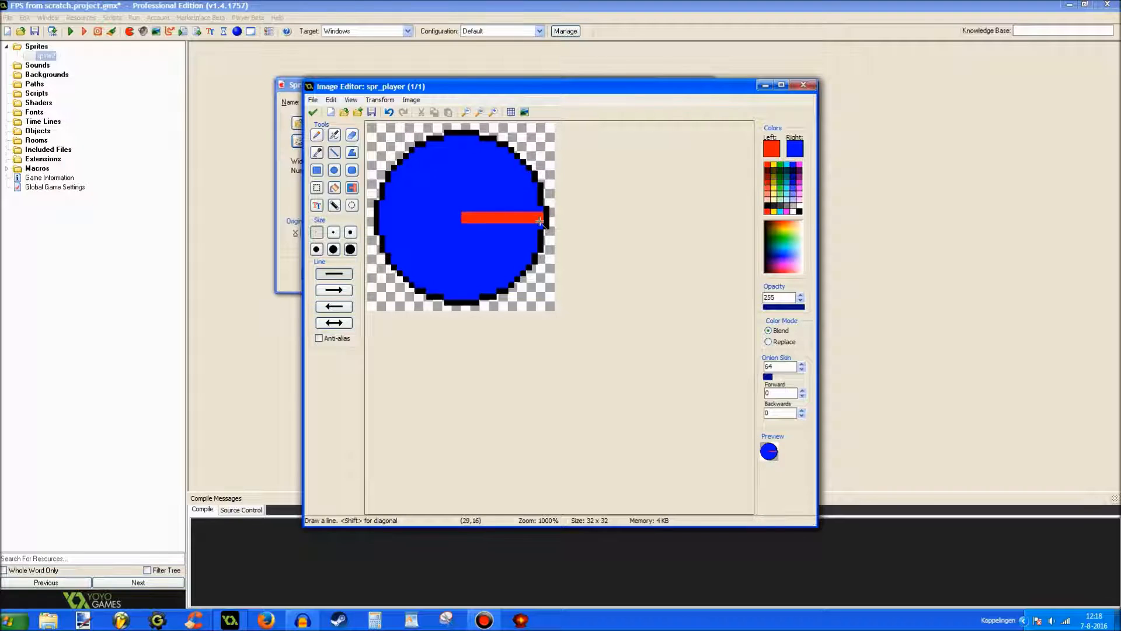
Step: Accept the drawn image and save the spr_player sprite
{"action": "left_click", "coordinate": [313, 112]}
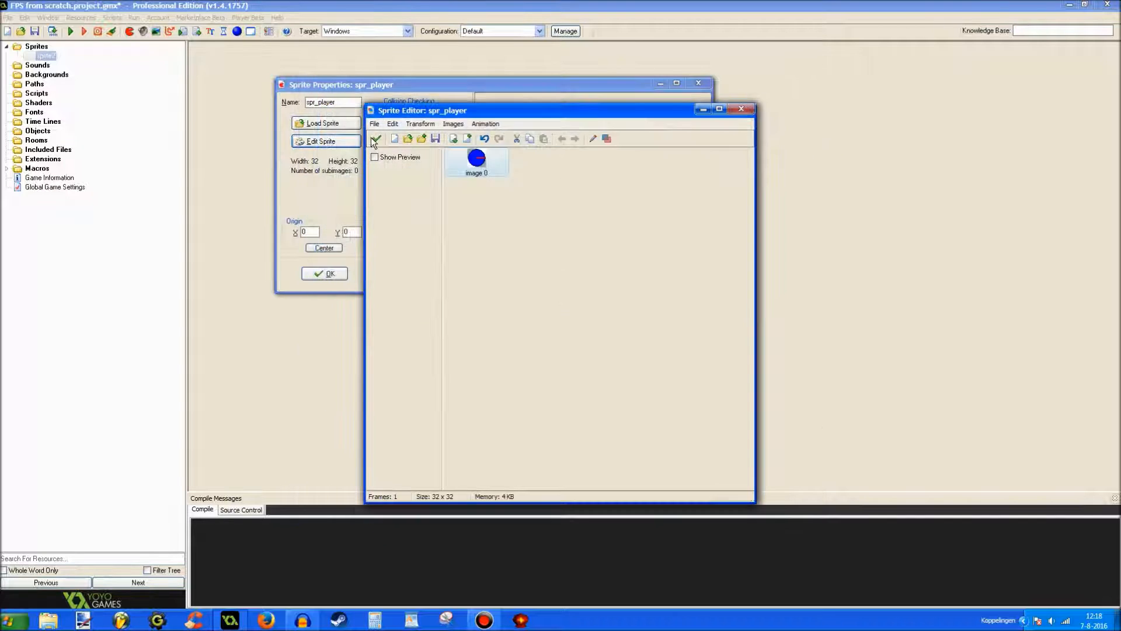
{"action": "left_click", "coordinate": [375, 140]}
{"action": "left_click", "coordinate": [324, 274]}
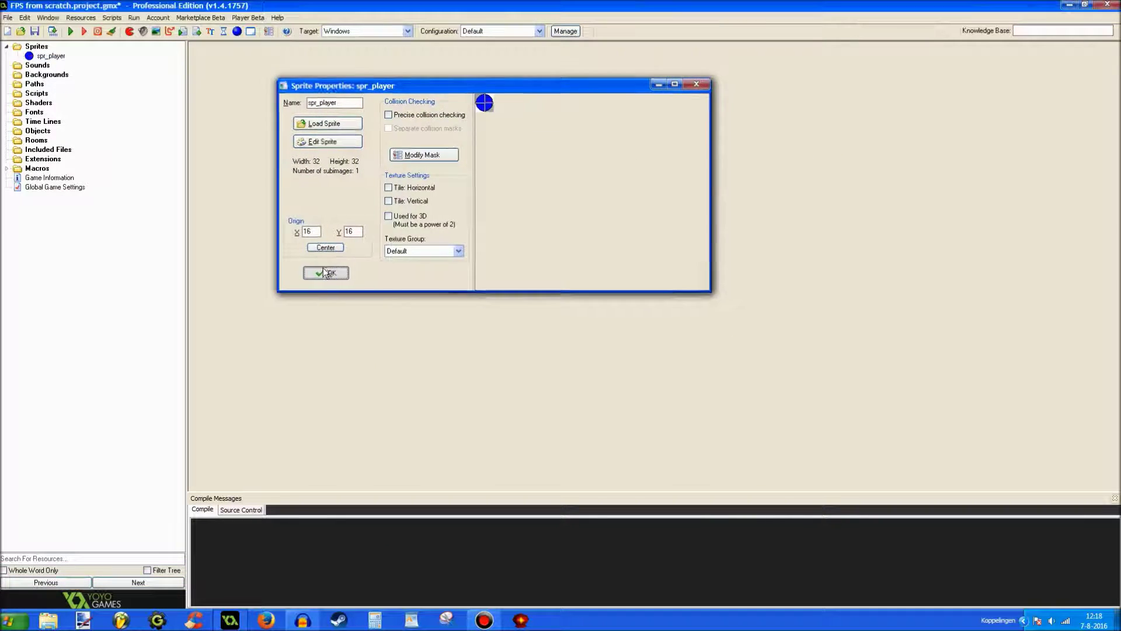
Step: Create a new sprite named spr_prop and add a blank 32x32 image for drawing
{"action": "right_click", "coordinate": [37, 46]}
{"action": "left_click", "coordinate": [62, 58]}
{"action": "type", "text": "spr_prop"}
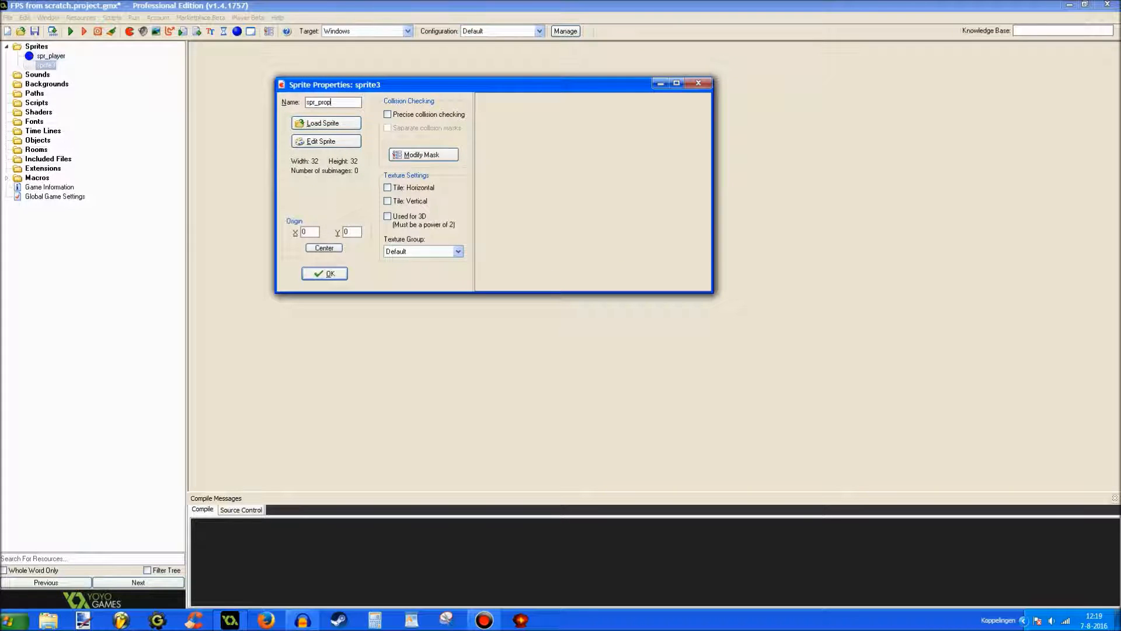
{"action": "left_click", "coordinate": [321, 141]}
{"action": "left_click", "coordinate": [392, 139]}
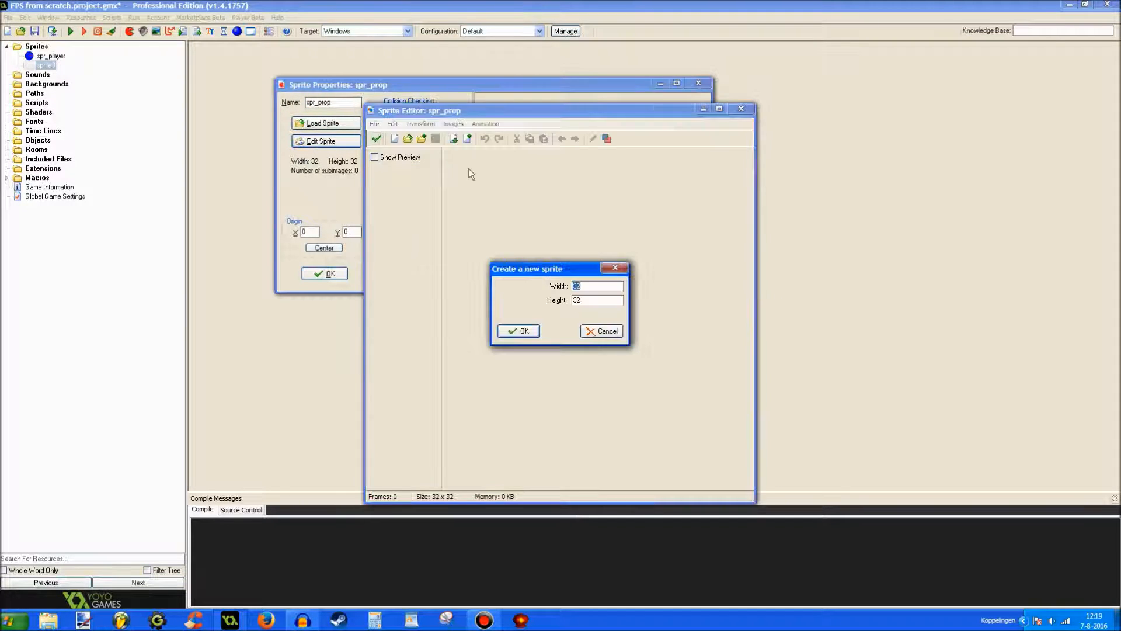
{"action": "key", "text": "Return"}
{"action": "double_click", "coordinate": [478, 163]}
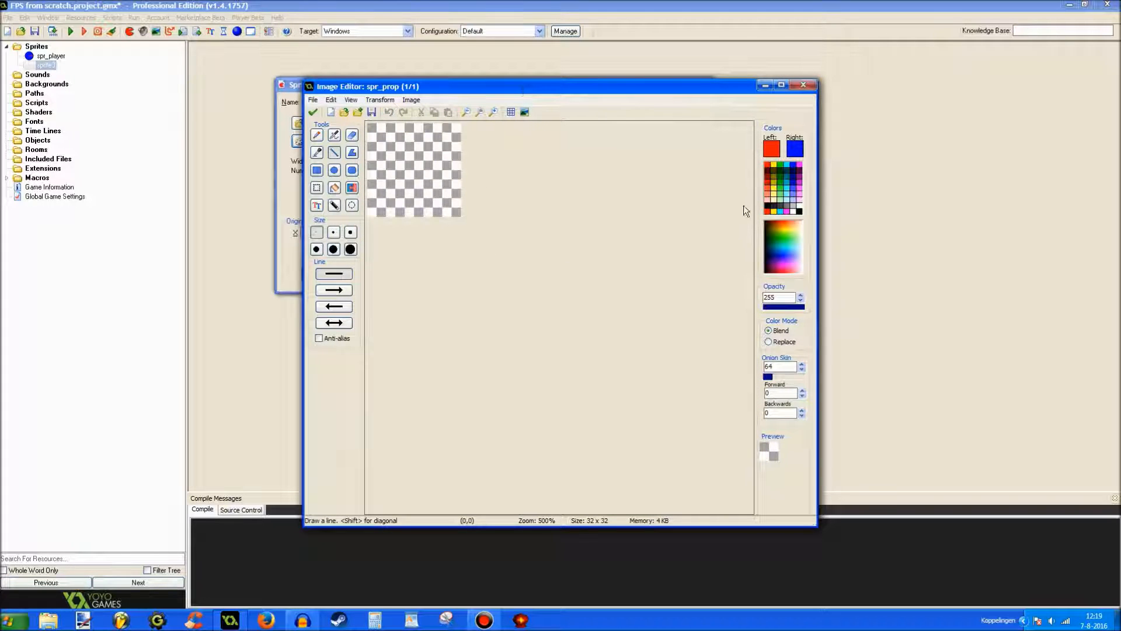
Step: Draw a yellow filled circle with a black outline filling the canvas
{"action": "left_click", "coordinate": [771, 198]}
{"action": "right_click", "coordinate": [779, 167]}
{"action": "scroll", "coordinate": [422, 175], "scroll_direction": "up", "scroll_amount": 1}
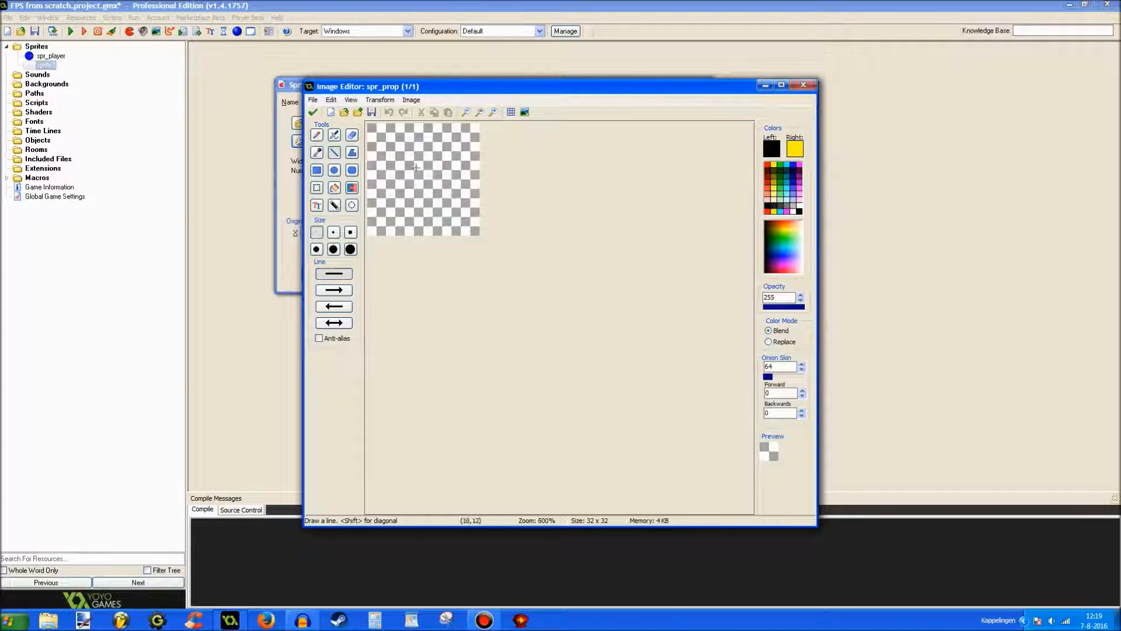
{"action": "left_click", "coordinate": [335, 170]}
{"action": "scroll", "coordinate": [420, 175], "scroll_direction": "up", "scroll_amount": 1}
{"action": "left_click_drag", "start_coordinate": [379, 133], "coordinate": [529, 279]}
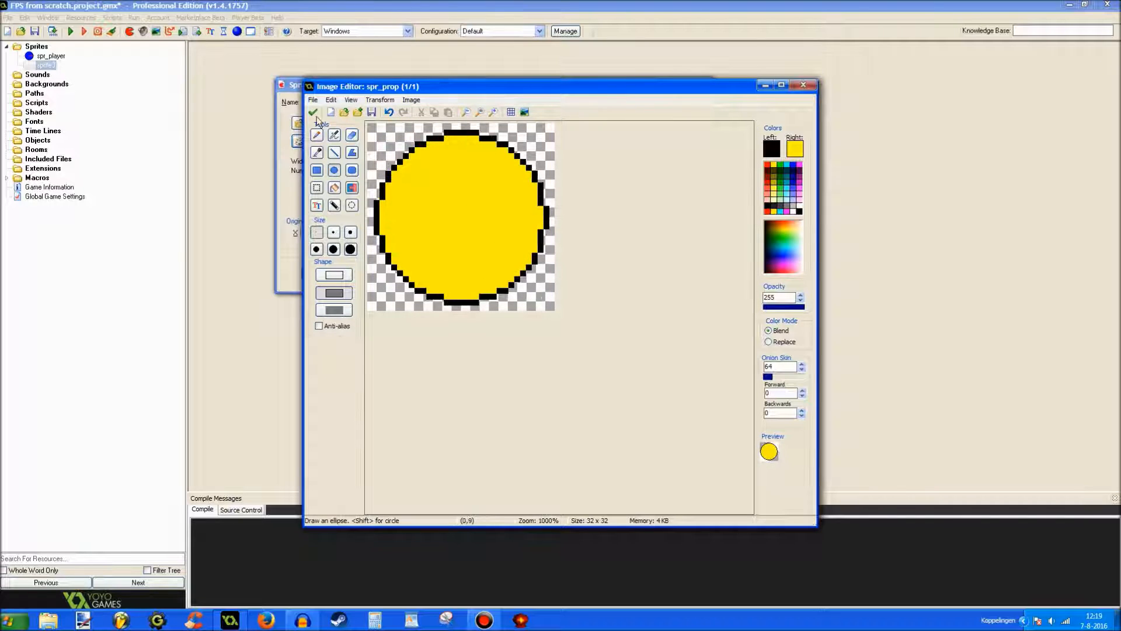
Step: Accept the image, centre the origin and save the spr_prop sprite
{"action": "left_click", "coordinate": [313, 111]}
{"action": "left_click", "coordinate": [375, 139]}
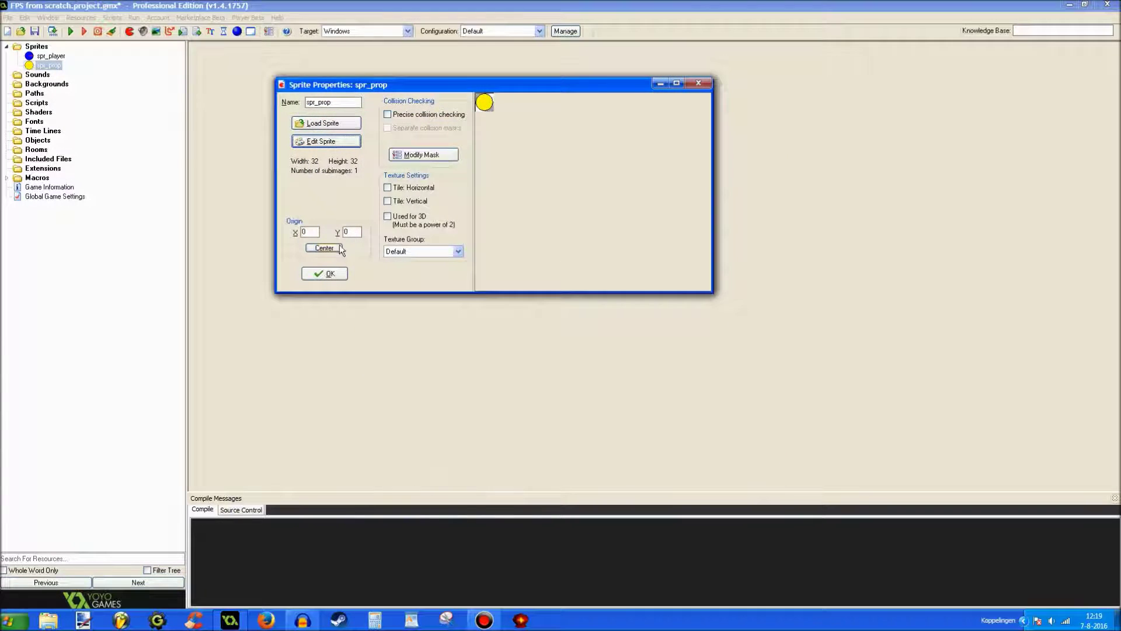
{"action": "left_click", "coordinate": [331, 273]}
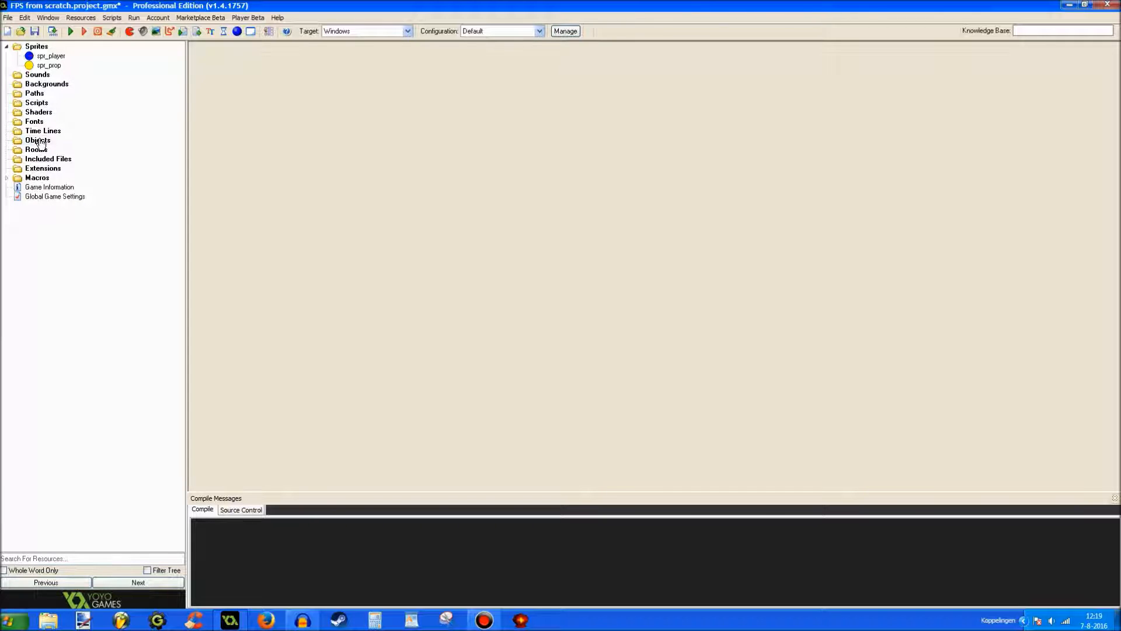
Step: Create a new object named obj_player with spr_player as its sprite
{"action": "right_click", "coordinate": [40, 142]}
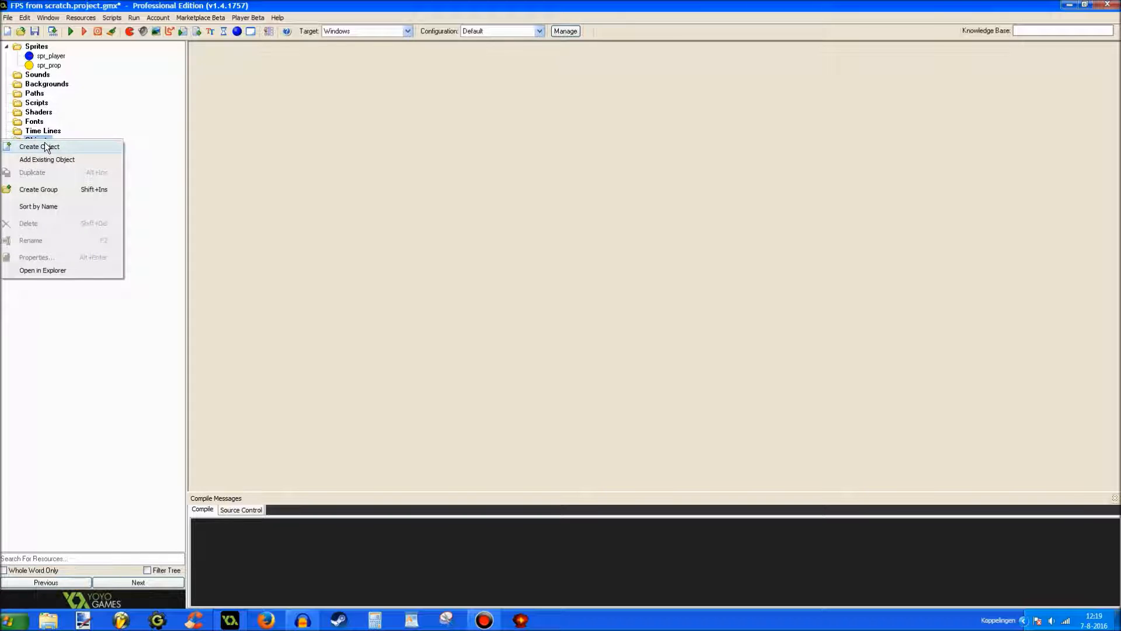
{"action": "left_click", "coordinate": [39, 146]}
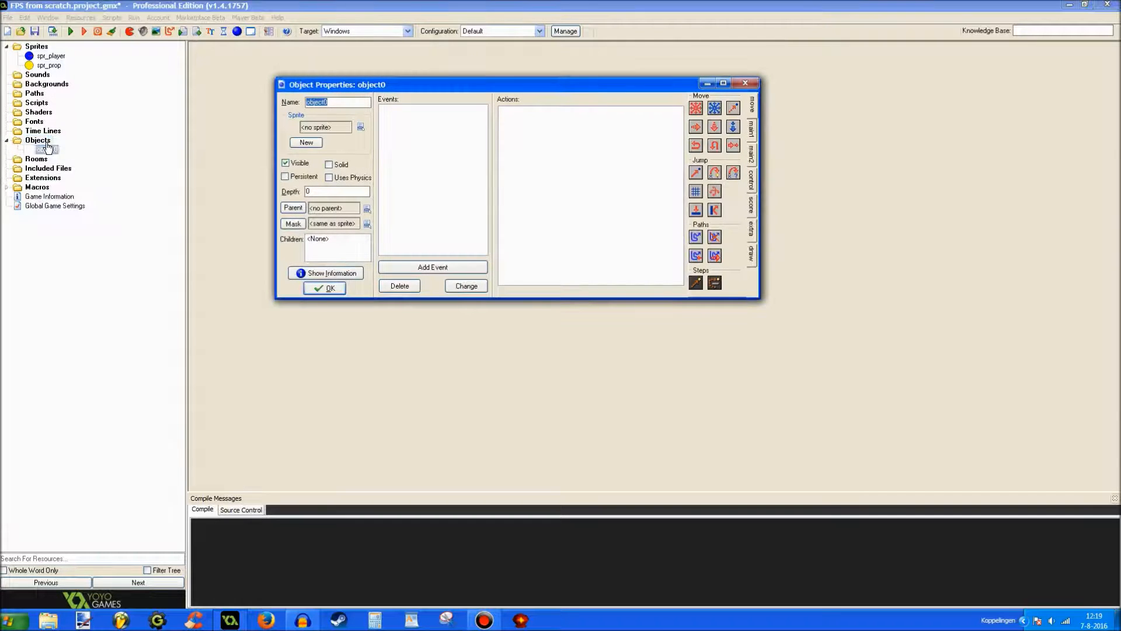
{"action": "type", "text": "obj_pa"}
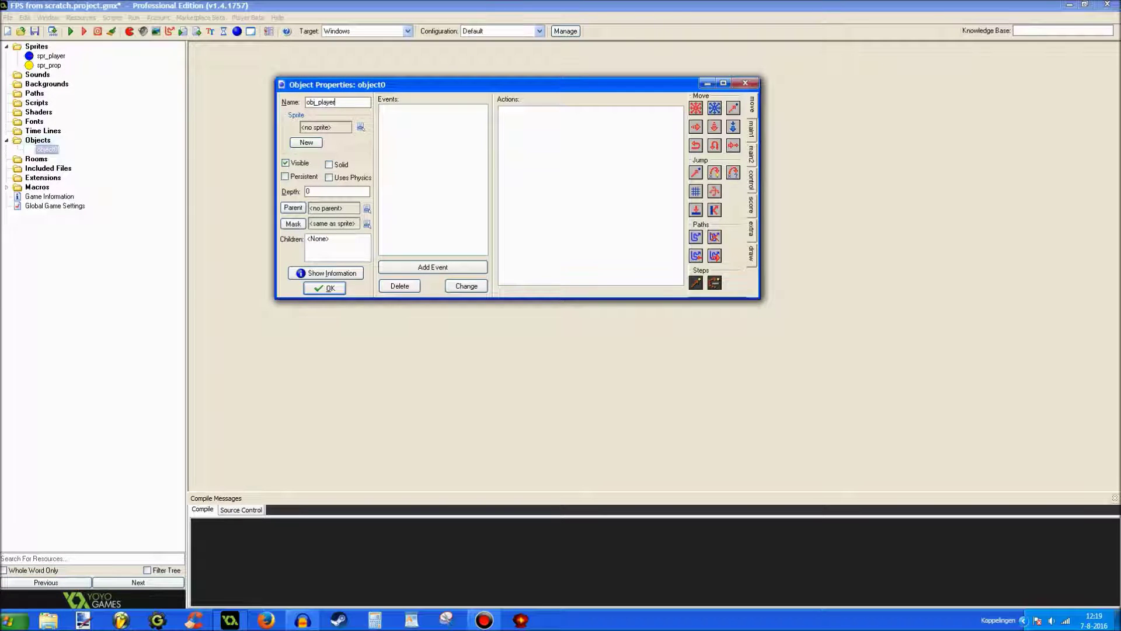
{"action": "left_click", "coordinate": [325, 128]}
{"action": "left_click", "coordinate": [368, 149]}
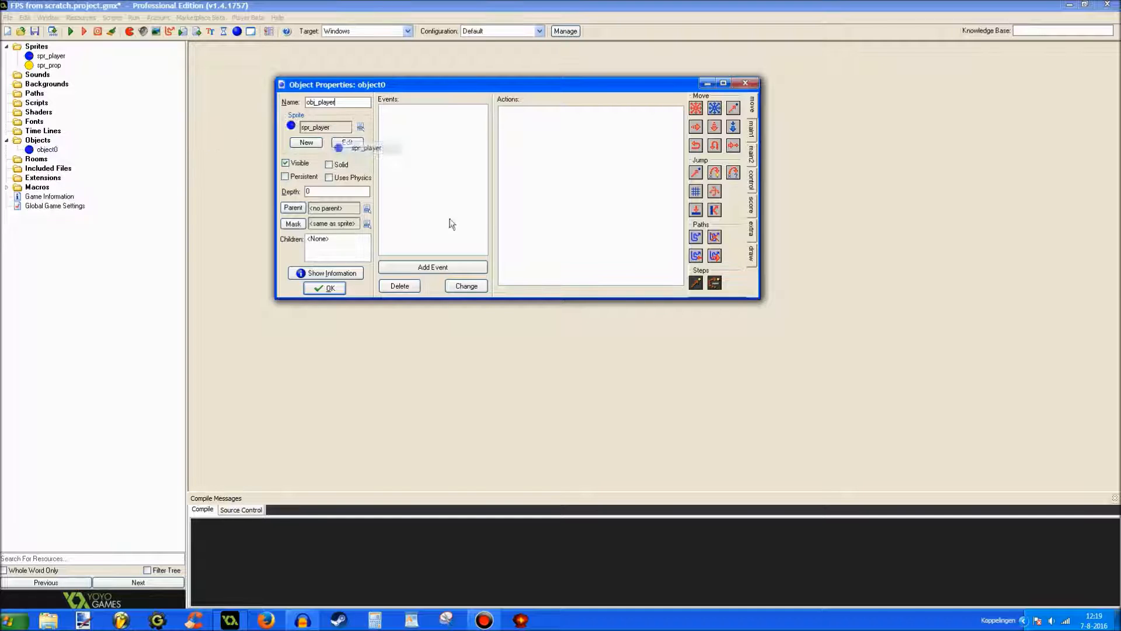
Step: Add a Create event to obj_player with an Execute Code action
{"action": "left_click", "coordinate": [433, 268]}
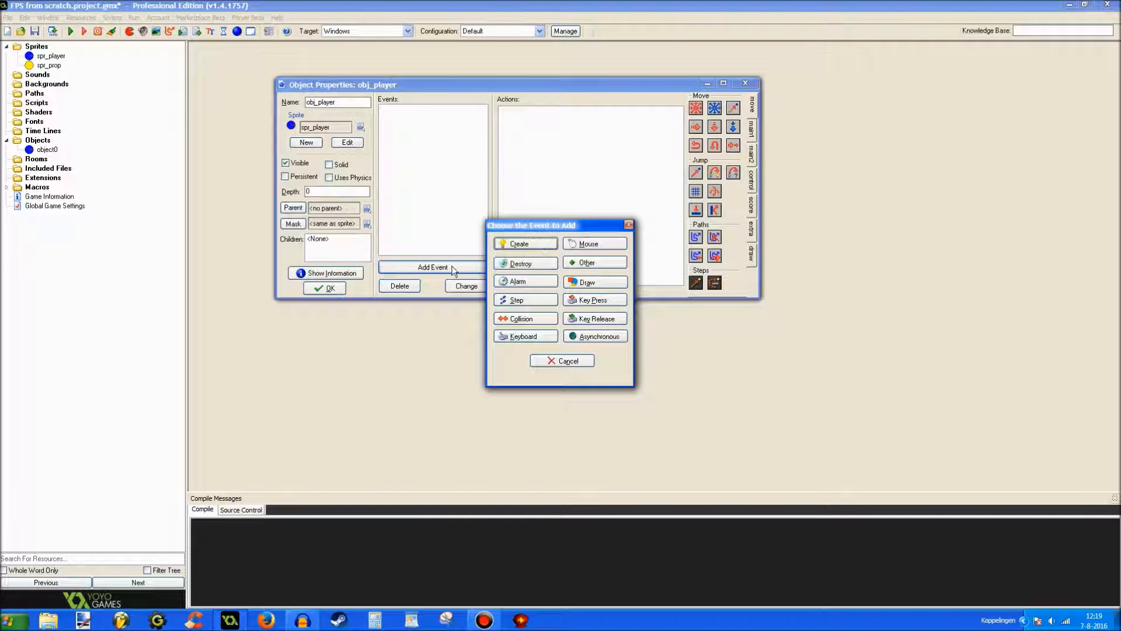
{"action": "left_click", "coordinate": [521, 245]}
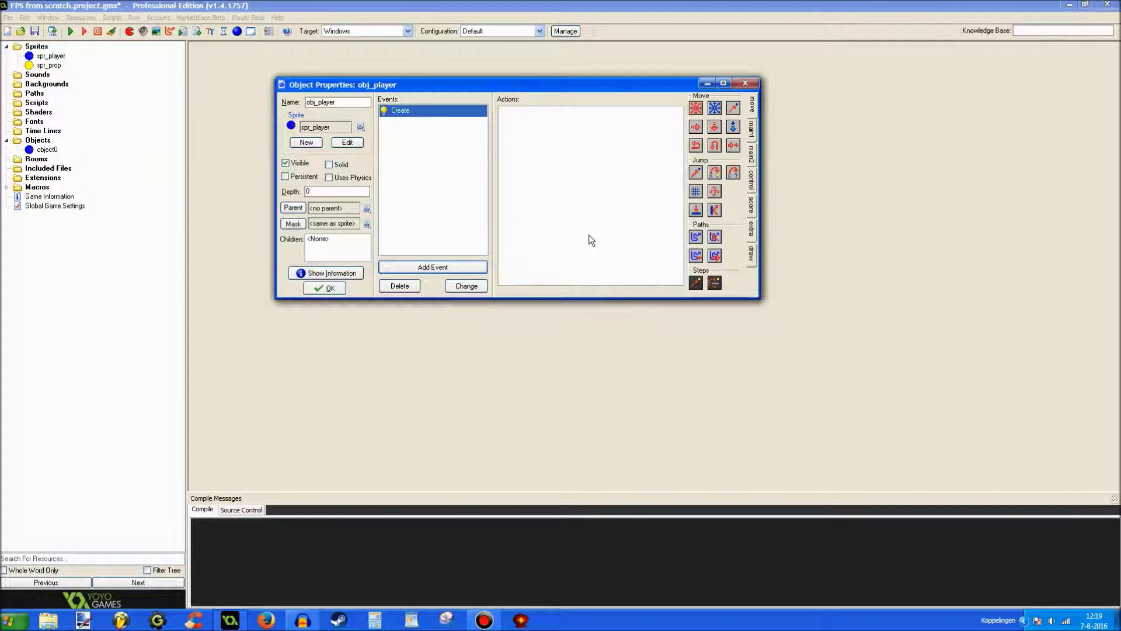
{"action": "left_click", "coordinate": [752, 180]}
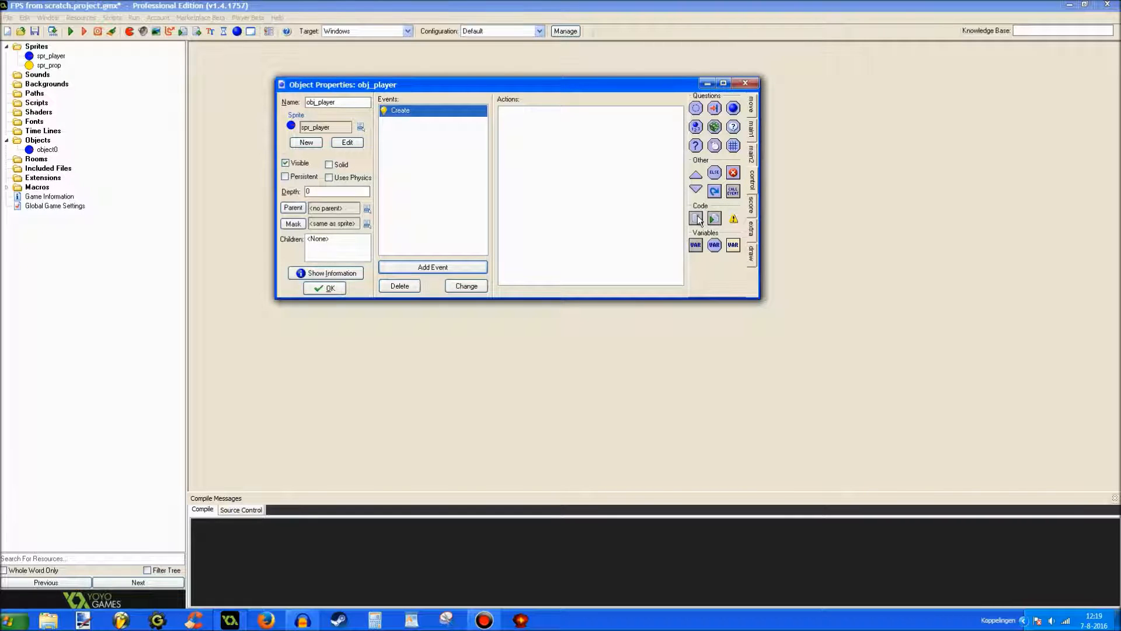
{"action": "left_click_drag", "start_coordinate": [698, 220], "coordinate": [618, 173]}
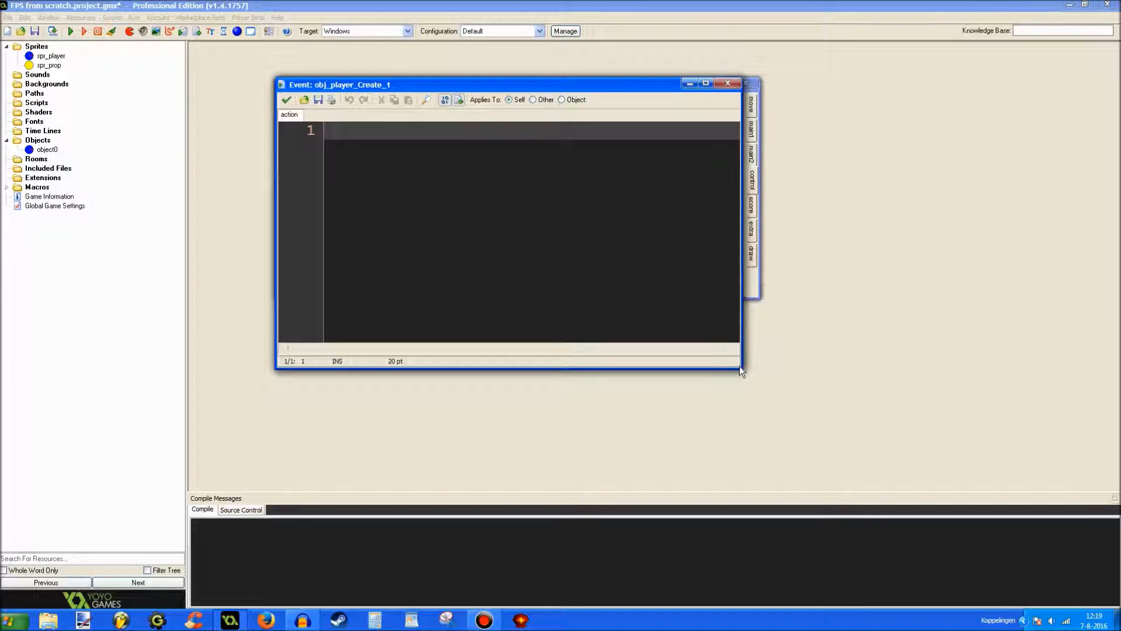
Step: Enlarge the code editor window and increase its font size
{"action": "left_click_drag", "start_coordinate": [838, 428], "coordinate": [1014, 526]}
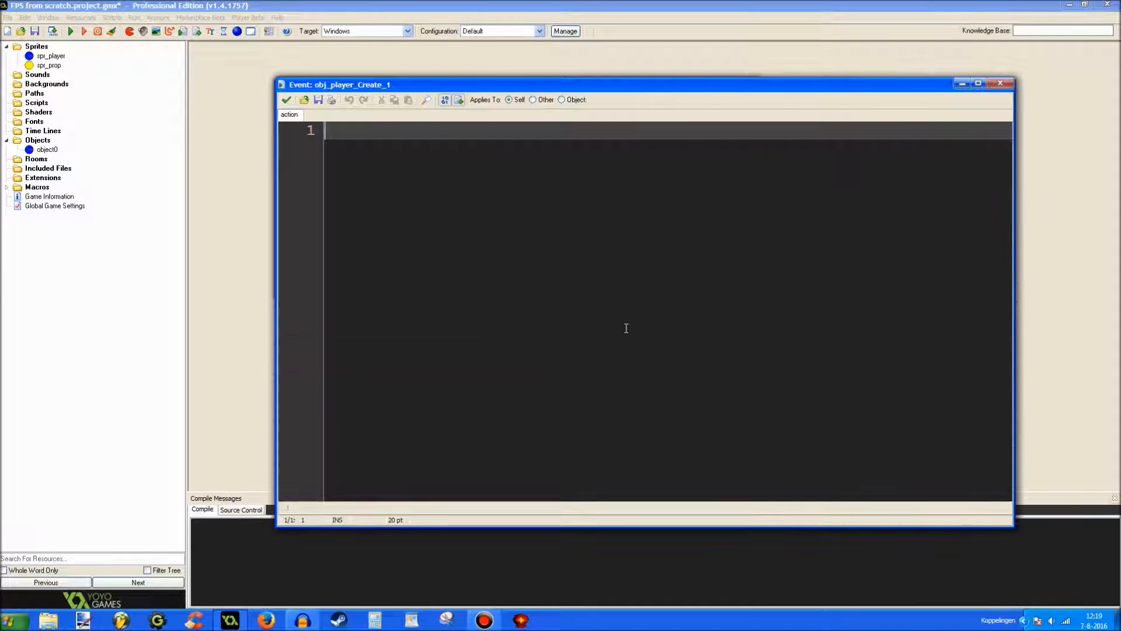
{"action": "key", "text": "F8"}
{"action": "key", "text": "F8"}
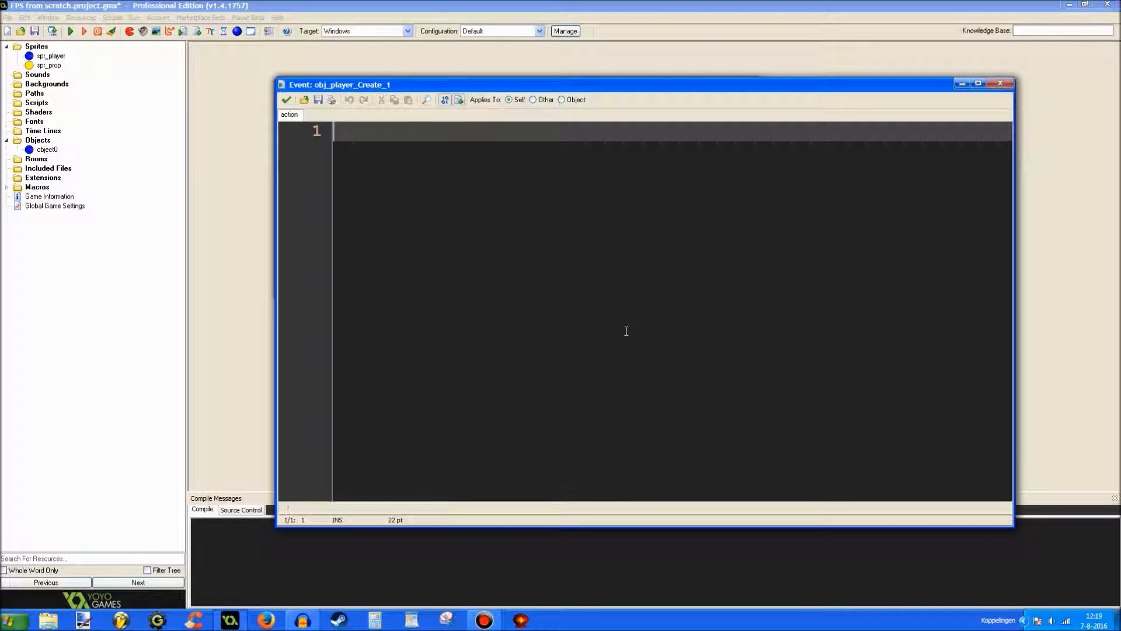
{"action": "key", "text": "F8"}
{"action": "left_click_drag", "start_coordinate": [228, 77], "coordinate": [194, 54]}
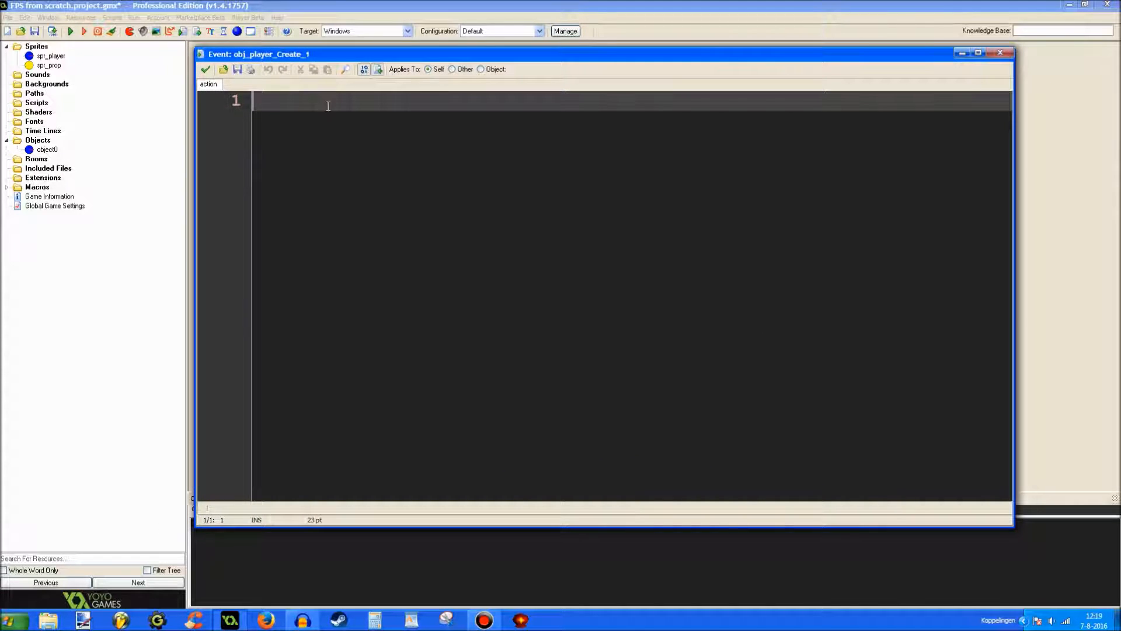
{"action": "type", "text": "///"}
Step: Write the 3D Initialize block: d3d_start, set_hidden, set_lighting, set_culling and white draw colour
{"action": "key", "text": "BackSpace"}
{"action": "type", "text": "3D Initializ"}
{"action": "type", "text": "e"}
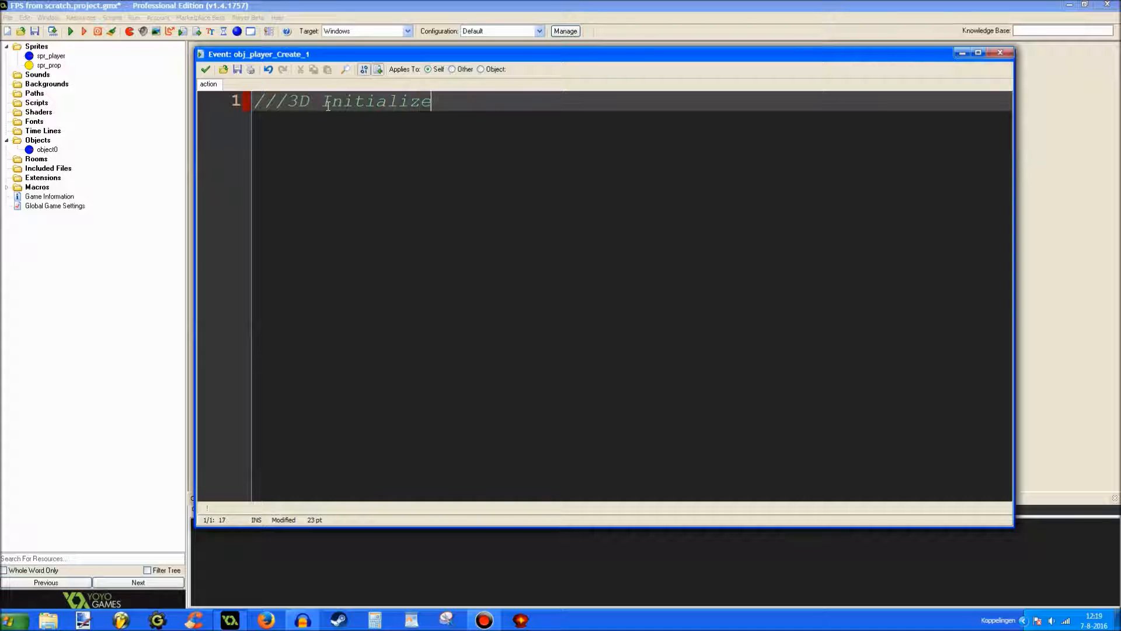
{"action": "key", "text": "Return"}
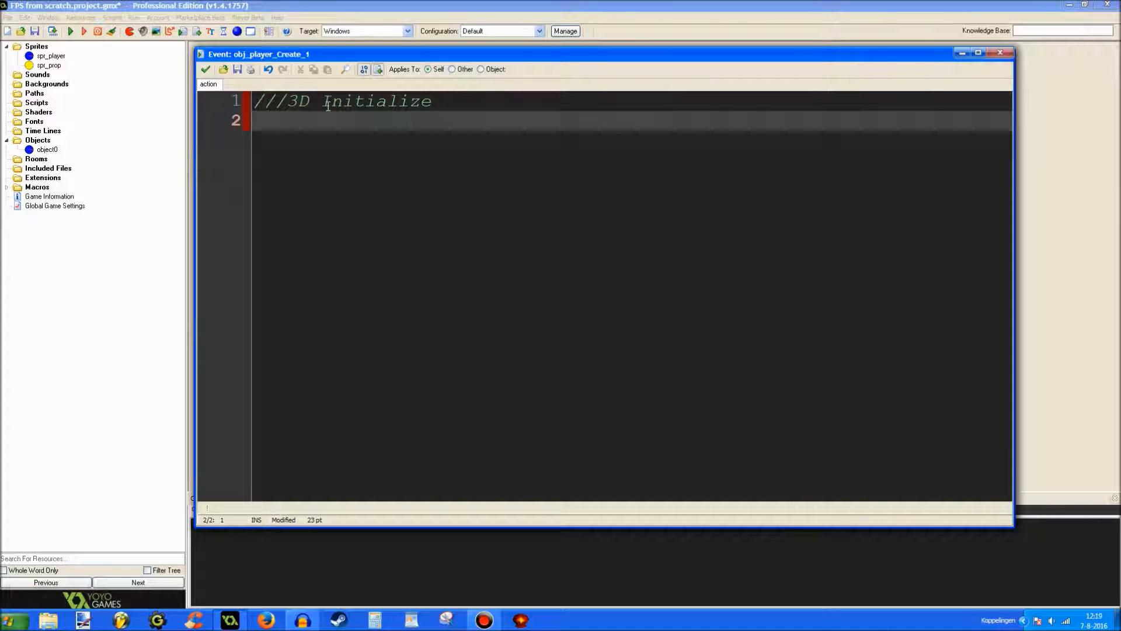
{"action": "type", "text": "d3d_"}
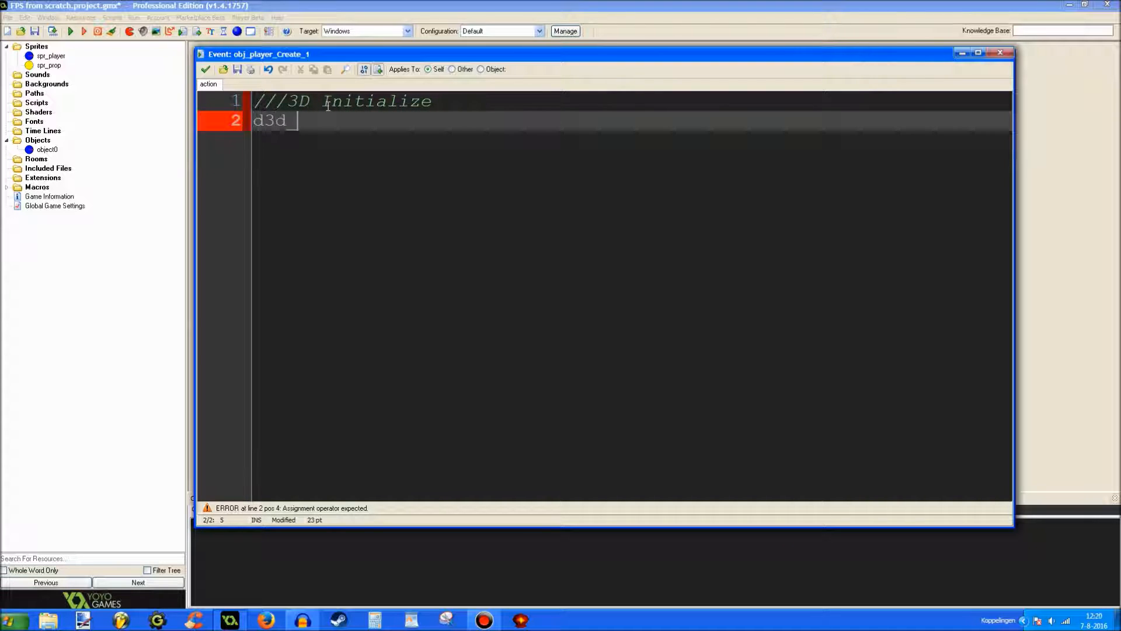
{"action": "type", "text": "start();"}
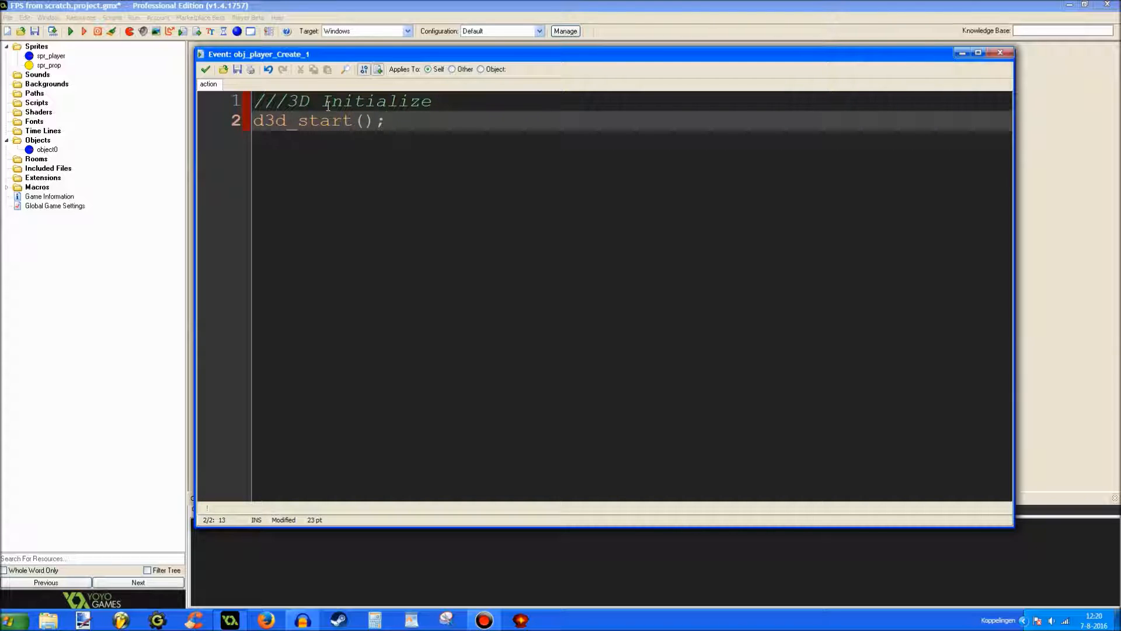
{"action": "key", "text": "Return"}
{"action": "type", "text": "/"}
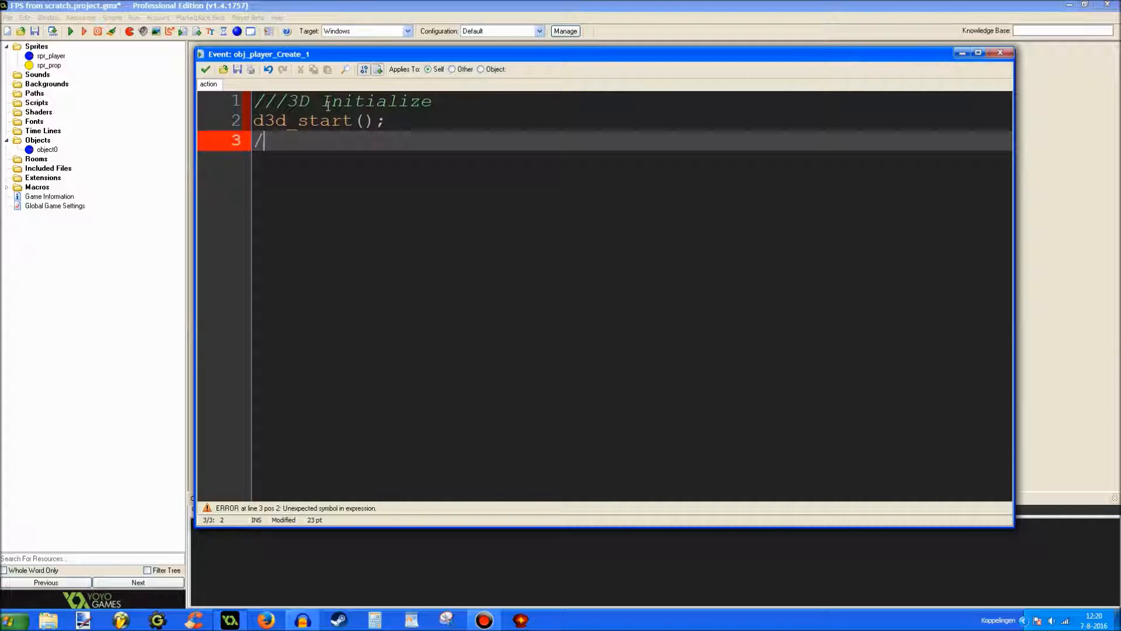
{"action": "type", "text": "/////////////"}
{"action": "key", "text": "Return"}
{"action": "key", "text": "Return"}
{"action": "type", "text": "d3d_"}
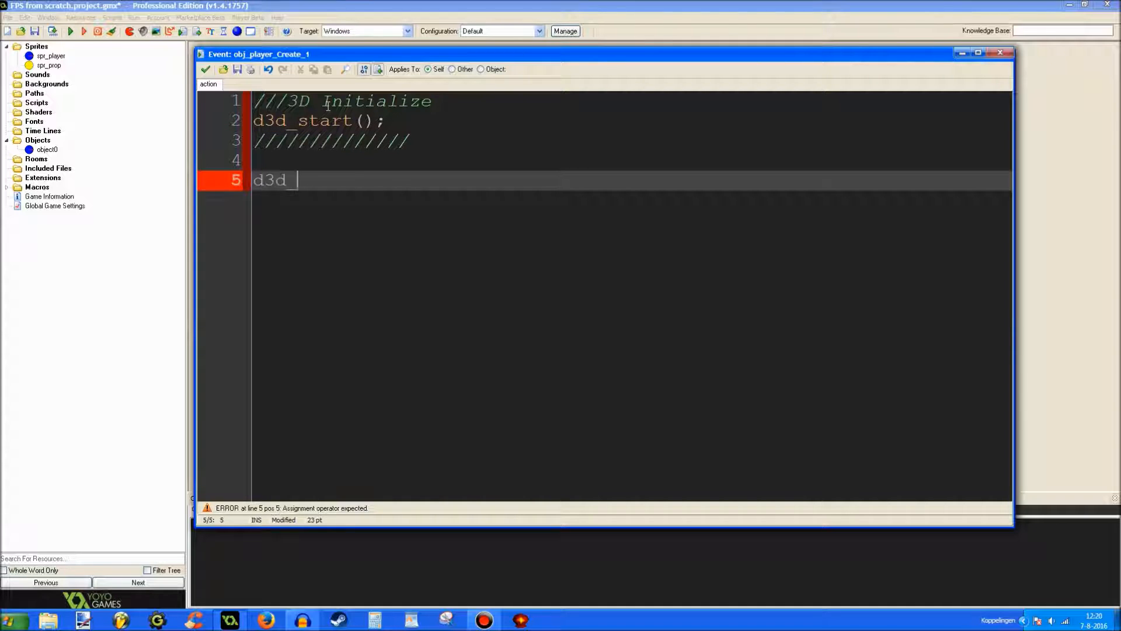
{"action": "type", "text": "set_iid"}
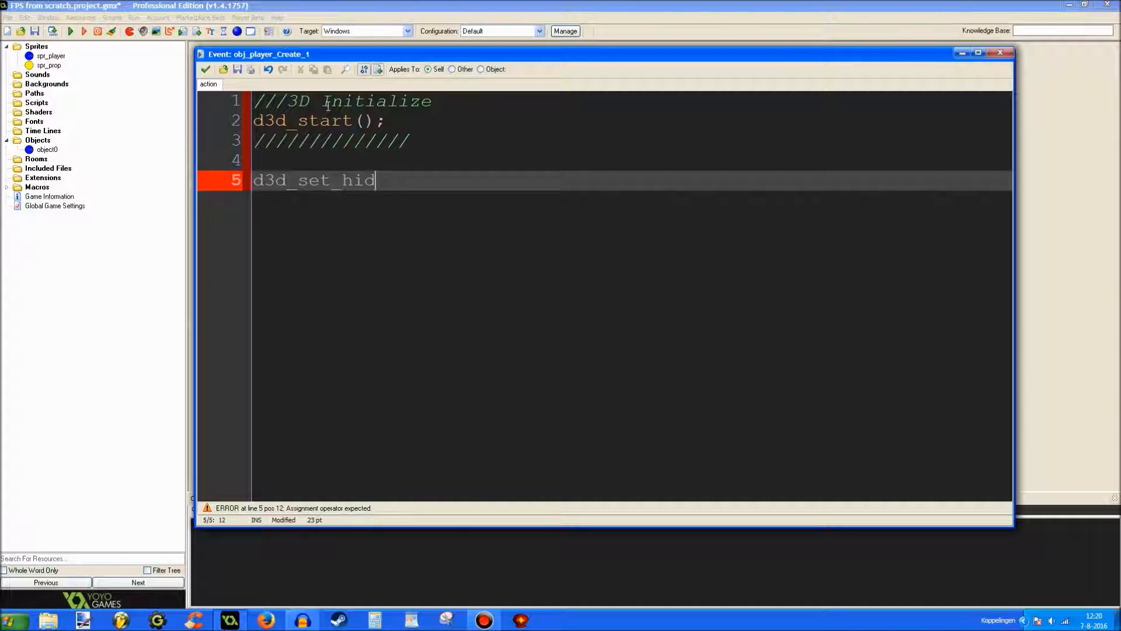
{"action": "type", "text": "den(true);"}
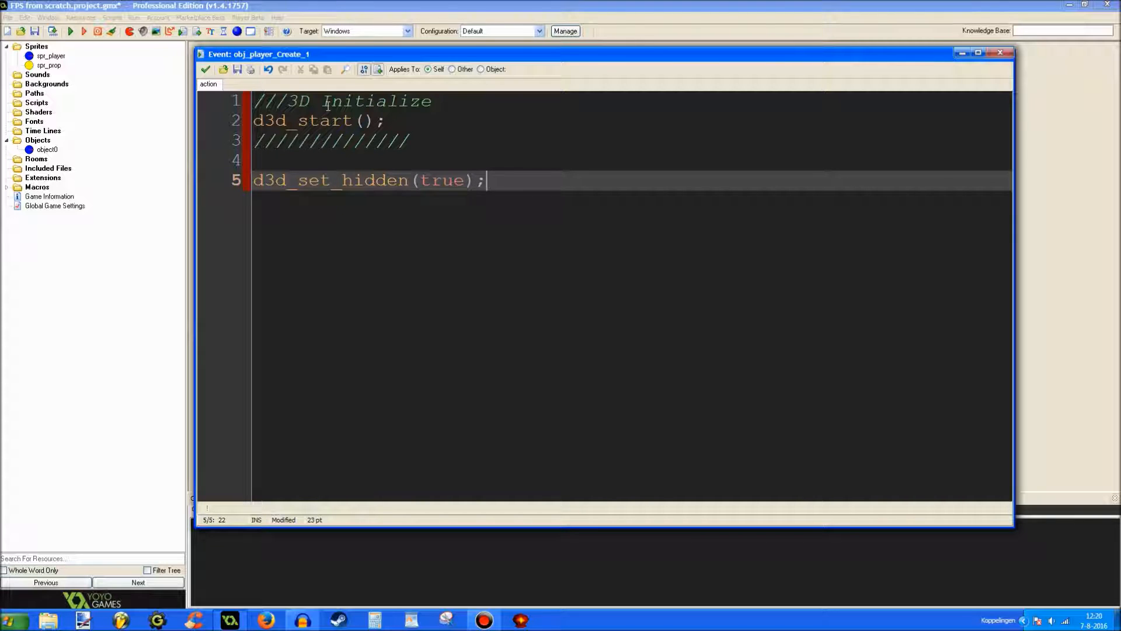
{"action": "key", "text": "Return"}
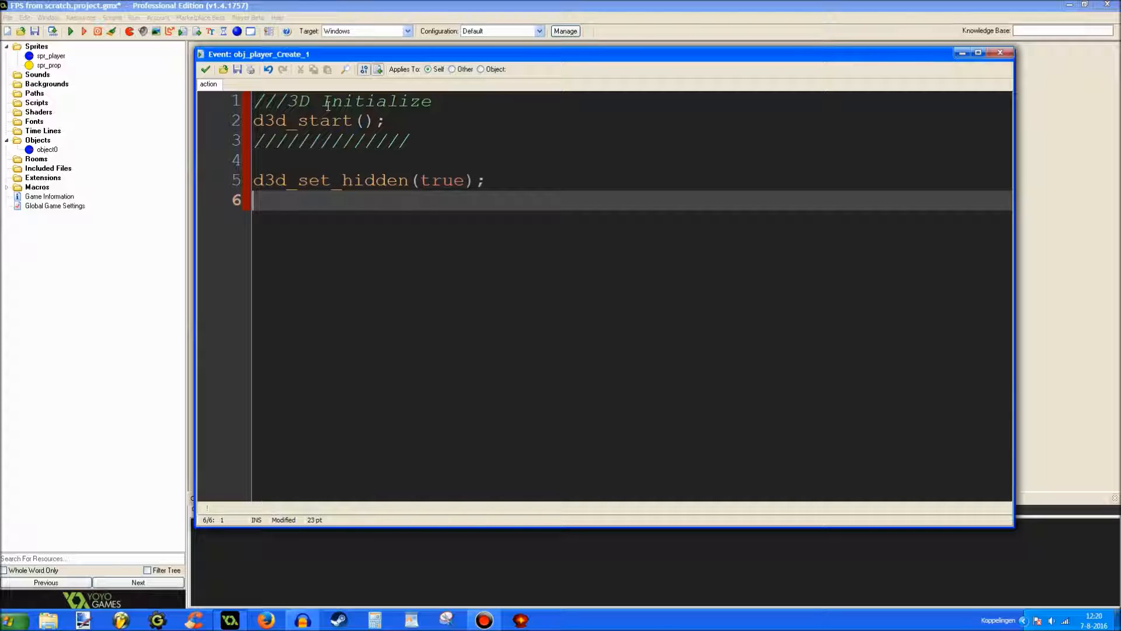
{"action": "type", "text": "d3d_"}
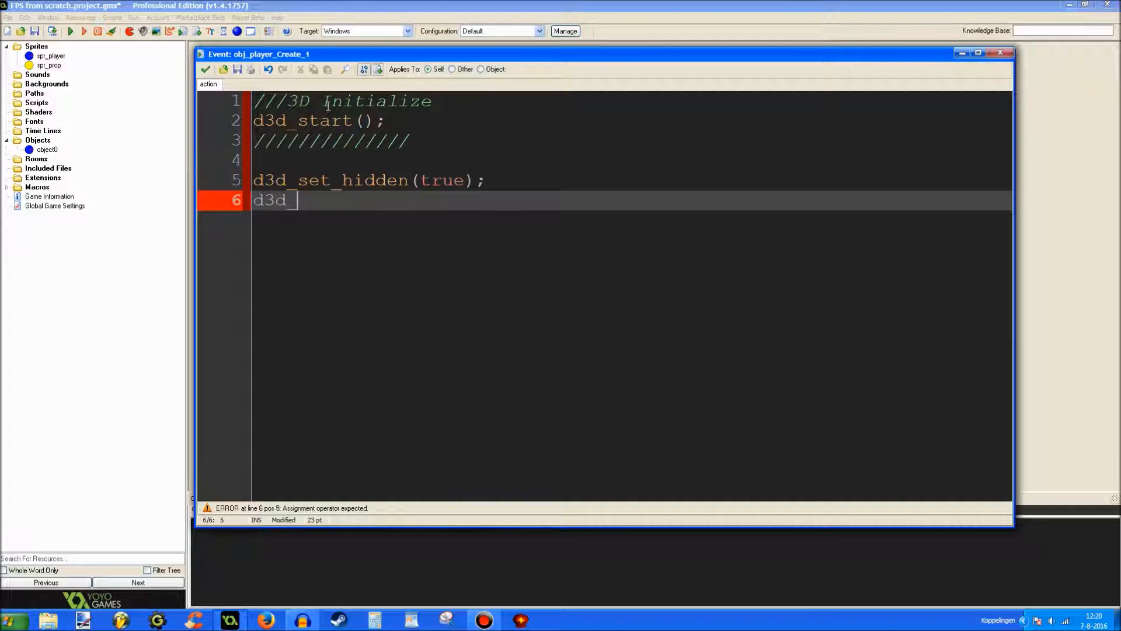
{"action": "type", "text": "set_lighting(faa"}
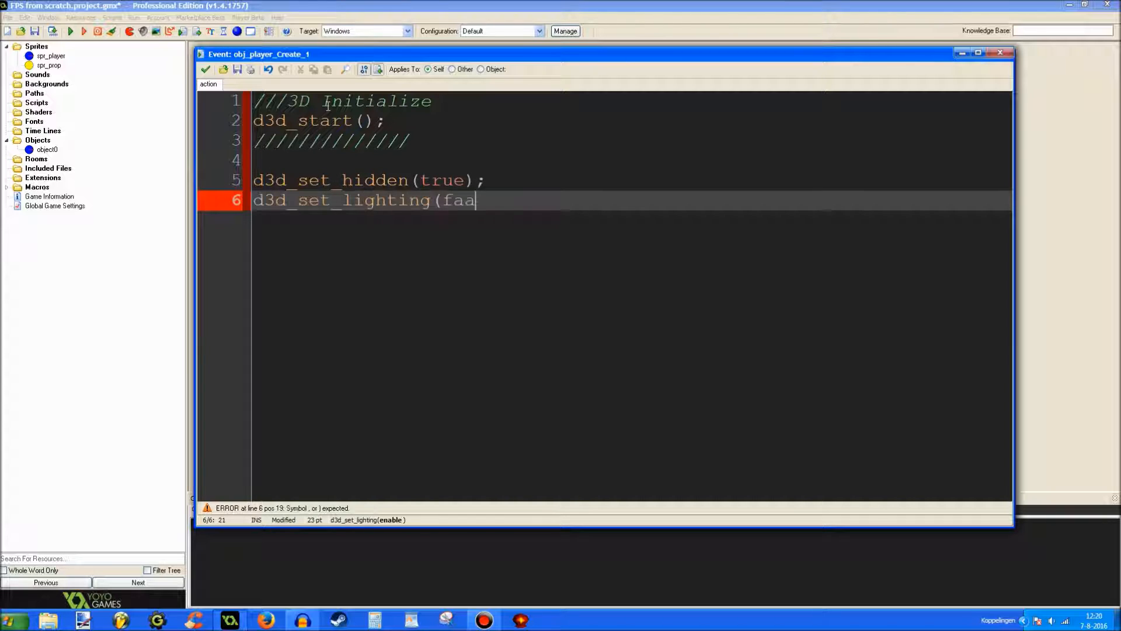
{"action": "key", "text": "BackSpace"}
{"action": "type", "text": "lse);"}
{"action": "key", "text": "Return"}
{"action": "type", "text": "d3"}
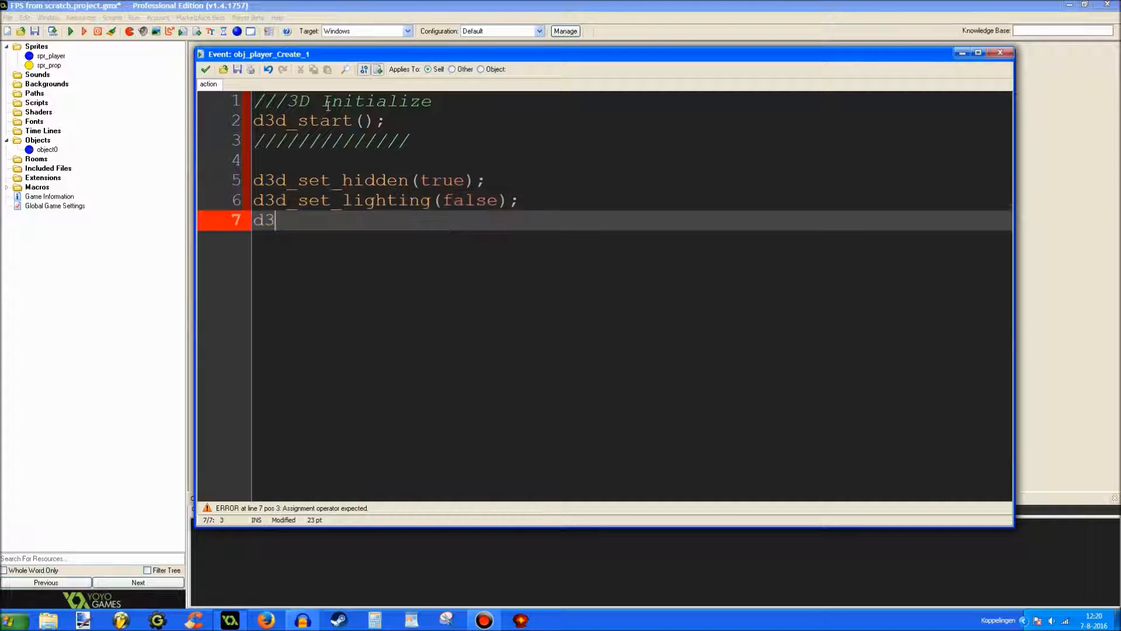
{"action": "type", "text": "d_set_culli"}
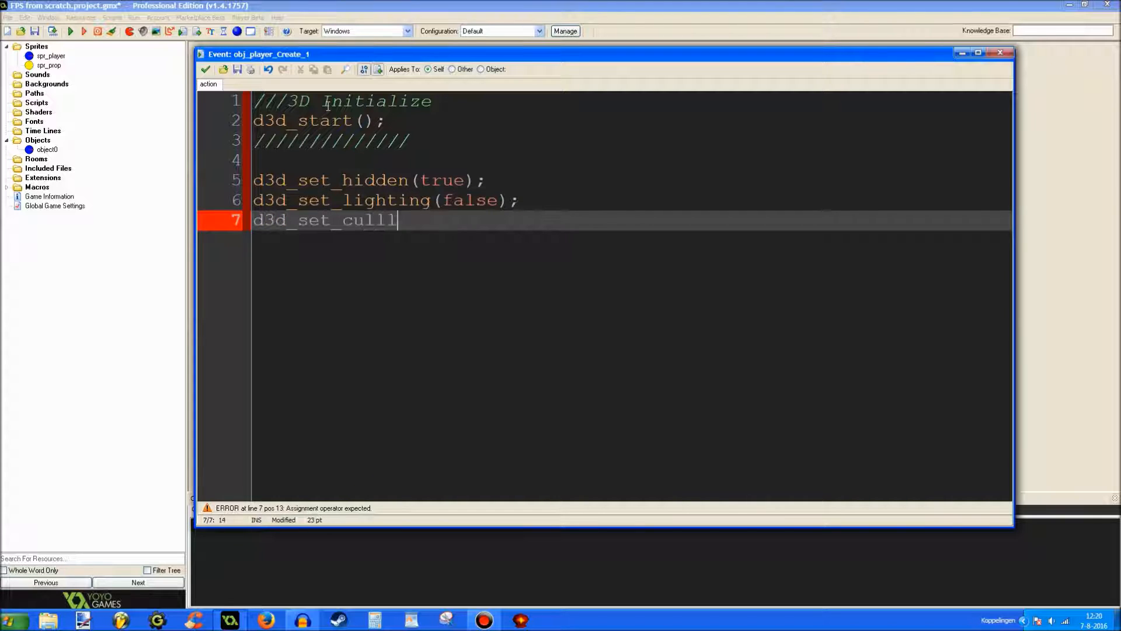
{"action": "type", "text": "ng(true);"}
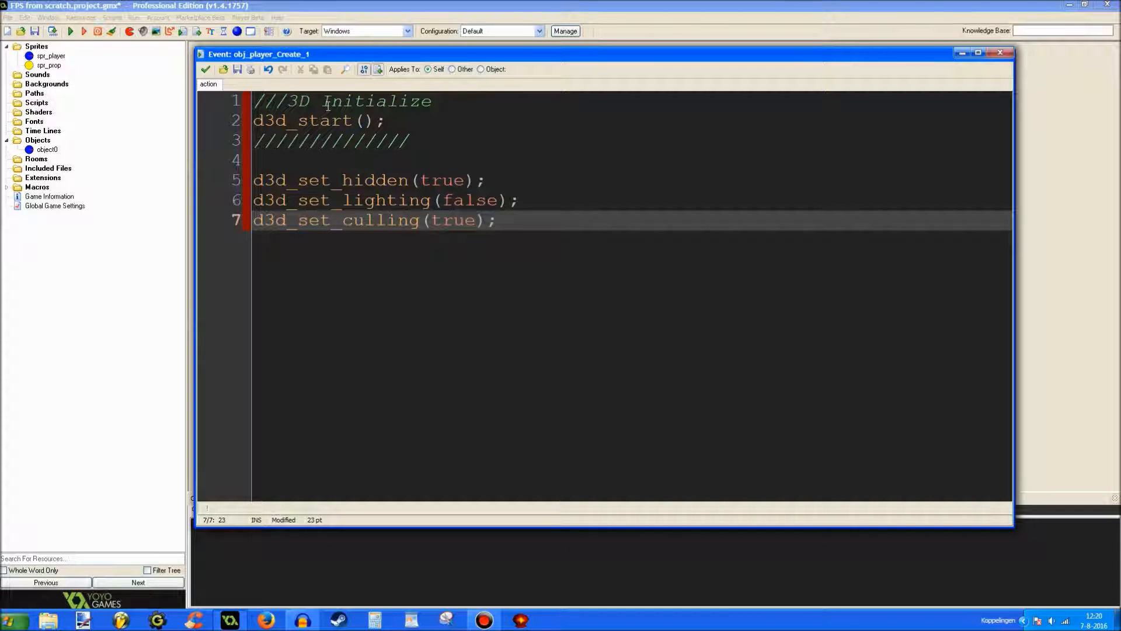
{"action": "key", "text": "Return"}
{"action": "key", "text": "Return"}
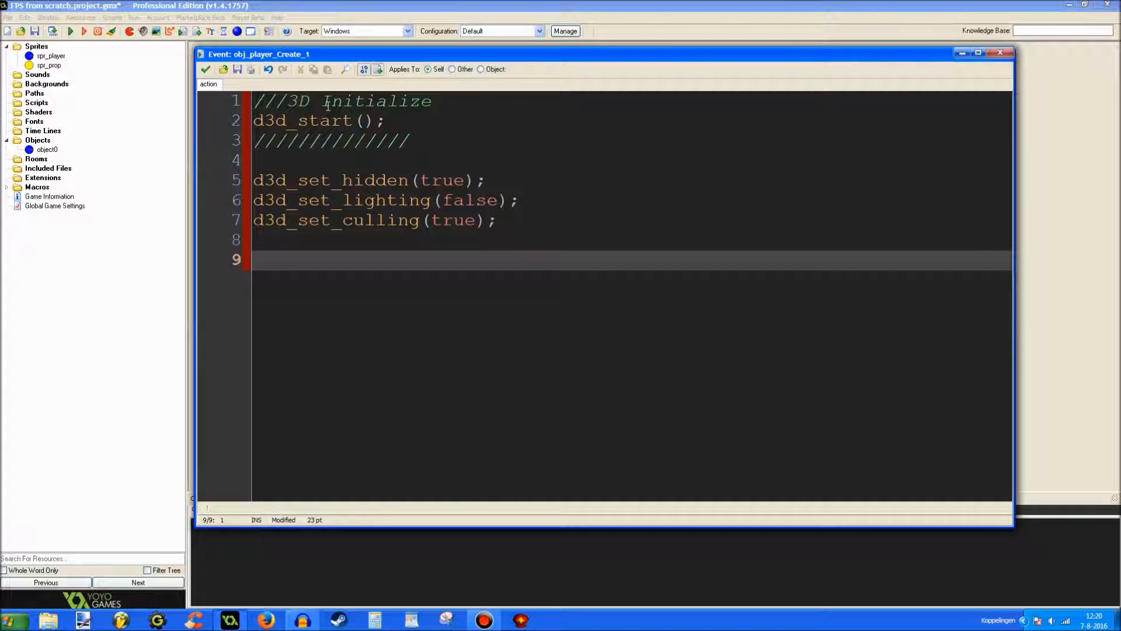
{"action": "type", "text": "draw"}
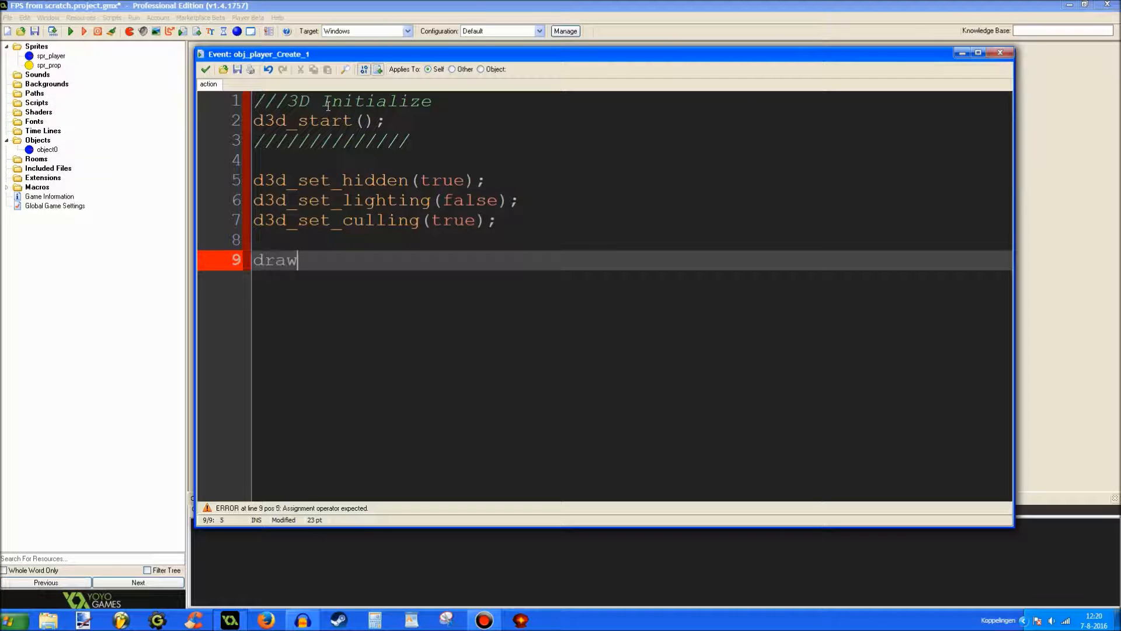
{"action": "type", "text": "_set_col"}
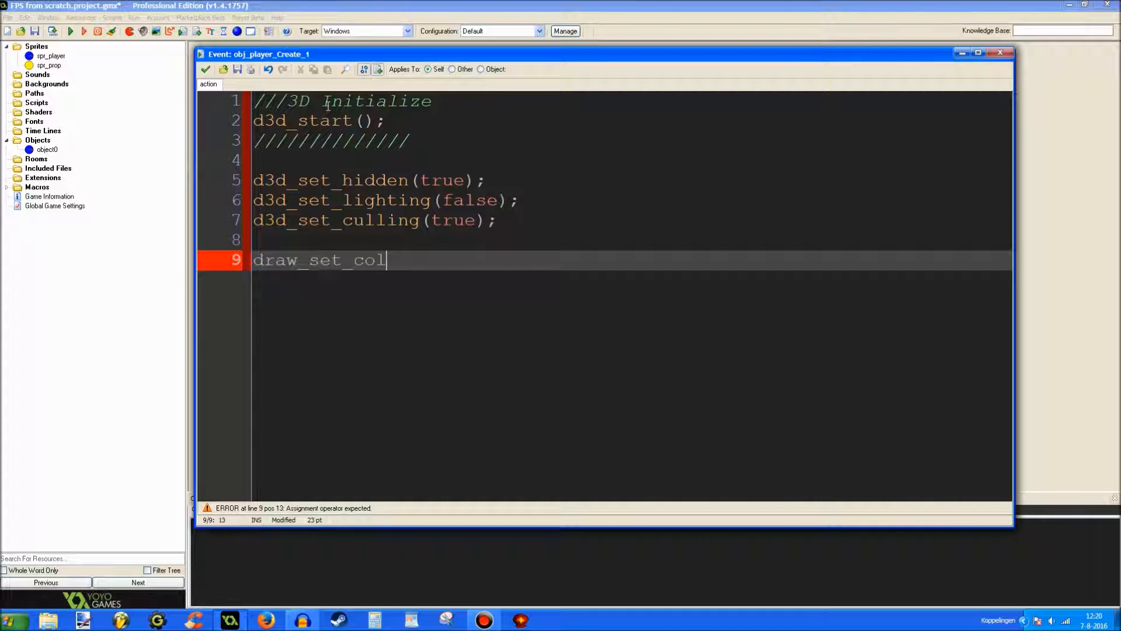
{"action": "type", "text": "our(c_w"}
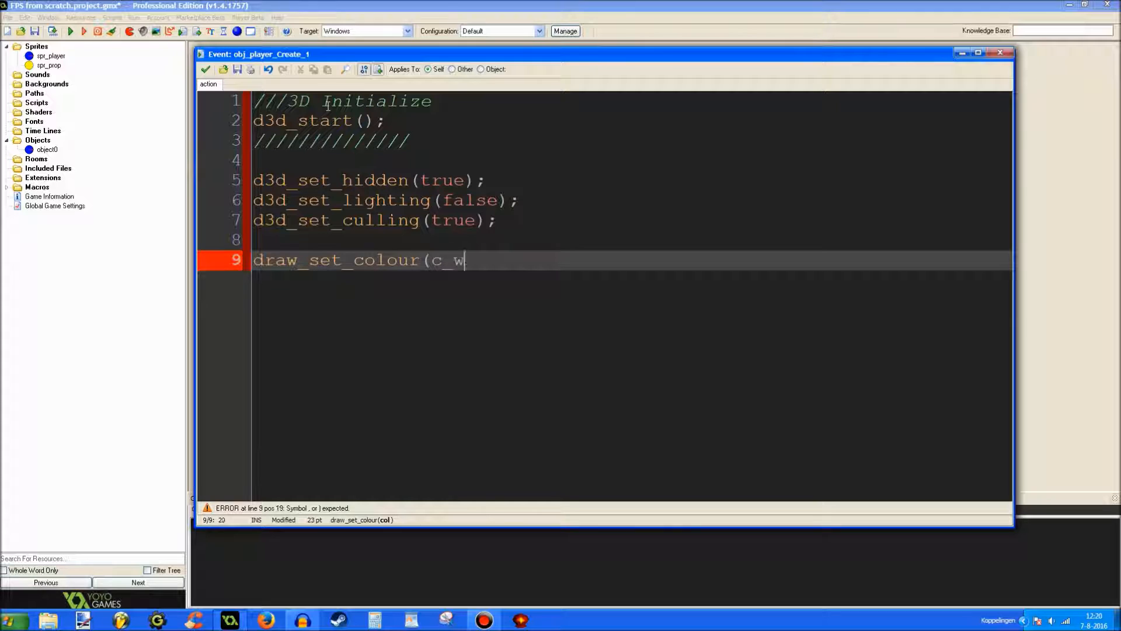
{"action": "type", "text": "hite);"}
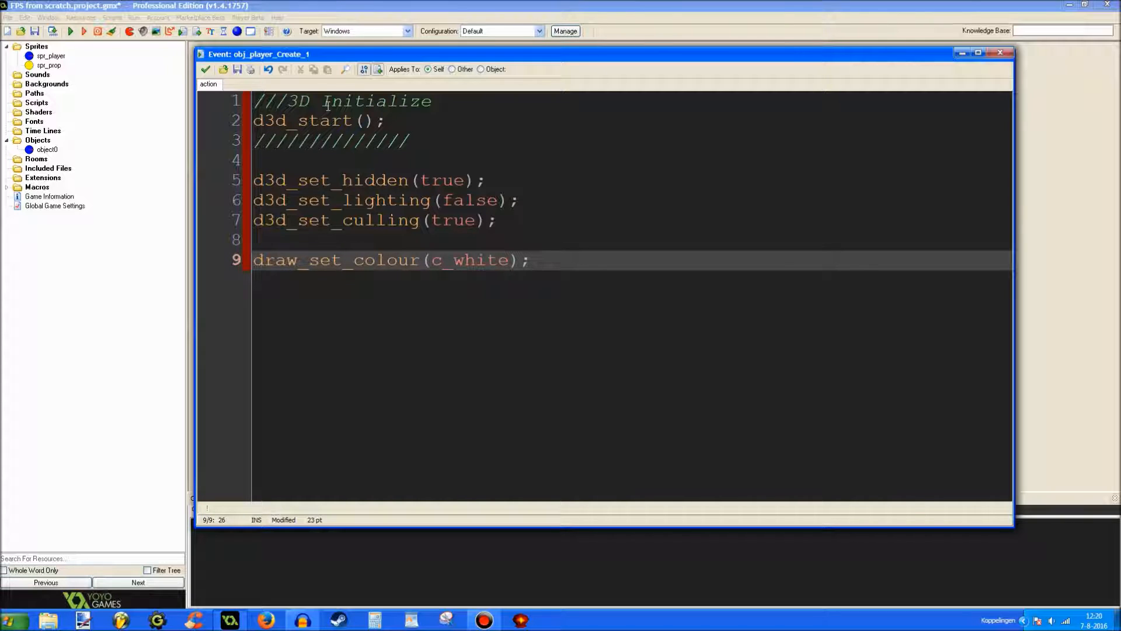
Step: Add the z, pitch and zto player variables, then save and close the Create code
{"action": "key", "text": "Return"}
{"action": "type", "text": "///////////"}
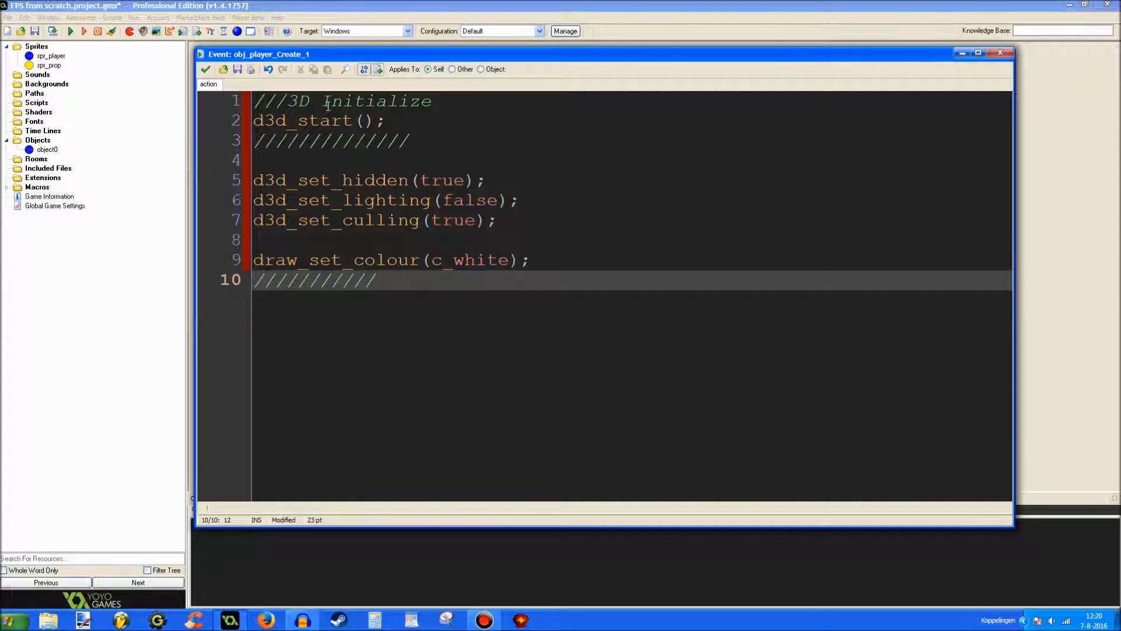
{"action": "key", "text": "Return"}
{"action": "key", "text": "Return"}
{"action": "type", "text": "z = 0;"}
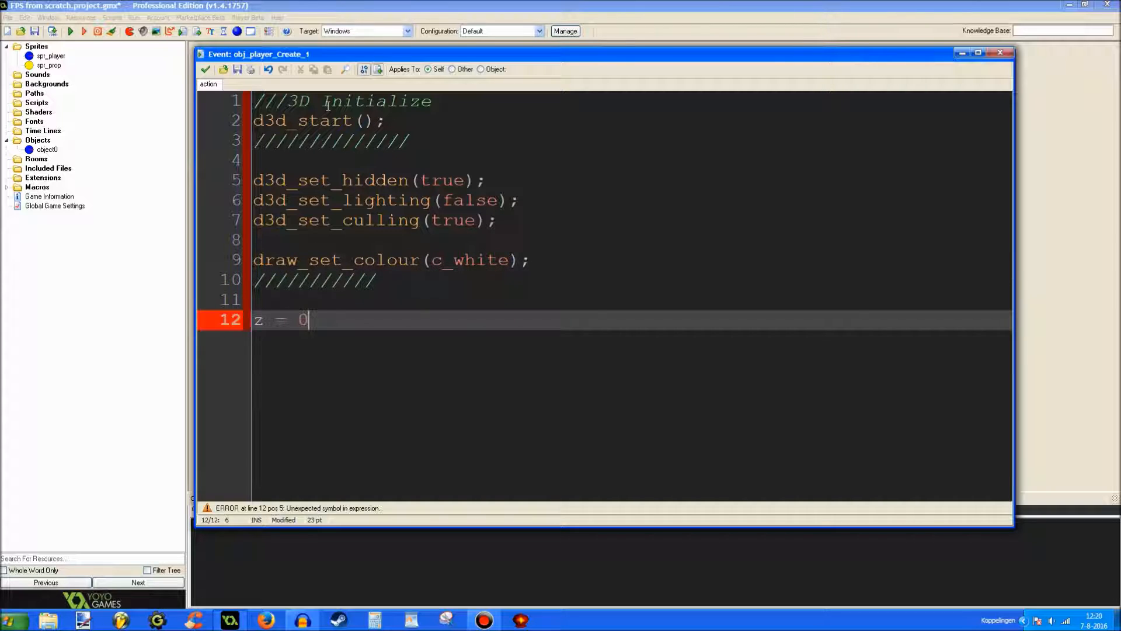
{"action": "key", "text": "Return"}
{"action": "type", "text": "pitch"}
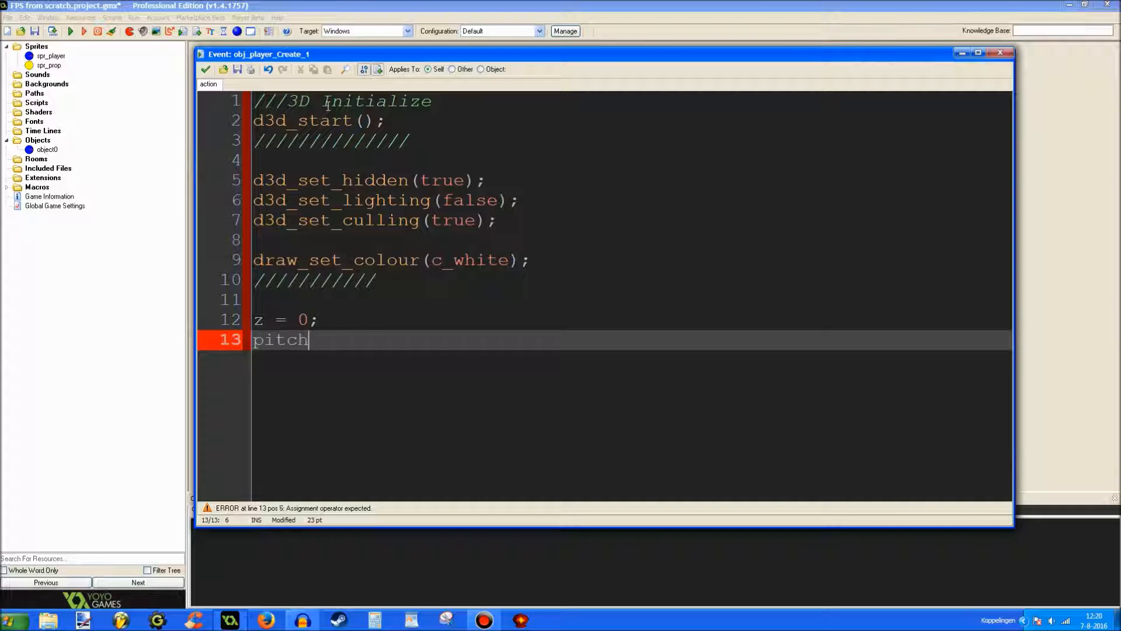
{"action": "type", "text": " = 0;"}
{"action": "key", "text": "Return"}
{"action": "type", "text": "zto ="}
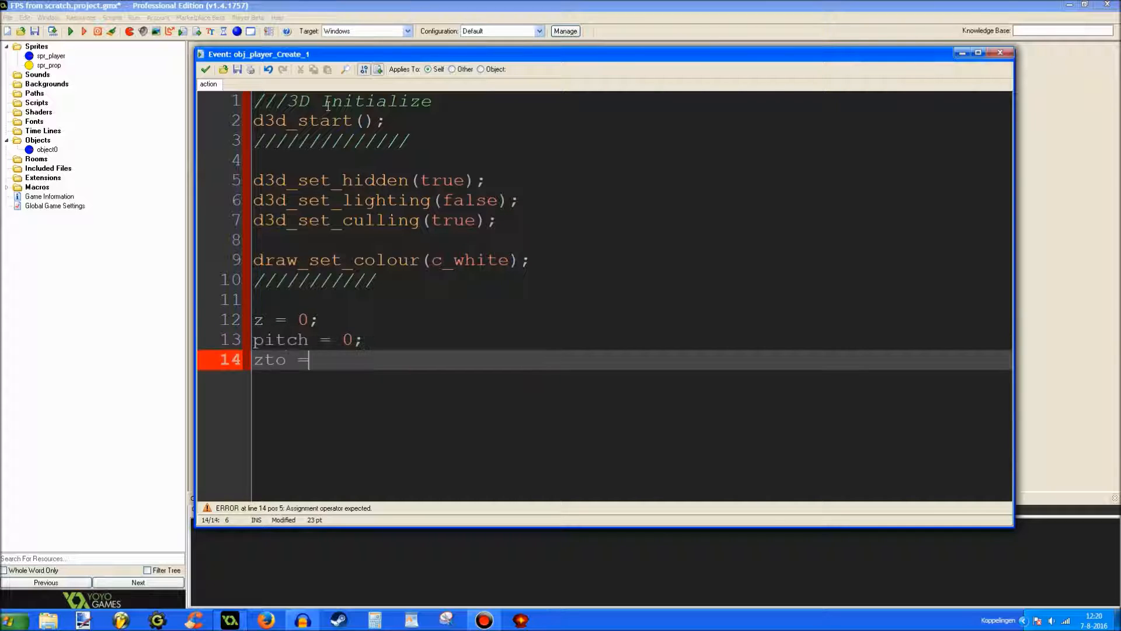
{"action": "type", "text": " 180;"}
{"action": "key", "text": "Return"}
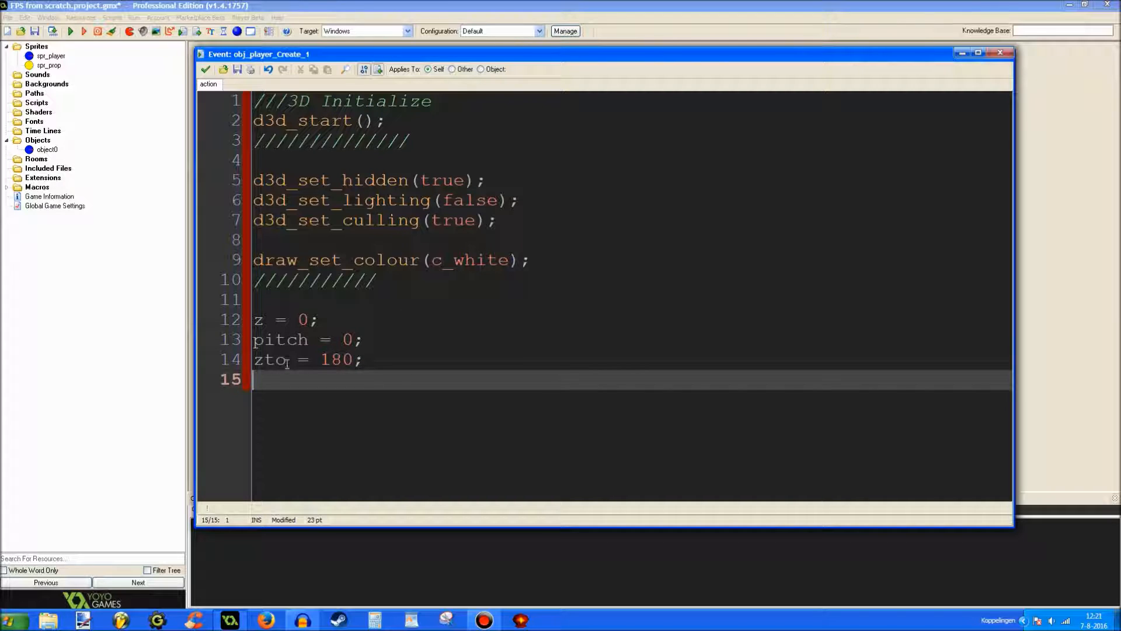
{"action": "left_click", "coordinate": [371, 361]}
{"action": "left_click", "coordinate": [353, 396]}
{"action": "left_click", "coordinate": [210, 71]}
Step: Add a Draw event to obj_player with an Execute Code action and enlarge its editor
{"action": "left_click", "coordinate": [433, 267]}
{"action": "left_click", "coordinate": [587, 281]}
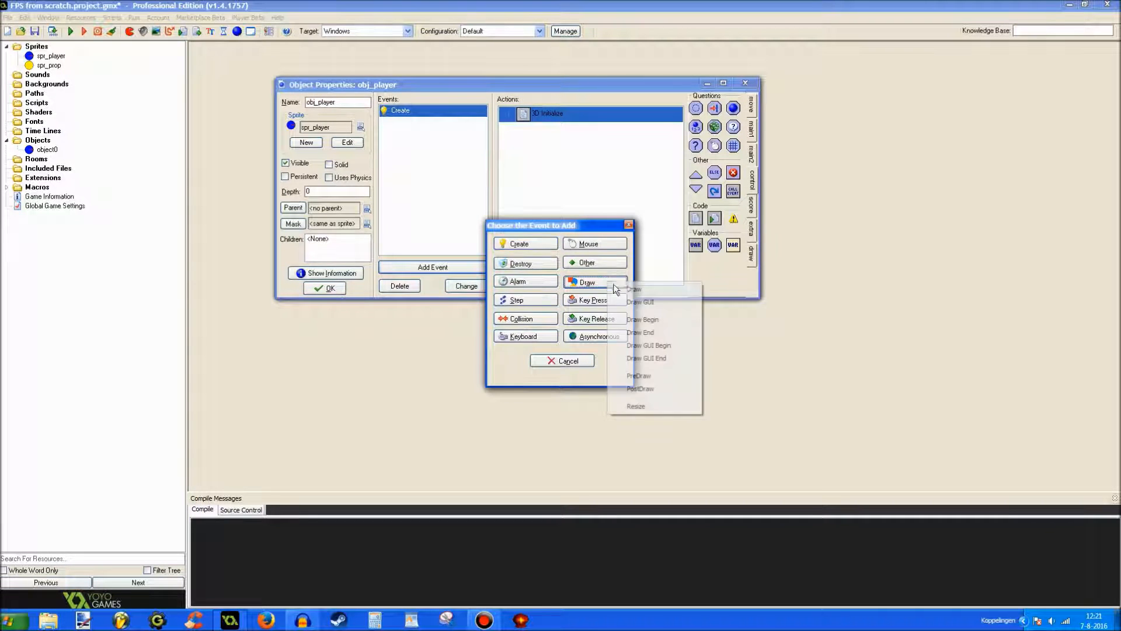
{"action": "left_click", "coordinate": [637, 289]}
{"action": "left_click_drag", "start_coordinate": [697, 219], "coordinate": [600, 255]}
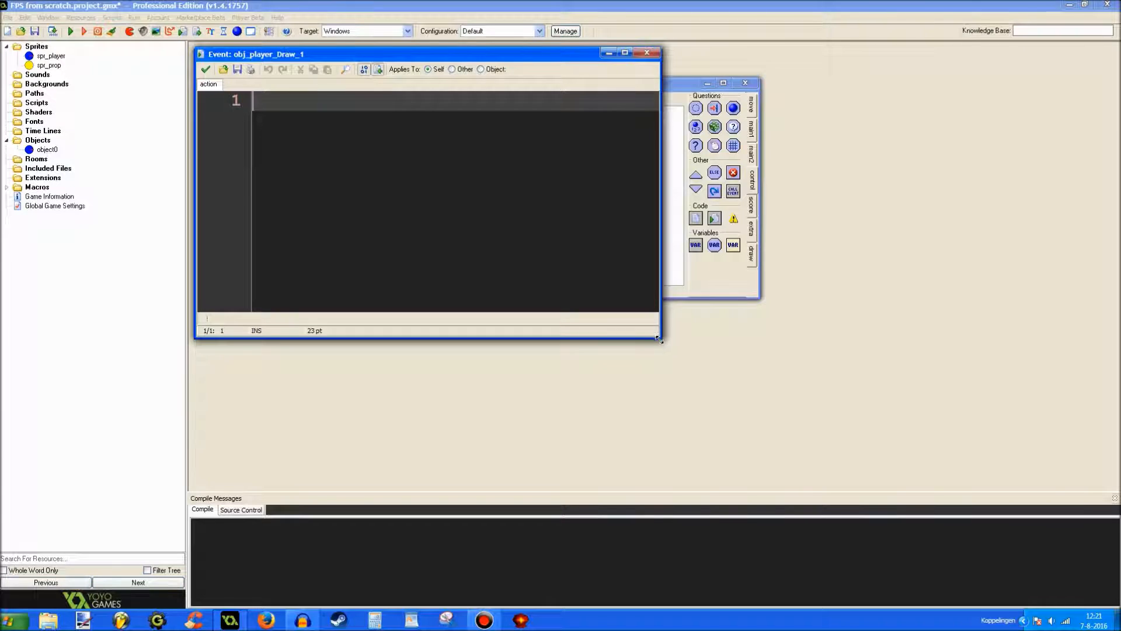
{"action": "left_click_drag", "start_coordinate": [660, 337], "coordinate": [1095, 480]}
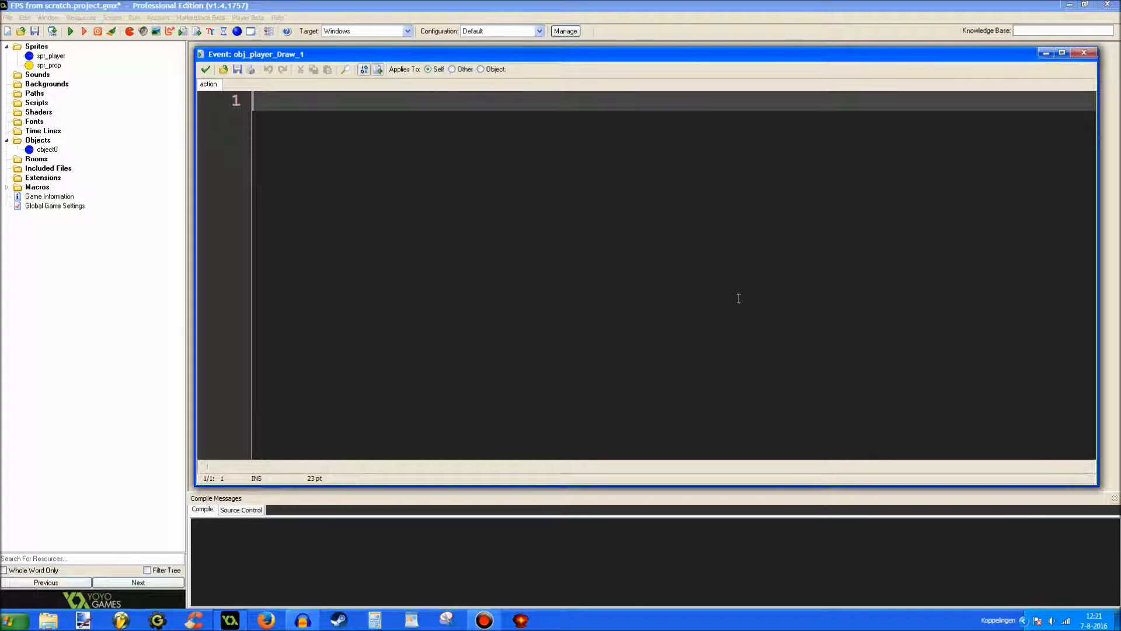
{"action": "type", "text": "///3D Projectio"}
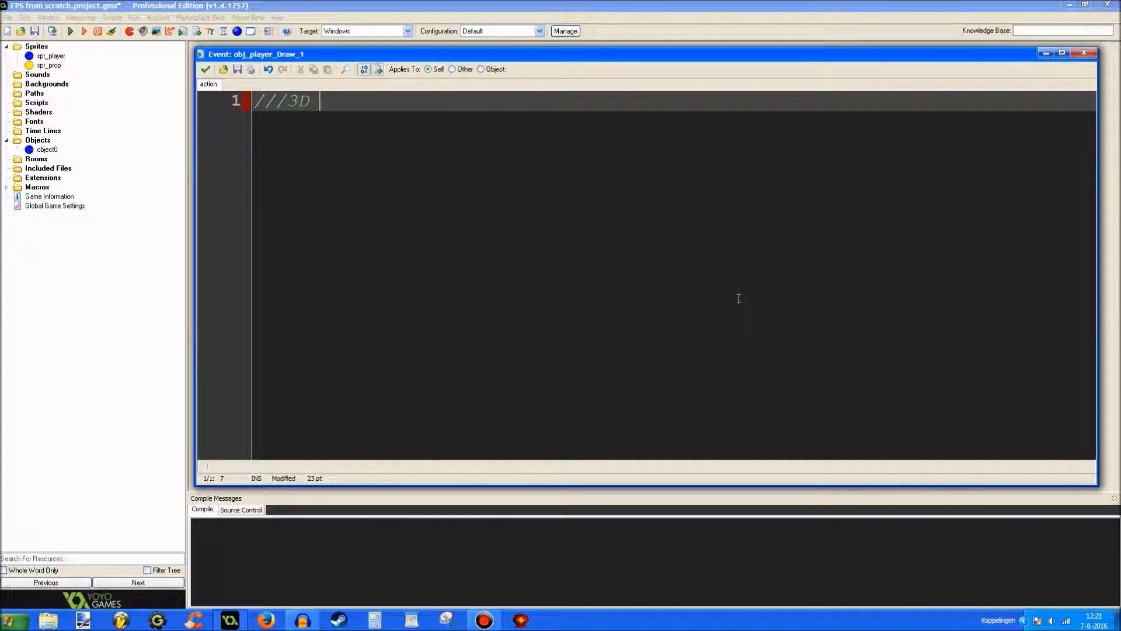
{"action": "type", "text": "n"}
Step: Write the 3D Projection comment and xcos, ysin, ztan variables from degtorad(direction/pitch)
{"action": "key", "text": "Return"}
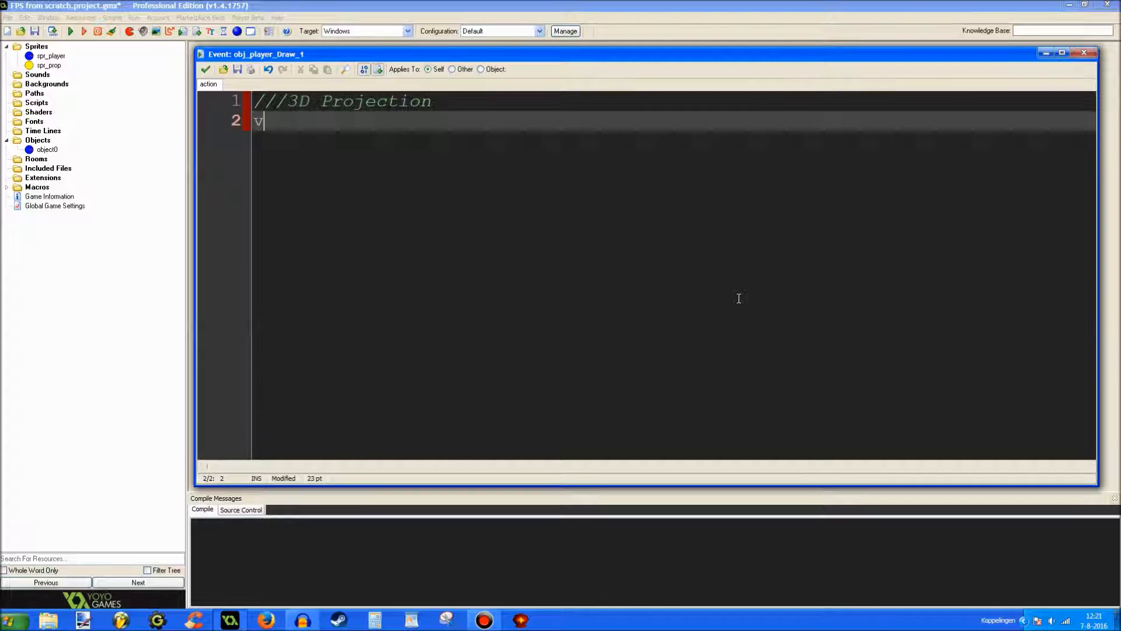
{"action": "type", "text": "var x"}
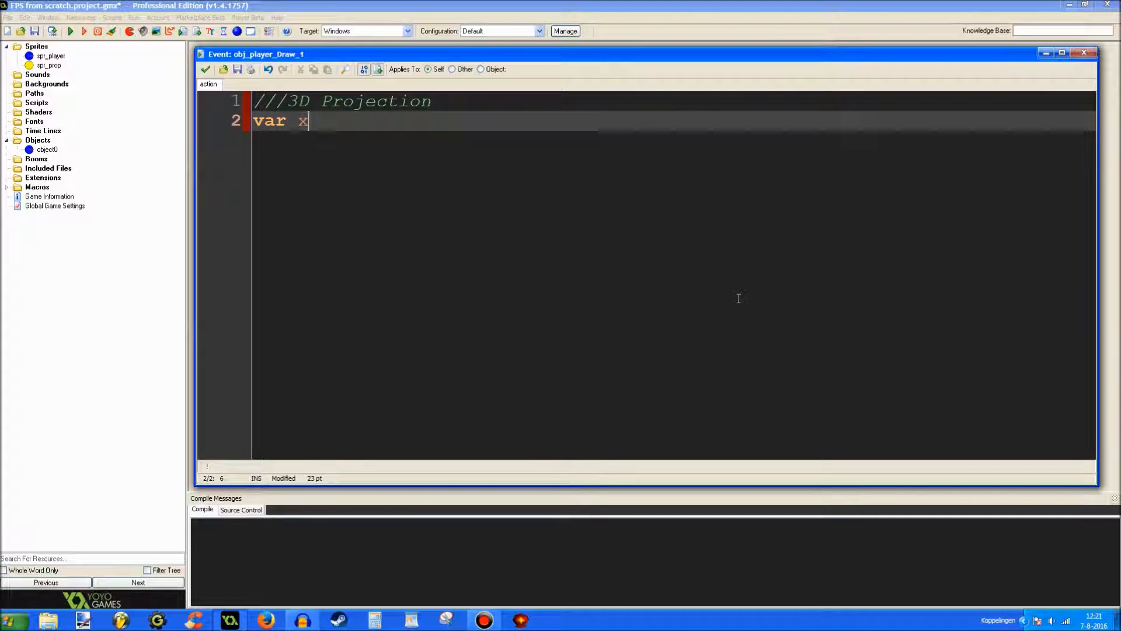
{"action": "type", "text": "cos = x +"}
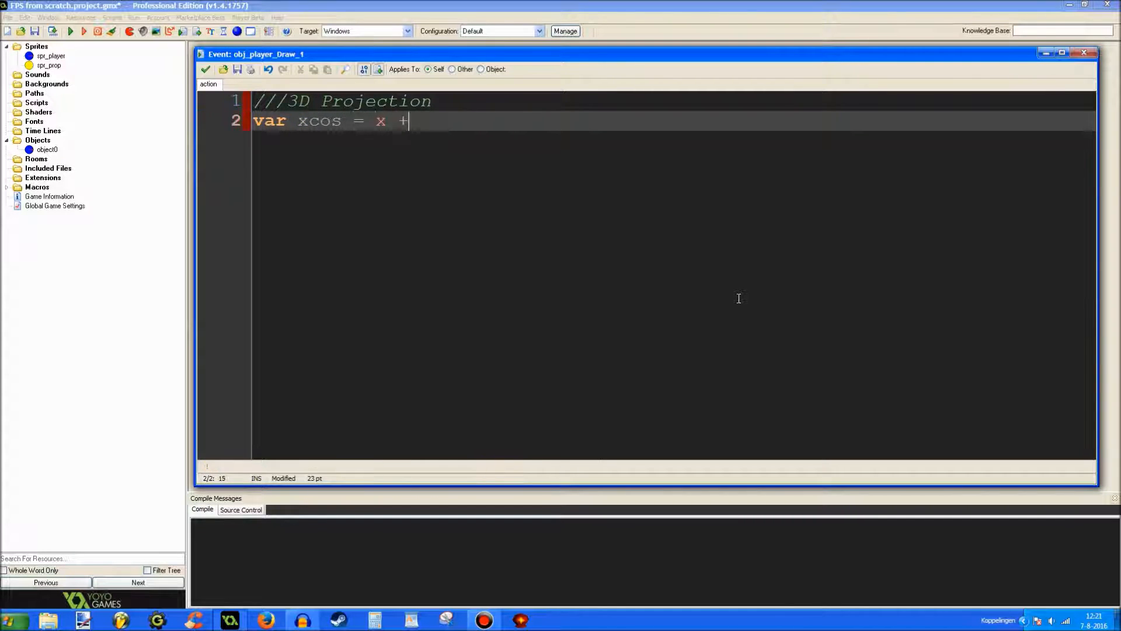
{"action": "type", "text": " cos(degt"}
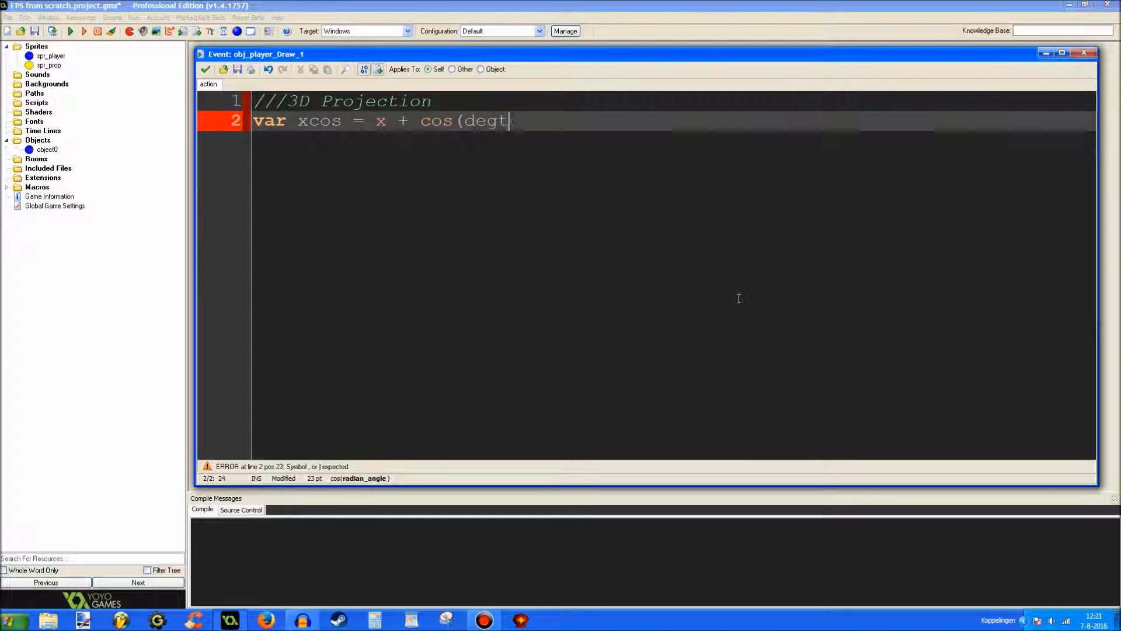
{"action": "type", "text": "orad(direction"}
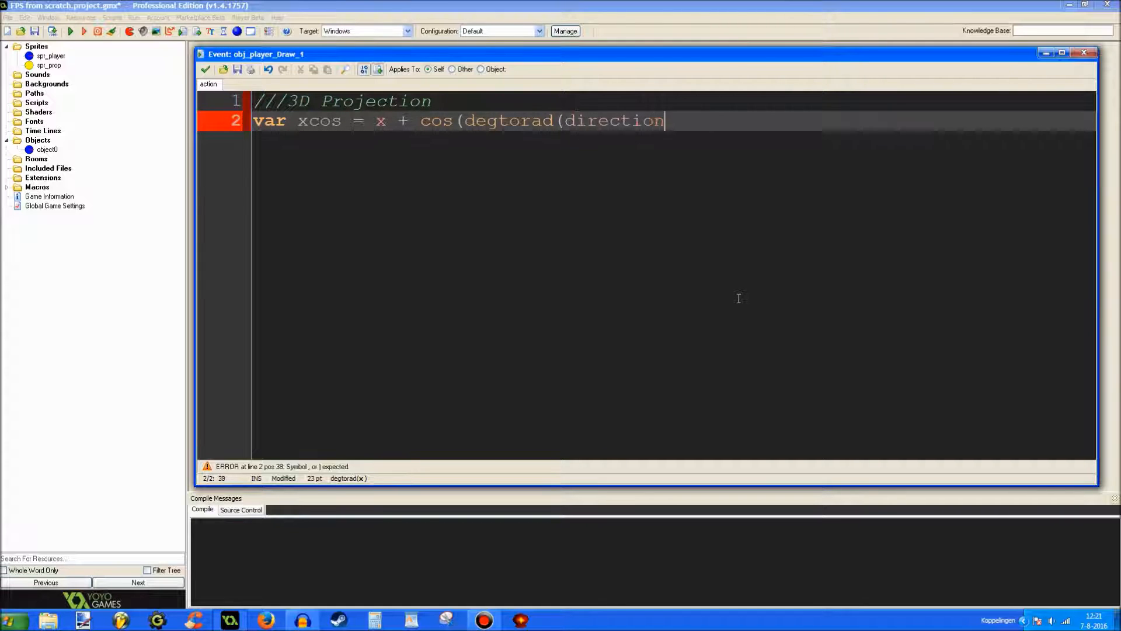
{"action": "type", "text": "));"}
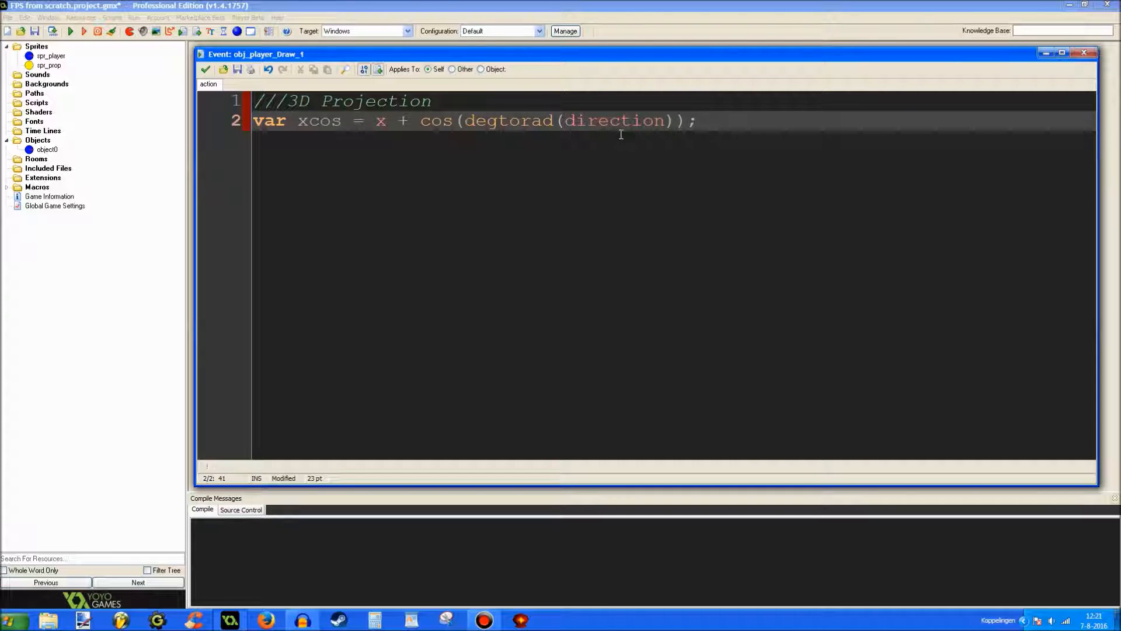
{"action": "type", "text": "direc"}
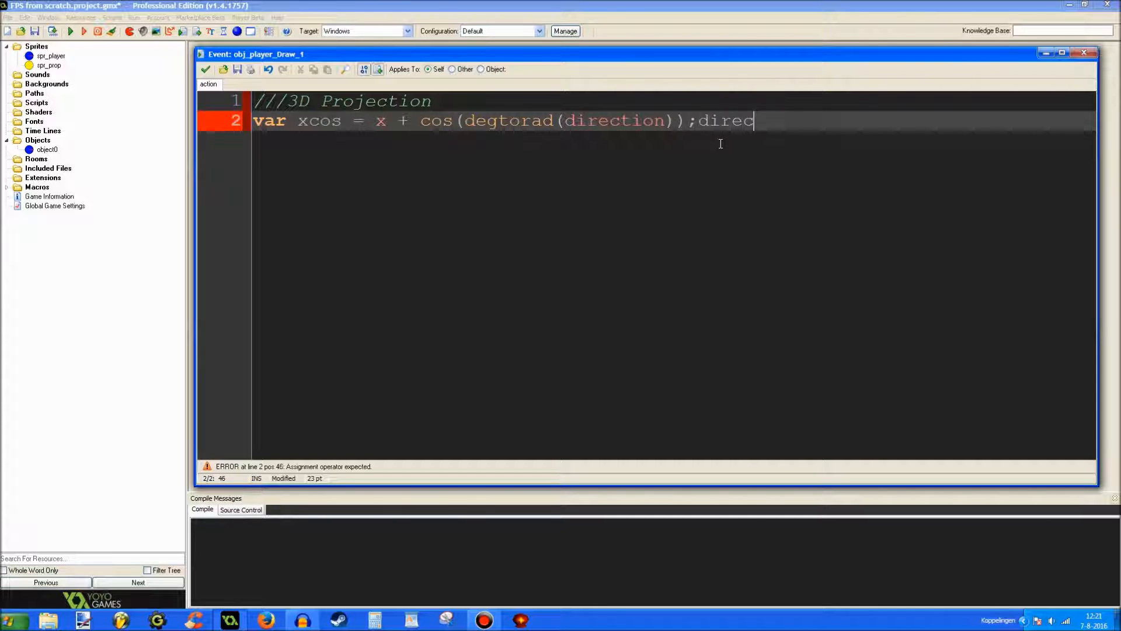
{"action": "type", "text": "tion*pi"}
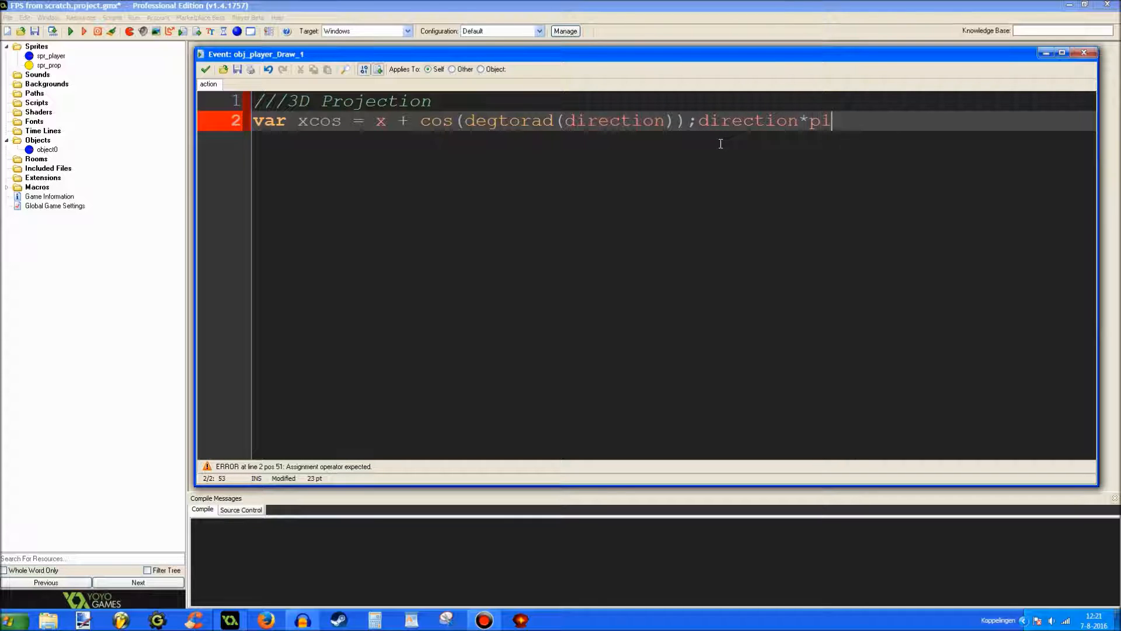
{"action": "type", "text": "/180"}
{"action": "key", "text": "BackSpace"}
{"action": "key", "text": "BackSpace"}
{"action": "key", "text": "BackSpace"}
{"action": "key", "text": "BackSpace"}
{"action": "key", "text": "BackSpace"}
{"action": "key", "text": "BackSpace"}
{"action": "key", "text": "BackSpace"}
{"action": "key", "text": "BackSpace"}
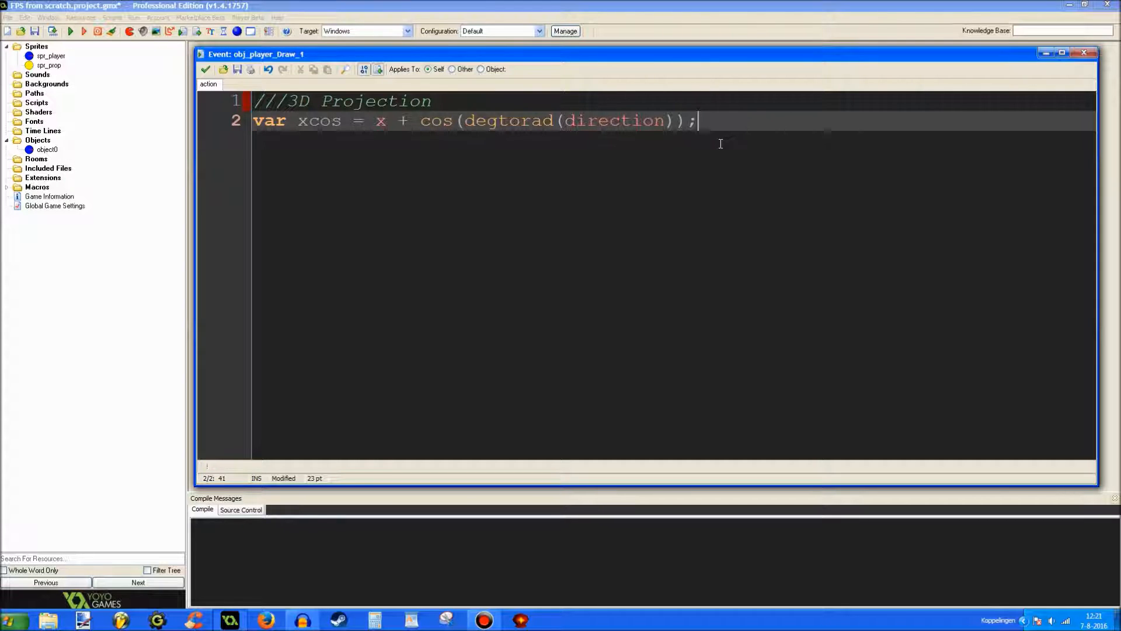
{"action": "key", "text": "Return"}
{"action": "type", "text": "var ysin"}
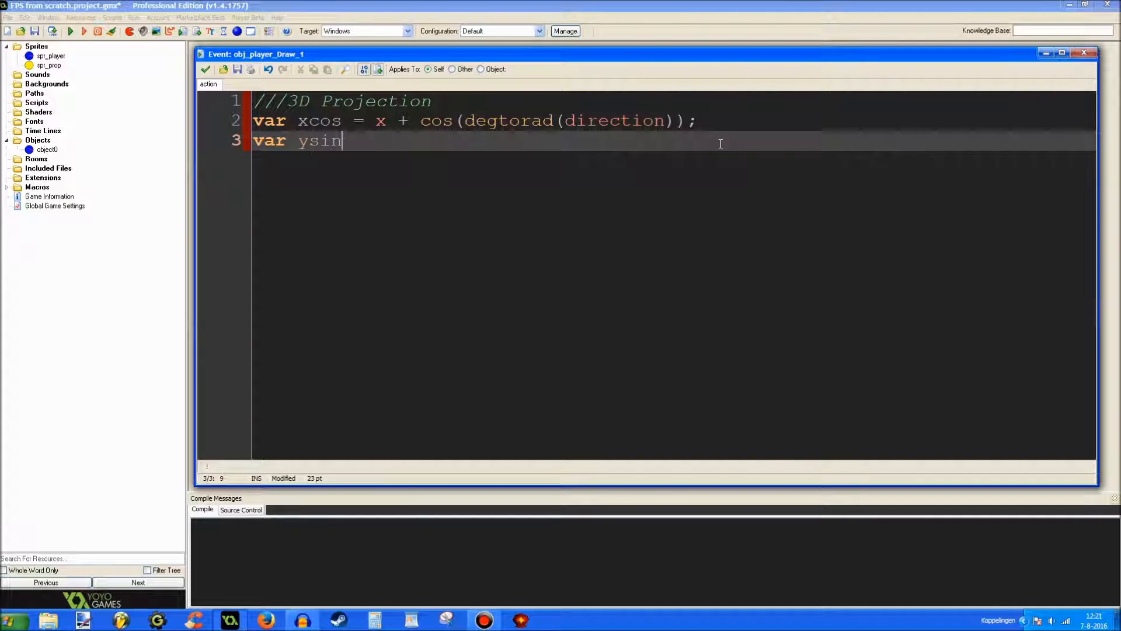
{"action": "type", "text": " = y - sin(d"}
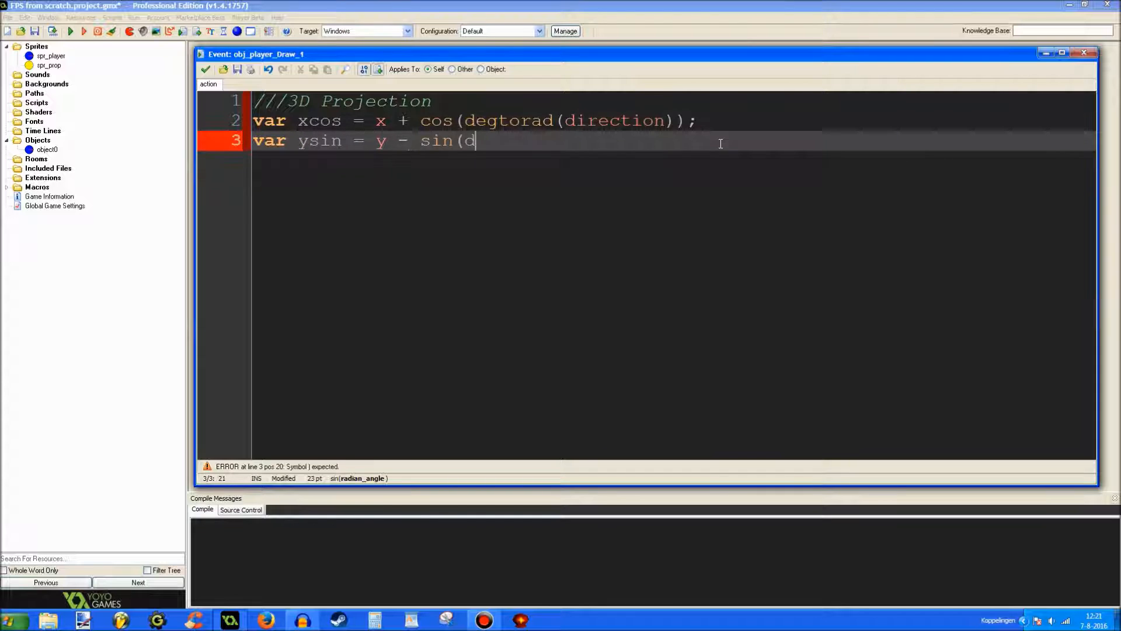
{"action": "type", "text": "egtorad(d"}
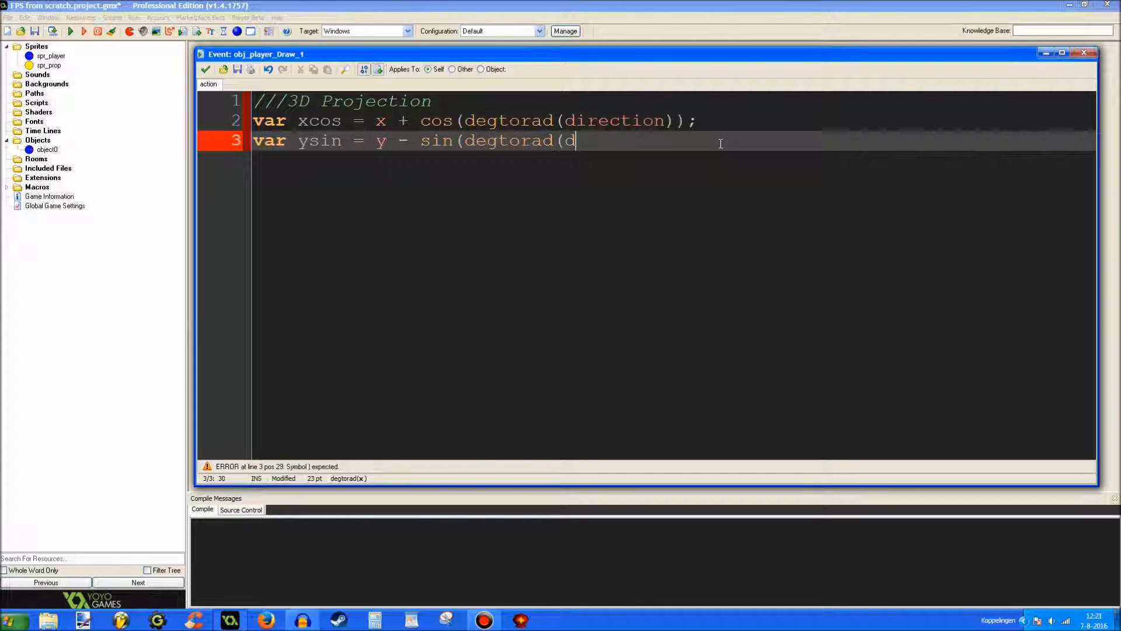
{"action": "type", "text": "irection));"}
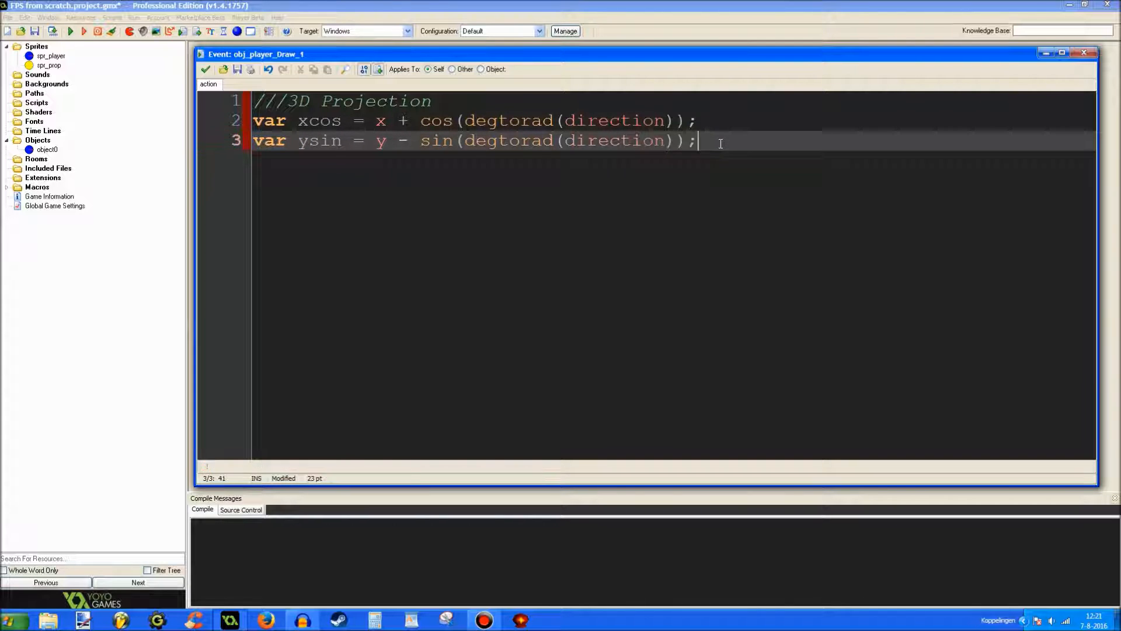
{"action": "key", "text": "Return"}
{"action": "type", "text": "var ztan = z"}
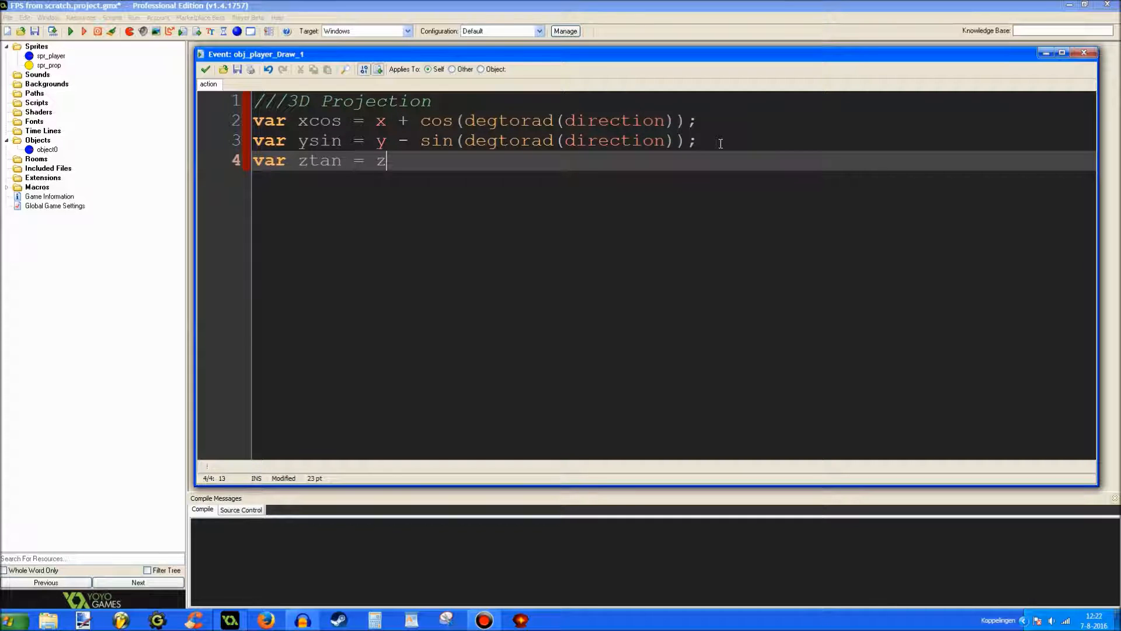
{"action": "type", "text": " + zto + ta"}
{"action": "type", "text": "n(degtorad"}
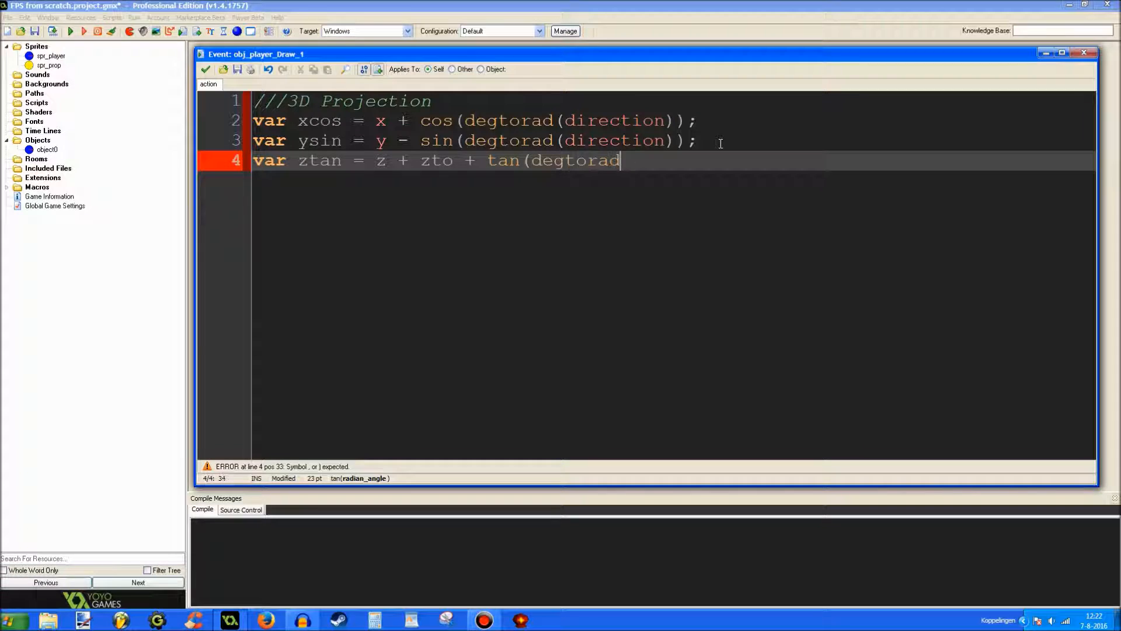
{"action": "type", "text": "(pitch));"}
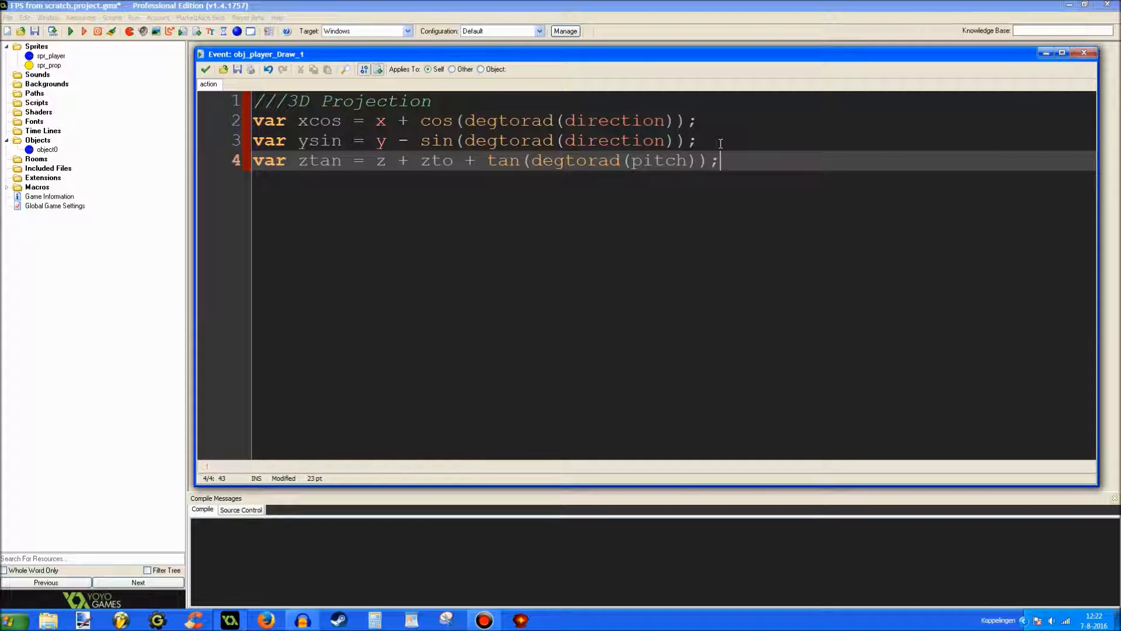
{"action": "key", "text": "Return"}
{"action": "key", "text": "Return"}
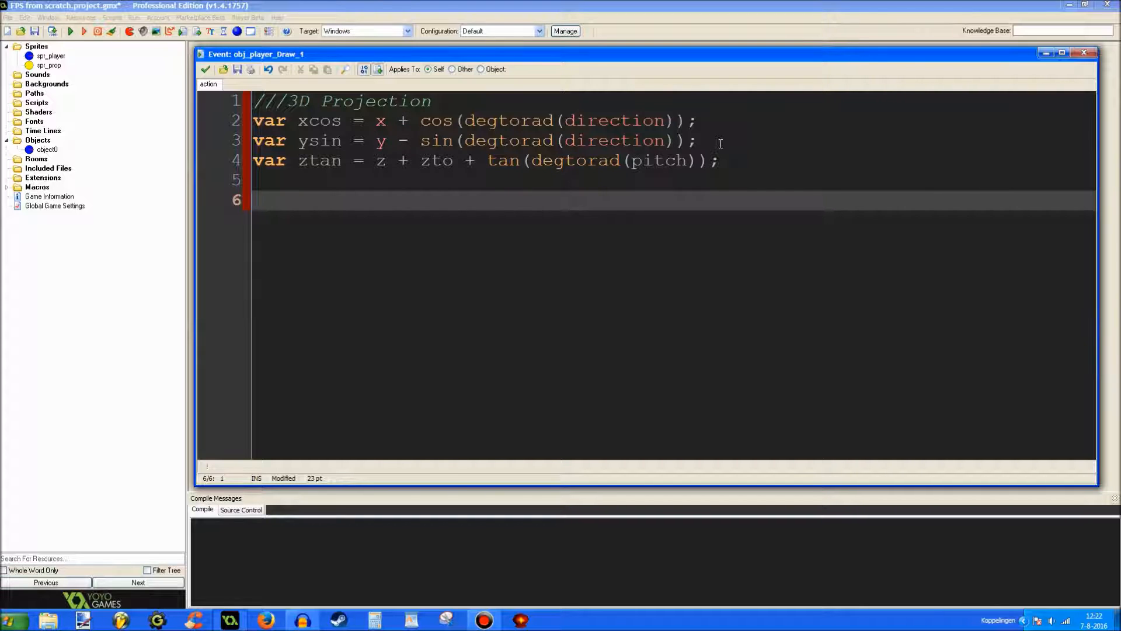
{"action": "type", "text": "d3d_"}
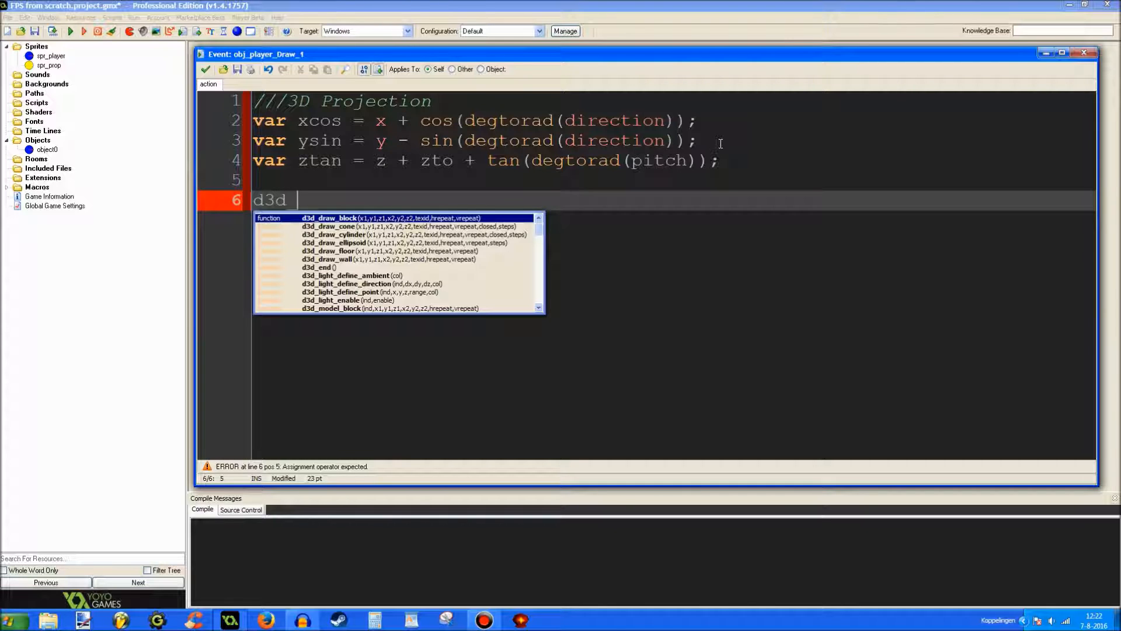
{"action": "type", "text": "set"}
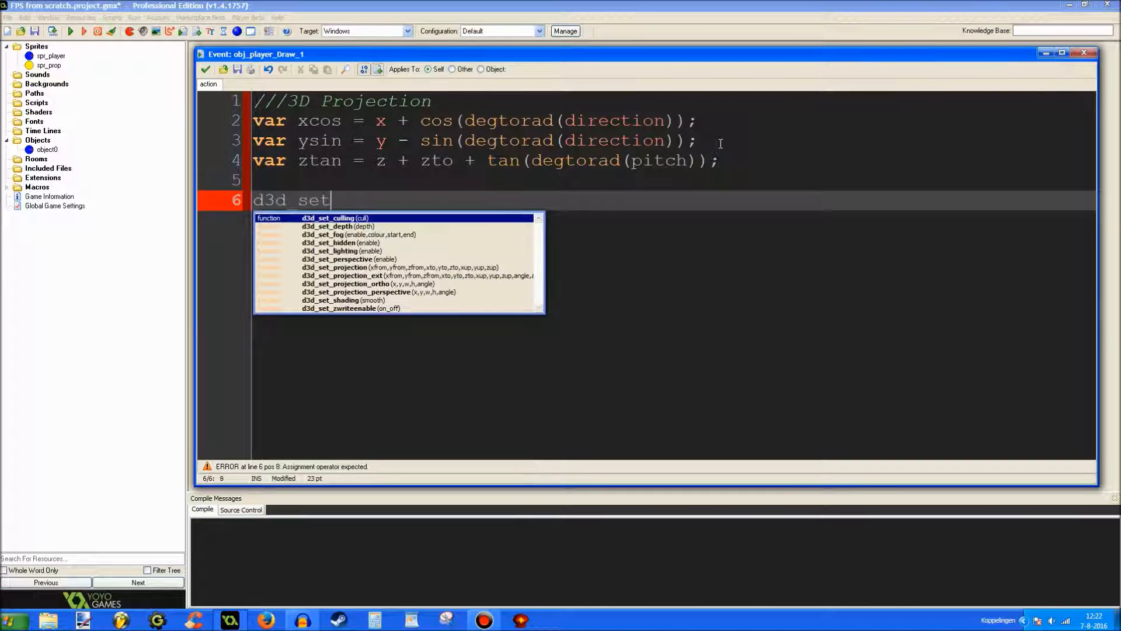
{"action": "type", "text": "_projection"}
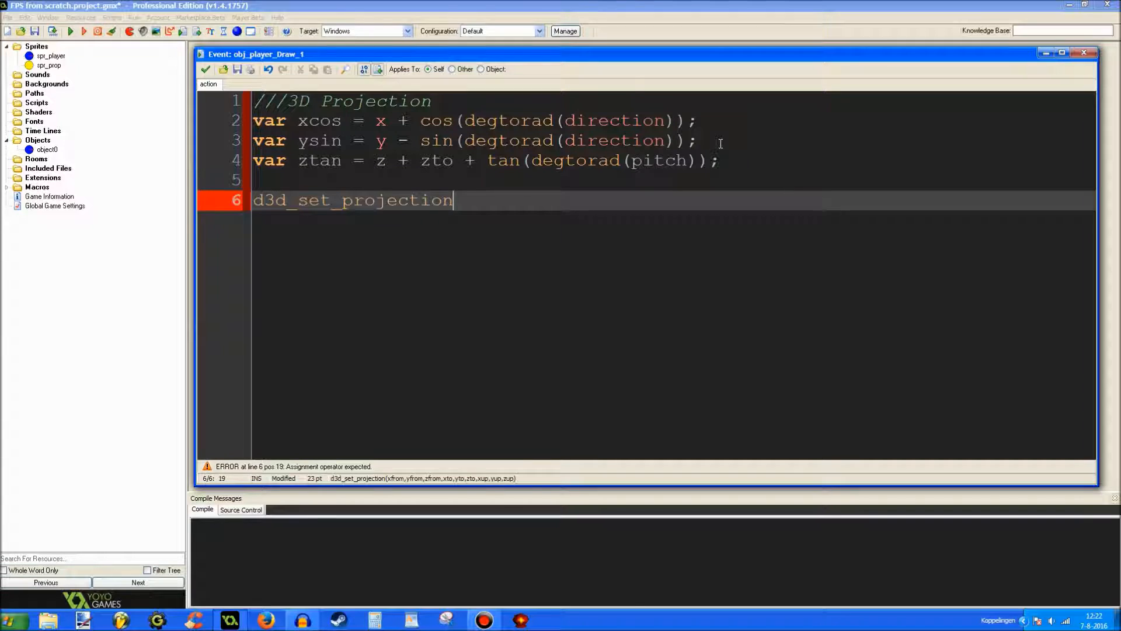
{"action": "type", "text": "_ext(x,"}
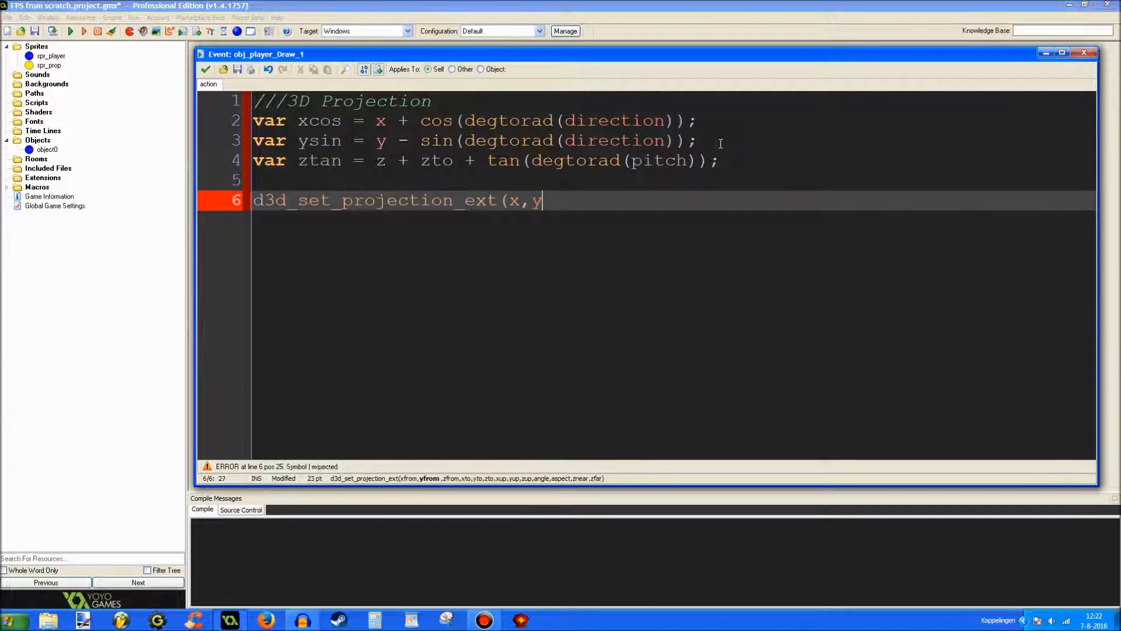
{"action": "type", "text": "y,z + zto,"}
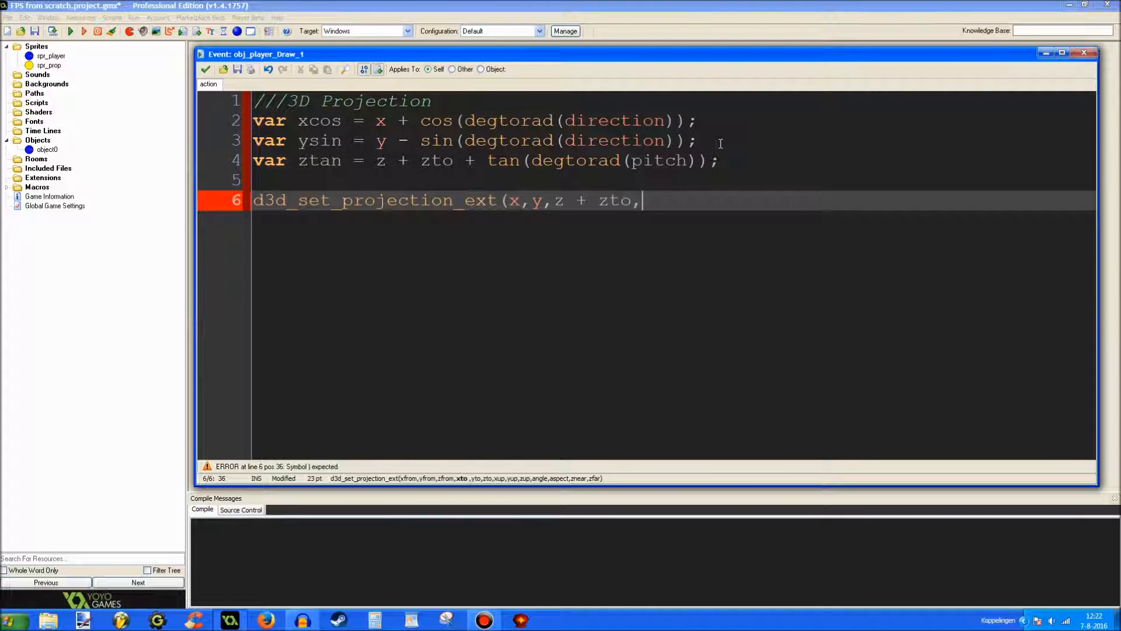
{"action": "type", "text": "xcos,y"}
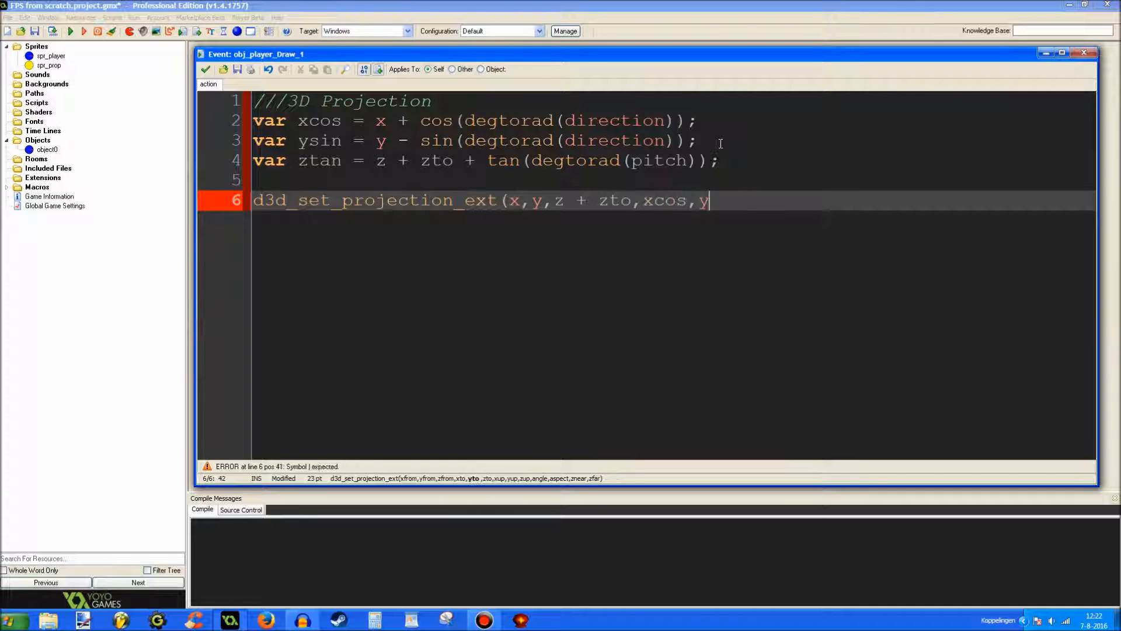
{"action": "type", "text": "sin,ztan"}
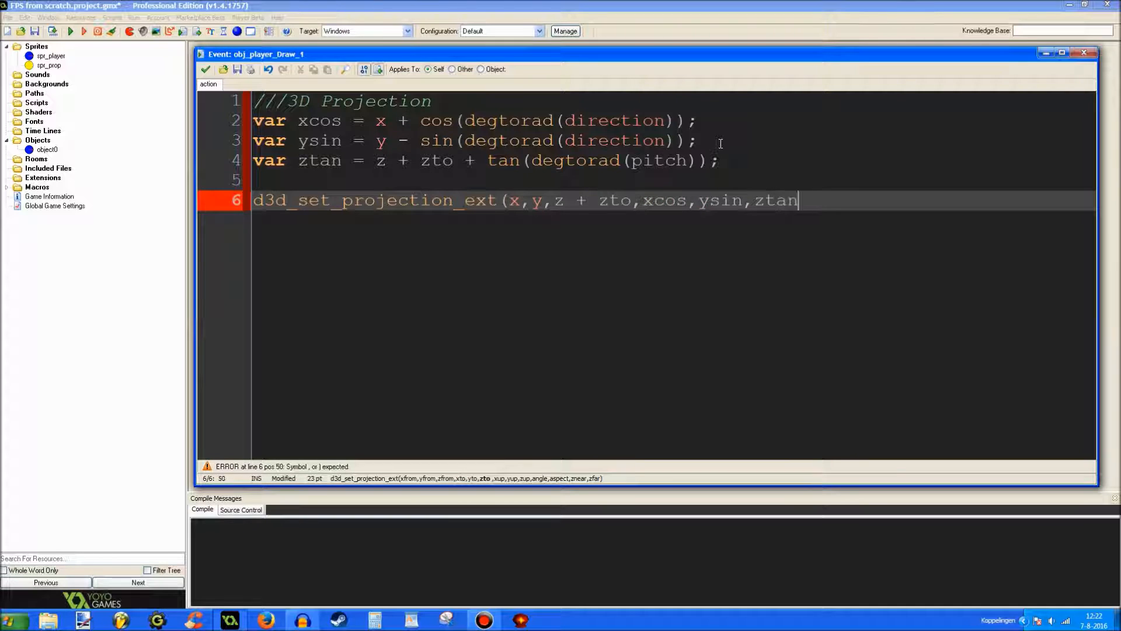
{"action": "type", "text": ","}
{"action": "type", "text": "0,0,1"}
{"action": "type", "text": ","}
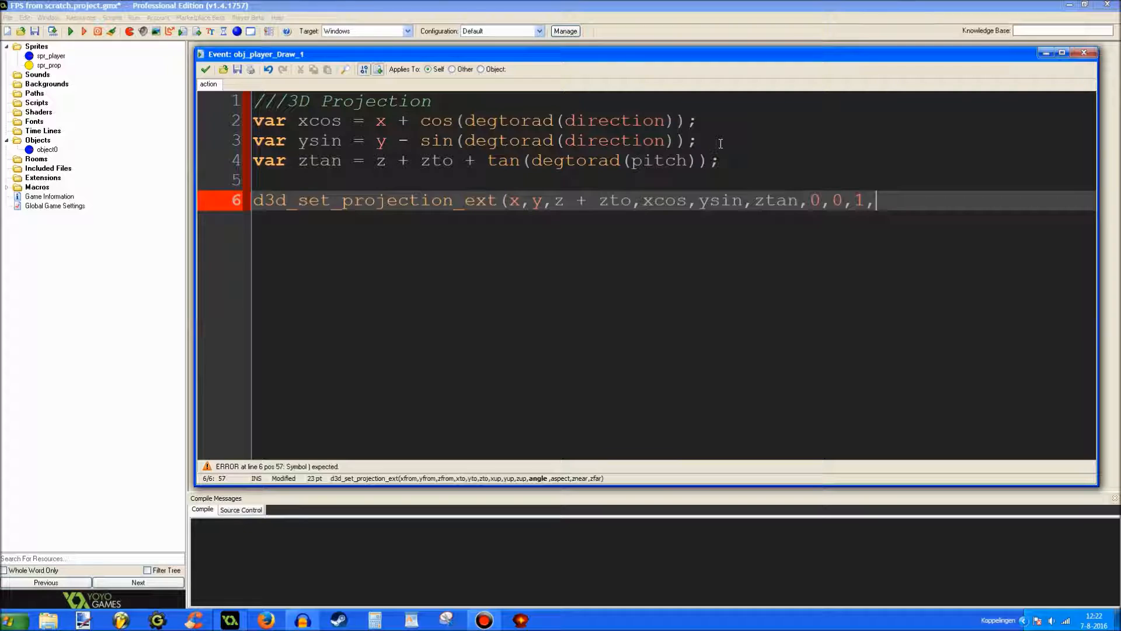
{"action": "type", "text": "80,"}
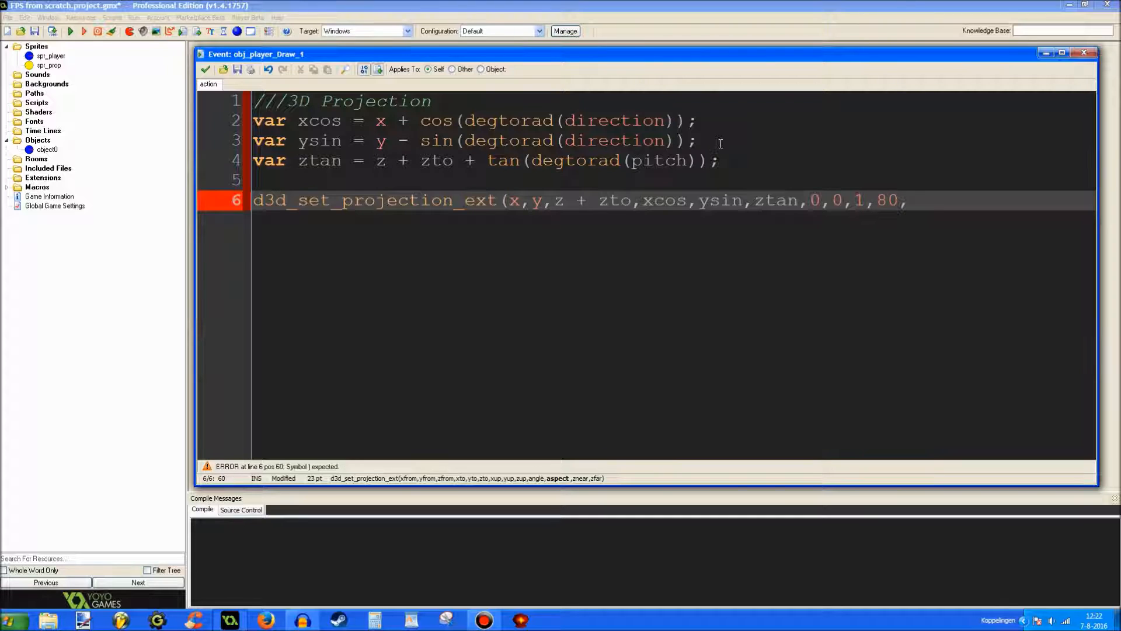
{"action": "type", "text": "ratio,1"}
{"action": "type", "text": ",99999);"}
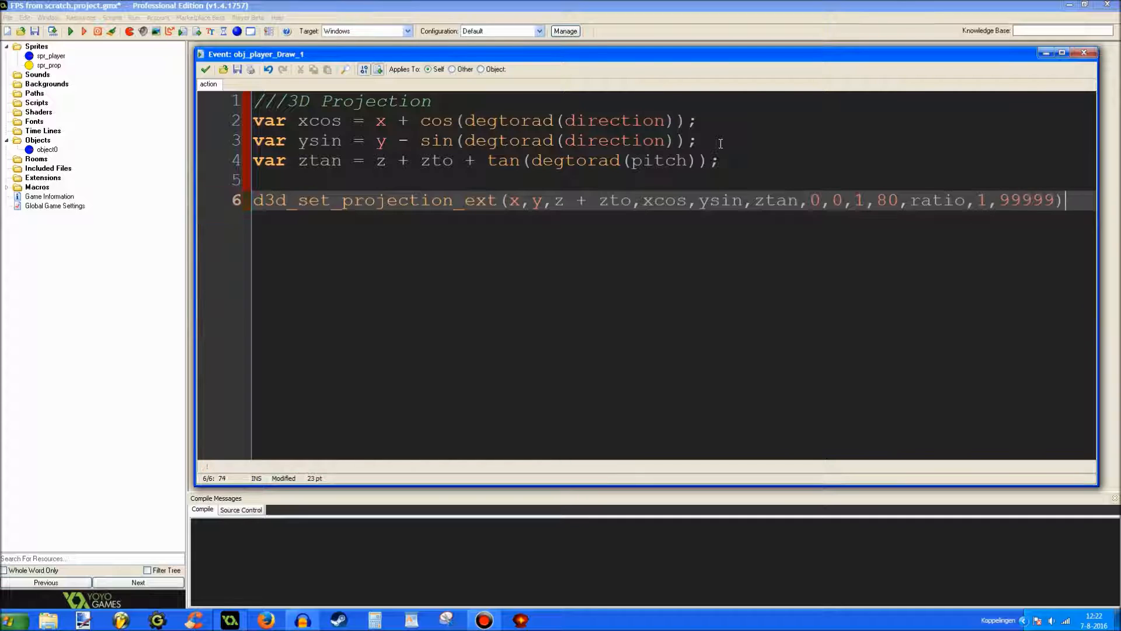
Step: Finish the d3d_set_projection_ext call, try 4/3 as aspect, then undo back to ratio
{"action": "key", "text": "Return"}
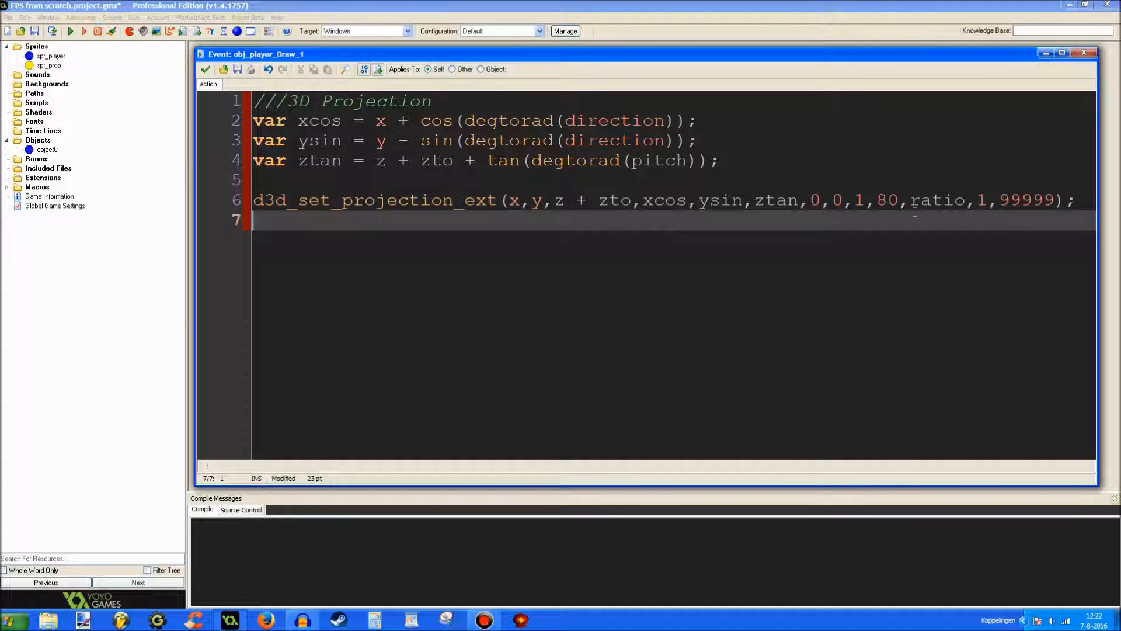
{"action": "double_click", "coordinate": [928, 203]}
{"action": "key", "text": "BackSpace"}
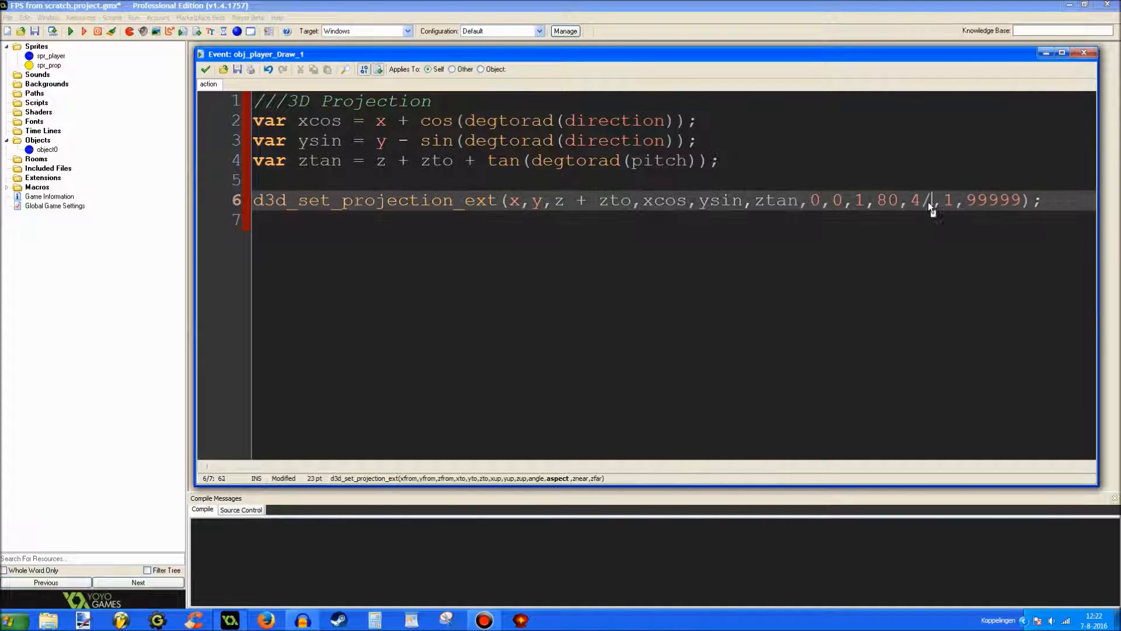
{"action": "type", "text": "16"}
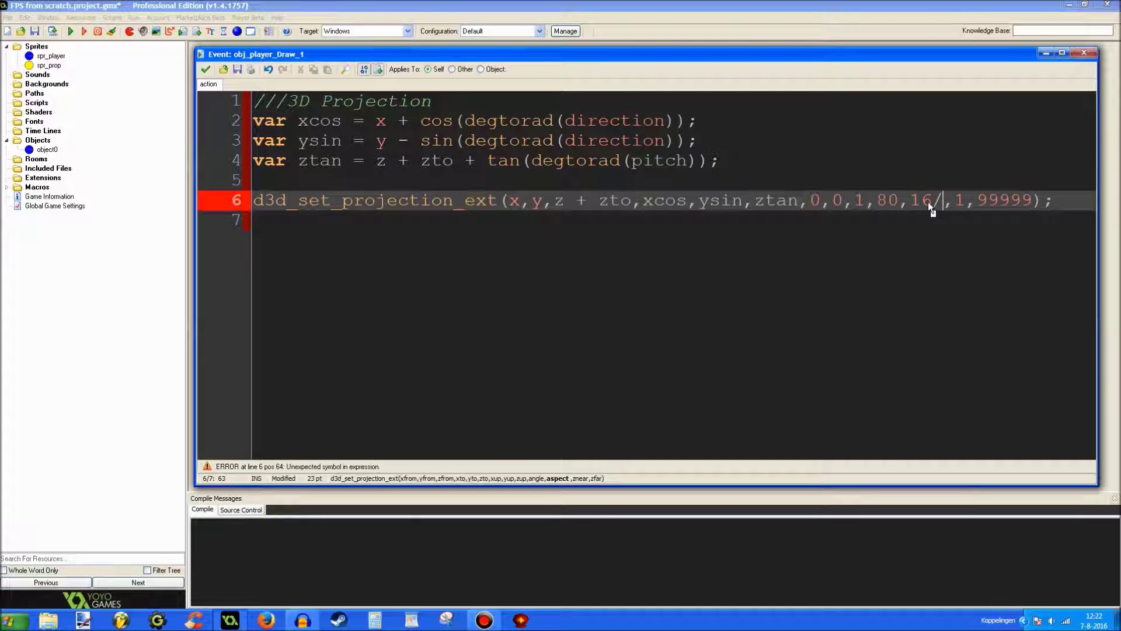
{"action": "key", "text": "ctrl+z"}
{"action": "key", "text": "ctrl+z"}
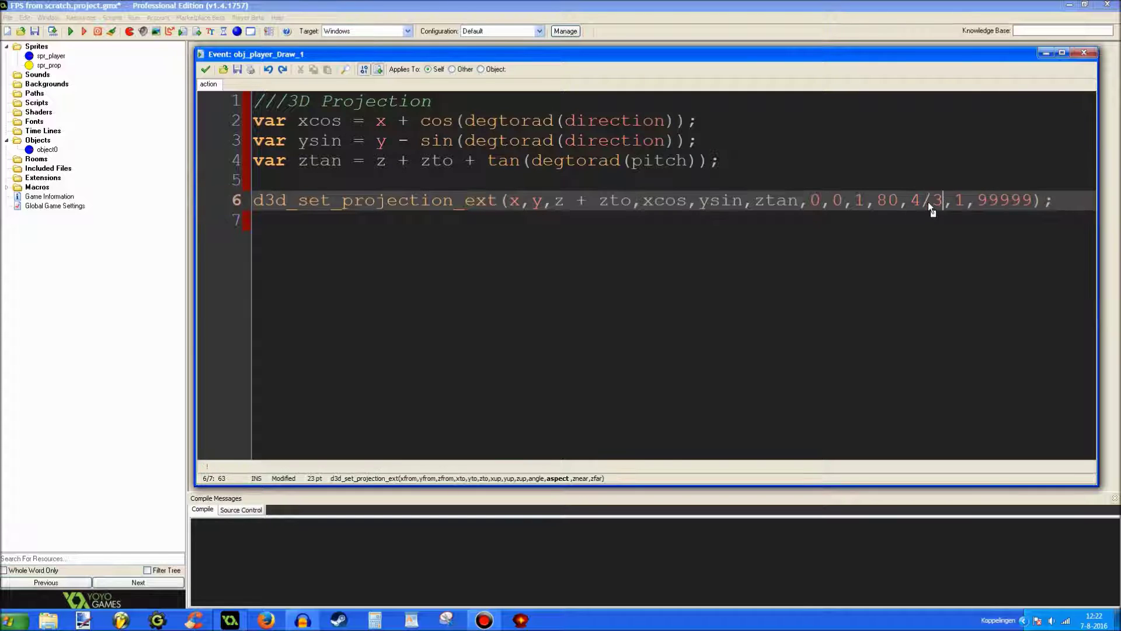
{"action": "key", "text": "ctrl+z"}
{"action": "left_click", "coordinate": [943, 200]}
Step: Add a ratio = window width/height line to obj_player's Create code and save it
{"action": "left_click", "coordinate": [208, 68]}
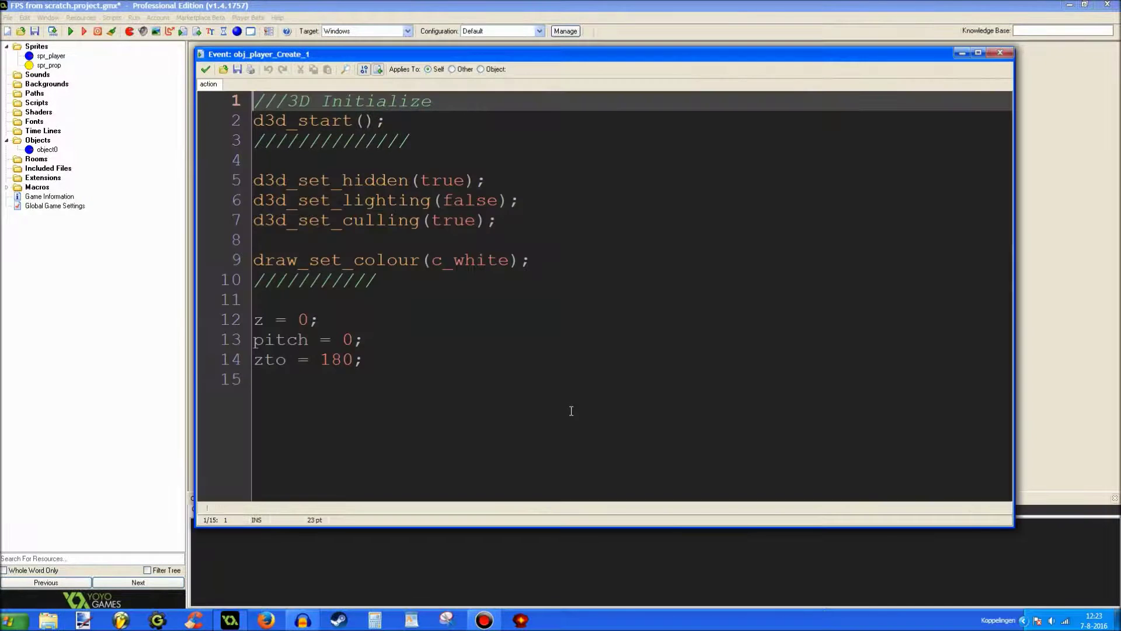
{"action": "left_click", "coordinate": [570, 386]}
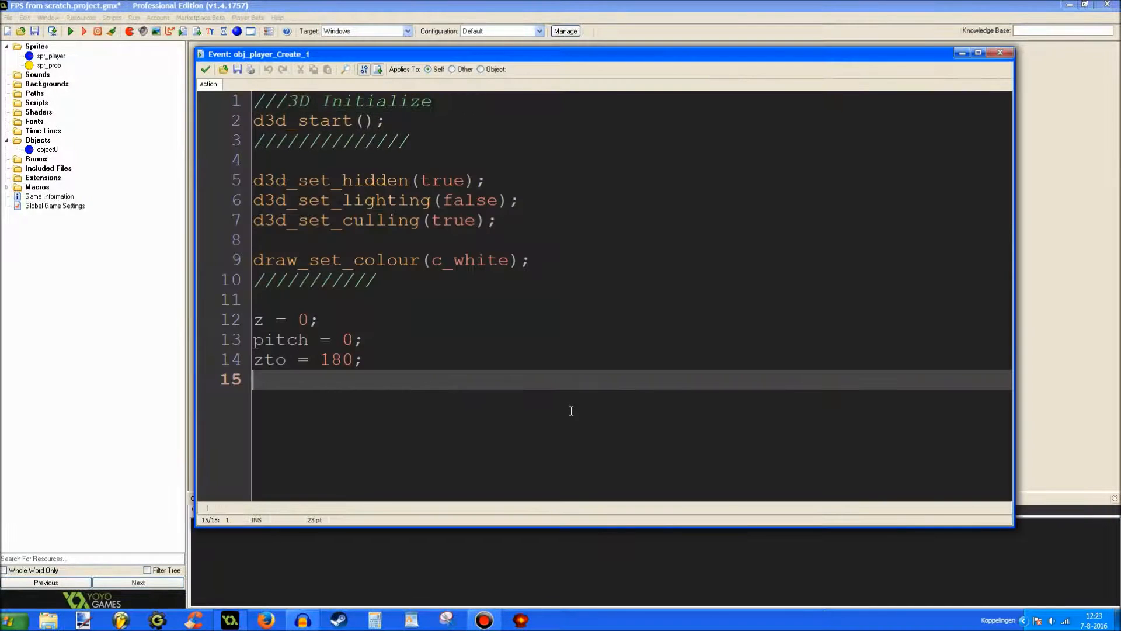
{"action": "key", "text": "Return"}
{"action": "type", "text": "ratio = "}
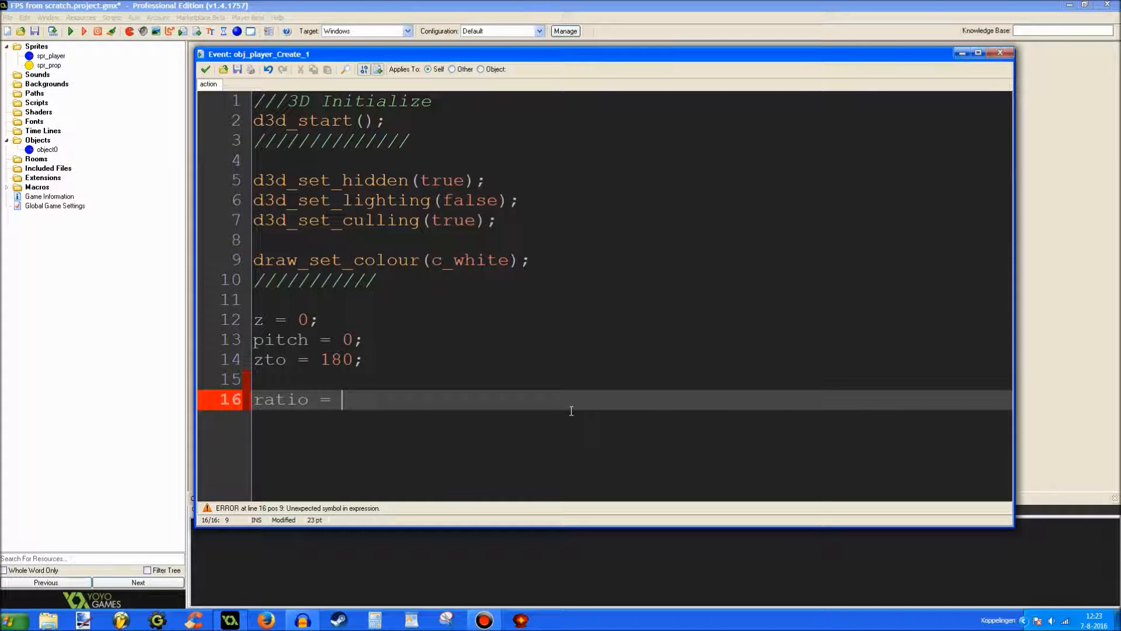
{"action": "type", "text": "(window_get_wi"}
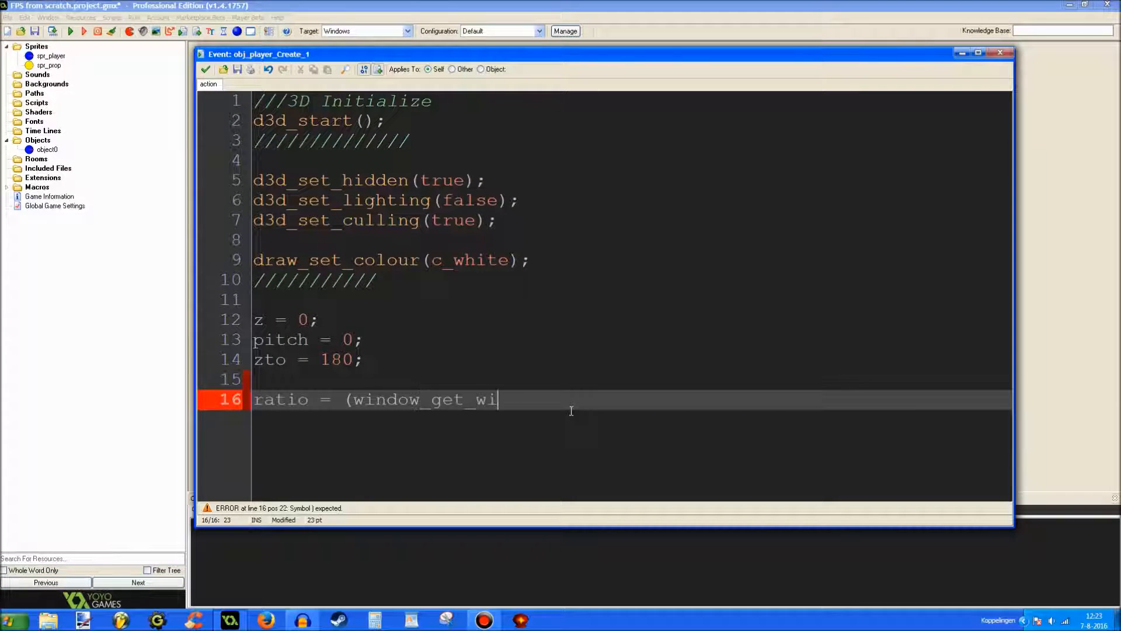
{"action": "type", "text": "dth() / window"}
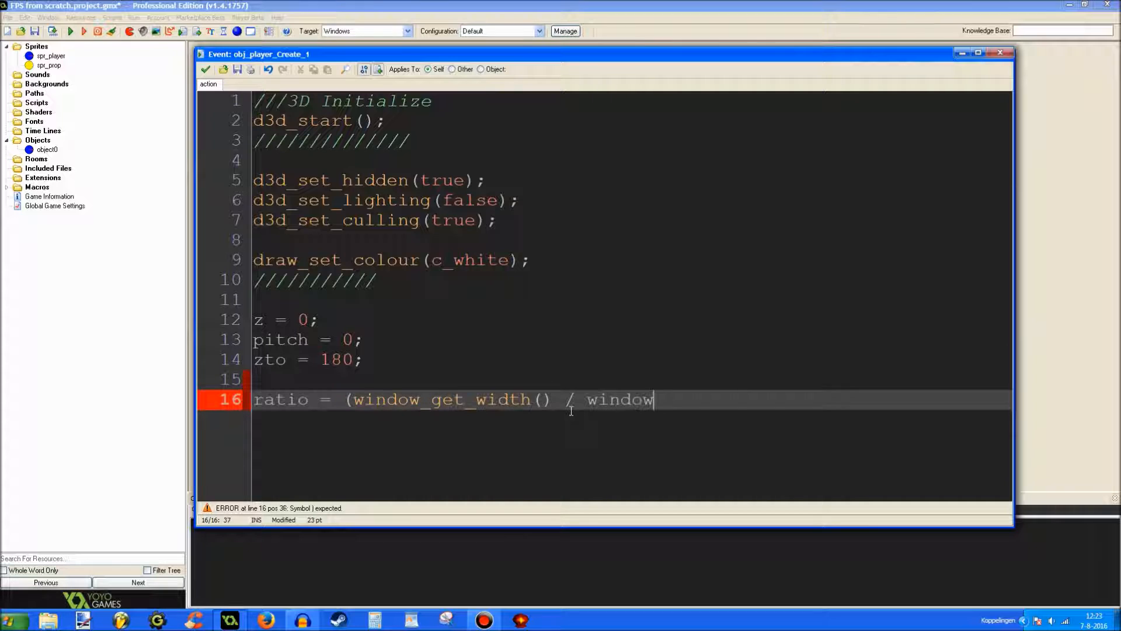
{"action": "type", "text": "_get_height()"}
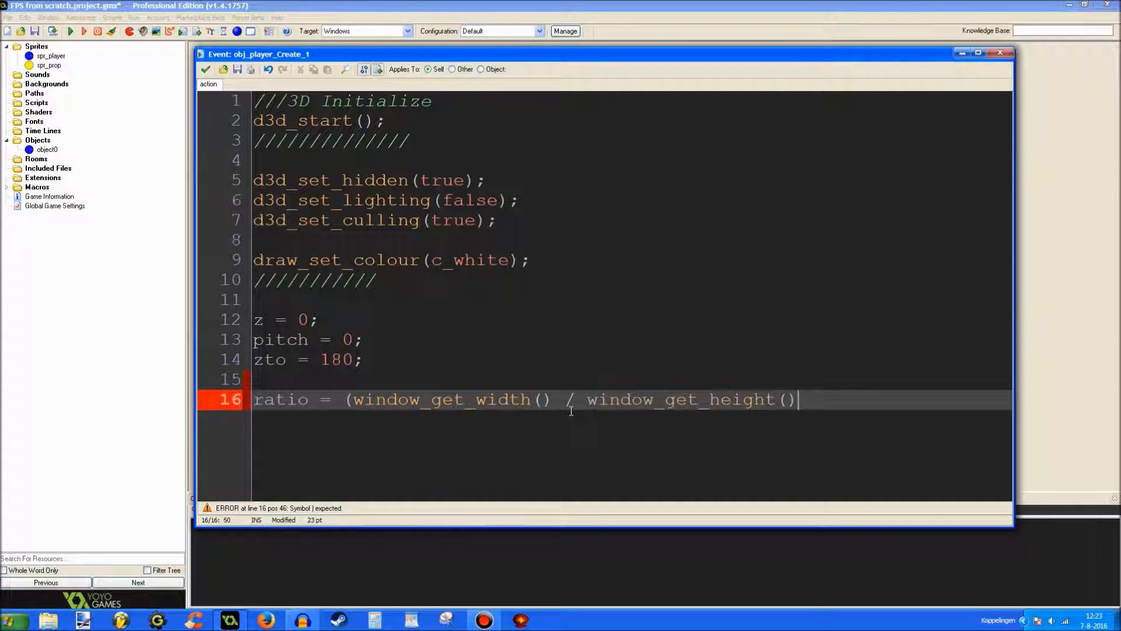
{"action": "type", "text": ");"}
{"action": "key", "text": "Return"}
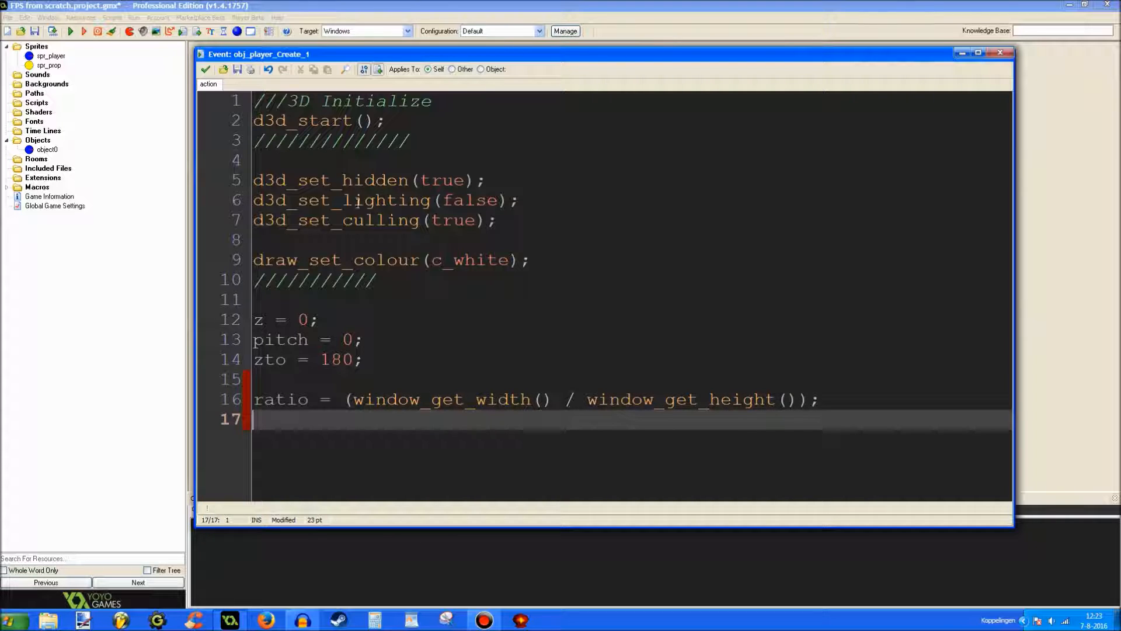
{"action": "left_click", "coordinate": [207, 69]}
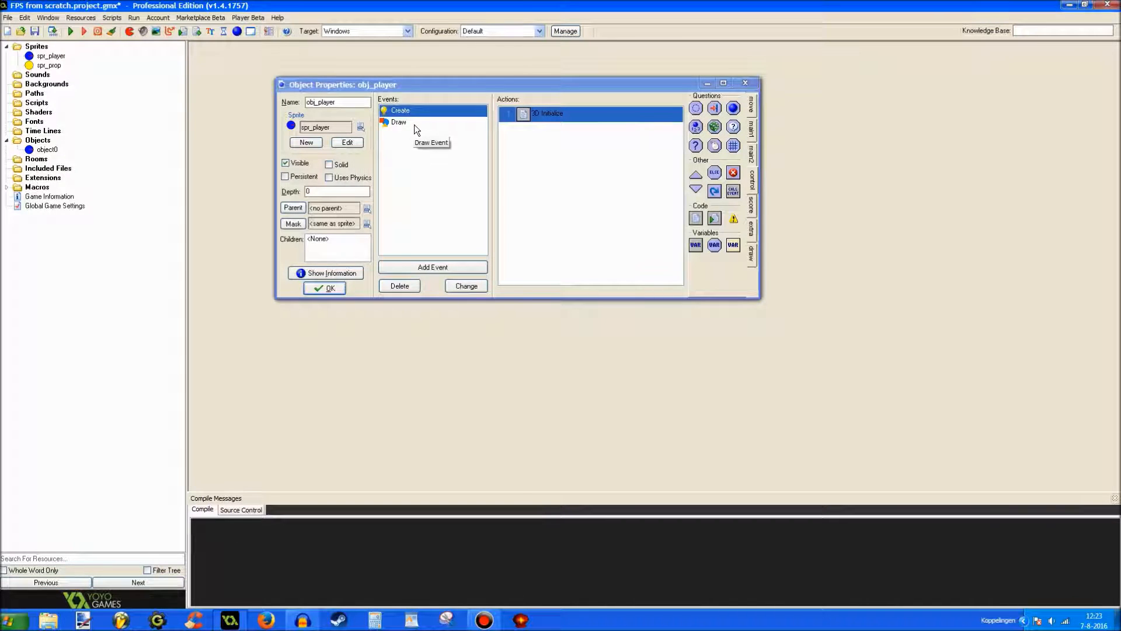
{"action": "type", "text": "-2048"}
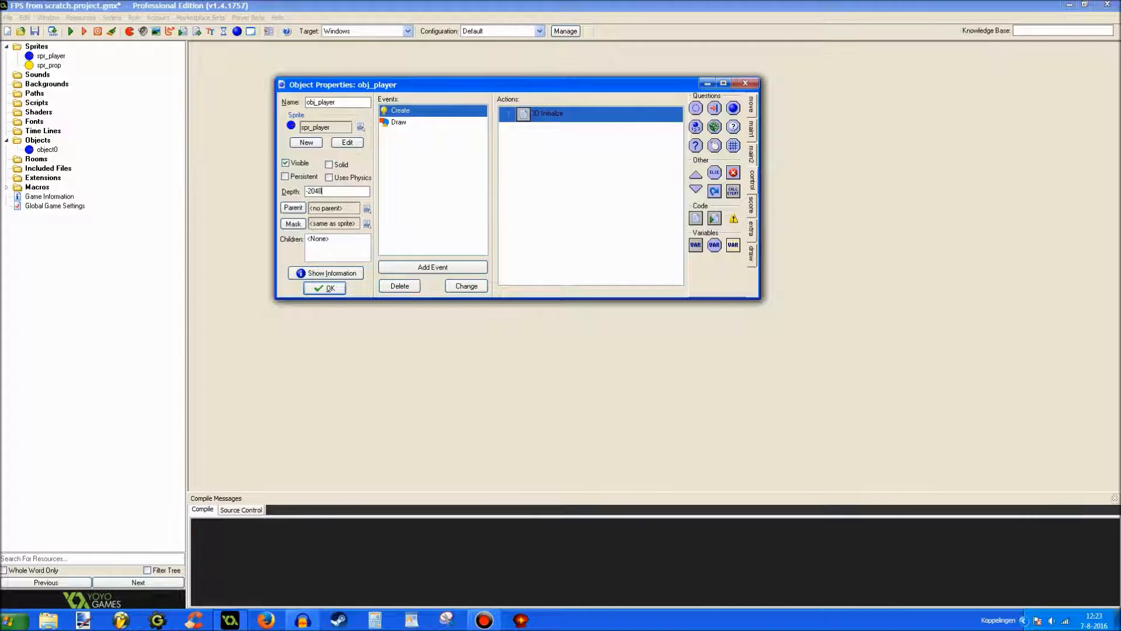
Step: Reopen the Create code, add the depth line on line 17 and save it
{"action": "double_click", "coordinate": [588, 113]}
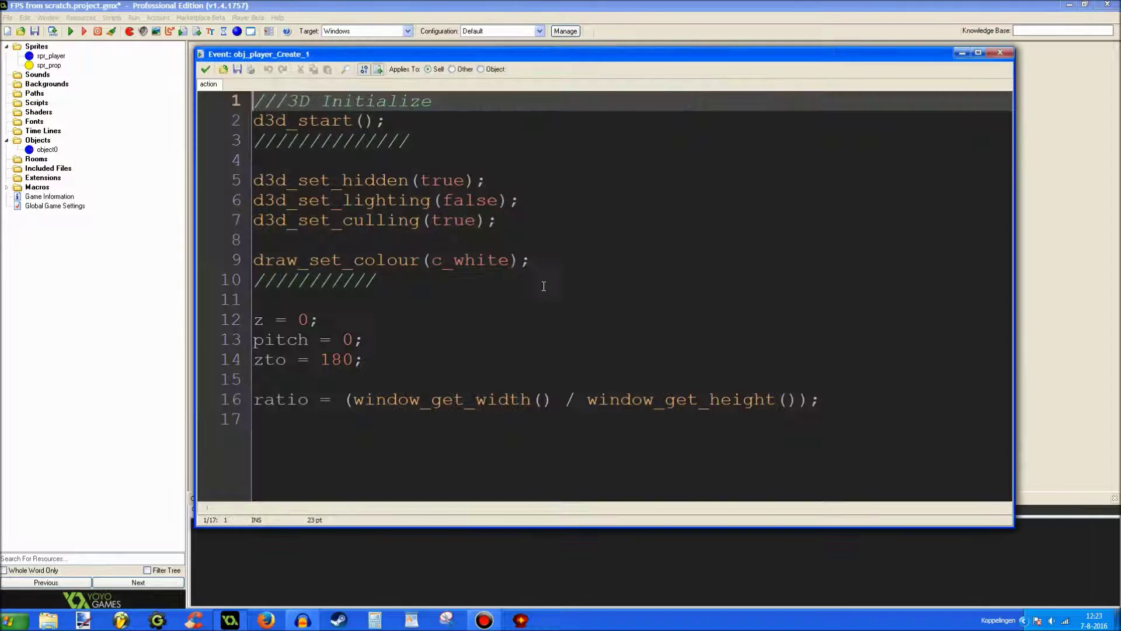
{"action": "left_click", "coordinate": [613, 421]}
{"action": "type", "text": "depth = 2000"}
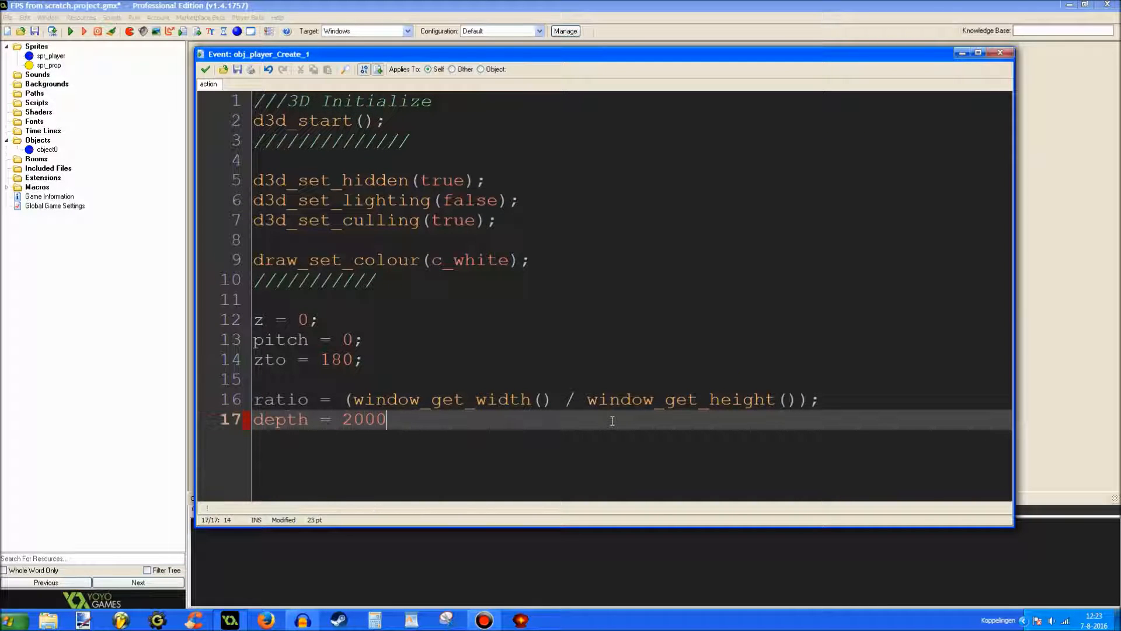
{"action": "type", "text": "0;"}
{"action": "key", "text": "Return"}
{"action": "left_click", "coordinate": [204, 69]}
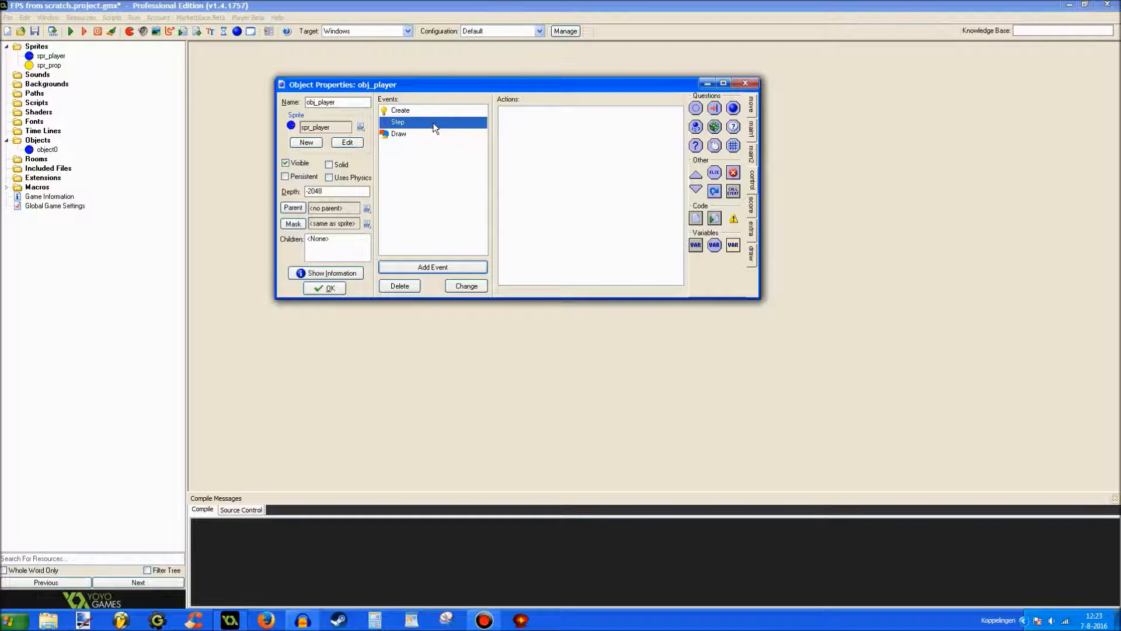
Step: Paste the Mouselook code block into obj_player's Step event and fix its indentation
{"action": "left_click_drag", "start_coordinate": [713, 217], "coordinate": [633, 220]}
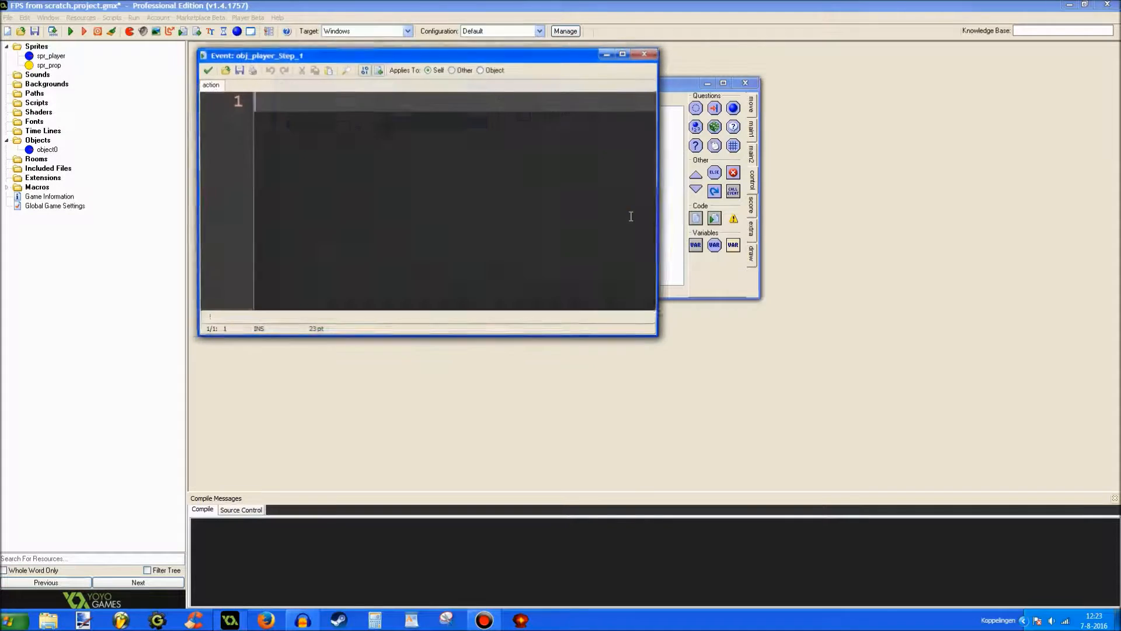
{"action": "type", "text": "///Mouselook"}
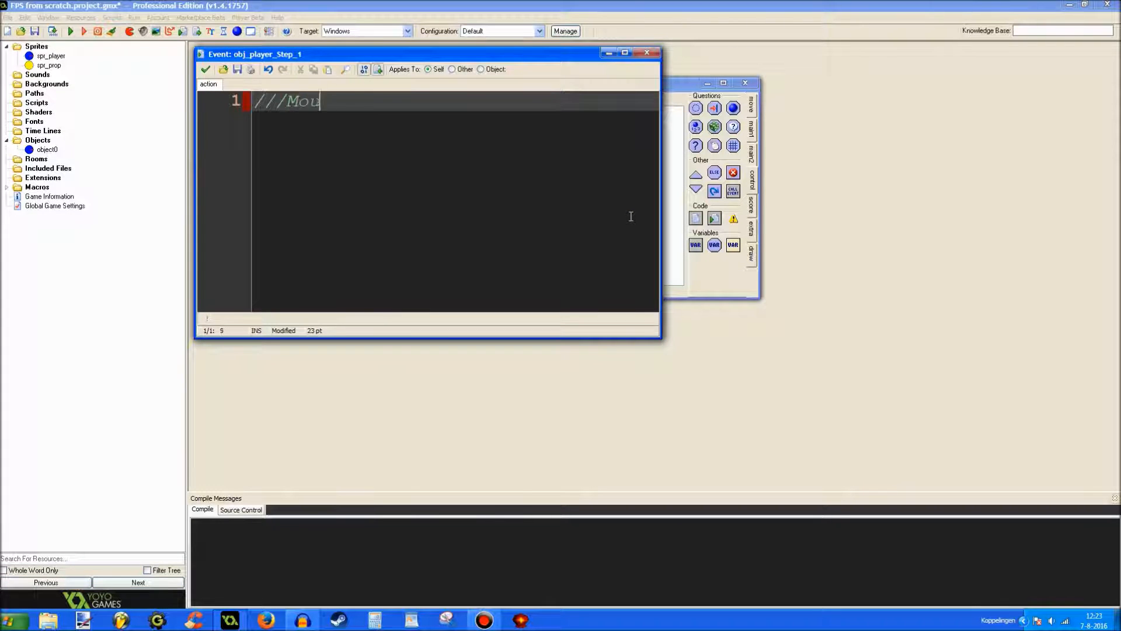
{"action": "key", "text": "Return"}
{"action": "key", "text": "Return"}
{"action": "key", "text": "ctrl+v"}
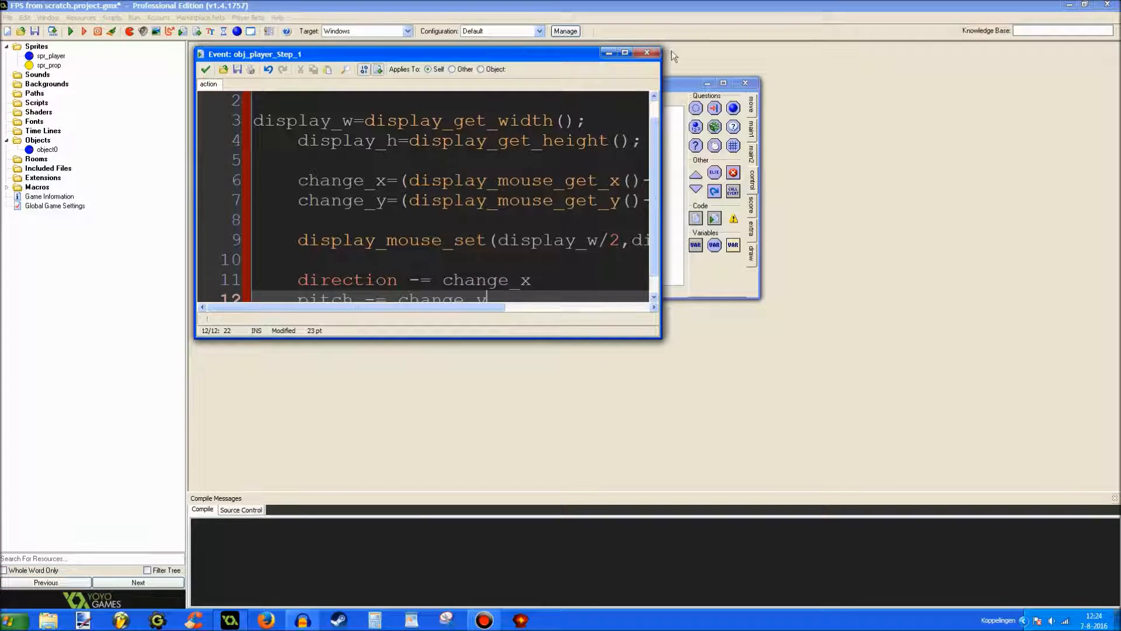
{"action": "left_click", "coordinate": [625, 55]}
{"action": "left_click", "coordinate": [55, 70]}
{"action": "key", "text": "Tab"}
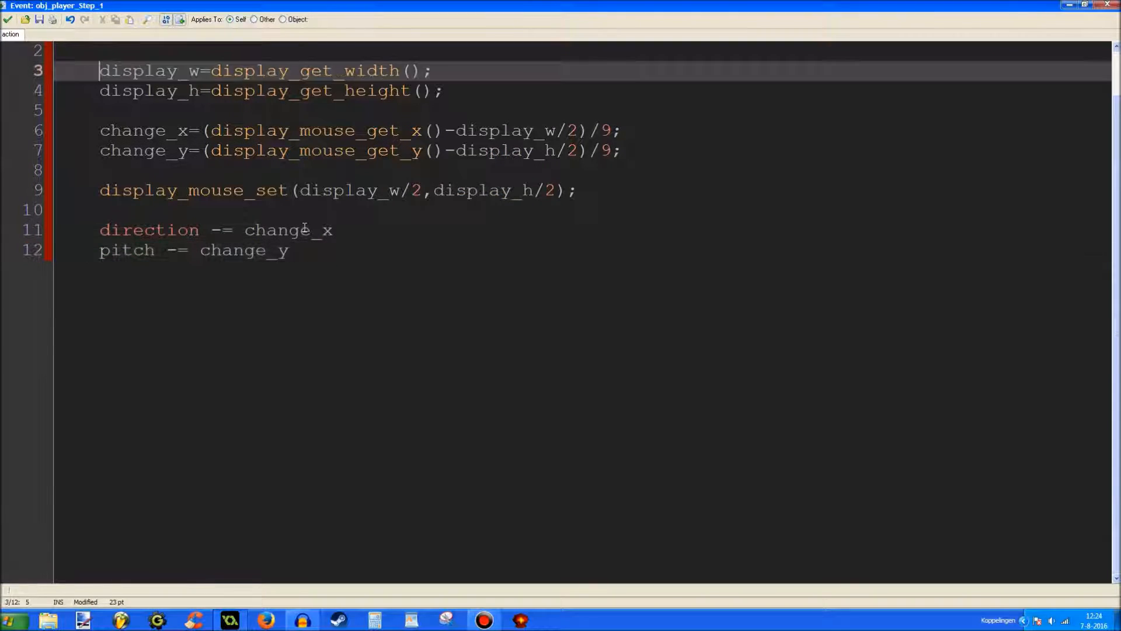
{"action": "left_click", "coordinate": [380, 302]}
{"action": "type", "text": ";"}
{"action": "key", "text": "Up"}
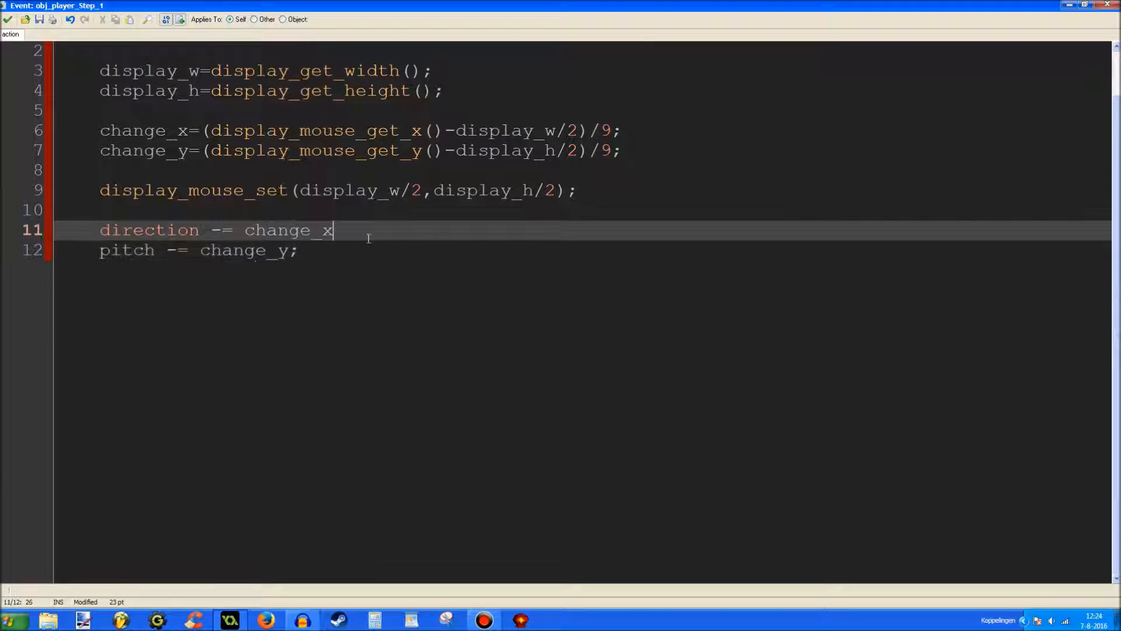
{"action": "type", "text": ";"}
{"action": "key", "text": "Down"}
{"action": "key", "text": "Return"}
{"action": "key", "text": "Return"}
{"action": "scroll", "coordinate": [365, 266], "scroll_direction": "up", "scroll_amount": 1}
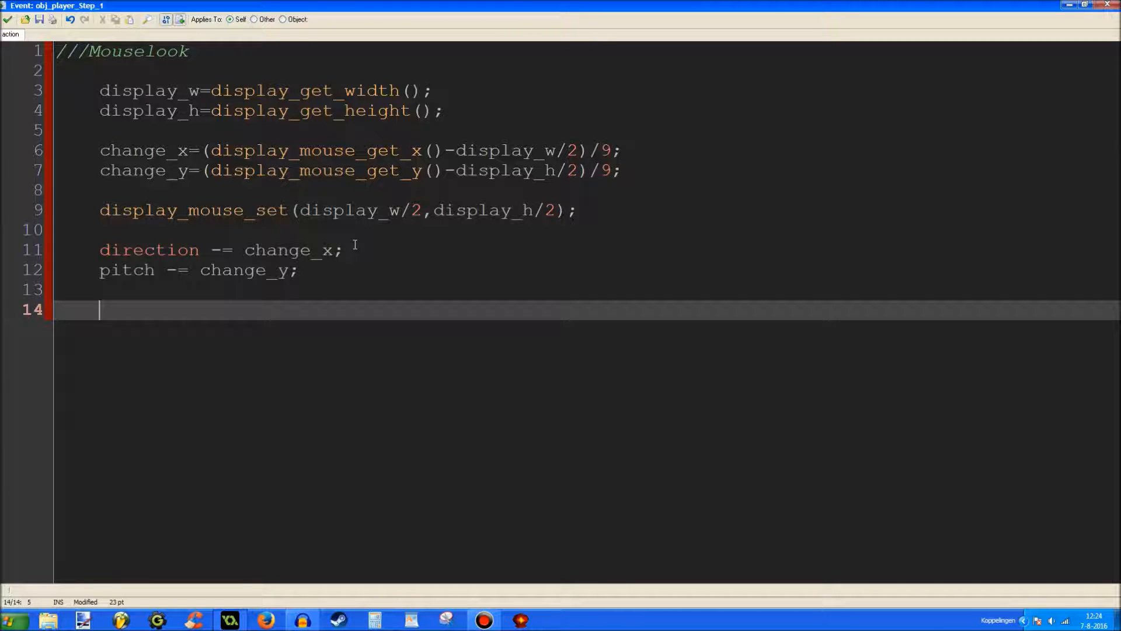
{"action": "type", "text": "pitch = c"}
{"action": "type", "text": "lamp(pitch"}
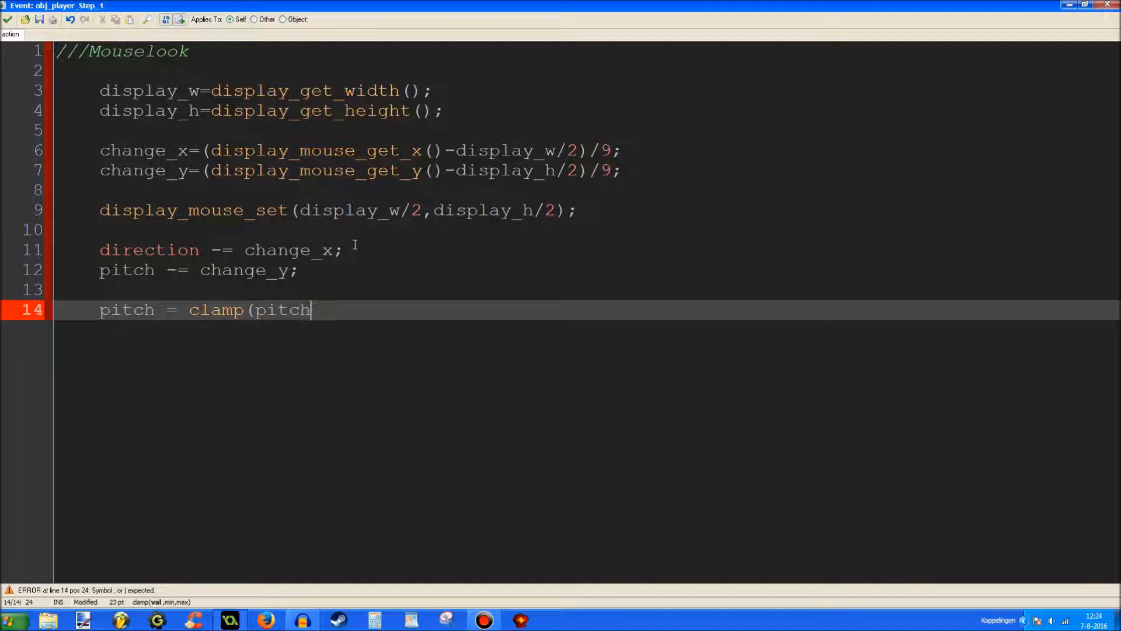
{"action": "type", "text": ",-87"}
{"action": "type", "text": ",87);"}
Step: Add 'if keyboard_check(vk_escape){ game_end(); }' and save the Step code
{"action": "key", "text": "Return"}
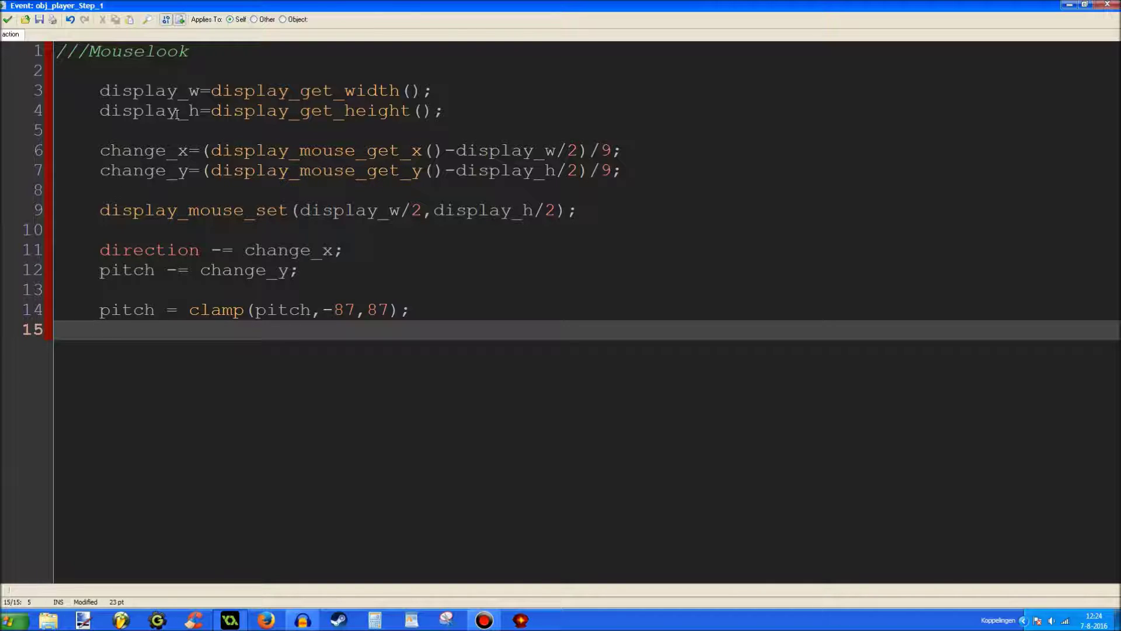
{"action": "key", "text": "Return"}
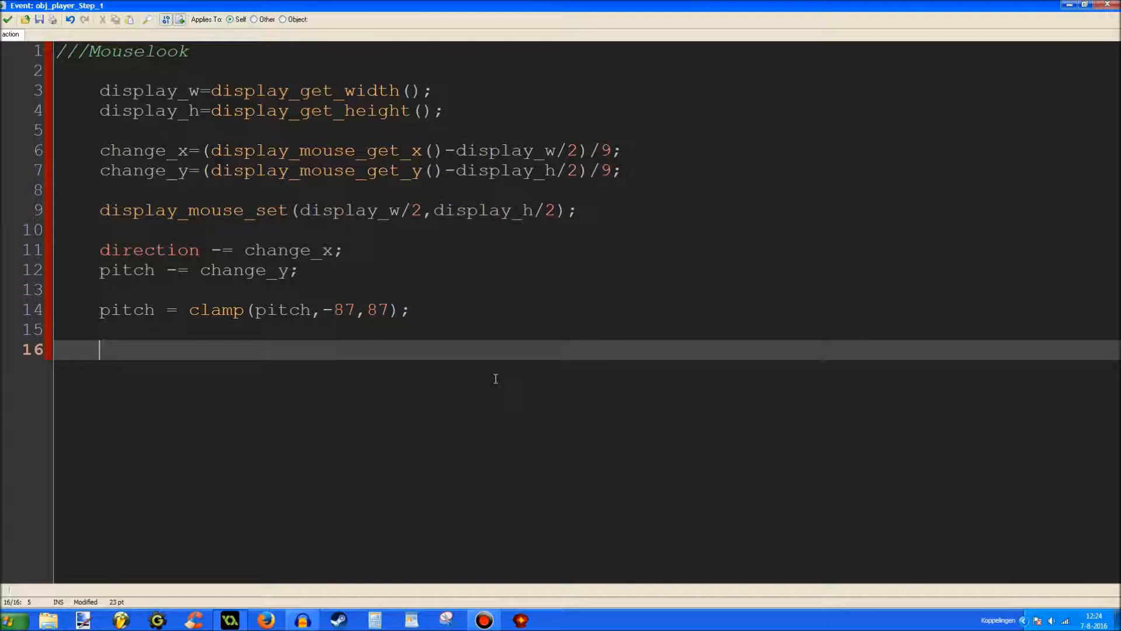
{"action": "key", "text": "Return"}
{"action": "key", "text": "Return"}
{"action": "type", "text": "if keyb"}
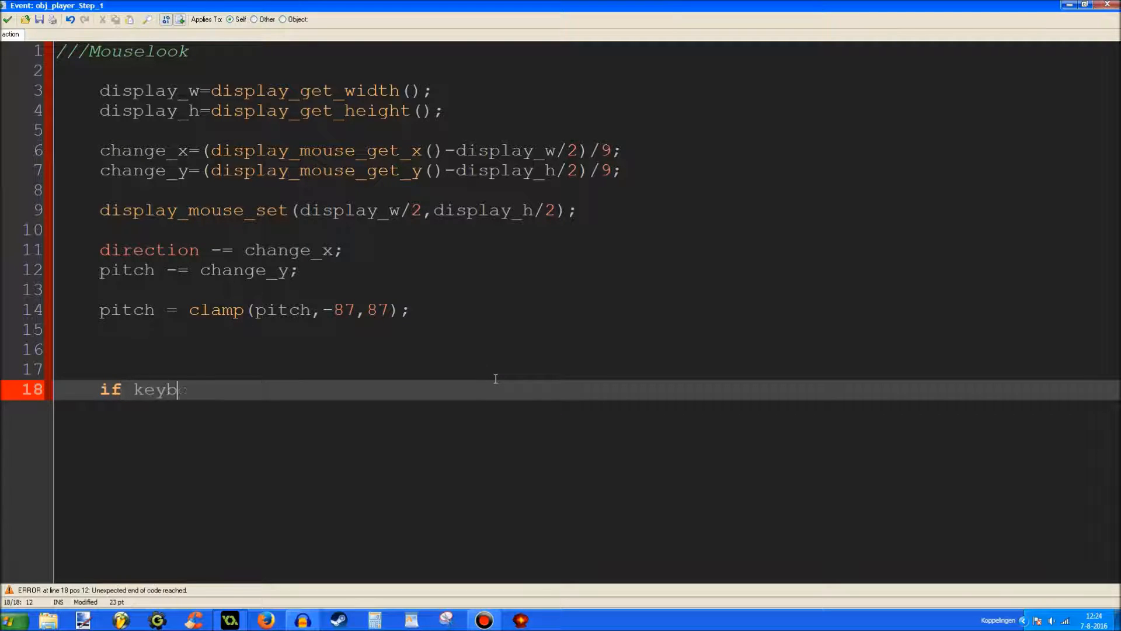
{"action": "type", "text": "oard_check("}
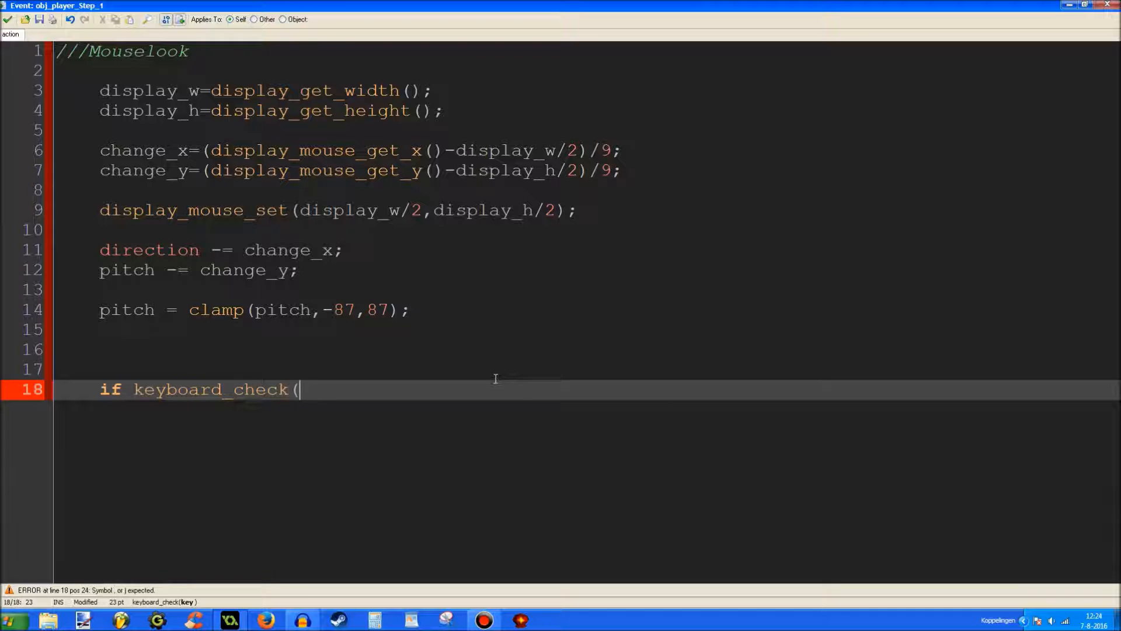
{"action": "type", "text": "vk_escape){ g"}
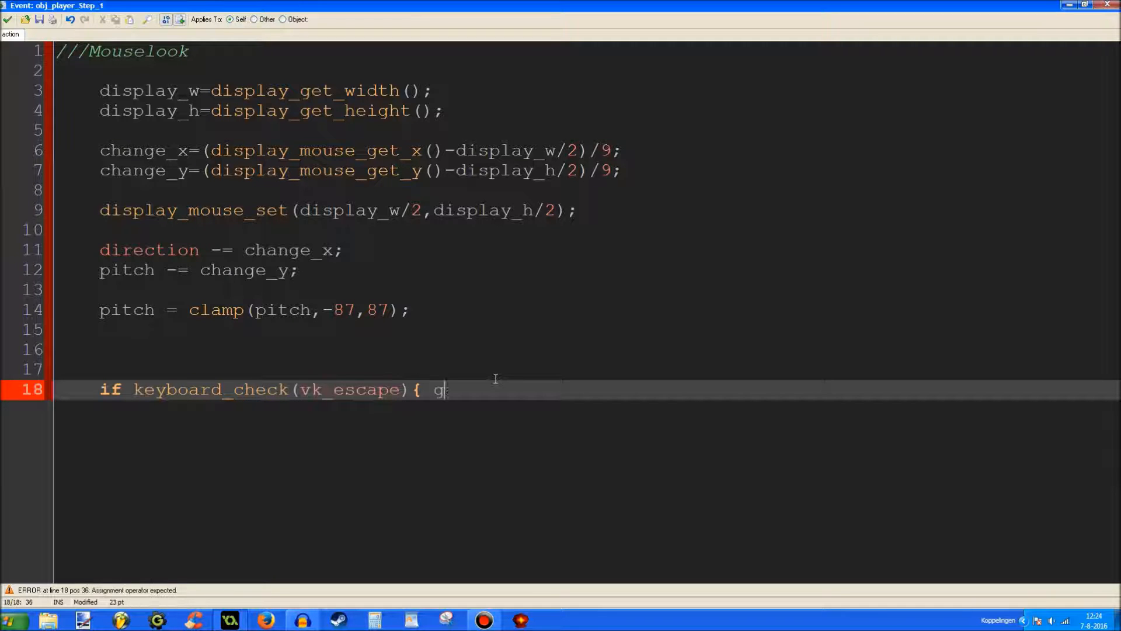
{"action": "type", "text": "ame_end(); }"}
{"action": "key", "text": "Return"}
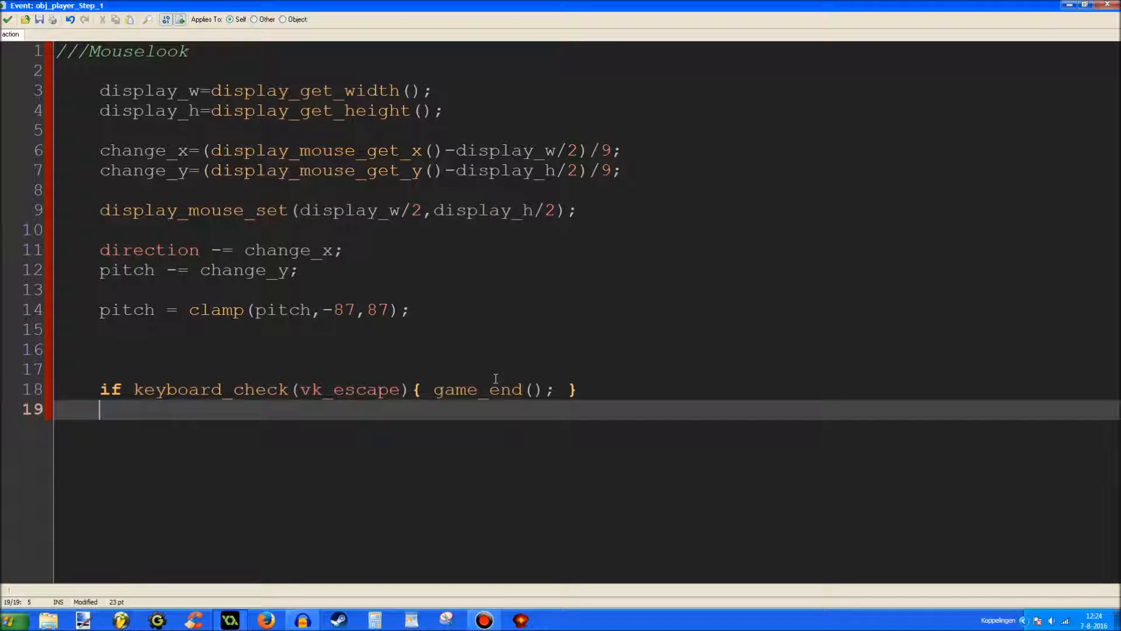
{"action": "left_click", "coordinate": [7, 19]}
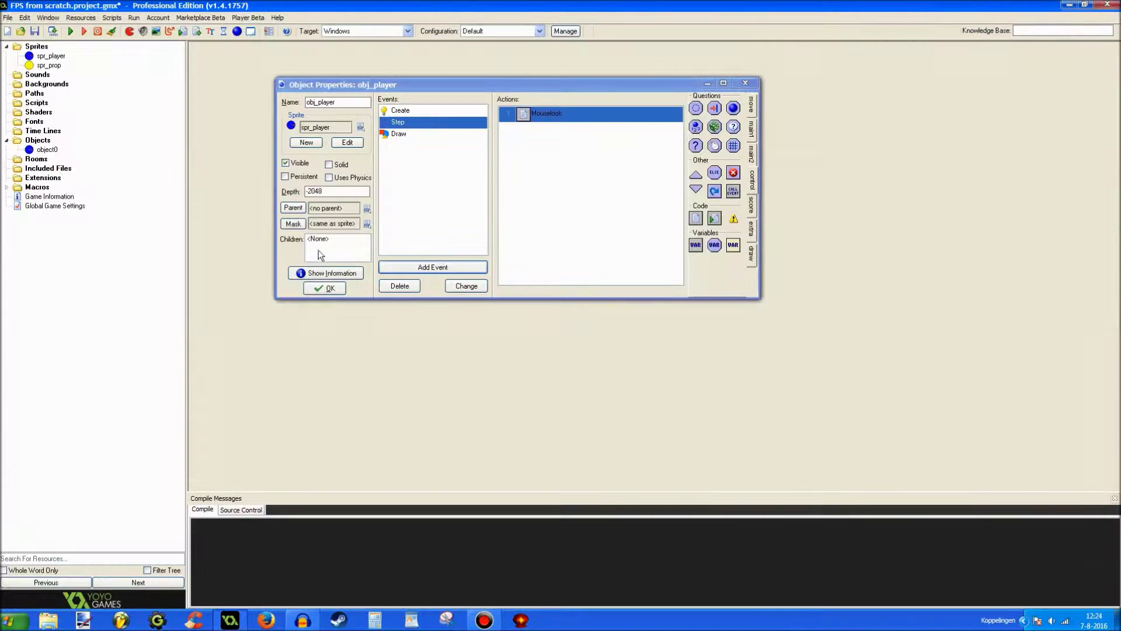
Step: Close obj_player's properties and create a new object named obj_prop
{"action": "left_click", "coordinate": [323, 288]}
{"action": "right_click", "coordinate": [47, 149]}
{"action": "left_click", "coordinate": [54, 157]}
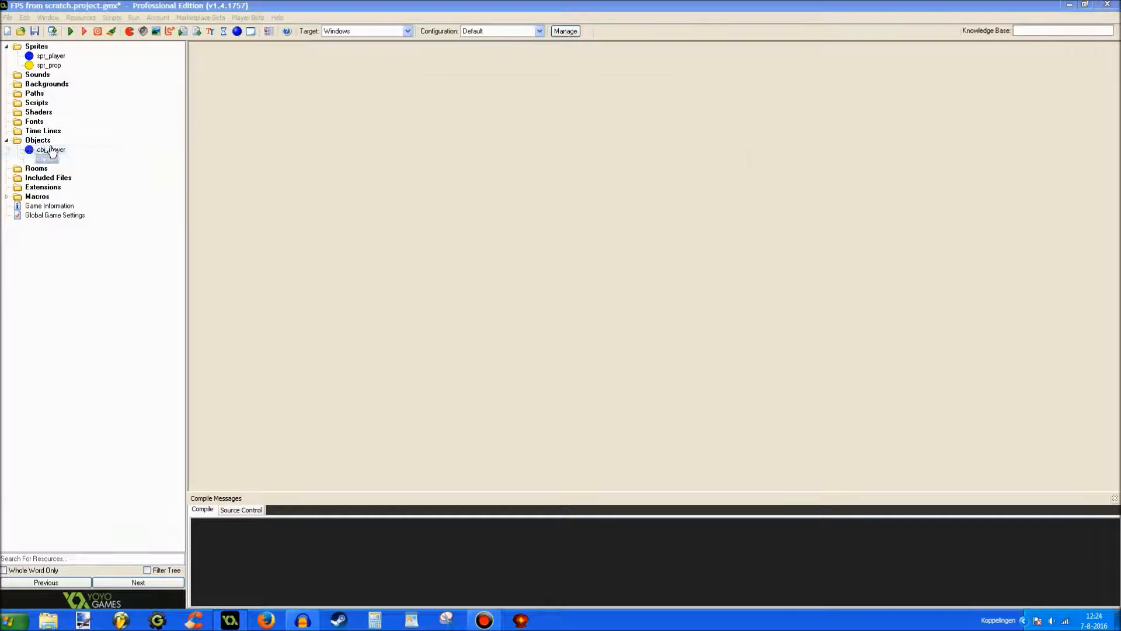
{"action": "type", "text": "obj_prop"}
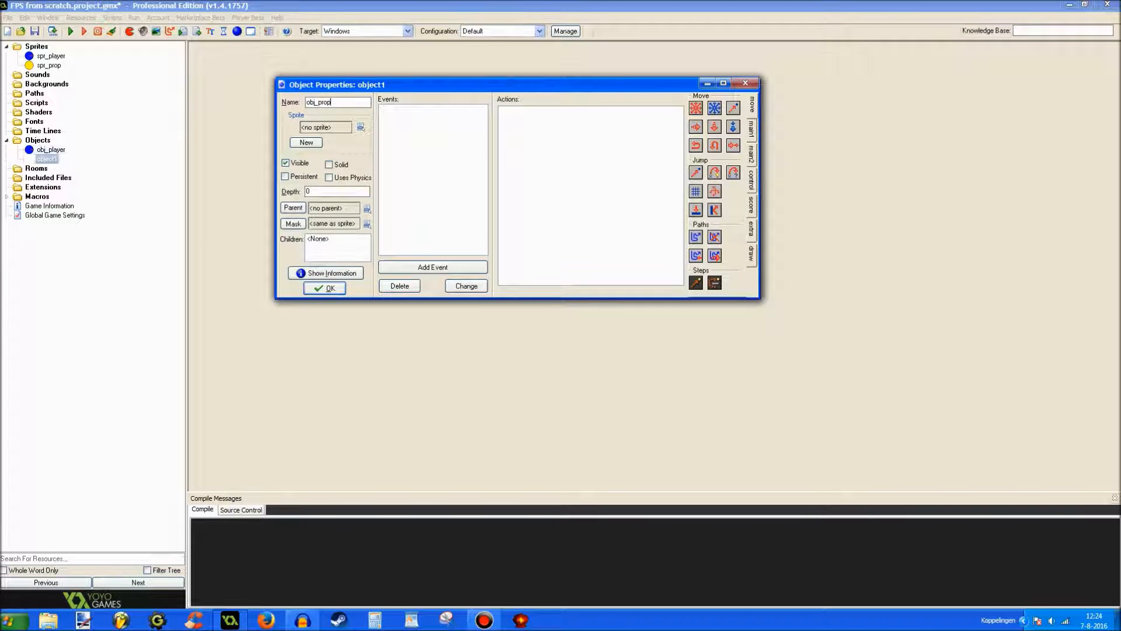
Step: Create the texture_block background with the wood image, marked Used for 3D
{"action": "right_click", "coordinate": [47, 83]}
{"action": "left_click", "coordinate": [58, 92]}
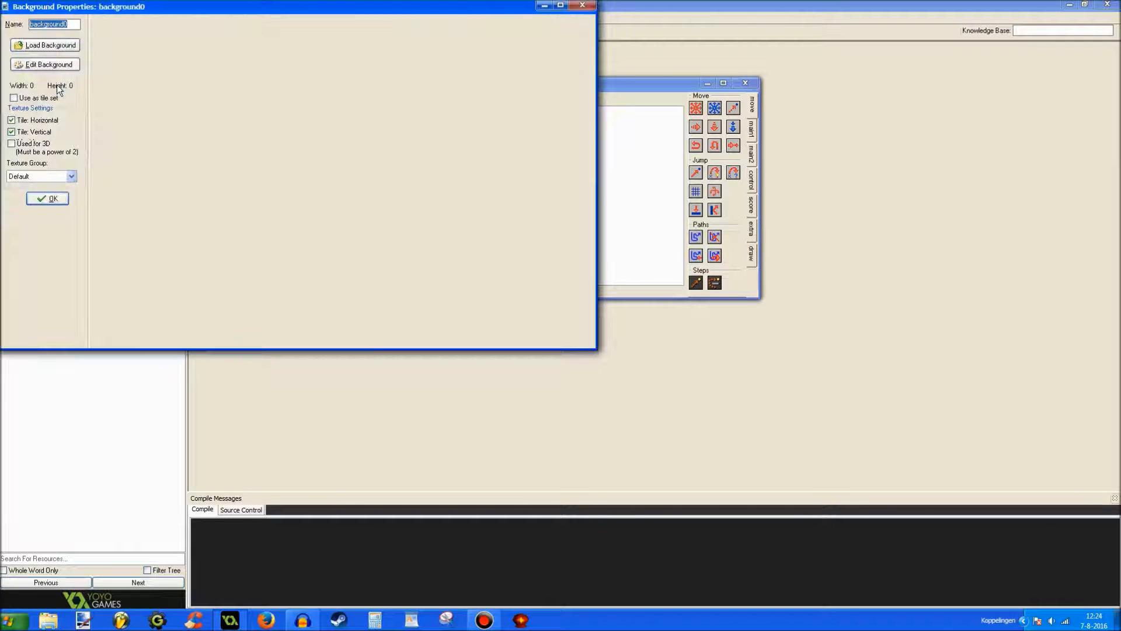
{"action": "type", "text": "texture_block"}
{"action": "left_click", "coordinate": [11, 144]}
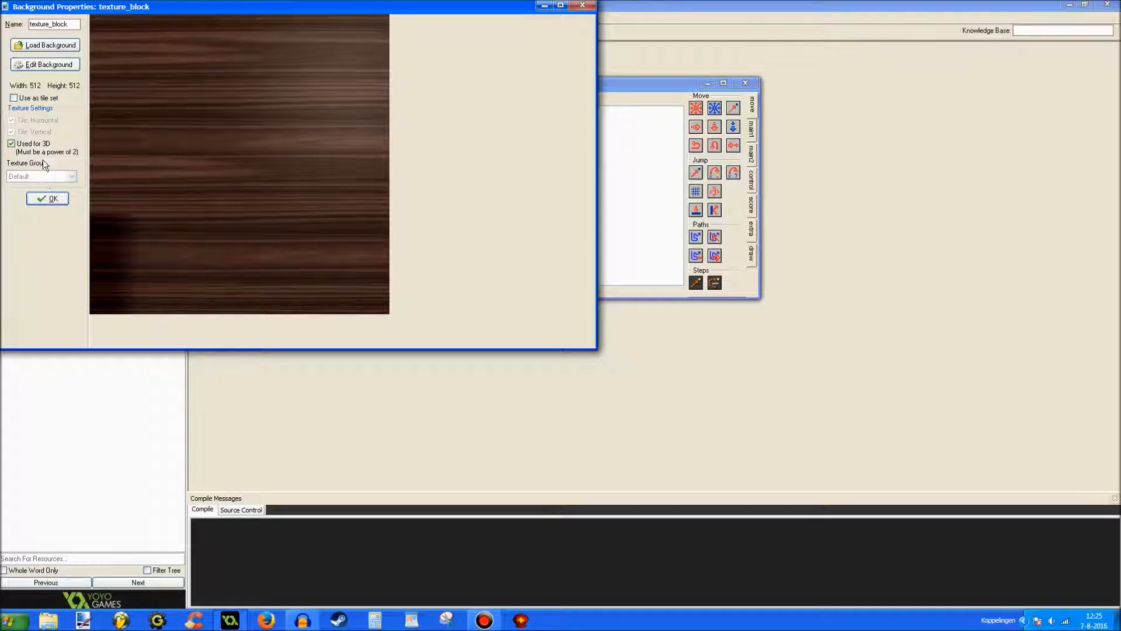
{"action": "left_click", "coordinate": [43, 198]}
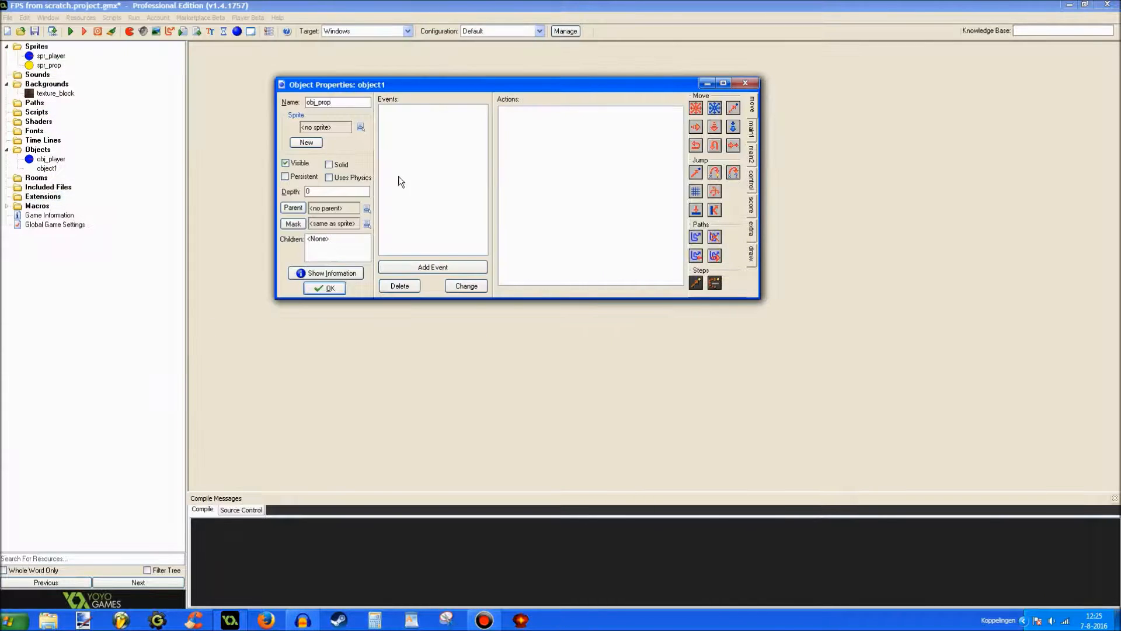
Step: Give obj_prop the spr_prop sprite and a Create event with an Execute Code action
{"action": "left_click", "coordinate": [336, 128]}
{"action": "left_click", "coordinate": [359, 158]}
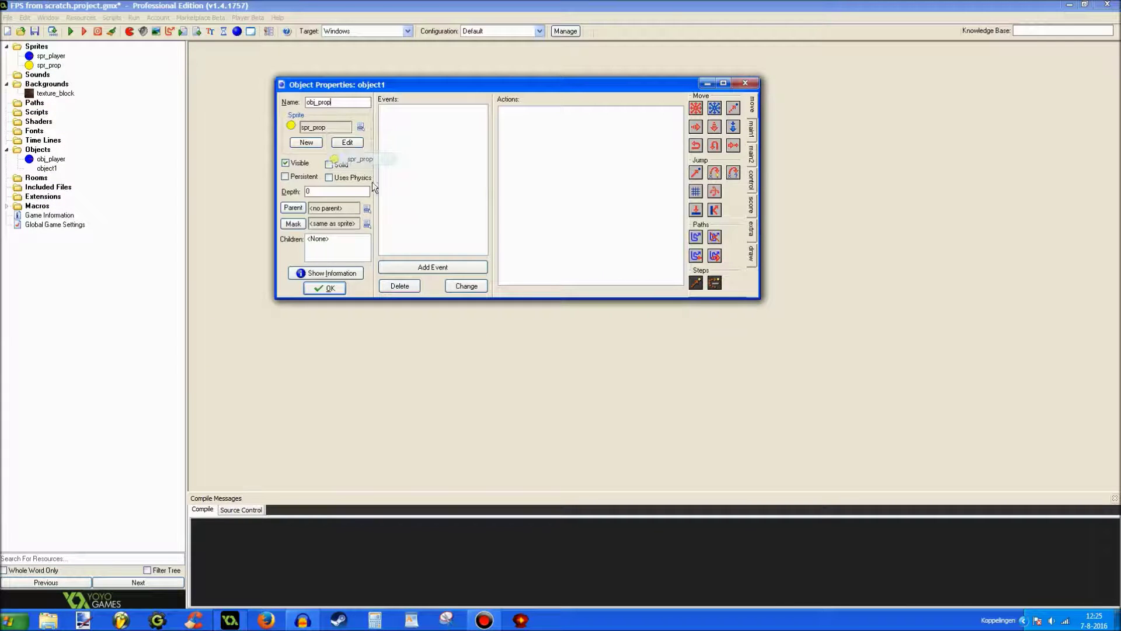
{"action": "left_click", "coordinate": [434, 268]}
{"action": "left_click", "coordinate": [530, 242]}
{"action": "left_click", "coordinate": [756, 178]}
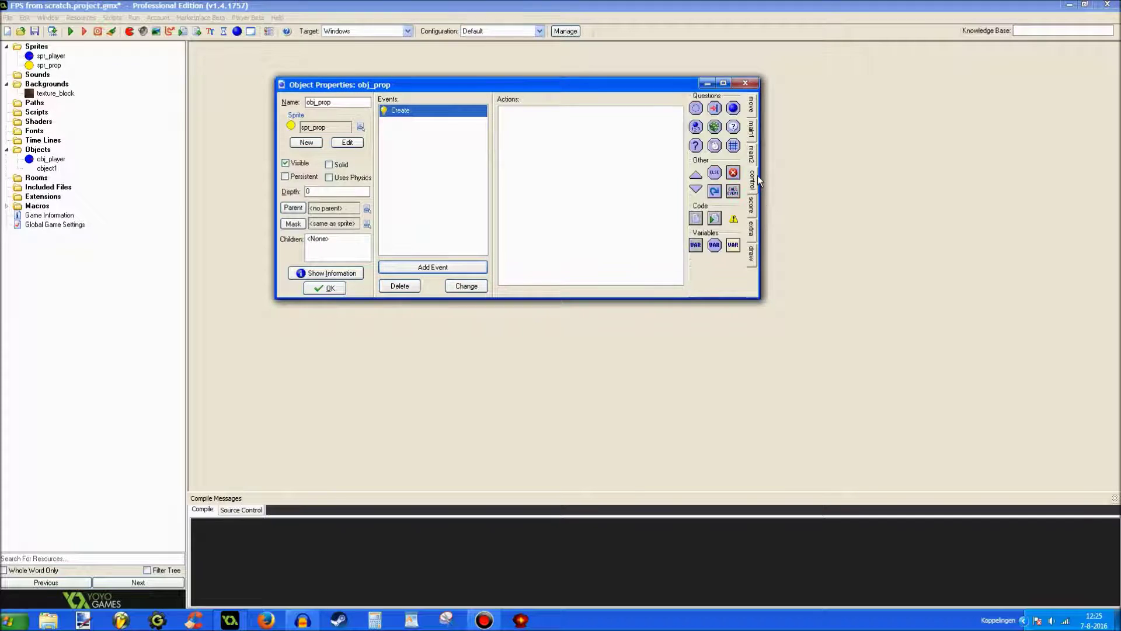
{"action": "left_click", "coordinate": [696, 219]}
{"action": "type", "text": "///INITIALIZ"}
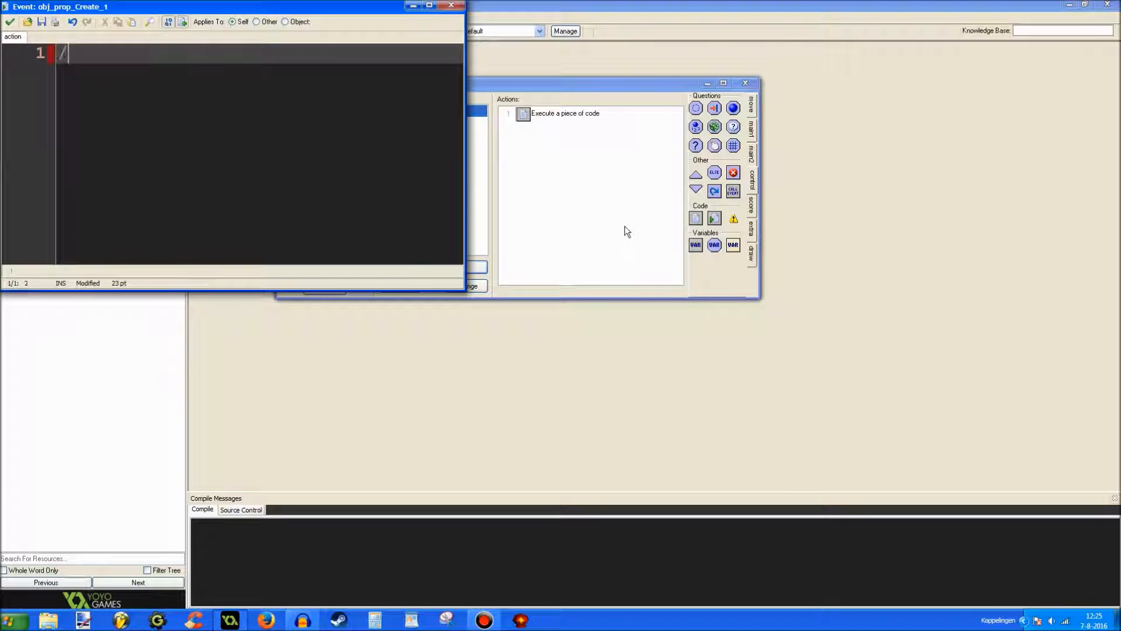
{"action": "type", "text": "E FI"}
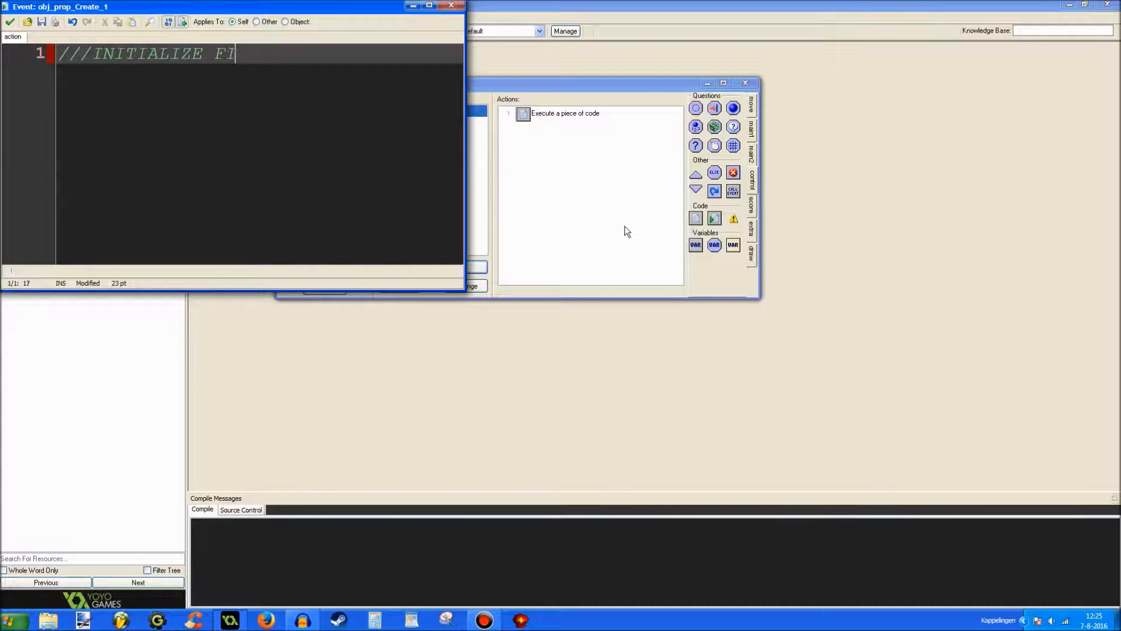
{"action": "type", "text": "ST V"}
Step: Write the heading comment and code creating the block model with its texture
{"action": "key", "text": "BackSpace"}
{"action": "key", "text": "BackSpace"}
{"action": "key", "text": "BackSpace"}
{"action": "type", "text": "RST P"}
{"action": "type", "text": "ROP"}
{"action": "key", "text": "Return"}
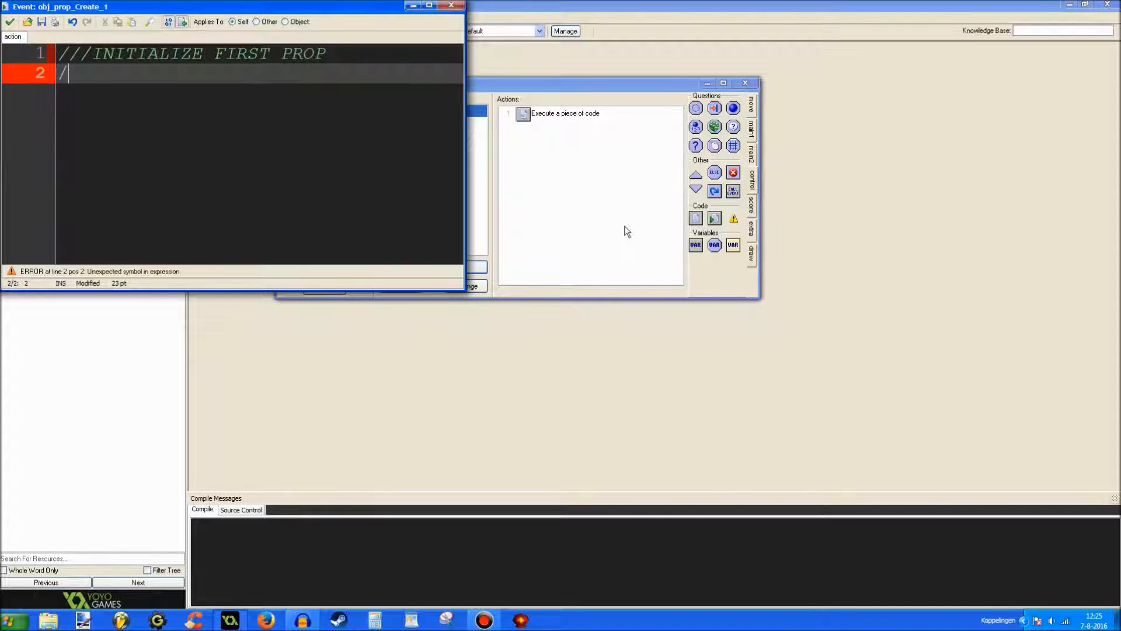
{"action": "type", "text": "////////////"}
{"action": "key", "text": "Return"}
{"action": "key", "text": "Return"}
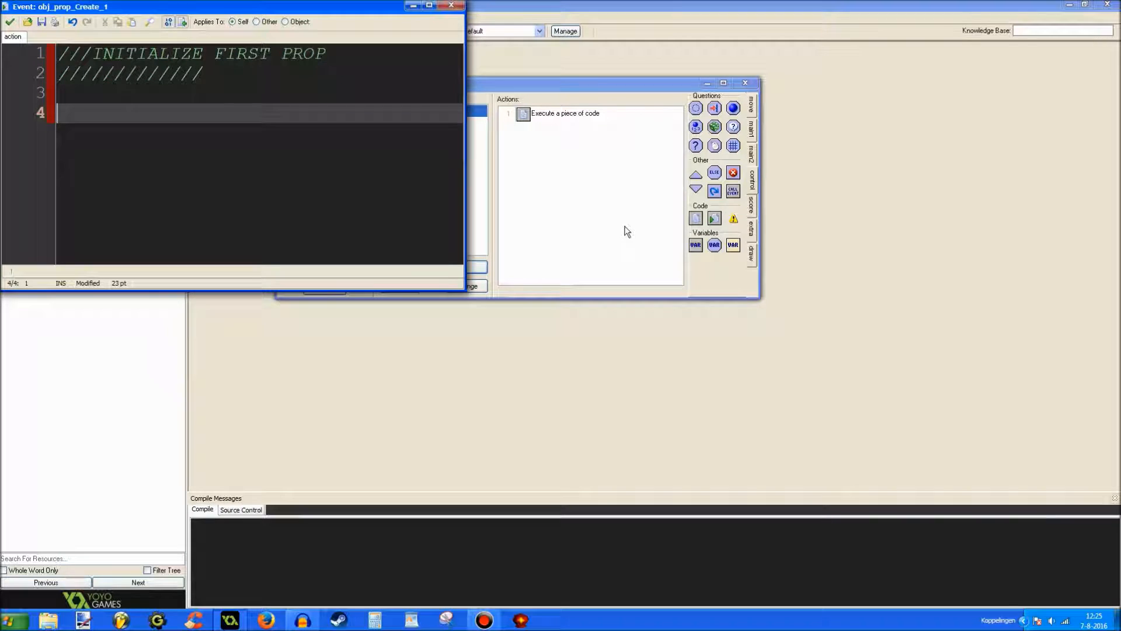
{"action": "type", "text": "block = "}
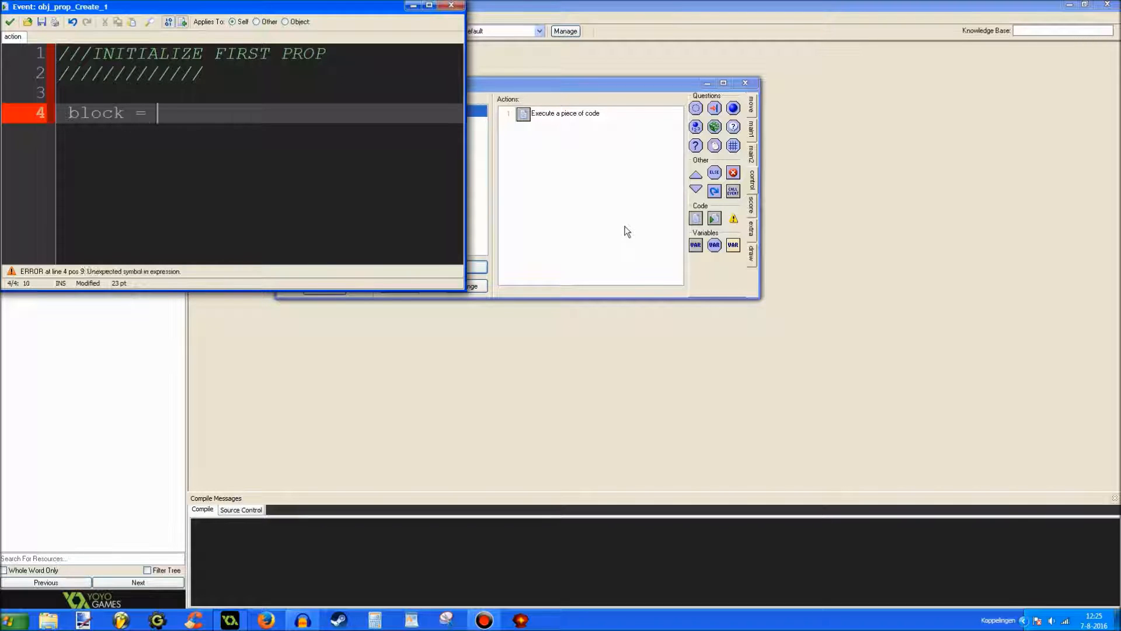
{"action": "type", "text": "d3d_model_cre"}
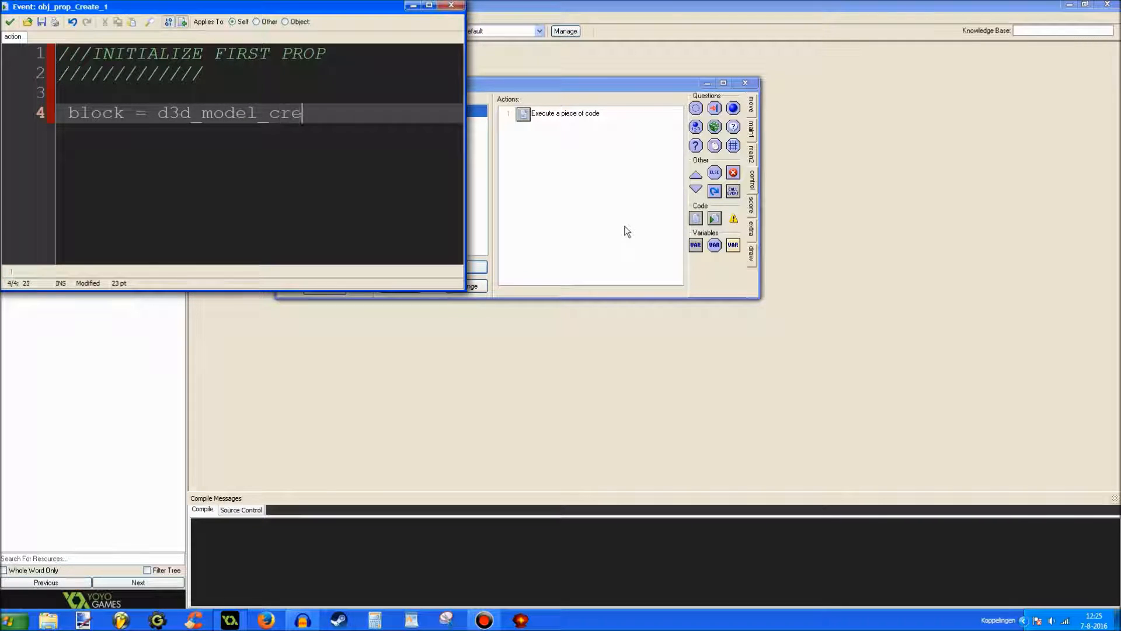
{"action": "type", "text": "ate();"}
{"action": "key", "text": "Return"}
{"action": "type", "text": "d3d_model"}
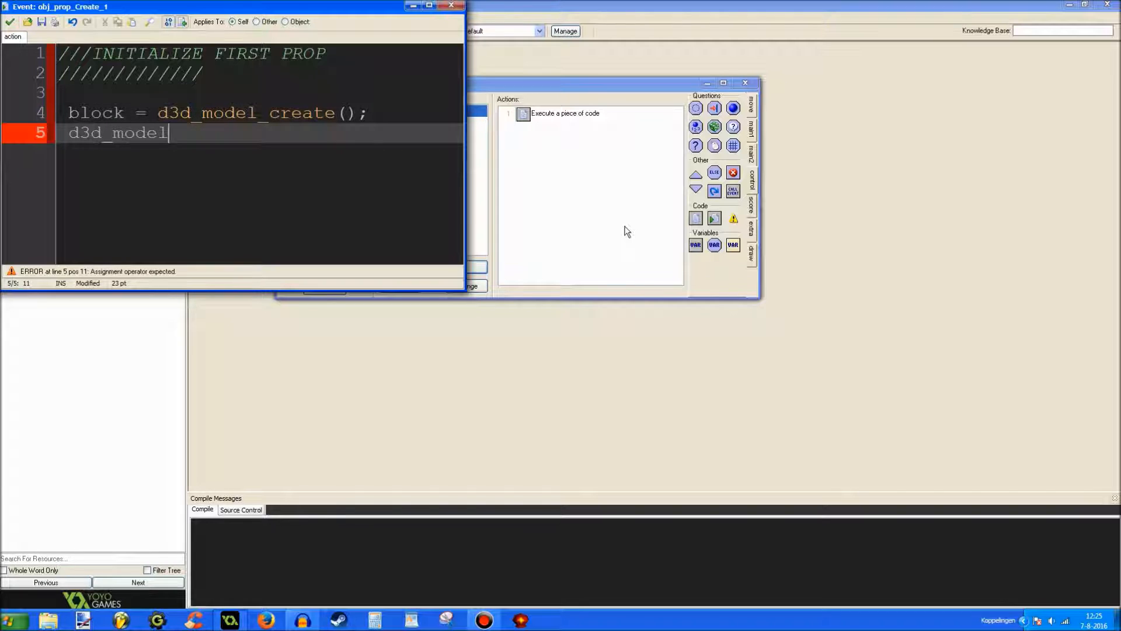
{"action": "type", "text": "_block("}
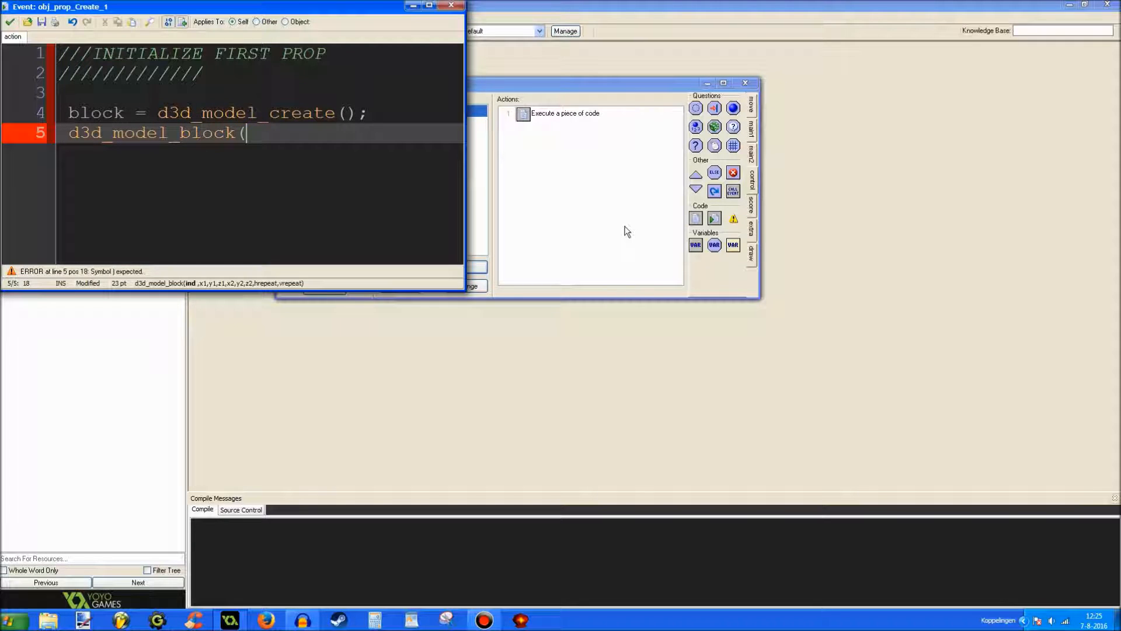
{"action": "type", "text": "block,"}
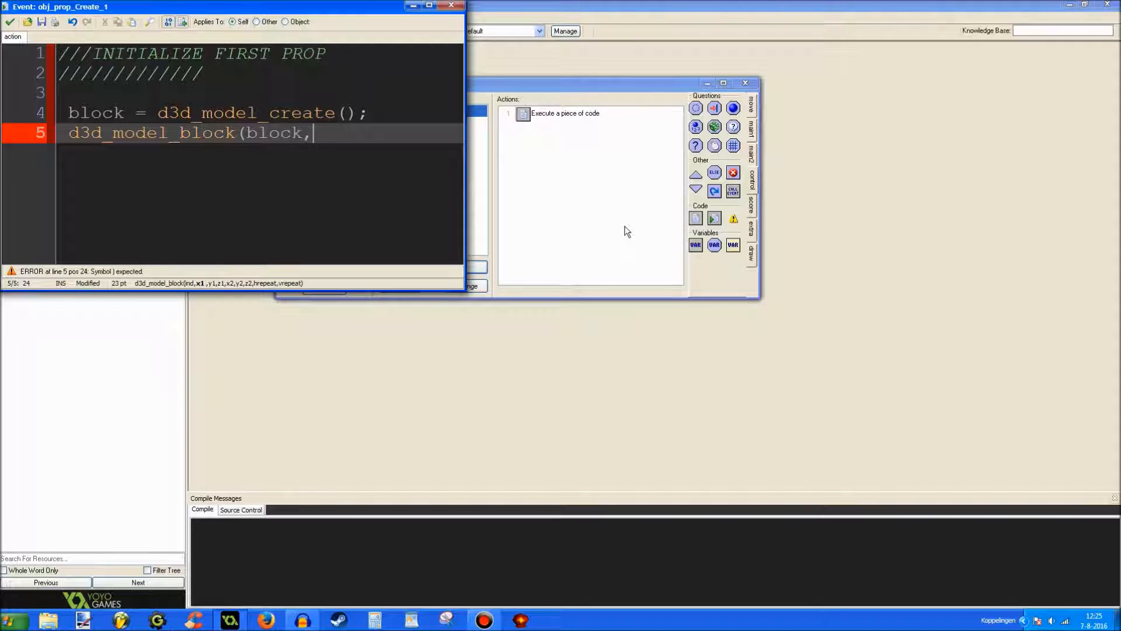
{"action": "type", "text": "-32,"}
{"action": "type", "text": "64,"}
{"action": "key", "text": "BackSpace"}
{"action": "key", "text": "BackSpace"}
{"action": "key", "text": "BackSpace"}
{"action": "key", "text": "BackSpace"}
{"action": "key", "text": "BackSpace"}
{"action": "key", "text": "BackSpace"}
{"action": "key", "text": "BackSpace"}
{"action": "key", "text": "BackSpace"}
{"action": "key", "text": "BackSpace"}
{"action": "type", "text": "6"}
{"action": "type", "text": "4,-64,128,"}
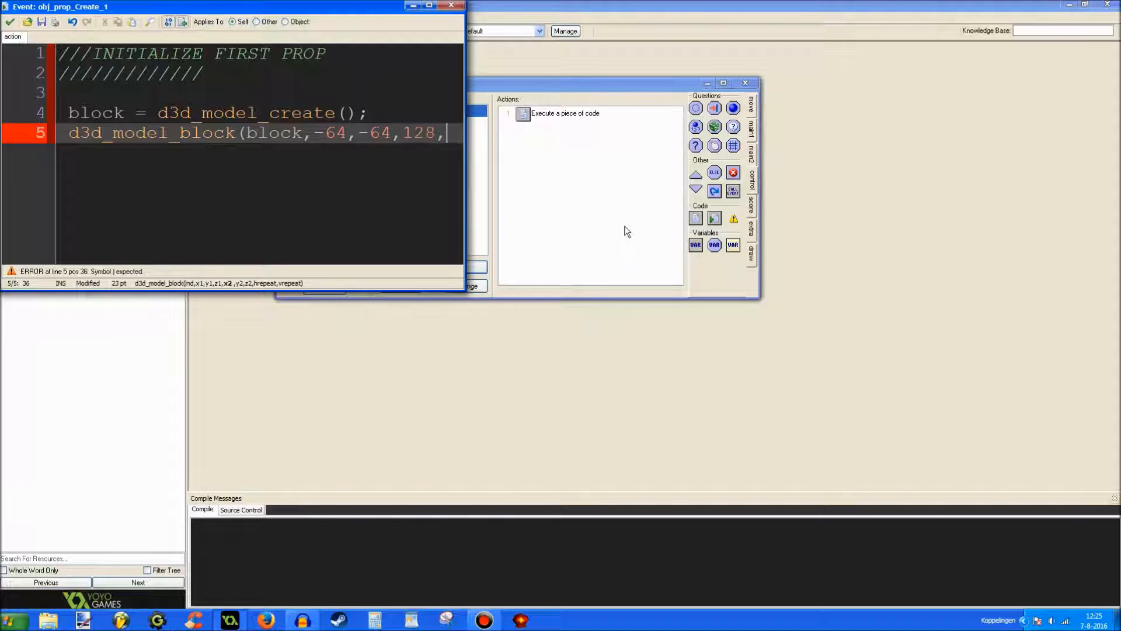
{"action": "type", "text": "64,64,"}
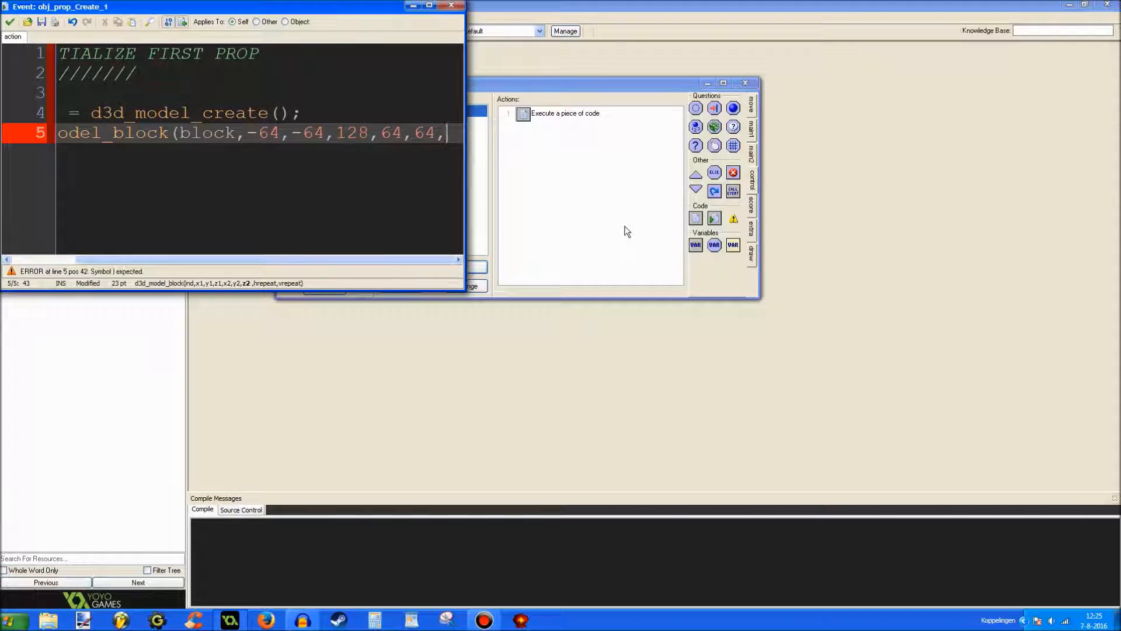
{"action": "type", "text": "0,1,1);"}
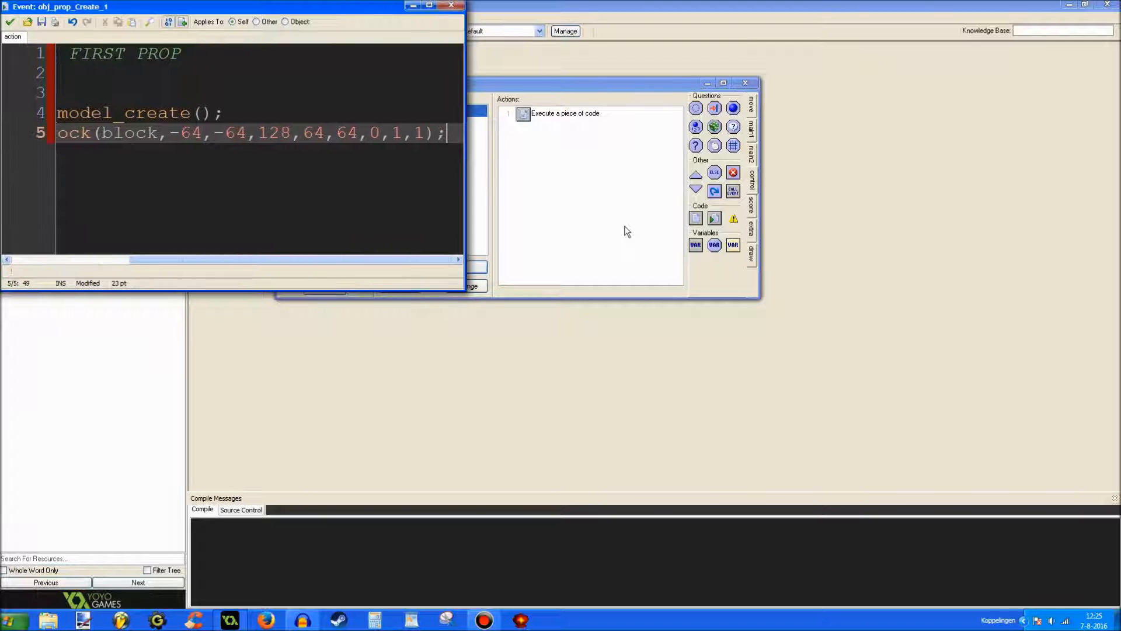
{"action": "key", "text": "Return"}
{"action": "key", "text": "Return"}
{"action": "type", "text": "tex = background"}
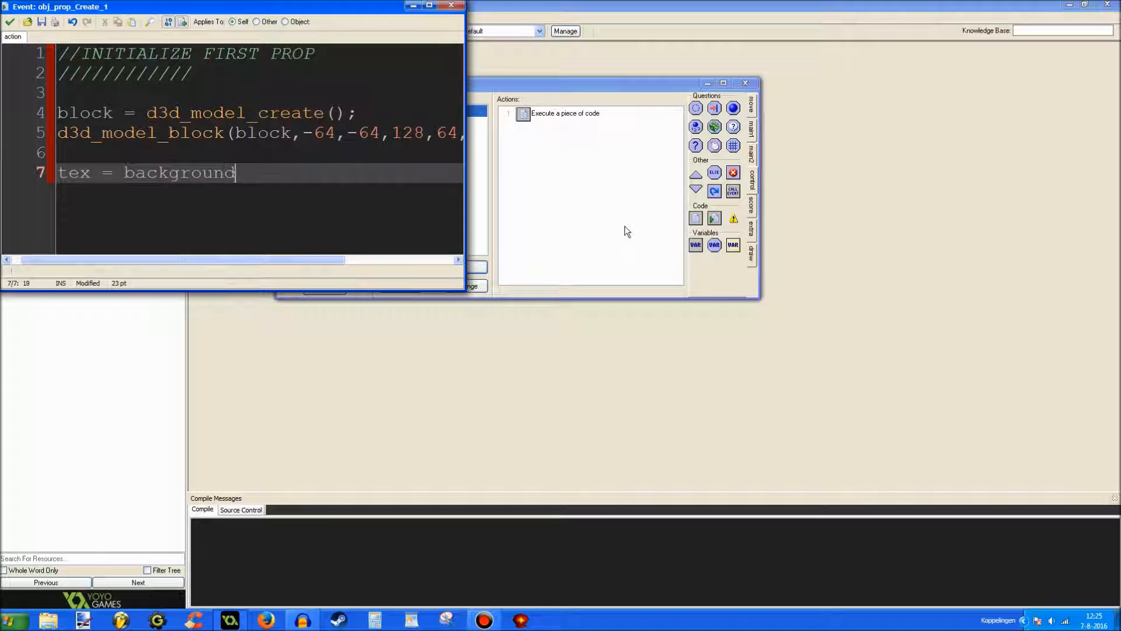
{"action": "type", "text": "t_textr"}
{"action": "type", "text": "re(texture"}
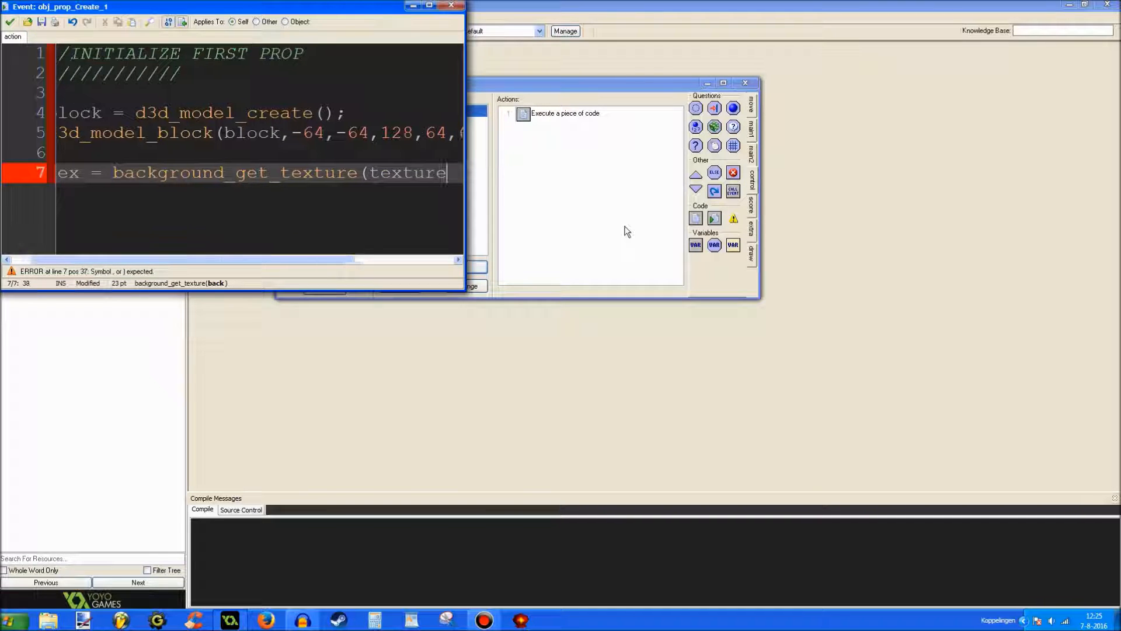
{"action": "type", "text": "_block);"}
{"action": "key", "text": "Return"}
{"action": "key", "text": "Return"}
{"action": "type", "text": "xl"}
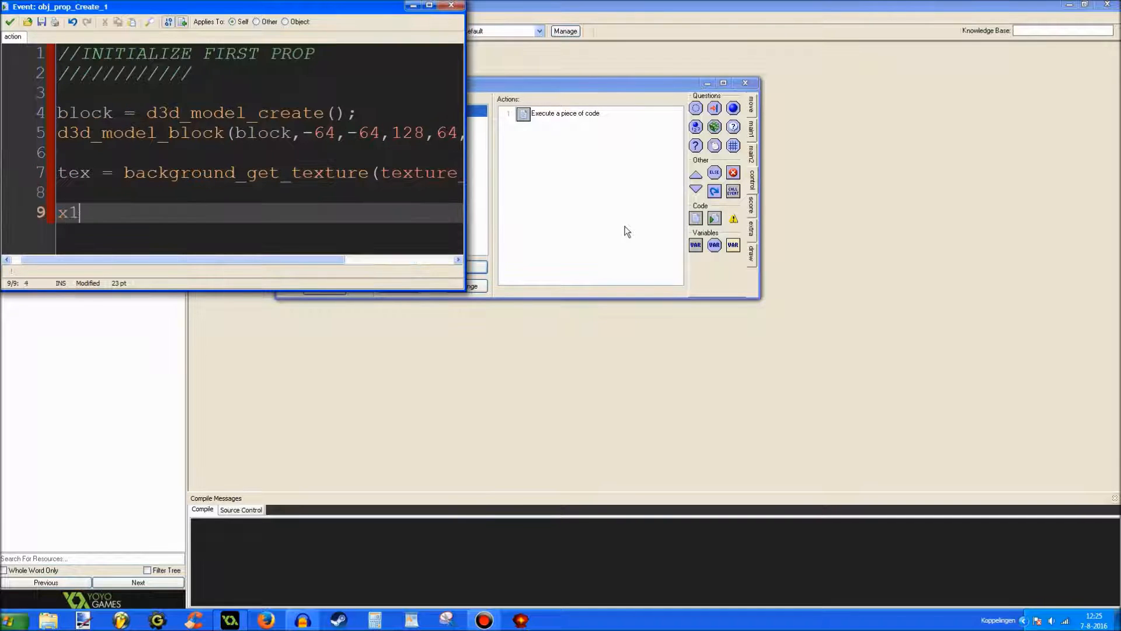
{"action": "type", "text": " ="}
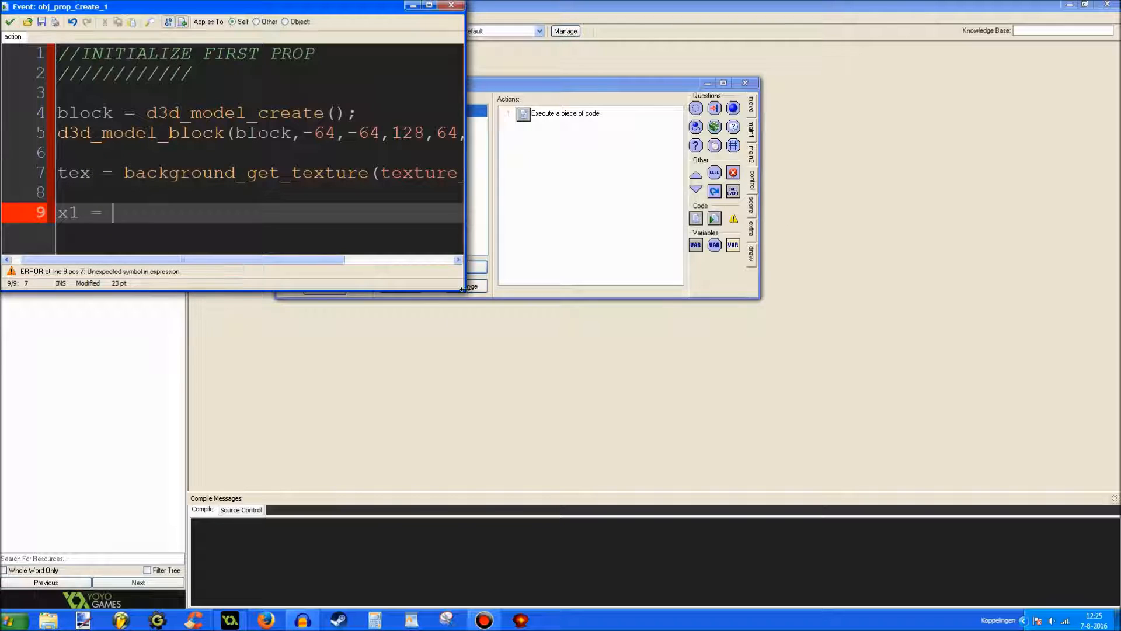
Step: Add x1 = x, y1 = y, z = 0 and image_angle = random(360), then save the code
{"action": "left_click_drag", "start_coordinate": [464, 289], "coordinate": [1040, 477]}
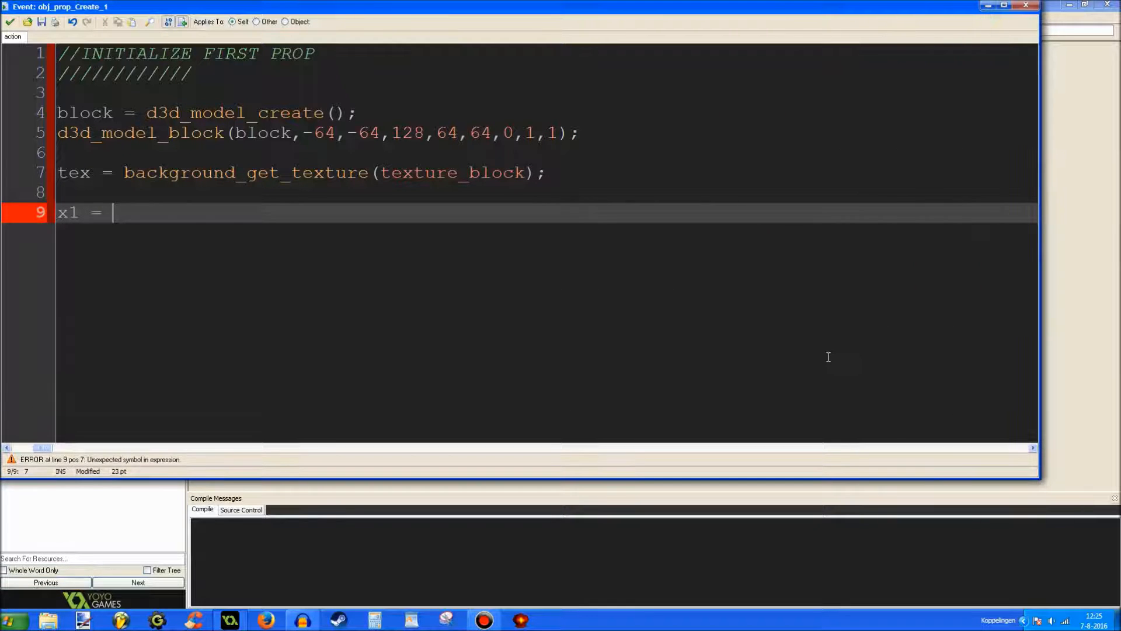
{"action": "type", "text": "x;"}
{"action": "key", "text": "Return"}
{"action": "type", "text": "y1 = "}
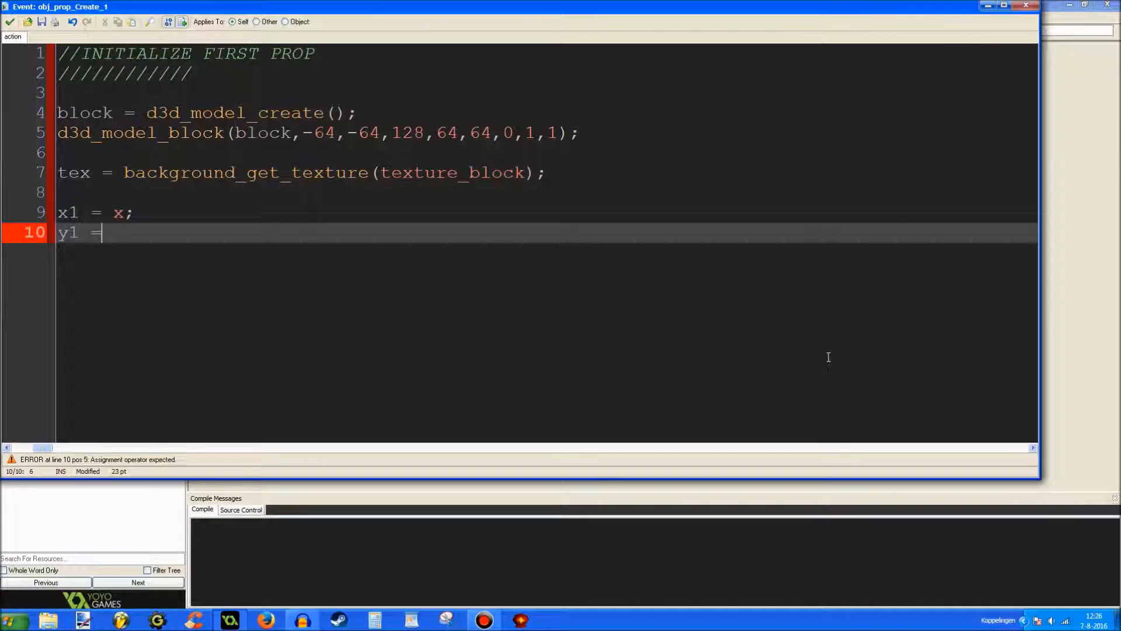
{"action": "type", "text": "y"}
{"action": "key", "text": "Return"}
{"action": "key", "text": "Return"}
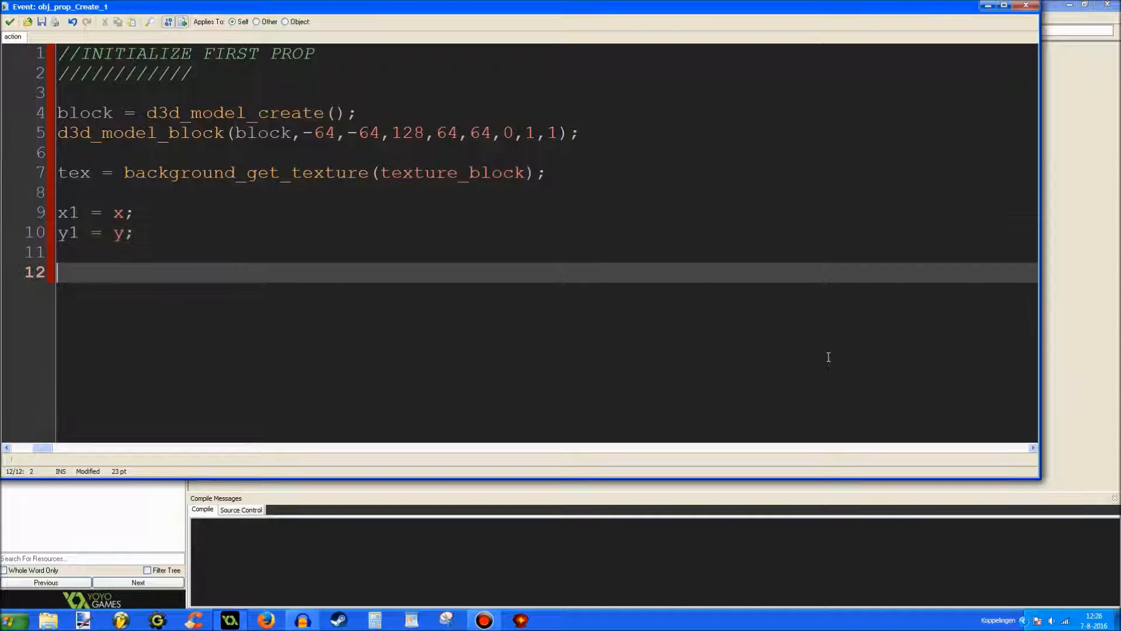
{"action": "type", "text": "z = 0;"}
{"action": "key", "text": "Return"}
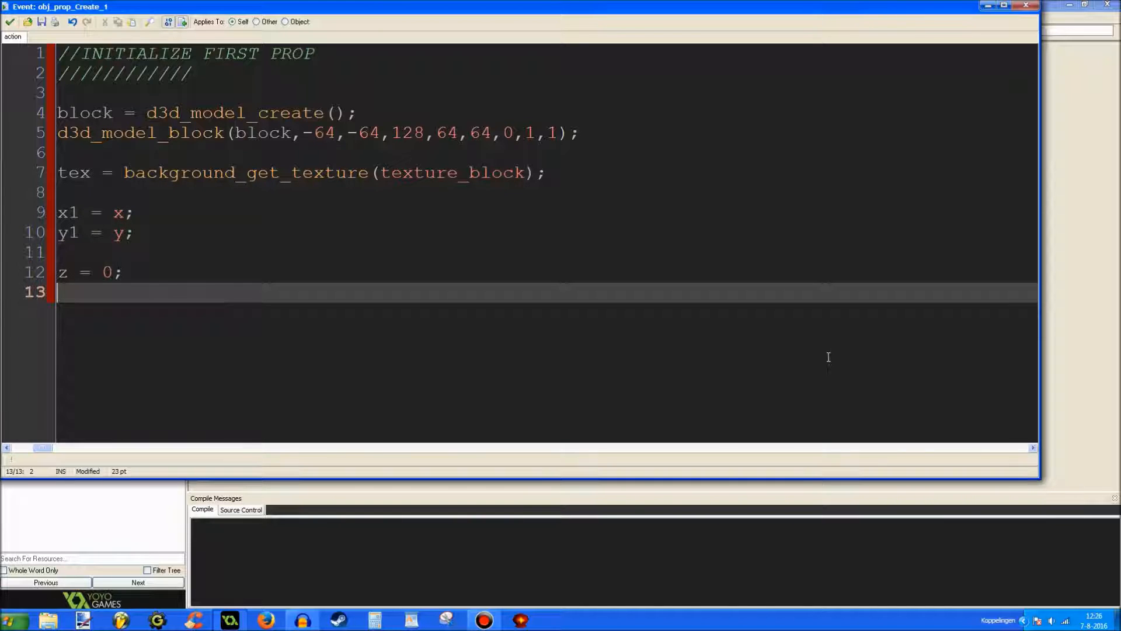
{"action": "key", "text": "BackSpace"}
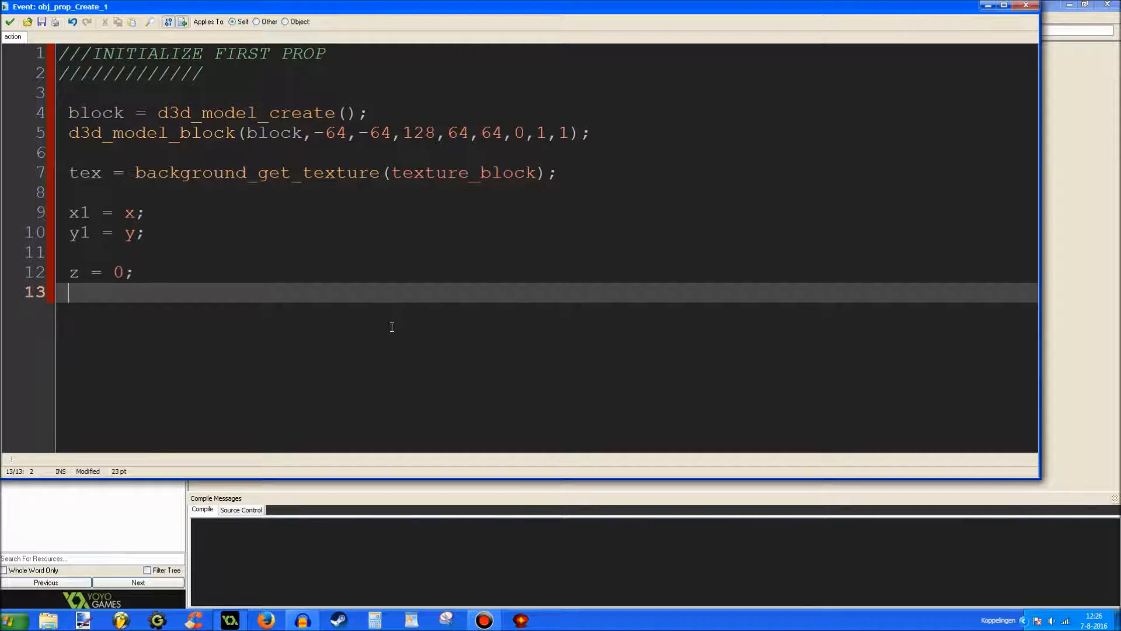
{"action": "key", "text": "Return"}
{"action": "key", "text": "Return"}
{"action": "type", "text": "image_a"}
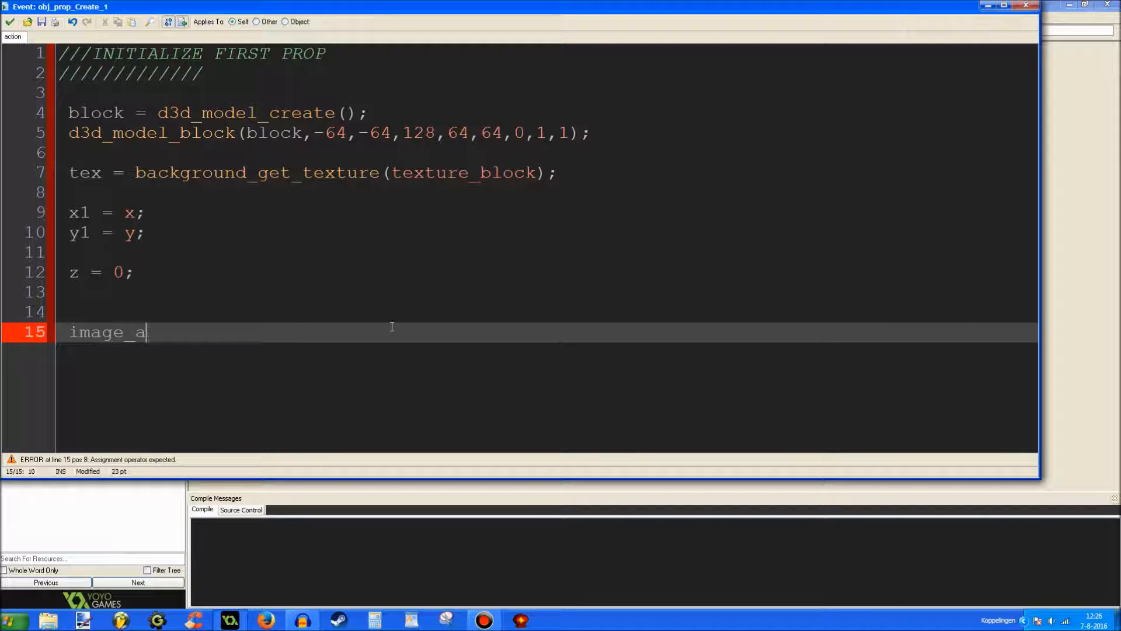
{"action": "type", "text": "ngle = random"}
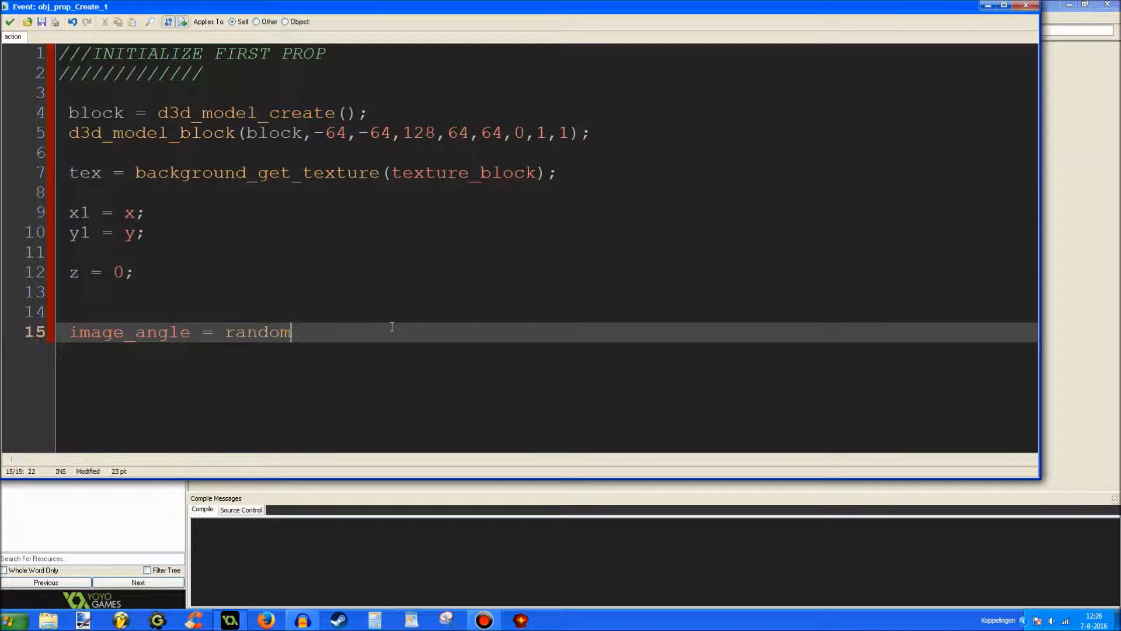
{"action": "type", "text": "(360);"}
{"action": "key", "text": "Return"}
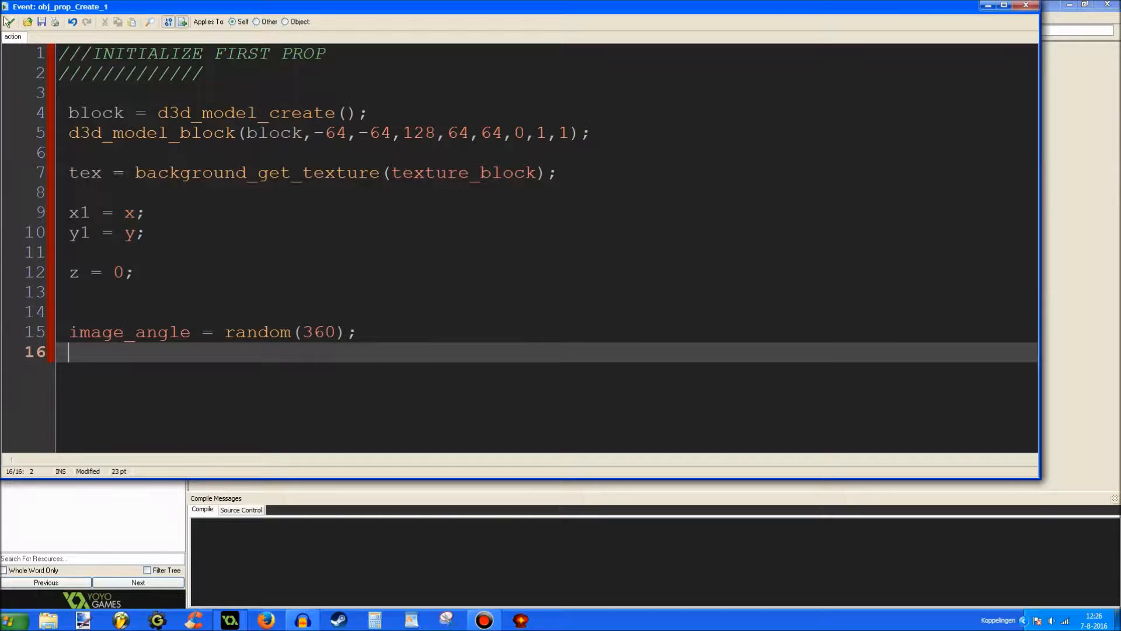
{"action": "left_click", "coordinate": [7, 21]}
Step: Add a Draw event to obj_prop with a code action and its comment header
{"action": "left_click", "coordinate": [433, 267]}
{"action": "left_click", "coordinate": [592, 281]}
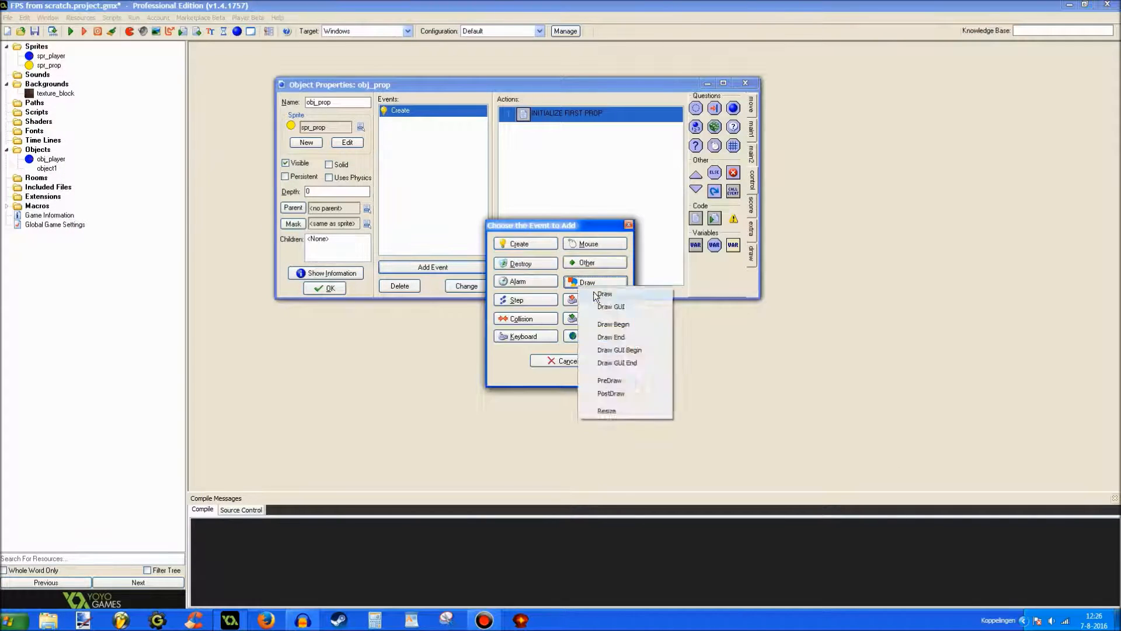
{"action": "key", "text": "ctrl+d"}
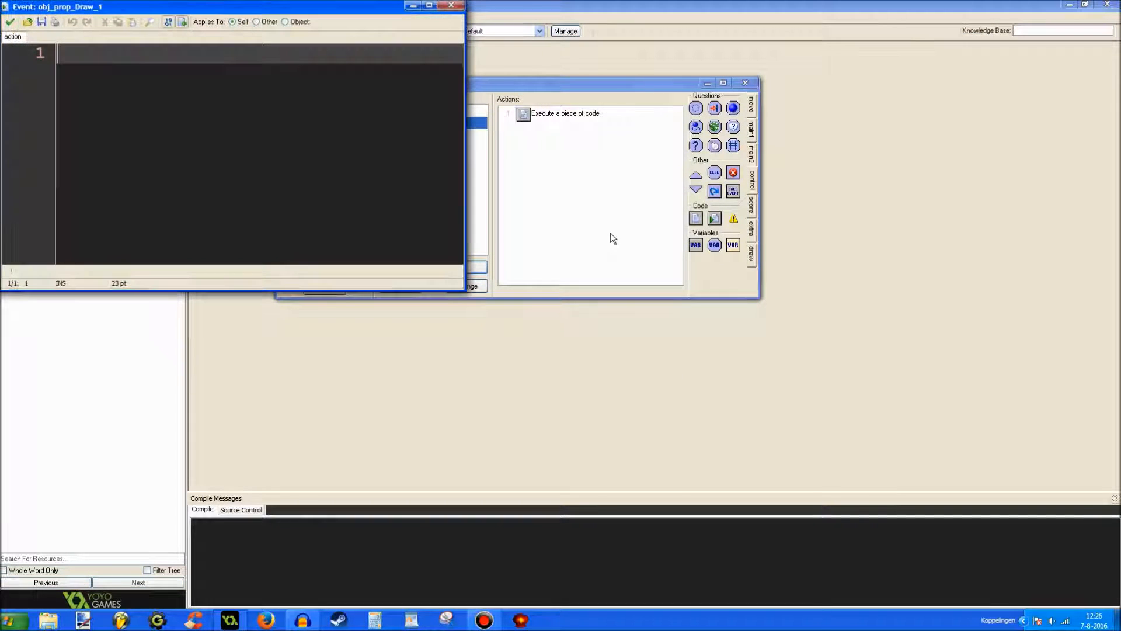
{"action": "type", "text": "///DRAW BL"}
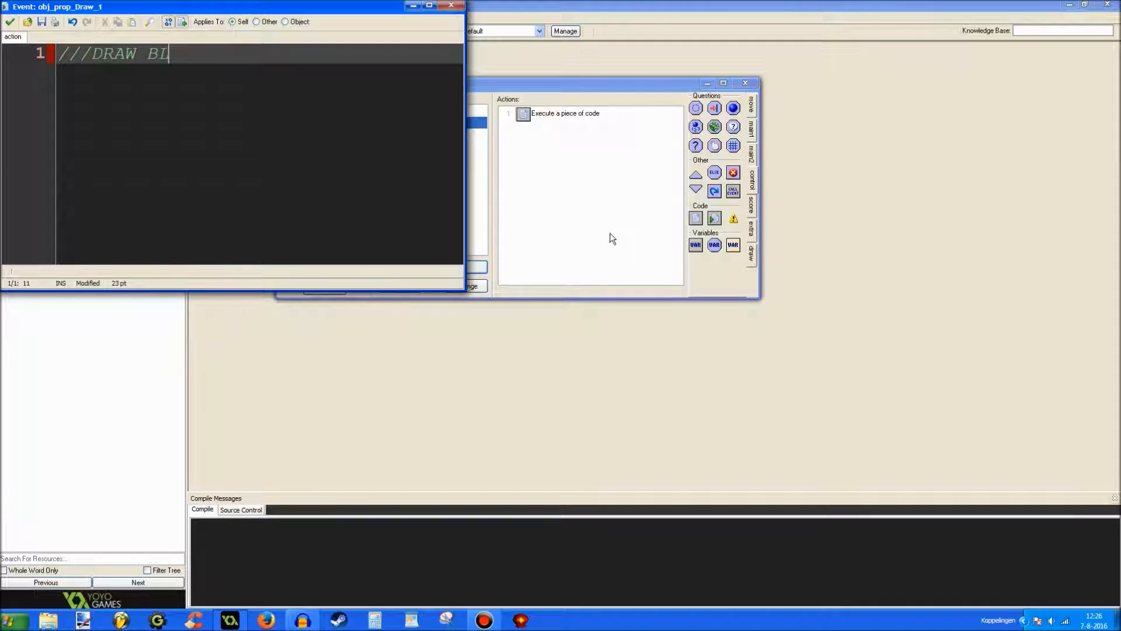
{"action": "type", "text": "OCK"}
{"action": "left_click_drag", "start_coordinate": [464, 291], "coordinate": [1047, 463]}
{"action": "key", "text": "Return"}
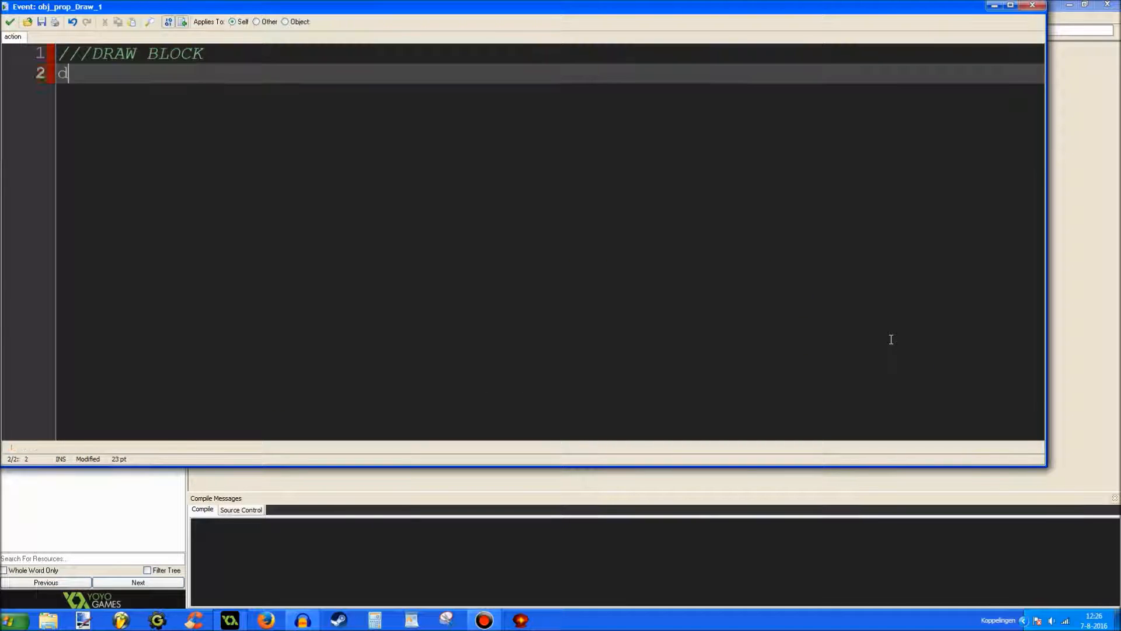
{"action": "type", "text": "d3d_transform"}
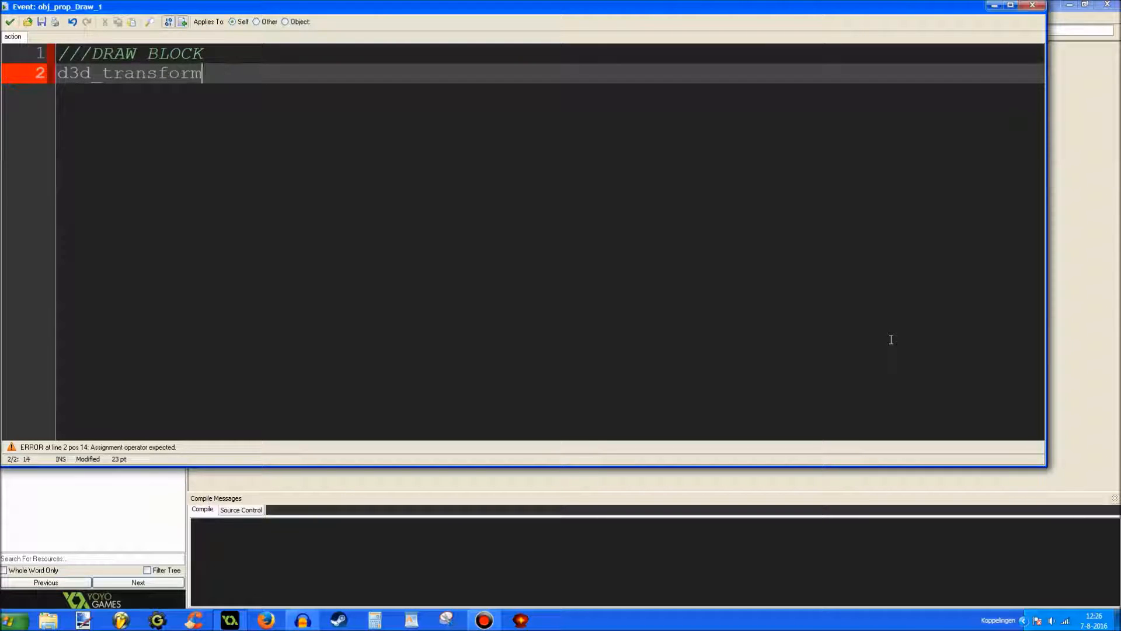
{"action": "type", "text": "_set_identit"}
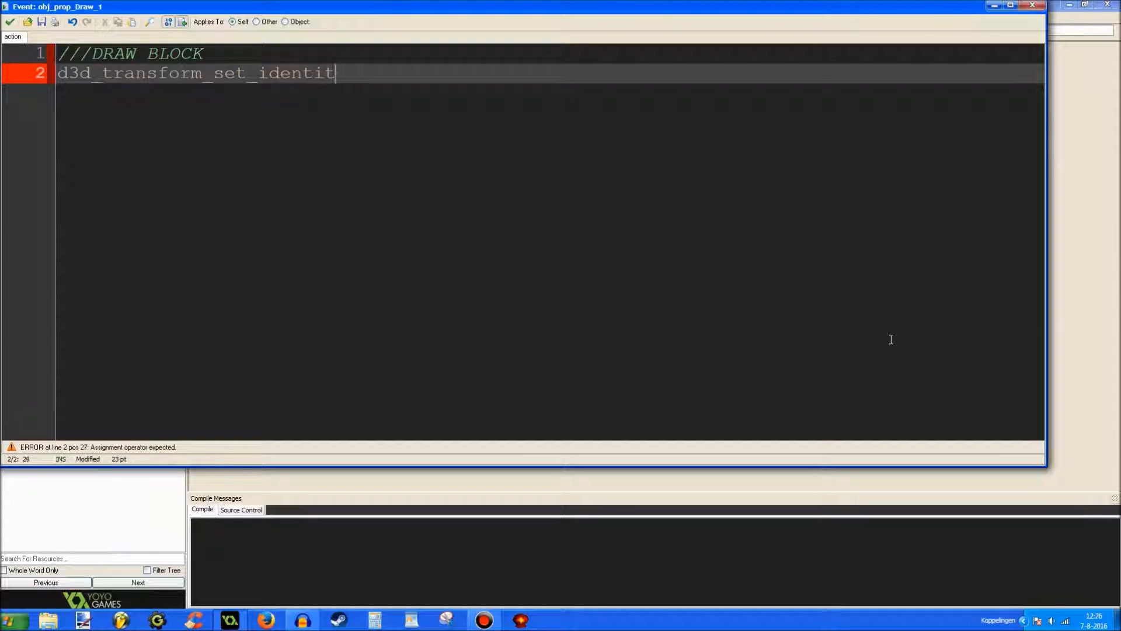
{"action": "type", "text": "y();"}
Step: Write the identity reset, z rotation, translation, model draw and final reset, then save
{"action": "key", "text": "Return"}
{"action": "type", "text": "d3d_transfor"}
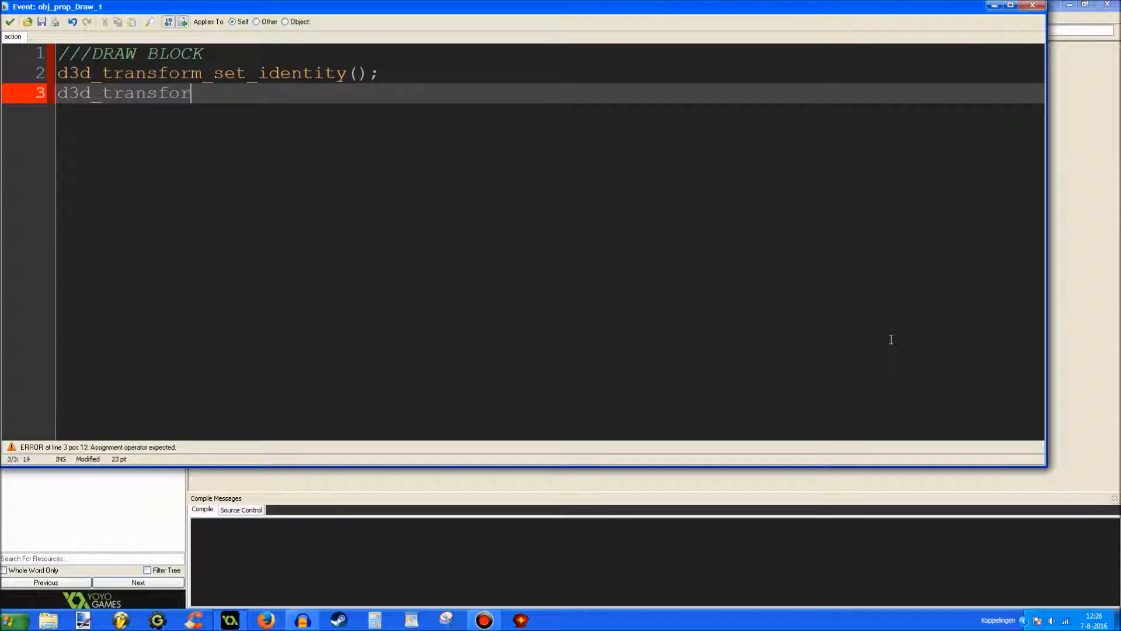
{"action": "type", "text": "m_add_rotati"}
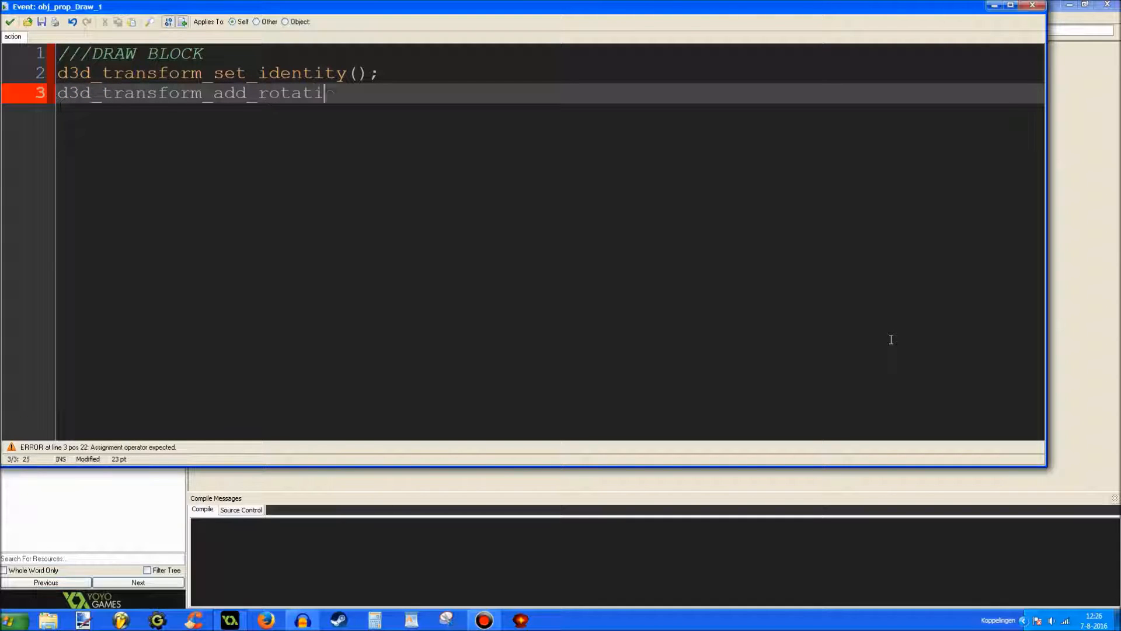
{"action": "type", "text": "on_z( image_"}
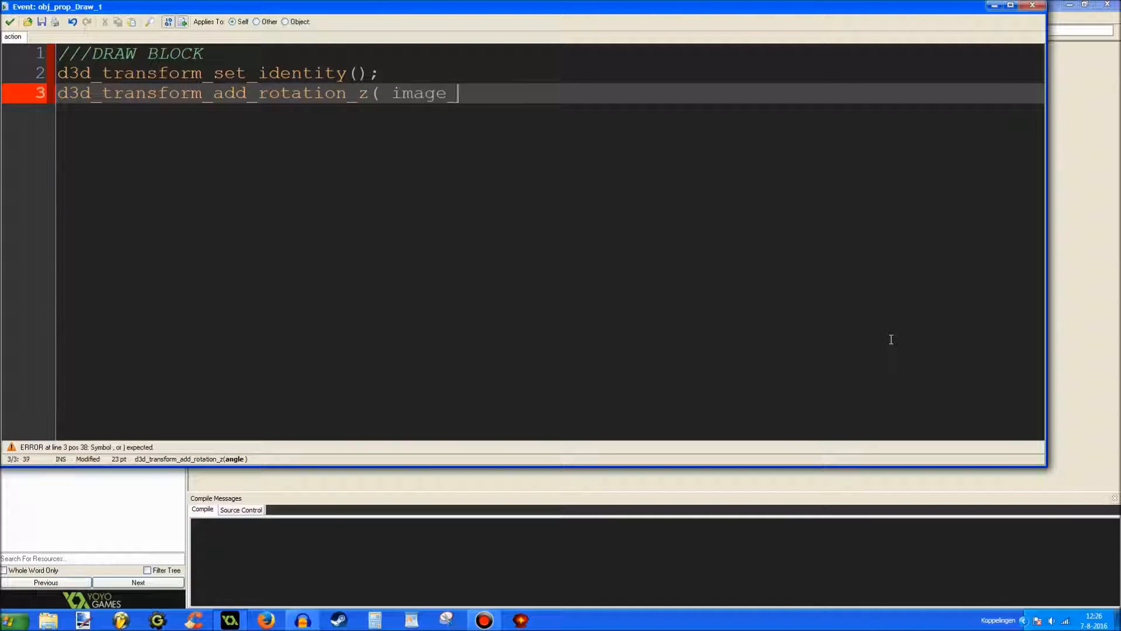
{"action": "type", "text": "angle );"}
{"action": "key", "text": "Return"}
{"action": "type", "text": "d3d_tr"}
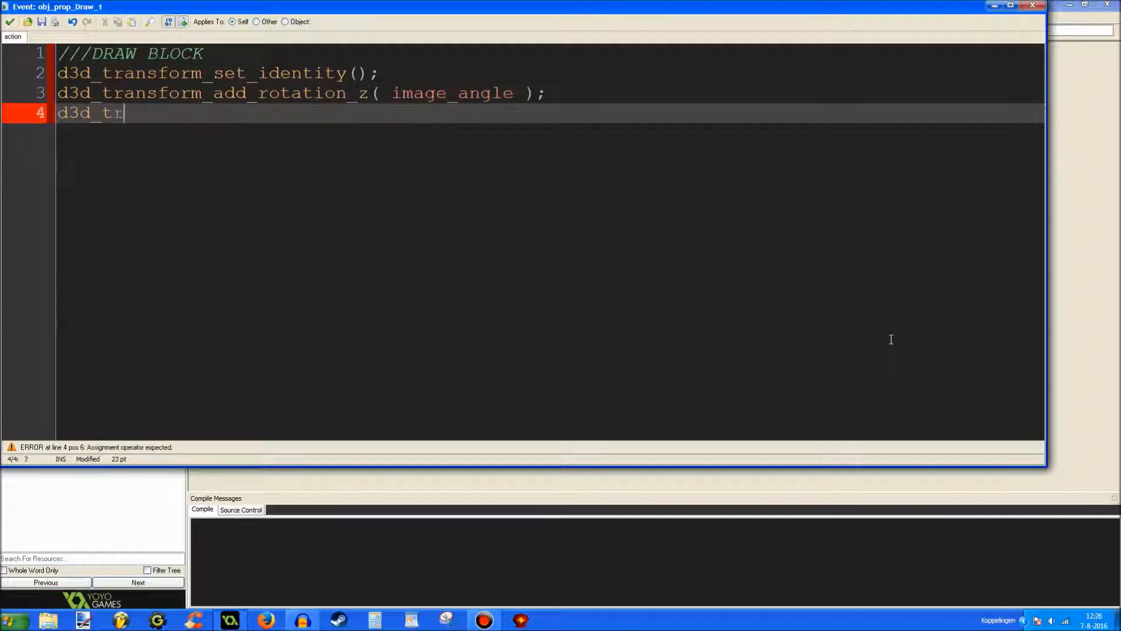
{"action": "type", "text": "ansform_add_"}
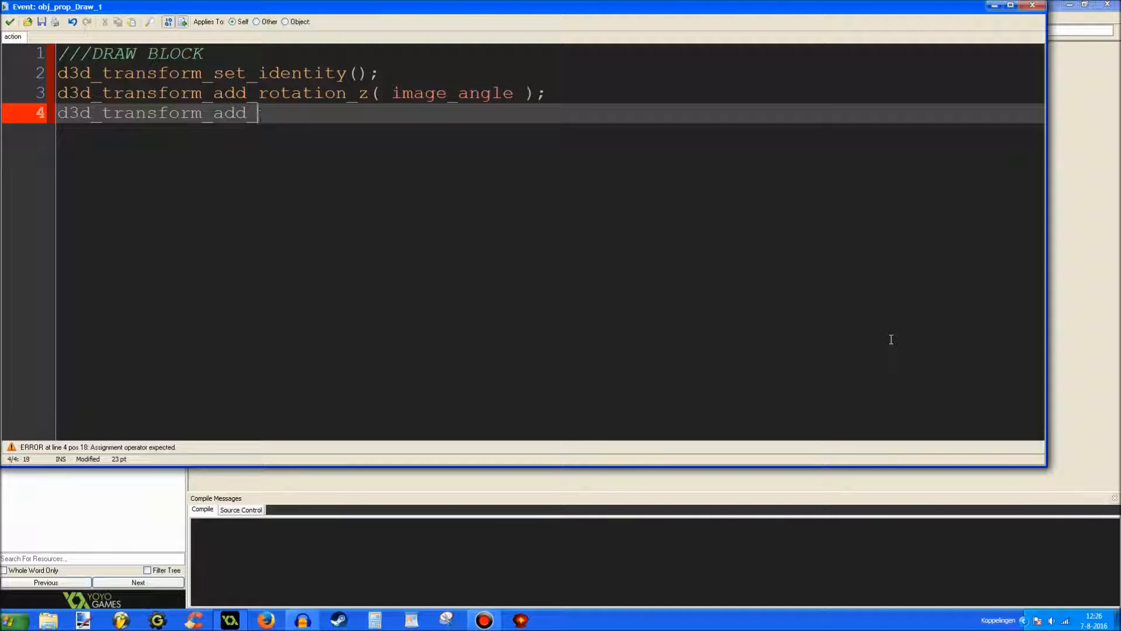
{"action": "type", "text": "translation(x1"}
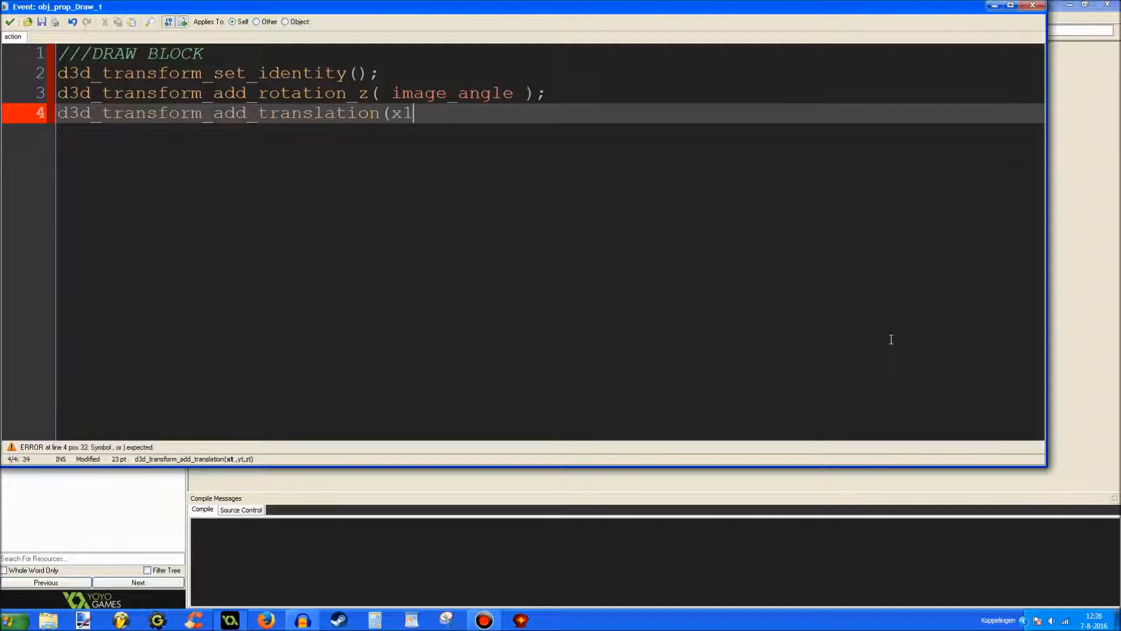
{"action": "type", "text": ",y1,z);"}
{"action": "key", "text": "Return"}
{"action": "type", "text": "d3d_m"}
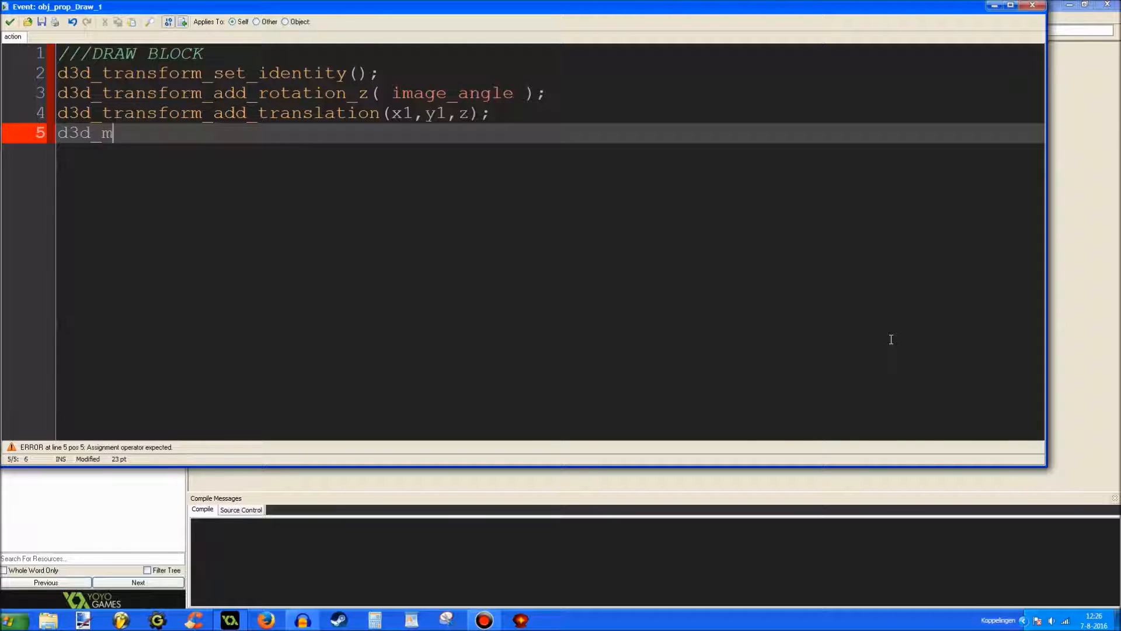
{"action": "type", "text": "odel_draw(blo"}
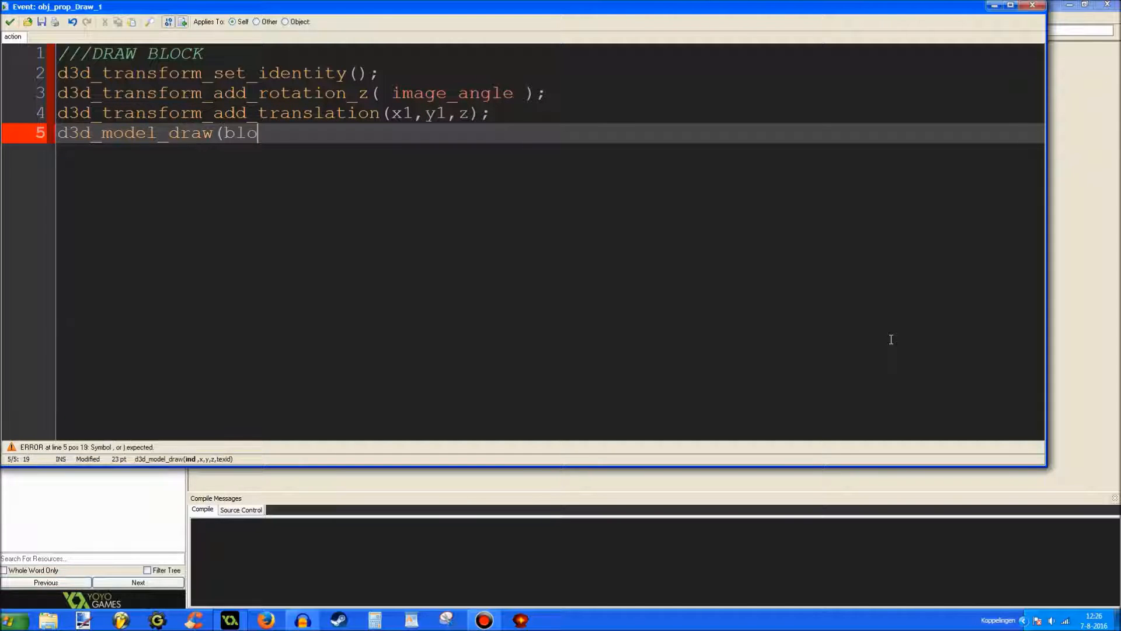
{"action": "type", "text": "ck,0,0,"}
{"action": "type", "text": "0,tex);"}
{"action": "key", "text": "Return"}
{"action": "type", "text": "d3d_t"}
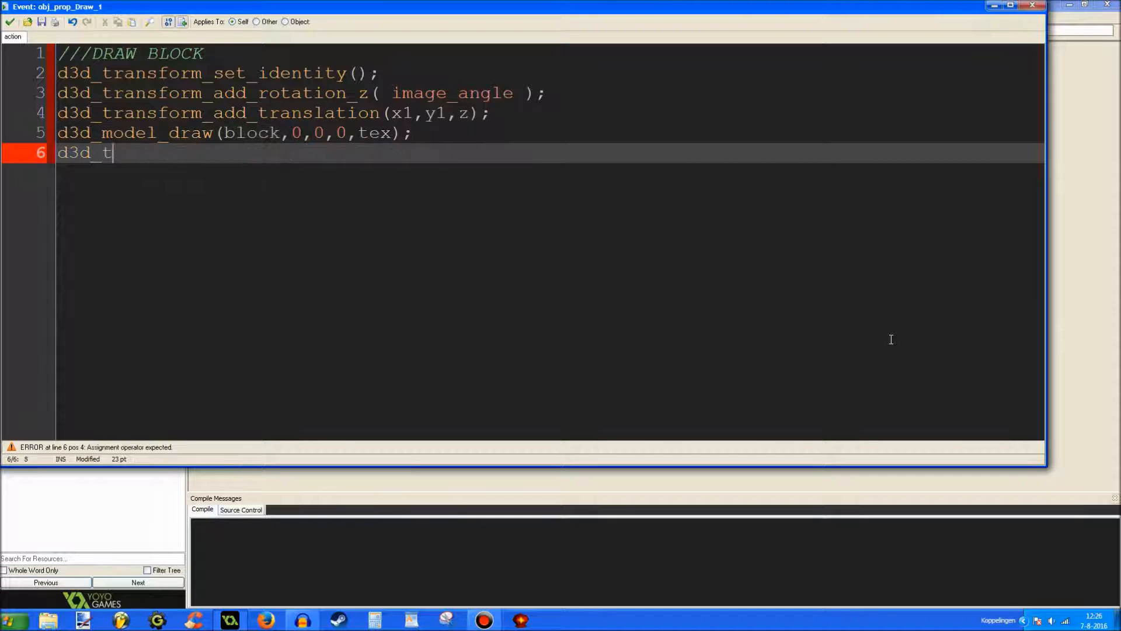
{"action": "type", "text": "ransform_set_"}
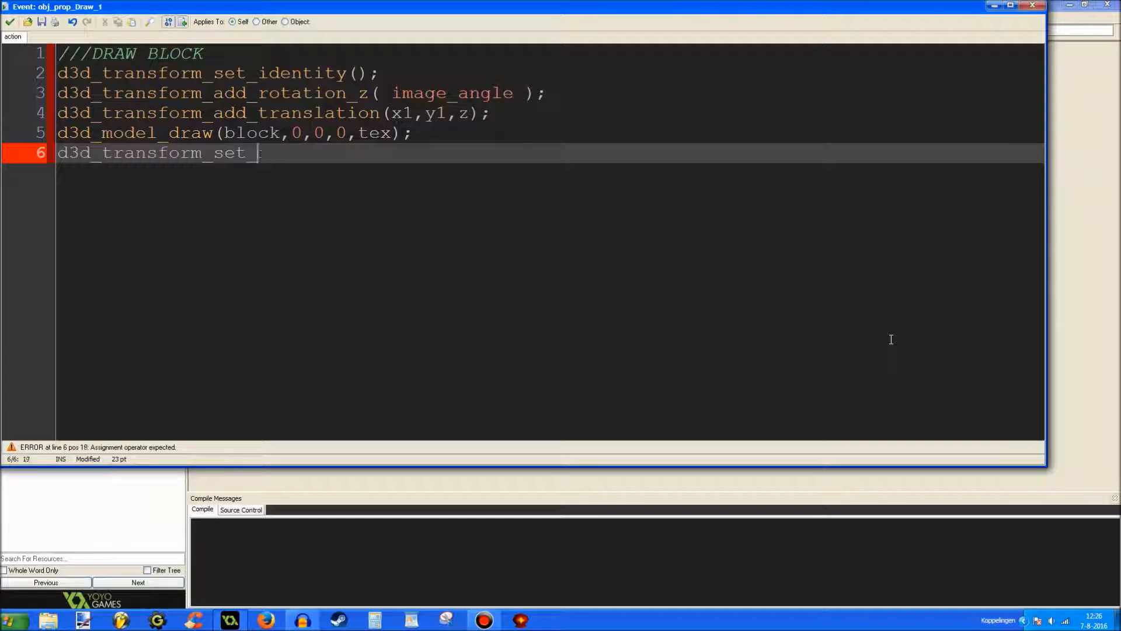
{"action": "type", "text": "identity();"}
{"action": "key", "text": "Return"}
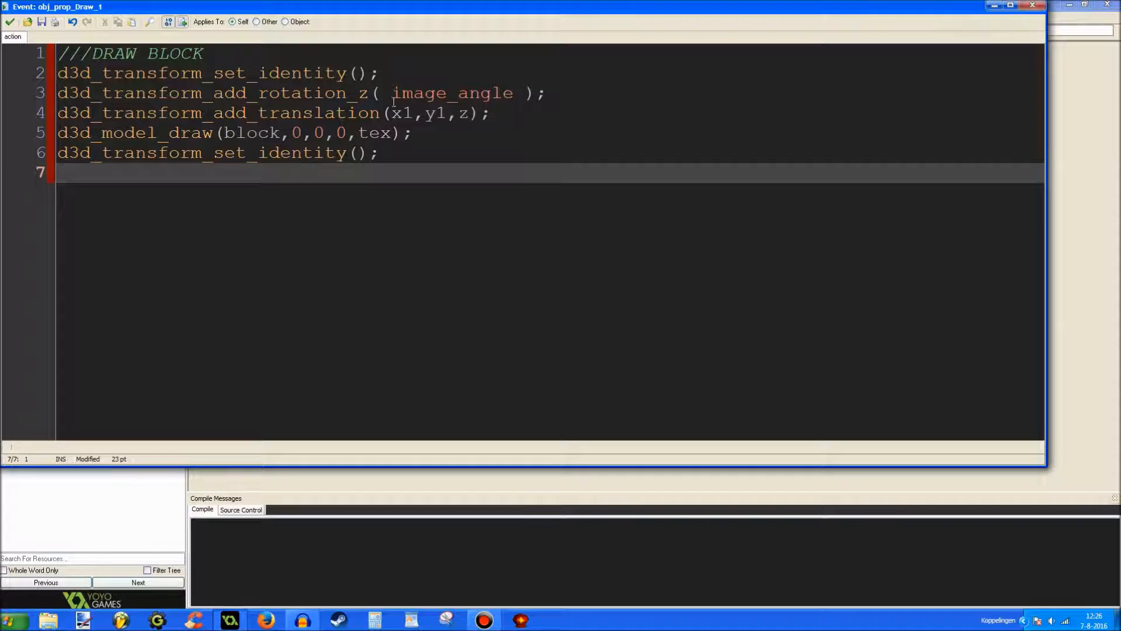
{"action": "left_click", "coordinate": [8, 22]}
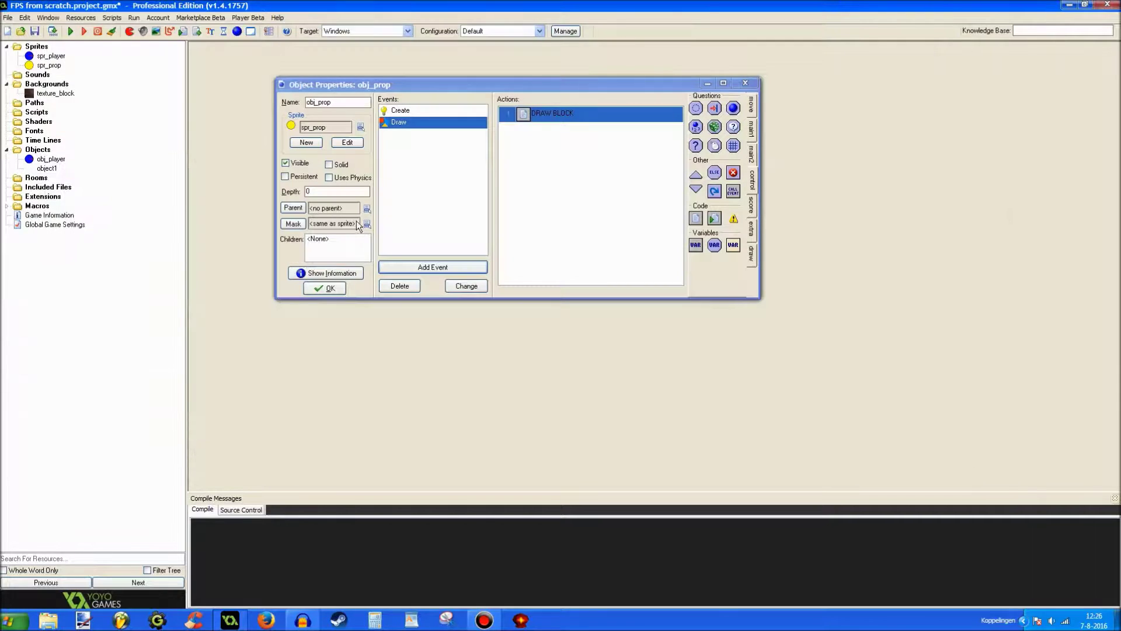
Step: Close obj_prop, create room0 and set its size to 1024 by 1024
{"action": "left_click", "coordinate": [325, 289]}
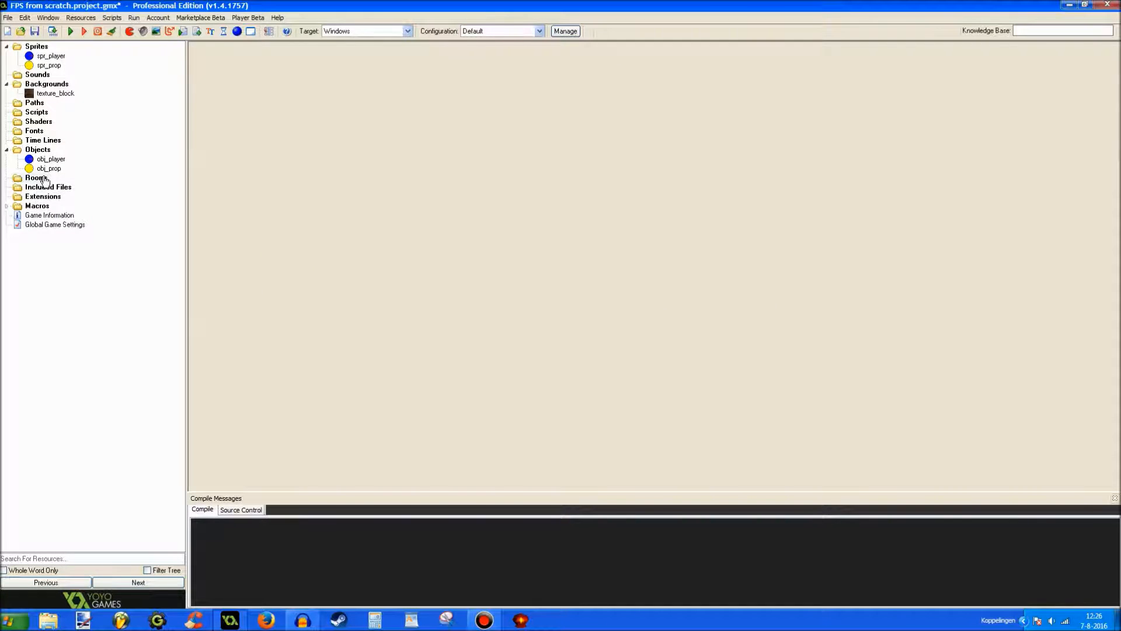
{"action": "right_click", "coordinate": [44, 180]}
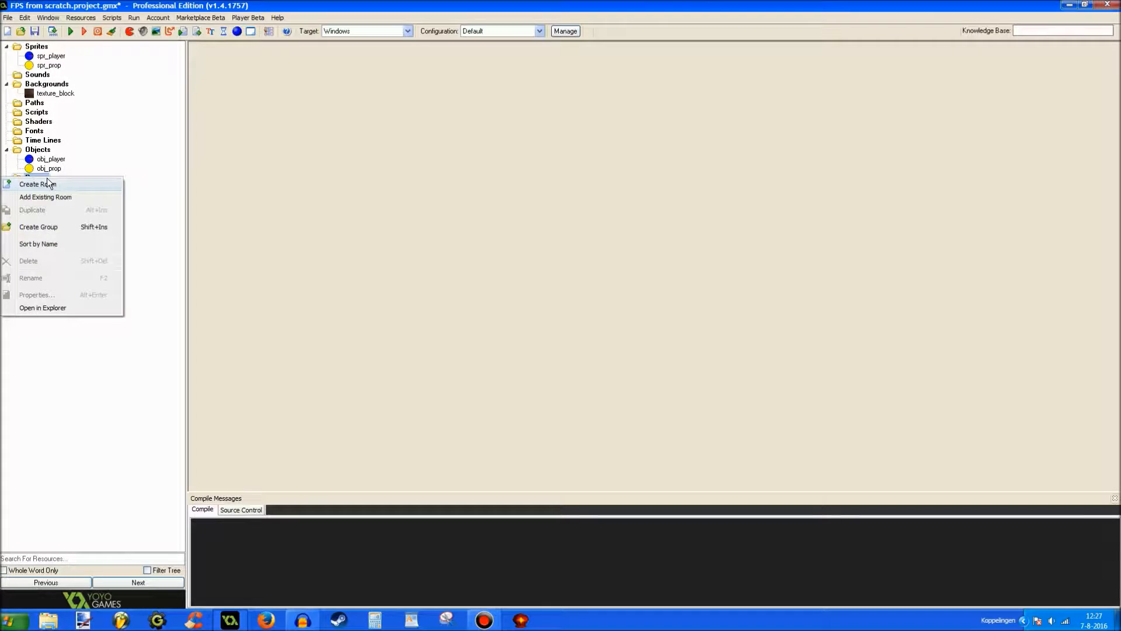
{"action": "left_click", "coordinate": [48, 182]}
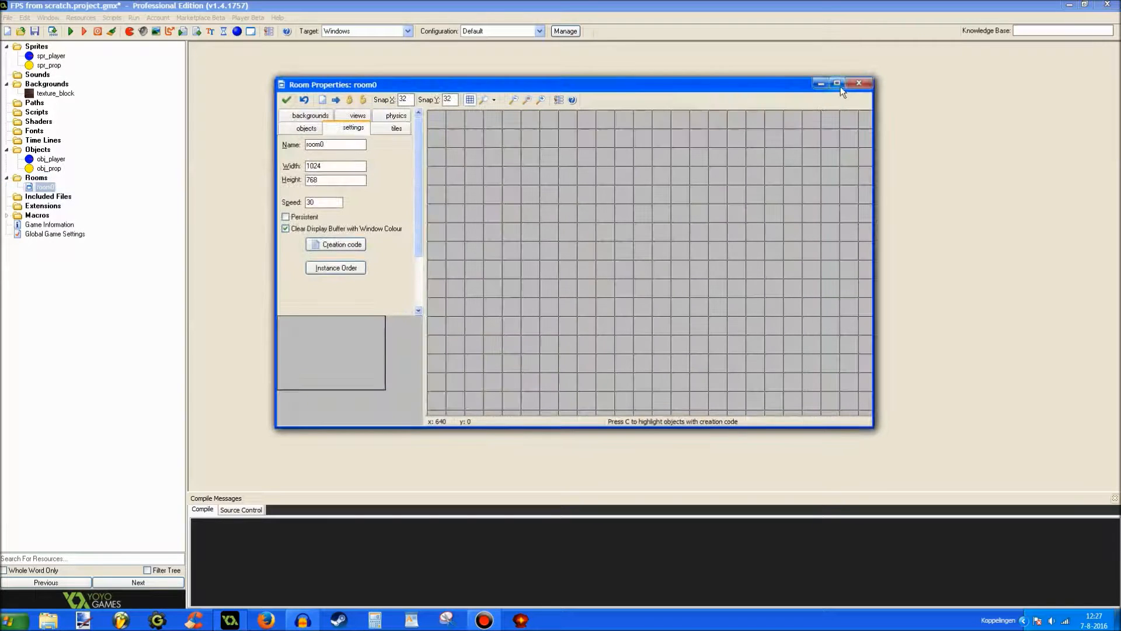
{"action": "left_click", "coordinate": [838, 84]}
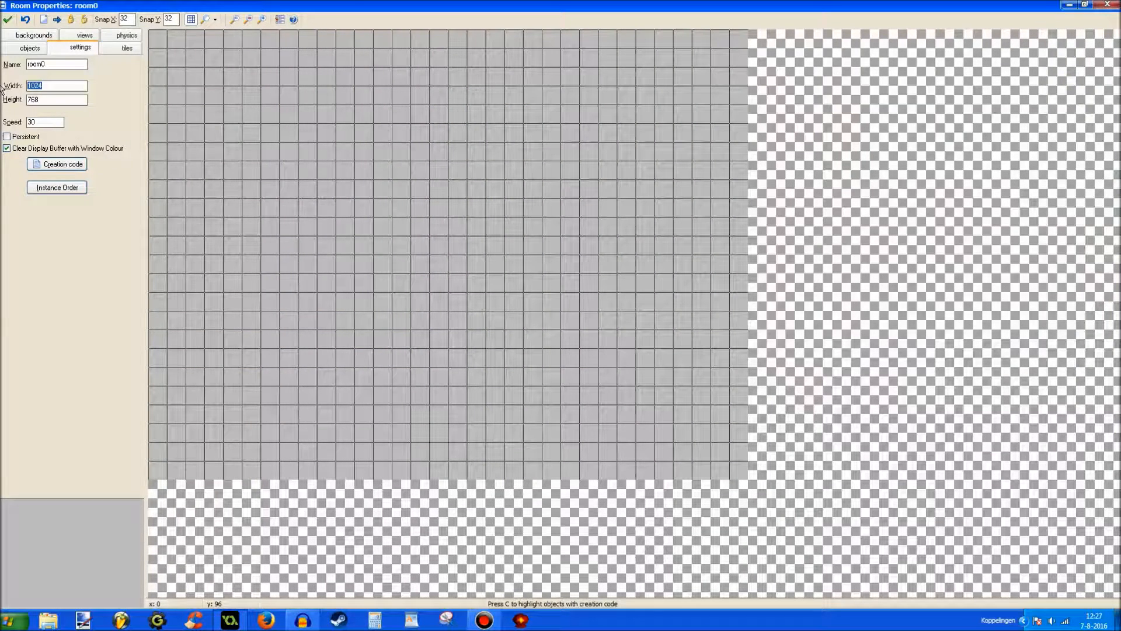
{"action": "type", "text": "12801024"}
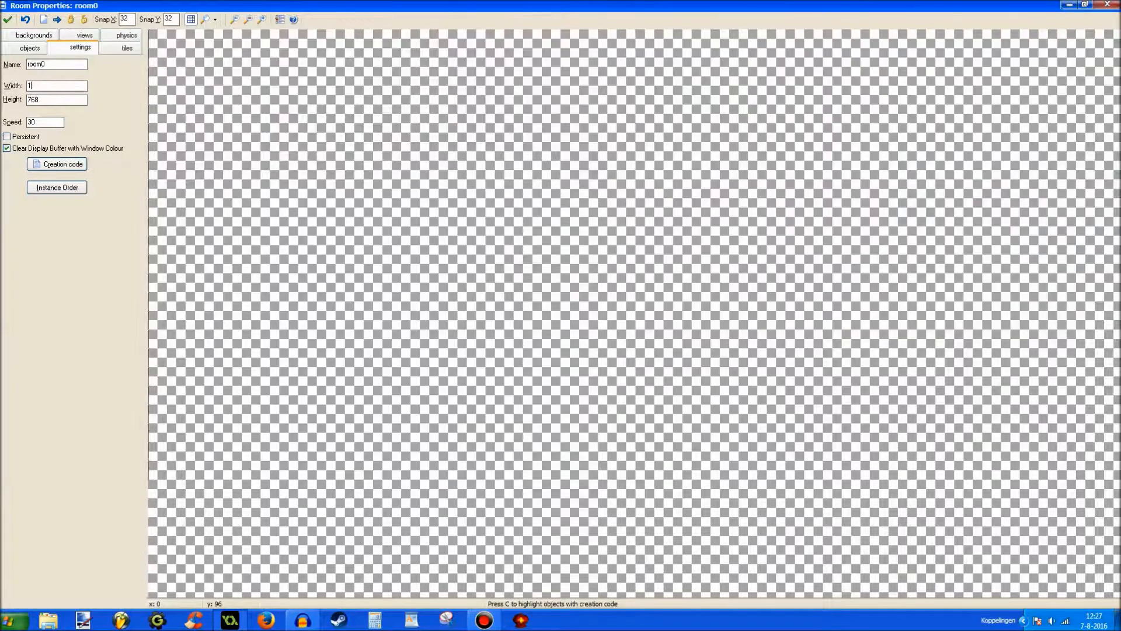
{"action": "key", "text": "Tab"}
{"action": "type", "text": "1024"}
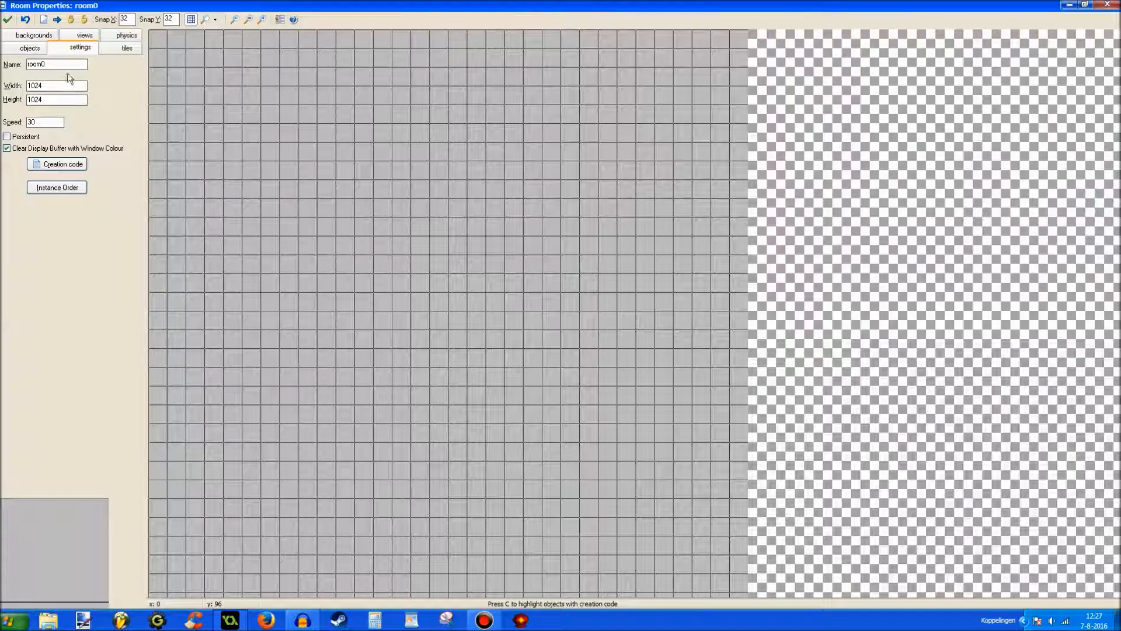
Step: Enable view 0 visible at start with a 1280×720 view and port
{"action": "left_click", "coordinate": [82, 36]}
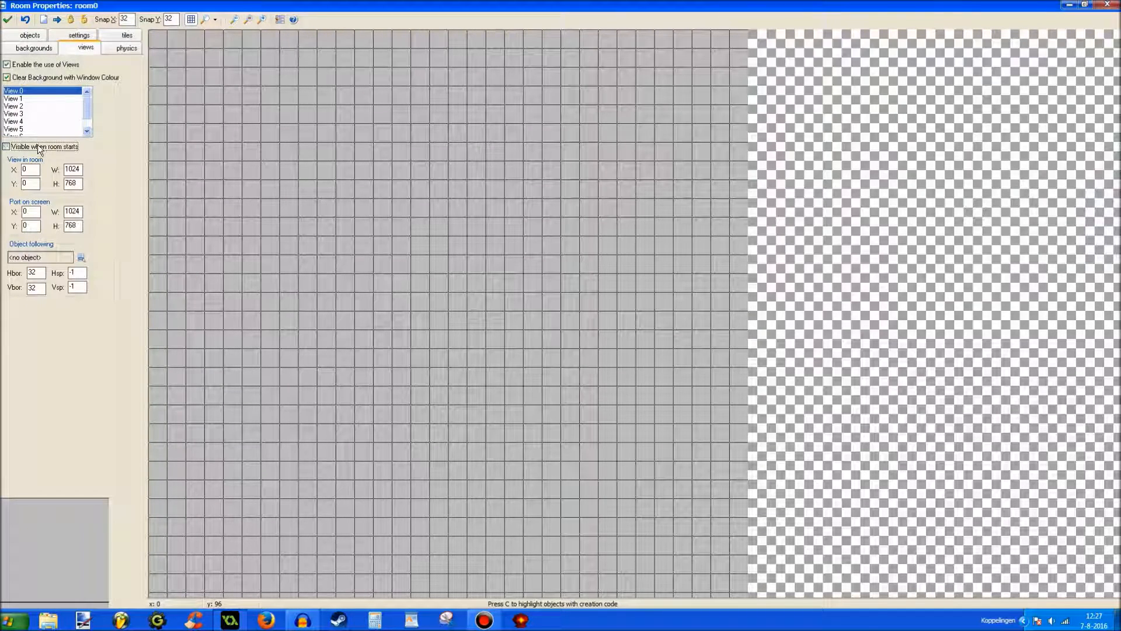
{"action": "left_click", "coordinate": [7, 147]}
{"action": "double_click", "coordinate": [72, 169]}
{"action": "type", "text": "1280"}
{"action": "key", "text": "Tab"}
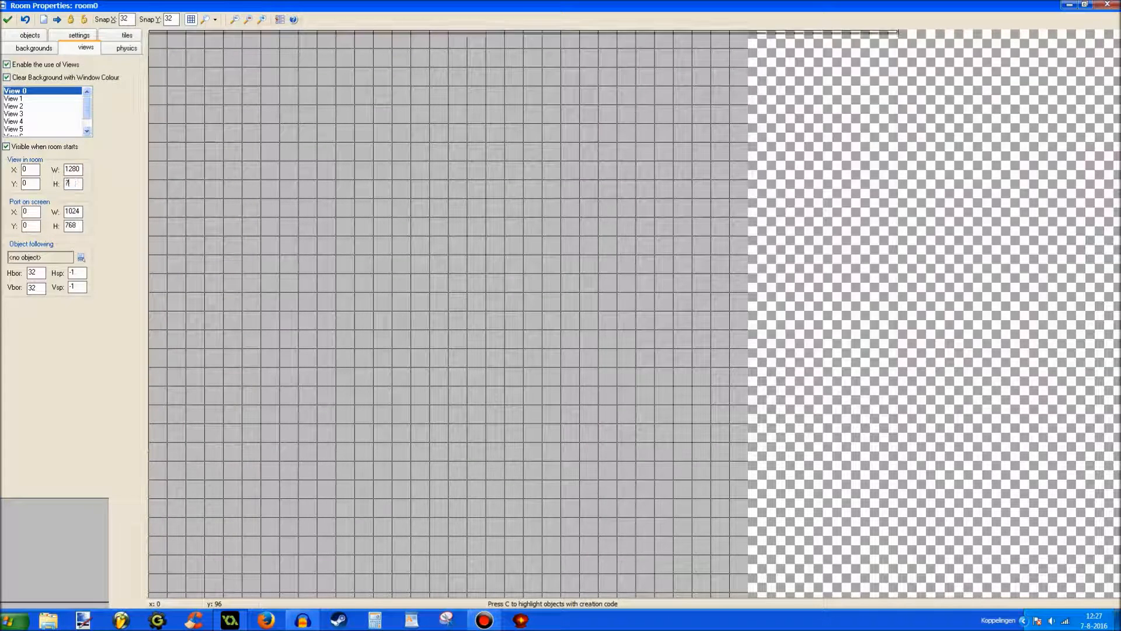
{"action": "type", "text": "720"}
{"action": "key", "text": "Tab"}
{"action": "type", "text": "80"}
{"action": "key", "text": "Tab"}
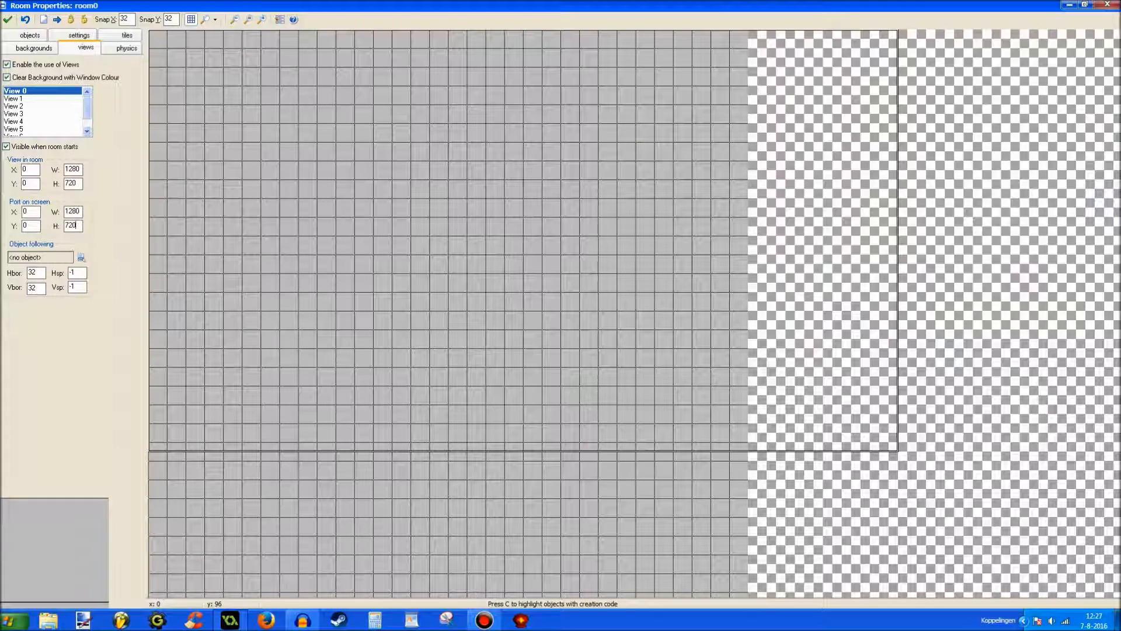
Step: Set the room's background colour to black
{"action": "left_click", "coordinate": [33, 47]}
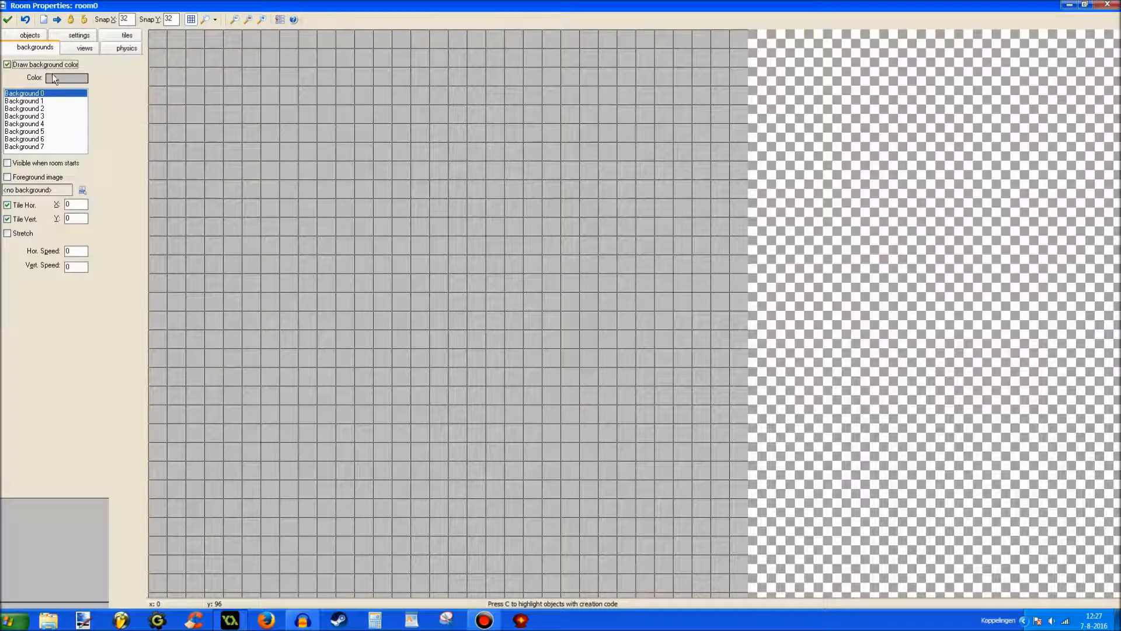
{"action": "left_click", "coordinate": [68, 77]}
{"action": "left_click", "coordinate": [506, 246]}
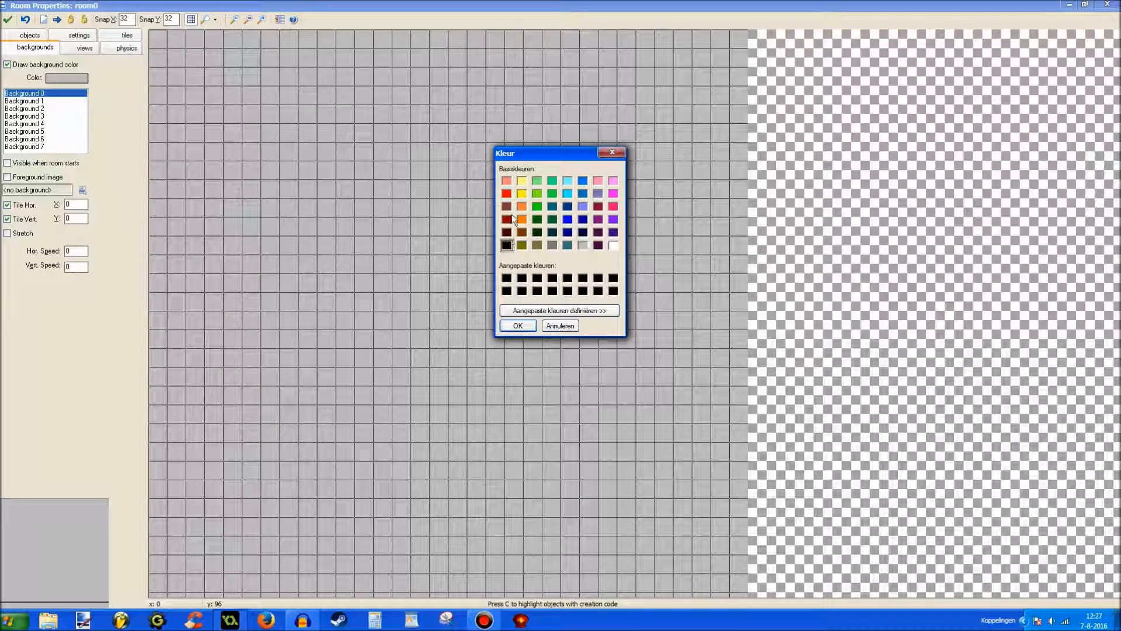
{"action": "key", "text": "Return"}
{"action": "left_click", "coordinate": [30, 35]}
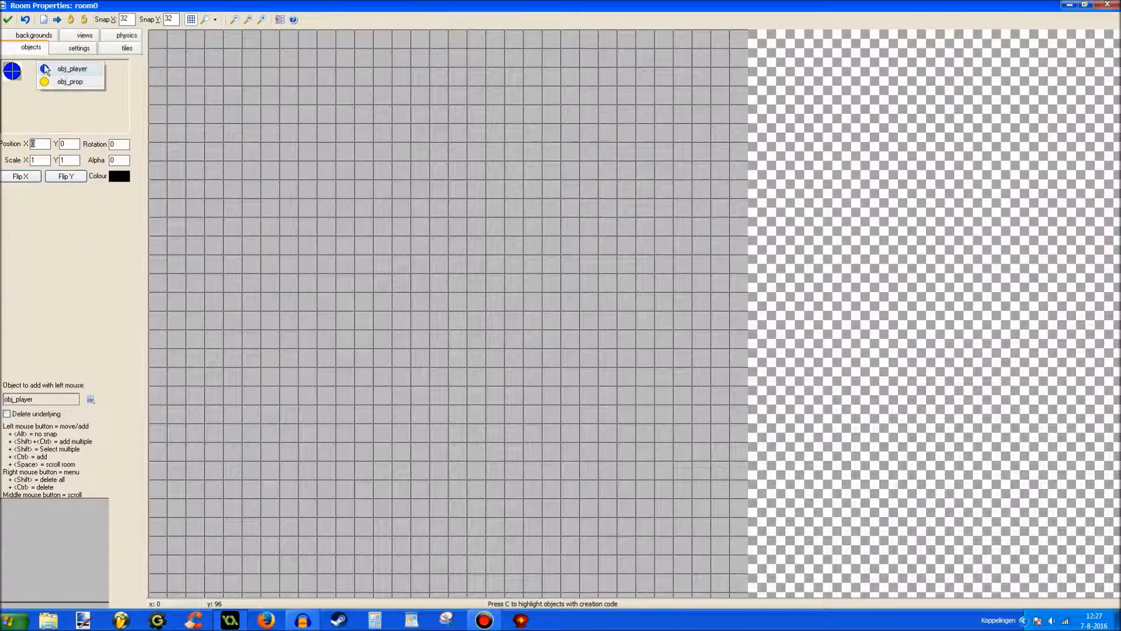
Step: Place the obj_player instance near the top left and select obj_prop for placing
{"action": "left_click_drag", "start_coordinate": [307, 152], "coordinate": [421, 219]}
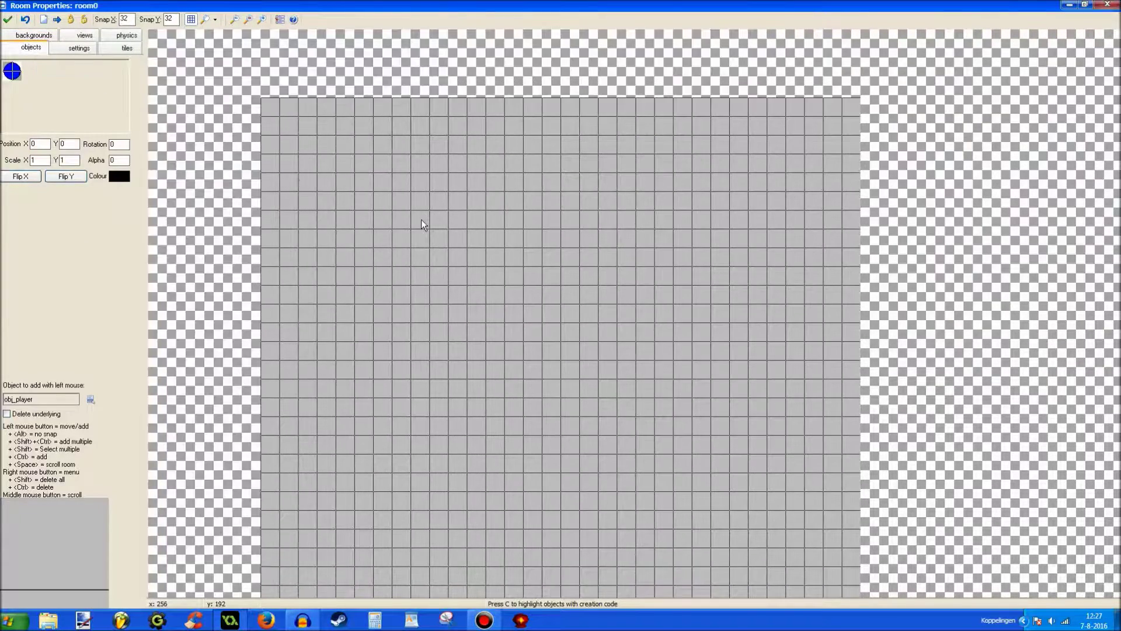
{"action": "left_click", "coordinate": [350, 179]}
{"action": "left_click", "coordinate": [110, 105]}
{"action": "left_click", "coordinate": [141, 122]}
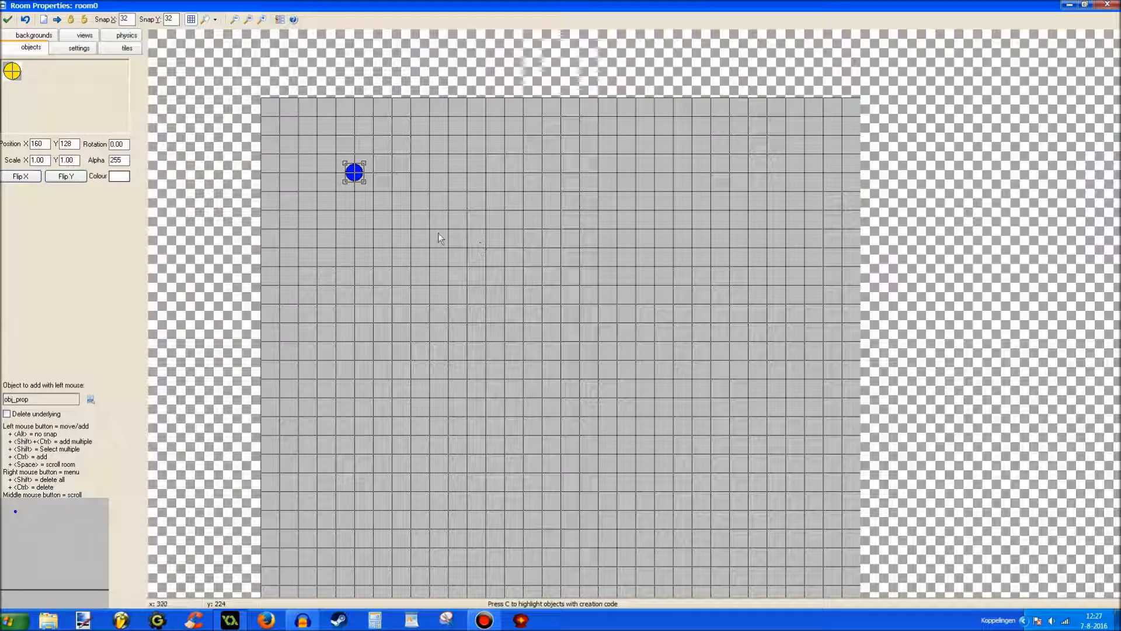
Step: Place eleven prop instances across the room, save the project and close the room editor
{"action": "left_click", "coordinate": [411, 212]}
{"action": "left_click", "coordinate": [484, 173]}
{"action": "left_click", "coordinate": [428, 285]}
{"action": "left_click", "coordinate": [318, 266]}
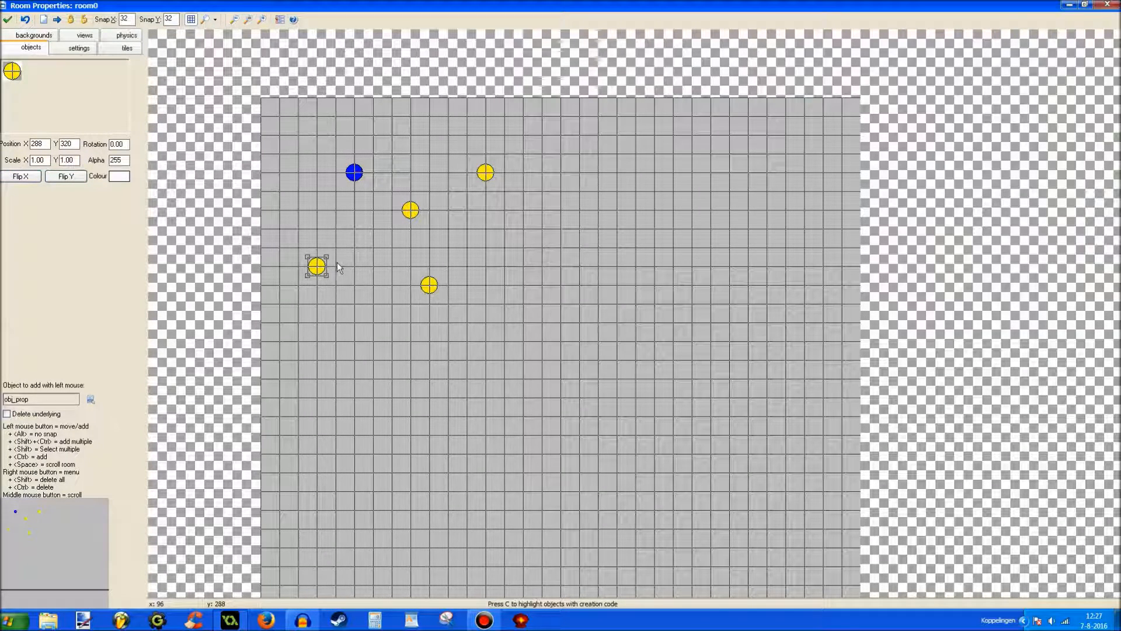
{"action": "left_click", "coordinate": [410, 134]}
{"action": "left_click", "coordinate": [560, 248]}
{"action": "left_click", "coordinate": [559, 173]}
{"action": "left_click", "coordinate": [635, 287]}
{"action": "left_click", "coordinate": [466, 361]}
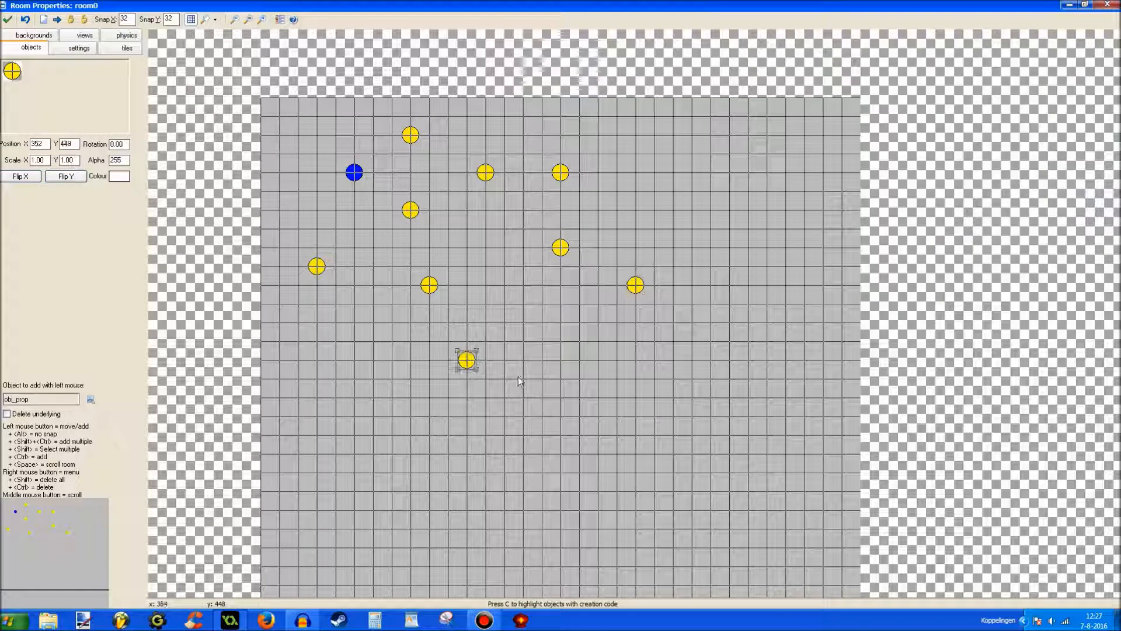
{"action": "left_click", "coordinate": [541, 378]}
{"action": "left_click", "coordinate": [385, 381]}
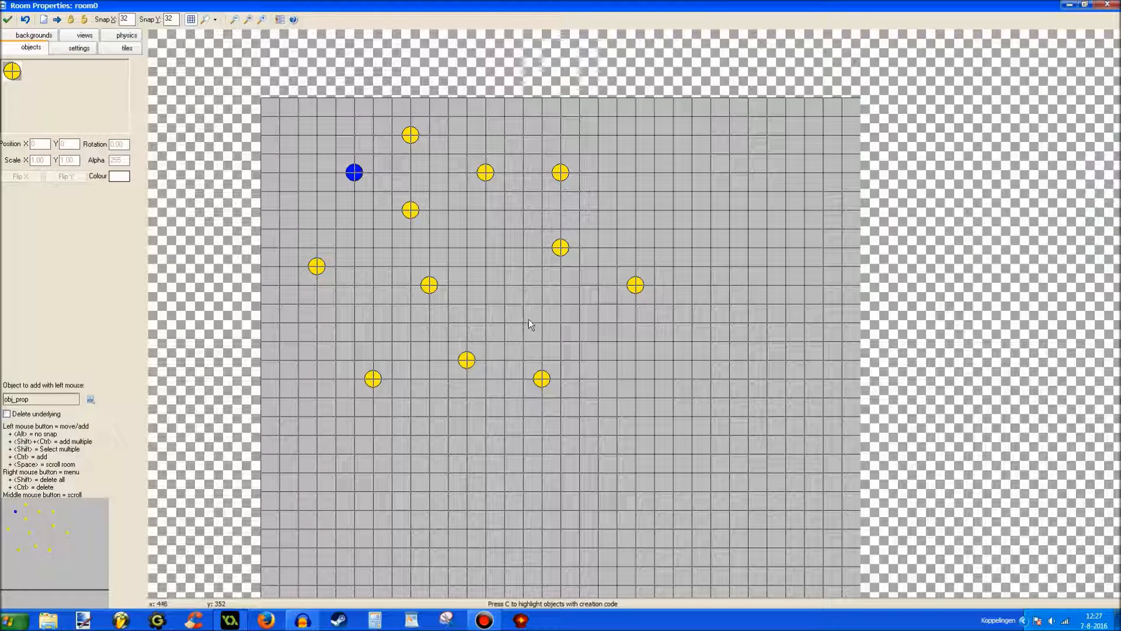
{"action": "key", "text": "ctrl+s"}
{"action": "left_click", "coordinate": [7, 20]}
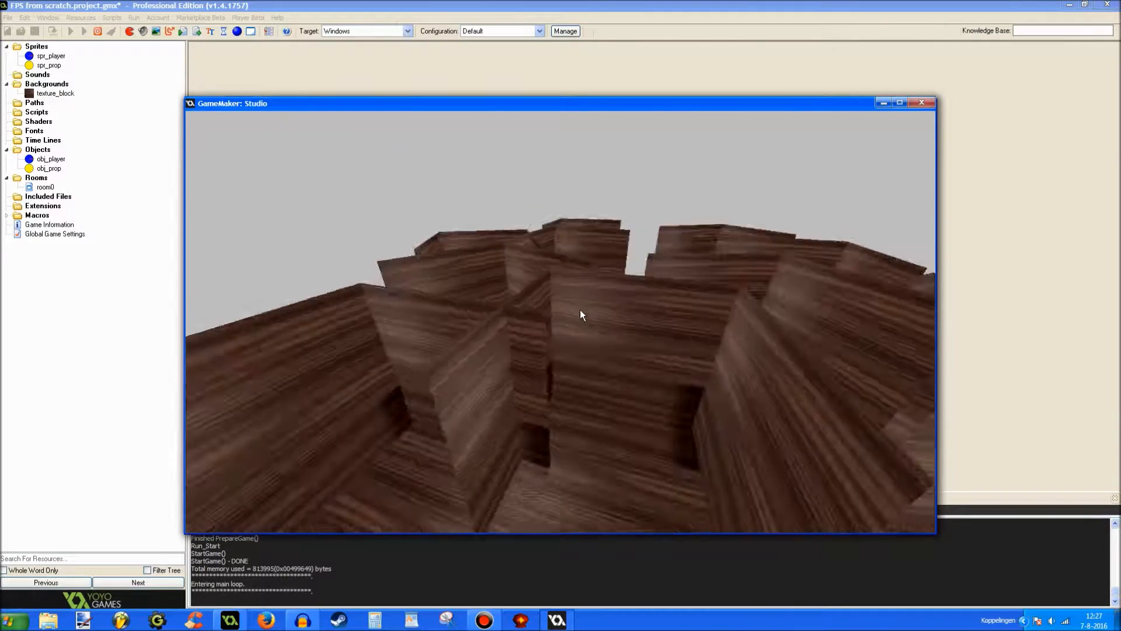
{"action": "key", "text": "Escape"}
Step: Review obj_prop's Draw code, then open its Create code
{"action": "double_click", "coordinate": [49, 169]}
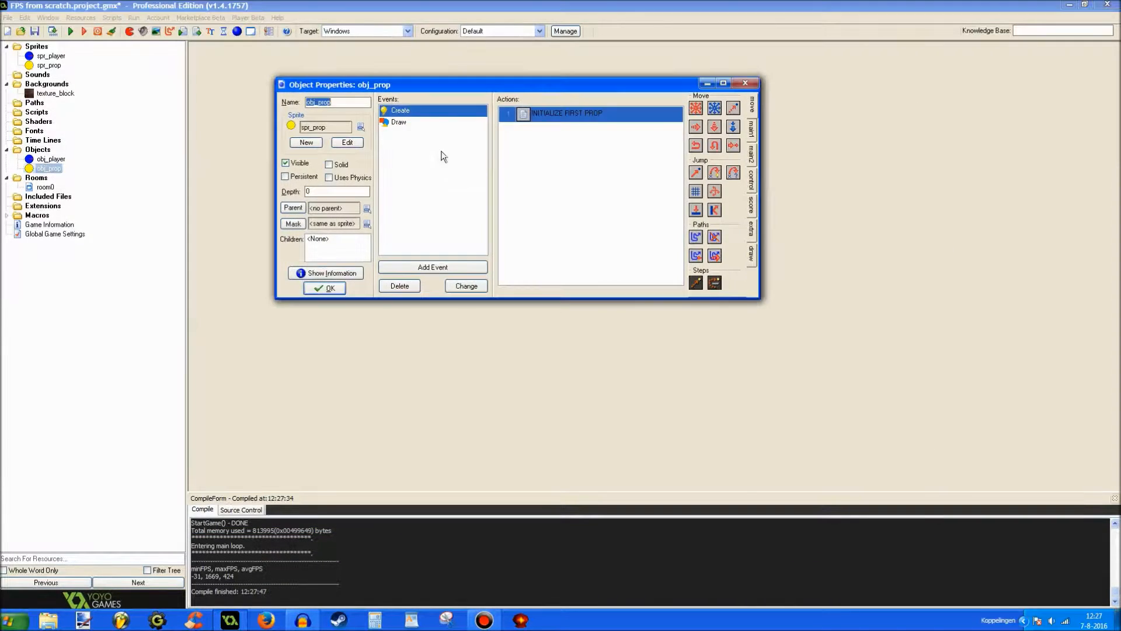
{"action": "left_click", "coordinate": [394, 123]}
{"action": "double_click", "coordinate": [552, 115]}
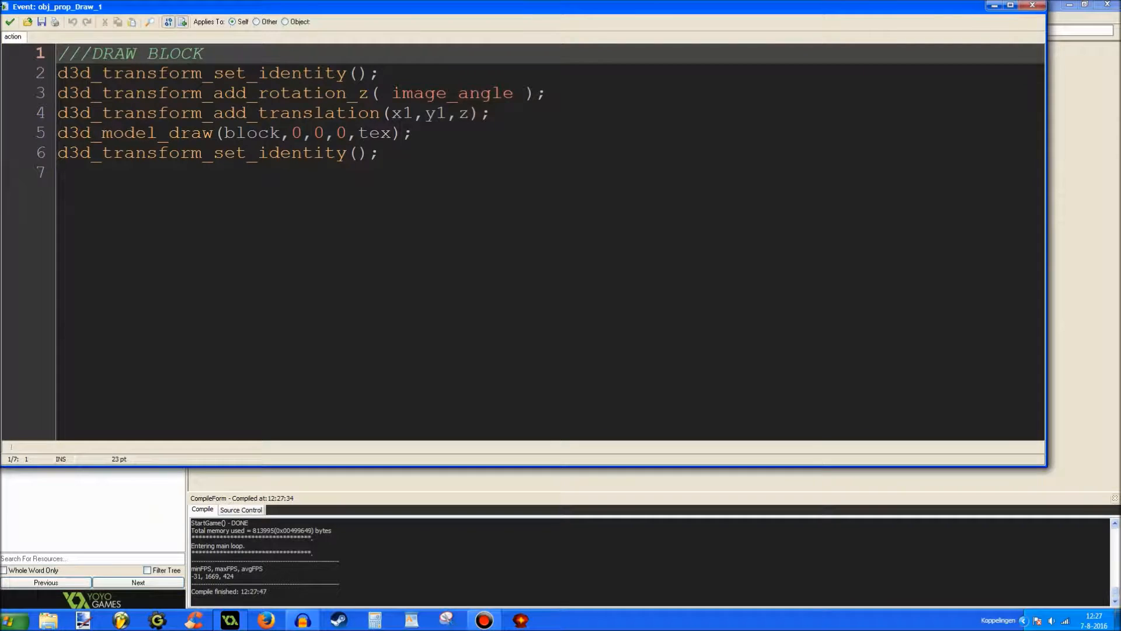
{"action": "left_click", "coordinate": [11, 21]}
{"action": "left_click", "coordinate": [398, 110]}
{"action": "double_click", "coordinate": [570, 113]}
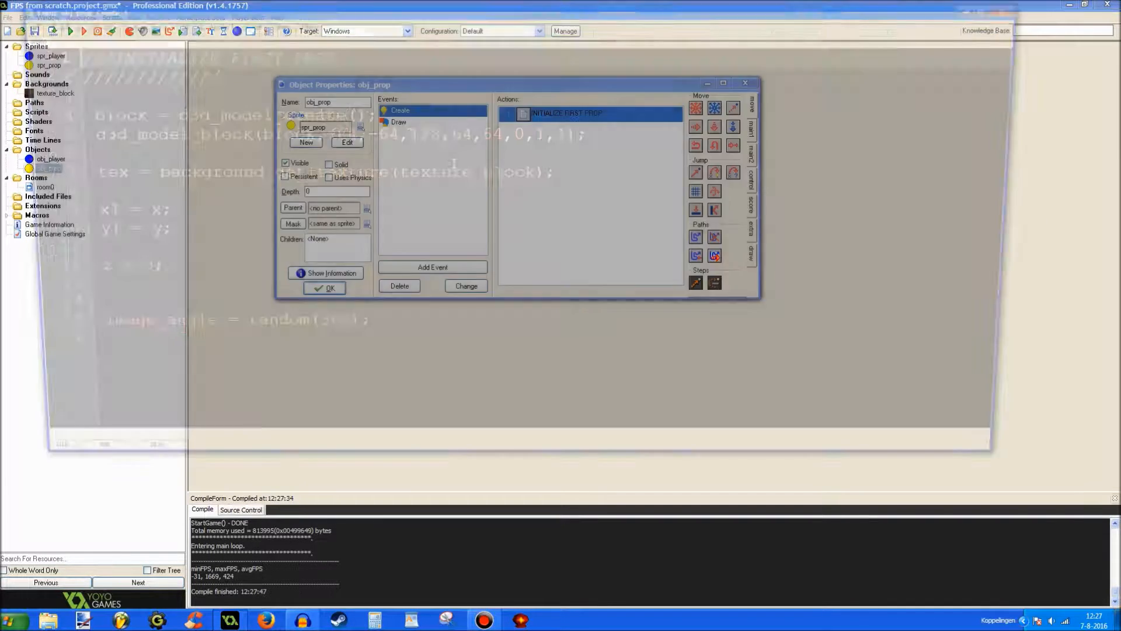
Step: Change the d3d_model_block corners to -32 to 32 with height 128 and close the object
{"action": "double_click", "coordinate": [337, 133]}
{"action": "type", "text": "32"}
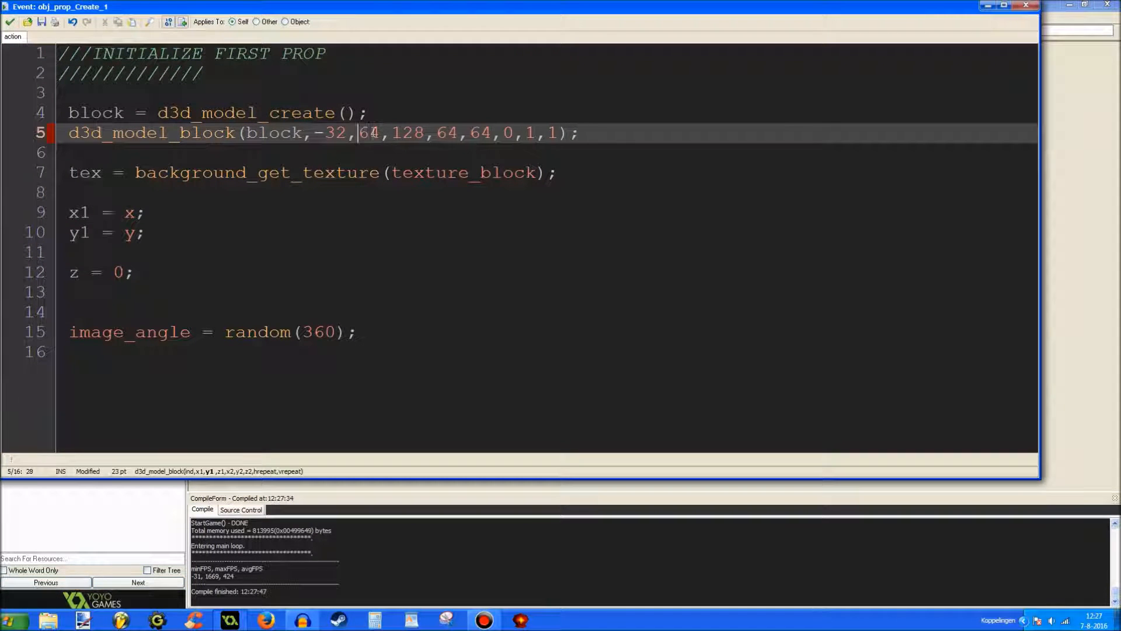
{"action": "double_click", "coordinate": [371, 132]}
{"action": "type", "text": "32"}
{"action": "double_click", "coordinate": [447, 132]}
{"action": "type", "text": "32"}
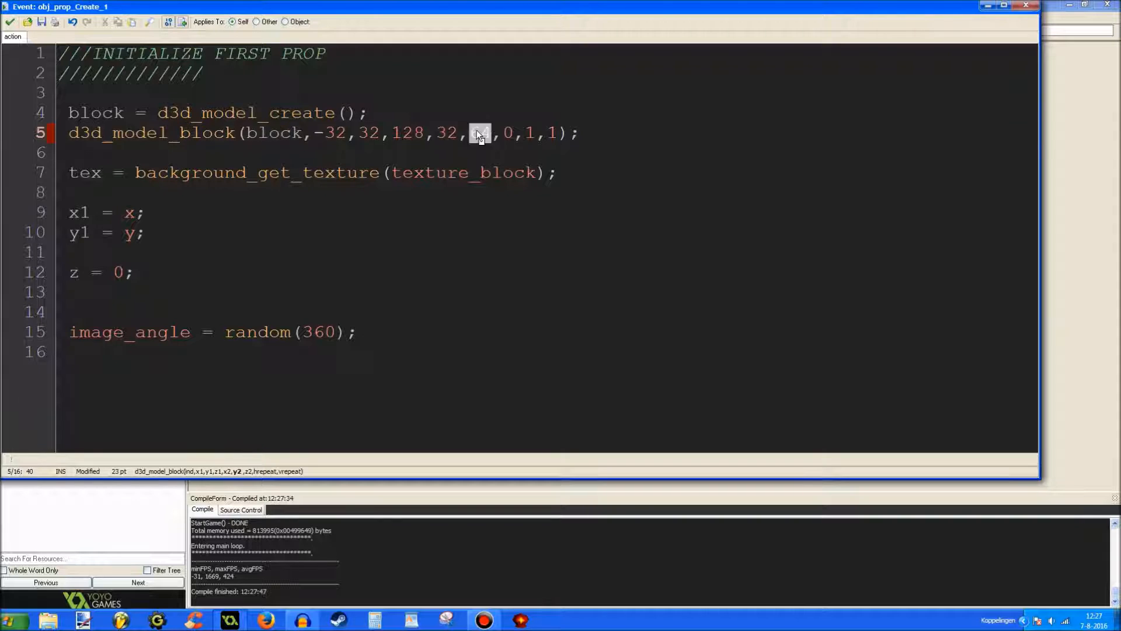
{"action": "type", "text": "32"}
{"action": "type", "text": "-32"}
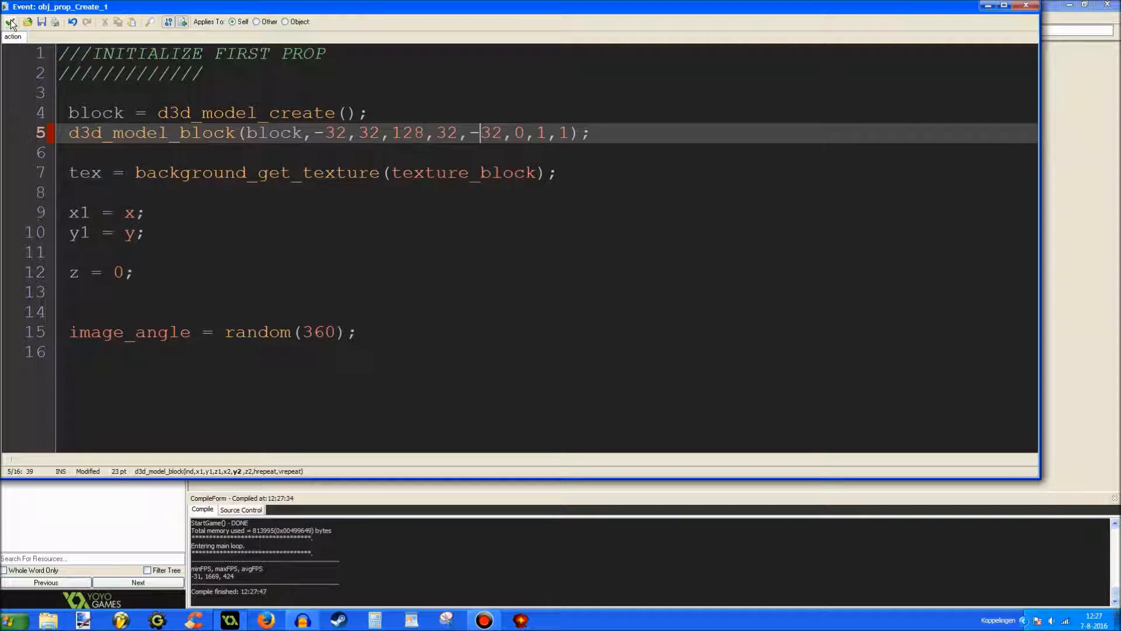
{"action": "double_click", "coordinate": [408, 133]}
{"action": "type", "text": "64"}
{"action": "left_click", "coordinate": [7, 21]}
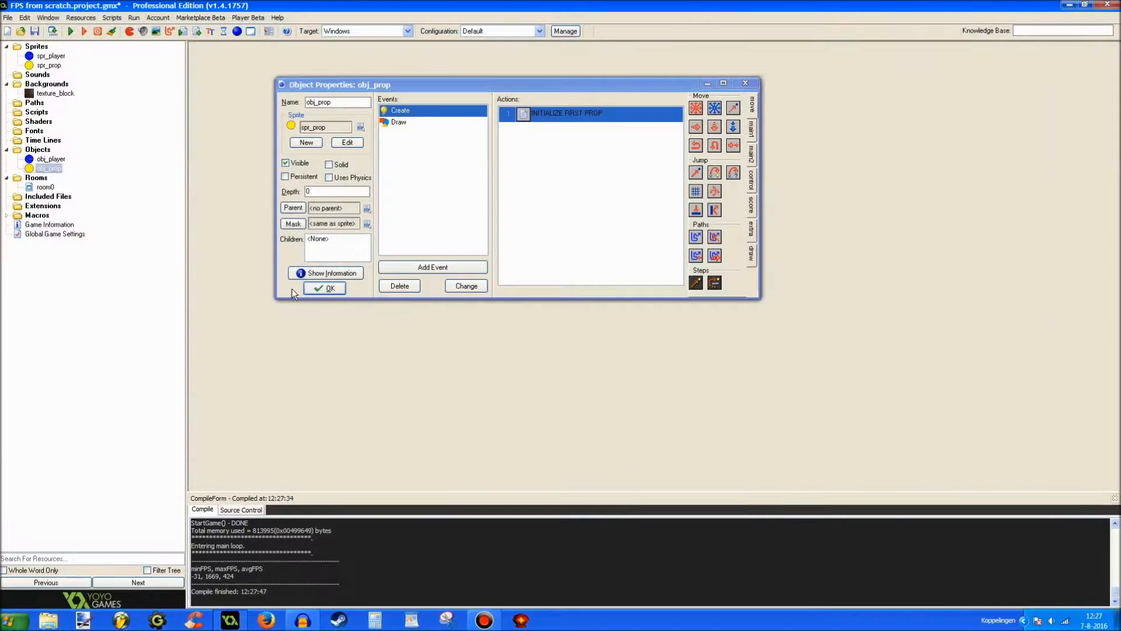
Step: Check MP7.gmmod and arm_mp7.gmmod under Included Files, then add a code action to obj_player's Create event
{"action": "double_click", "coordinate": [50, 159]}
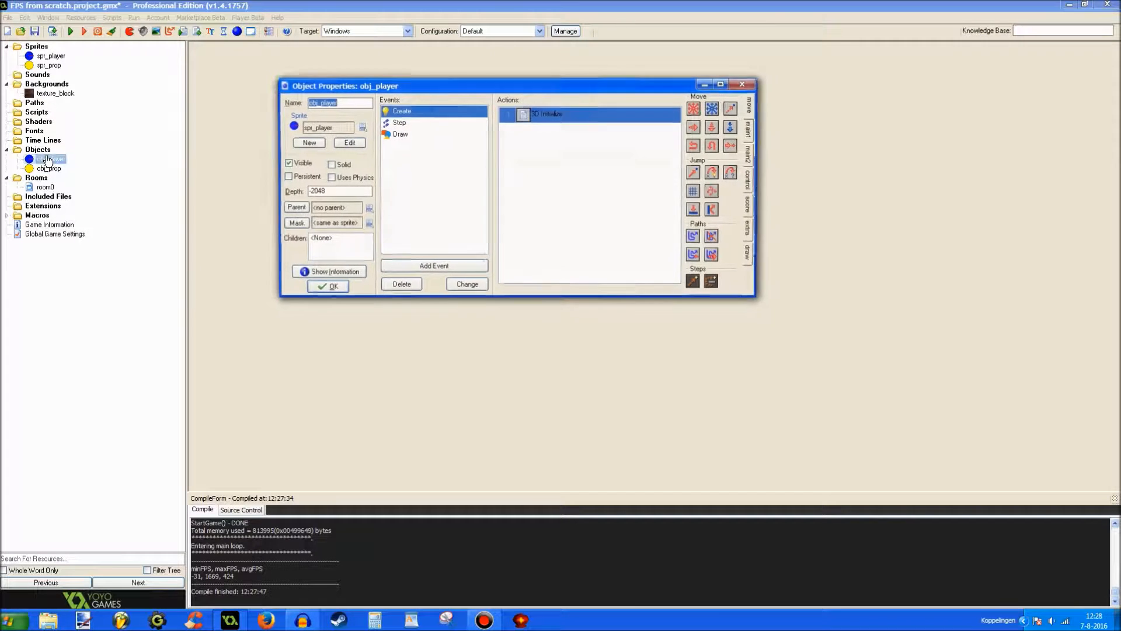
{"action": "left_click", "coordinate": [322, 290]}
{"action": "left_click", "coordinate": [17, 197]}
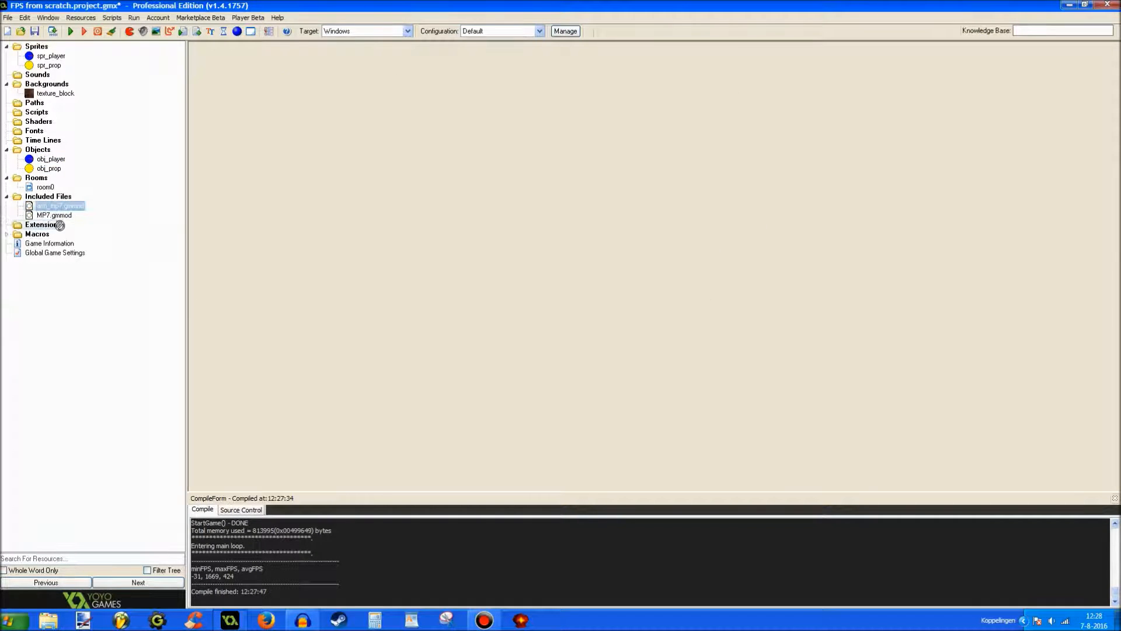
{"action": "left_click", "coordinate": [59, 215]}
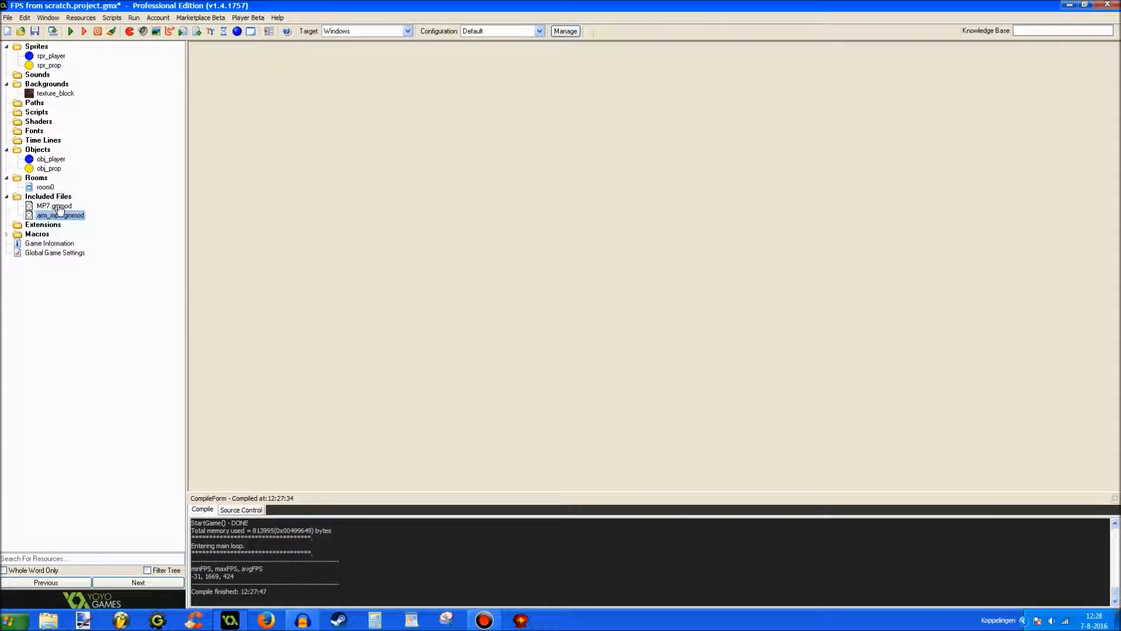
{"action": "double_click", "coordinate": [50, 158]}
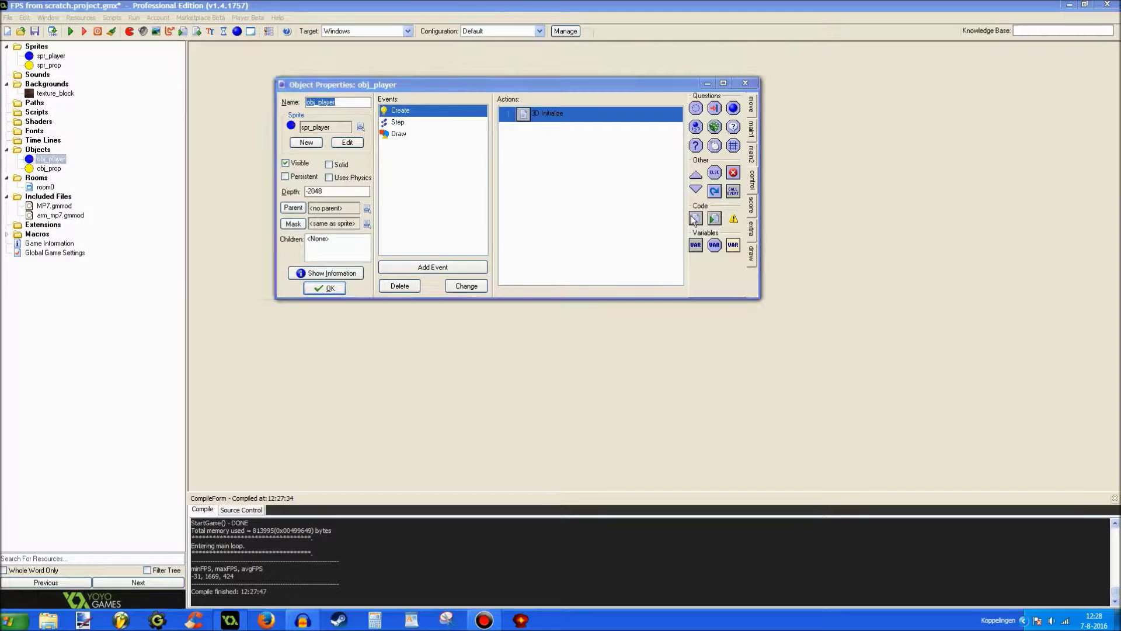
{"action": "left_click_drag", "start_coordinate": [695, 217], "coordinate": [587, 132]}
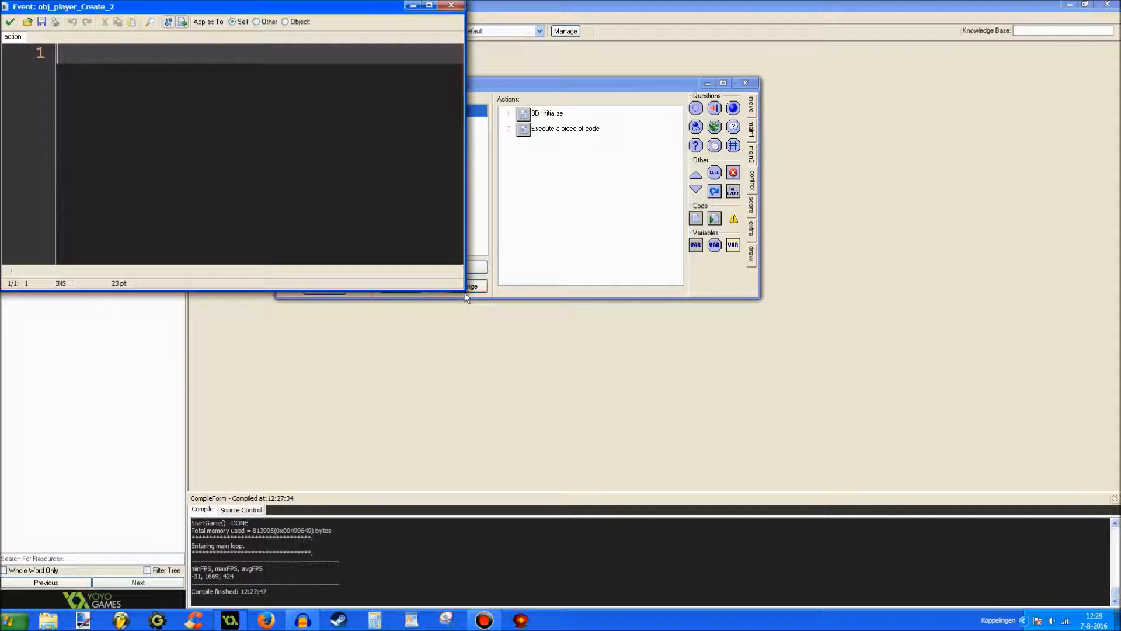
Step: Write mp7 = d3d_model_create() and load MP7.gmmod into it
{"action": "left_click_drag", "start_coordinate": [462, 289], "coordinate": [902, 449]}
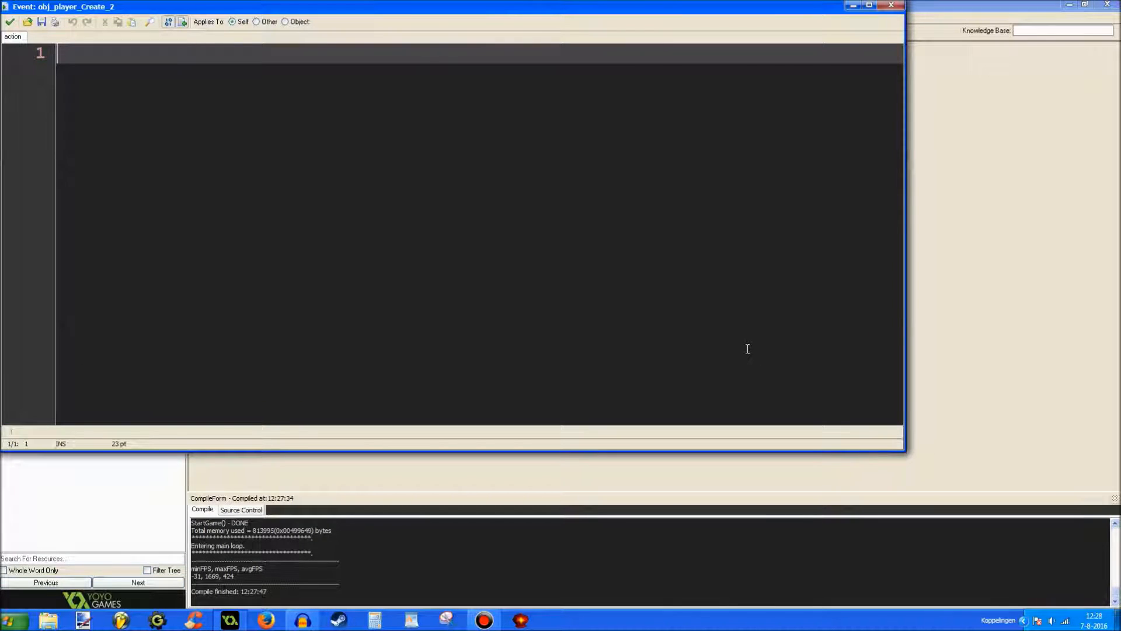
{"action": "type", "text": "///Gun"}
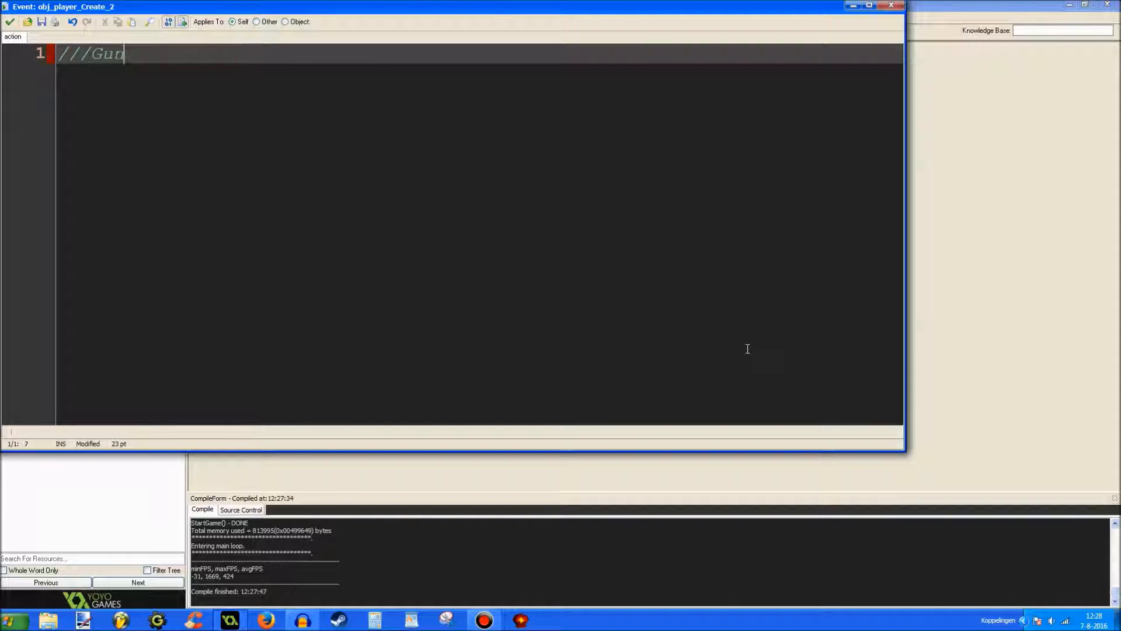
{"action": "type", "text": " models"}
{"action": "key", "text": "Return"}
{"action": "key", "text": "Return"}
{"action": "type", "text": "mo"}
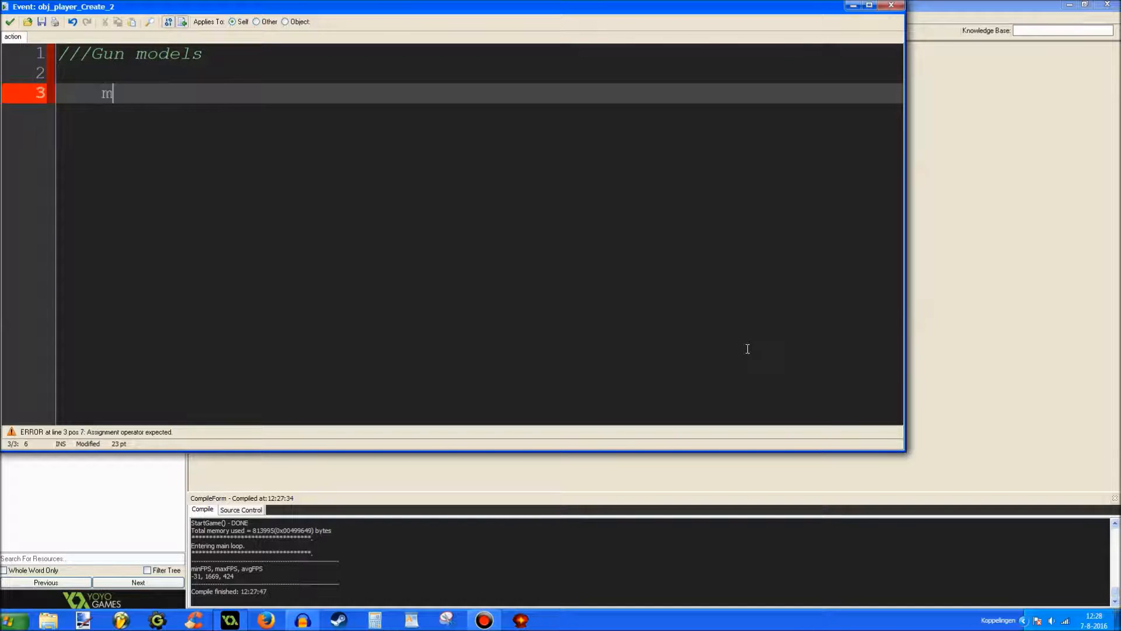
{"action": "type", "text": "del1 = d3d_mod"}
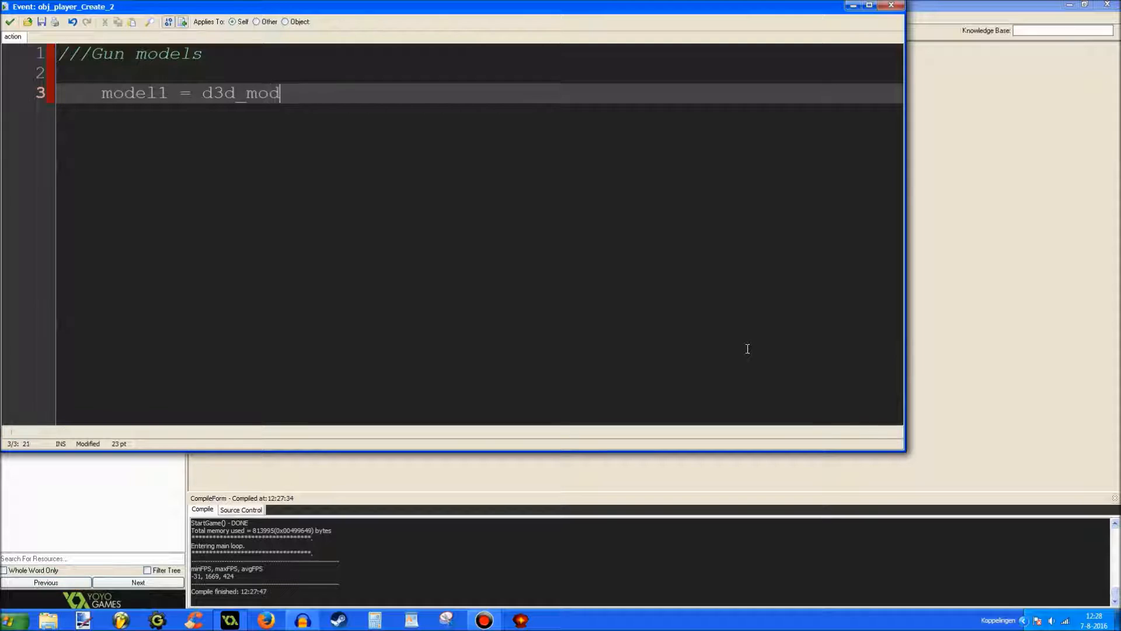
{"action": "key", "text": "BackSpace"}
{"action": "key", "text": "BackSpace"}
{"action": "key", "text": "BackSpace"}
{"action": "key", "text": "BackSpace"}
{"action": "key", "text": "BackSpace"}
{"action": "key", "text": "BackSpace"}
{"action": "type", "text": "gu"}
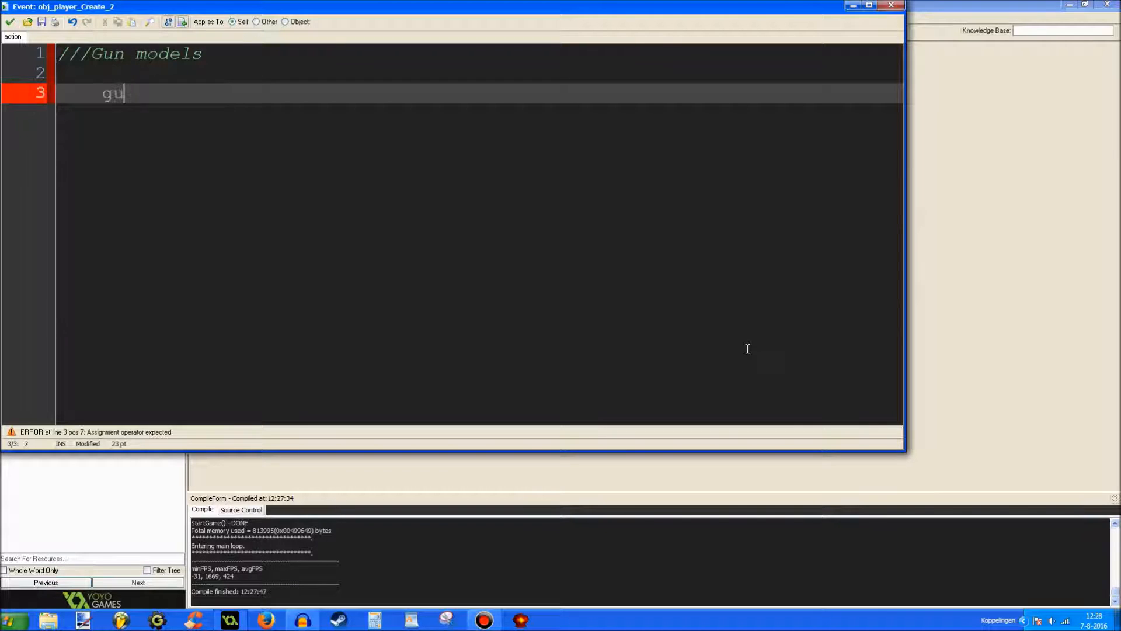
{"action": "type", "text": "n1"}
{"action": "key", "text": "BackSpace"}
{"action": "key", "text": "BackSpace"}
{"action": "key", "text": "BackSpace"}
{"action": "type", "text": "mp"}
{"action": "type", "text": "7 = d3d"}
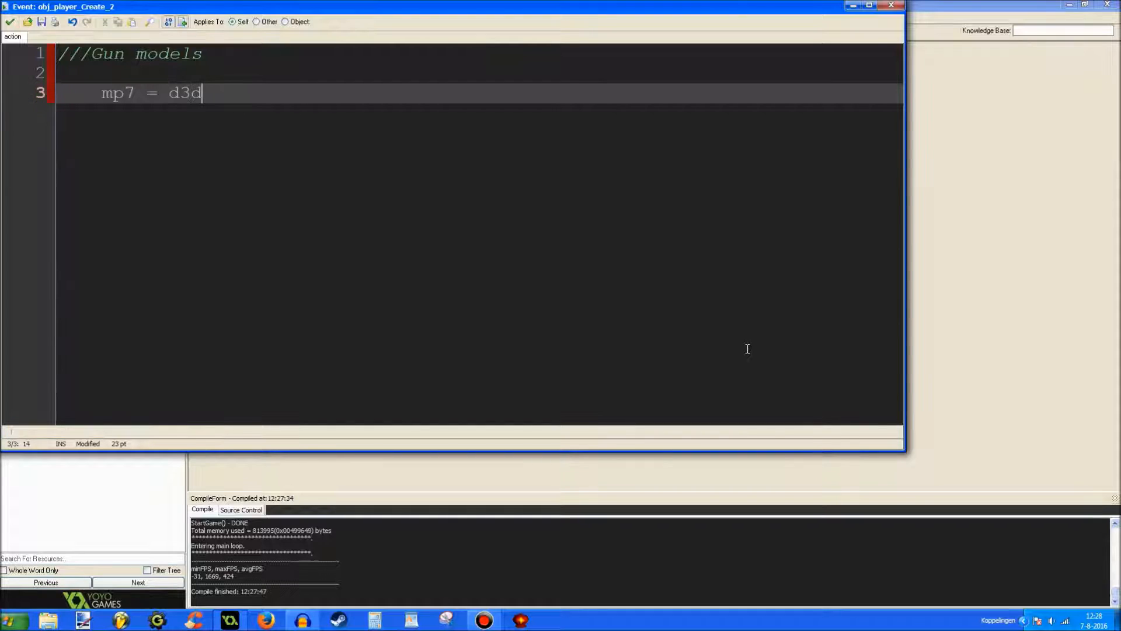
{"action": "type", "text": "_model_create();"}
{"action": "key", "text": "Return"}
{"action": "type", "text": "d3"}
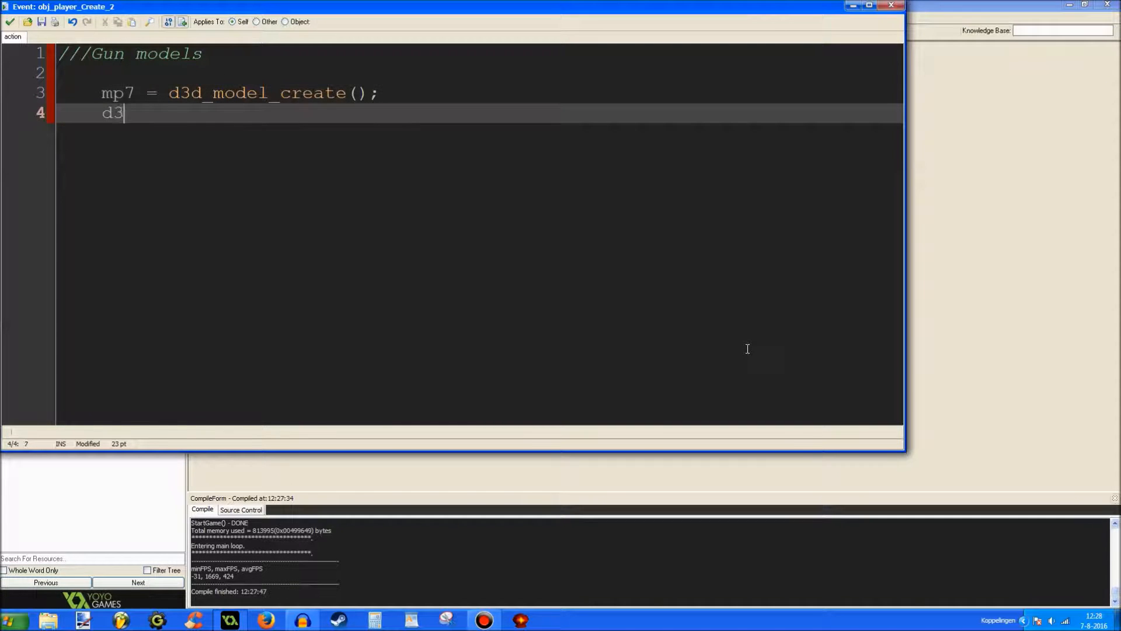
{"action": "type", "text": "d_model_load("}
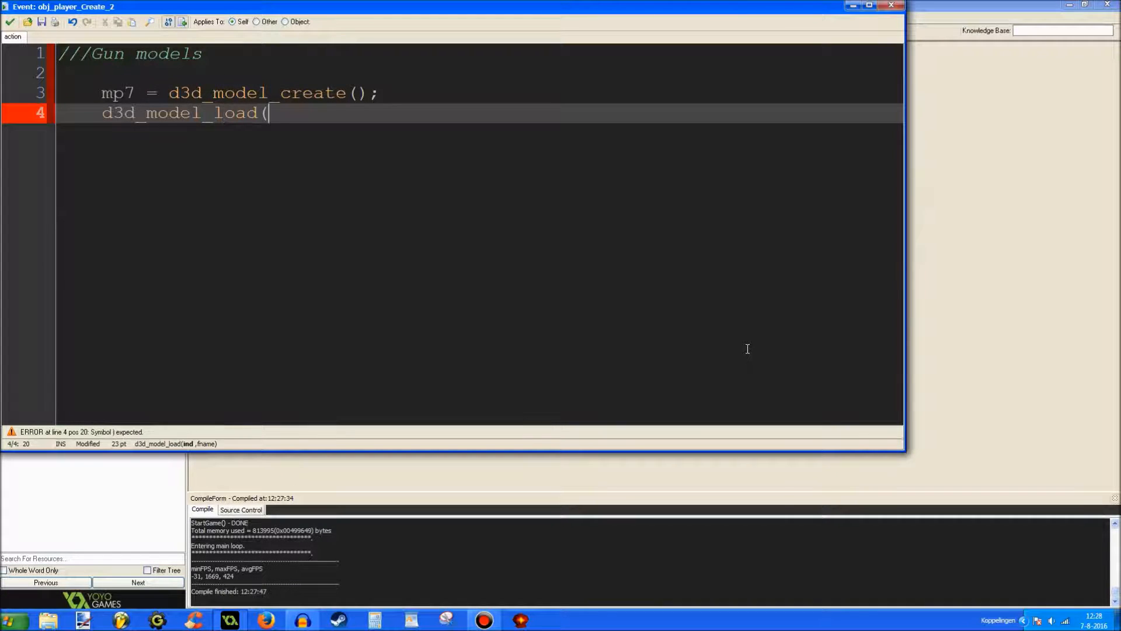
{"action": "type", "text": "mp7,\"MP7"}
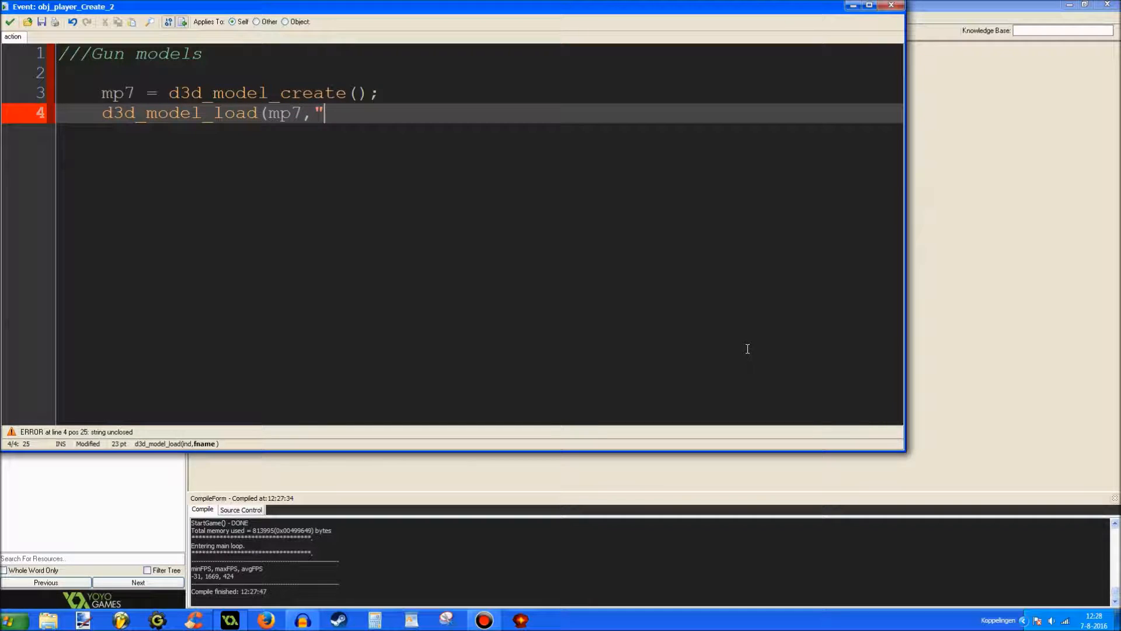
{"action": "type", "text": ".gmmod"}
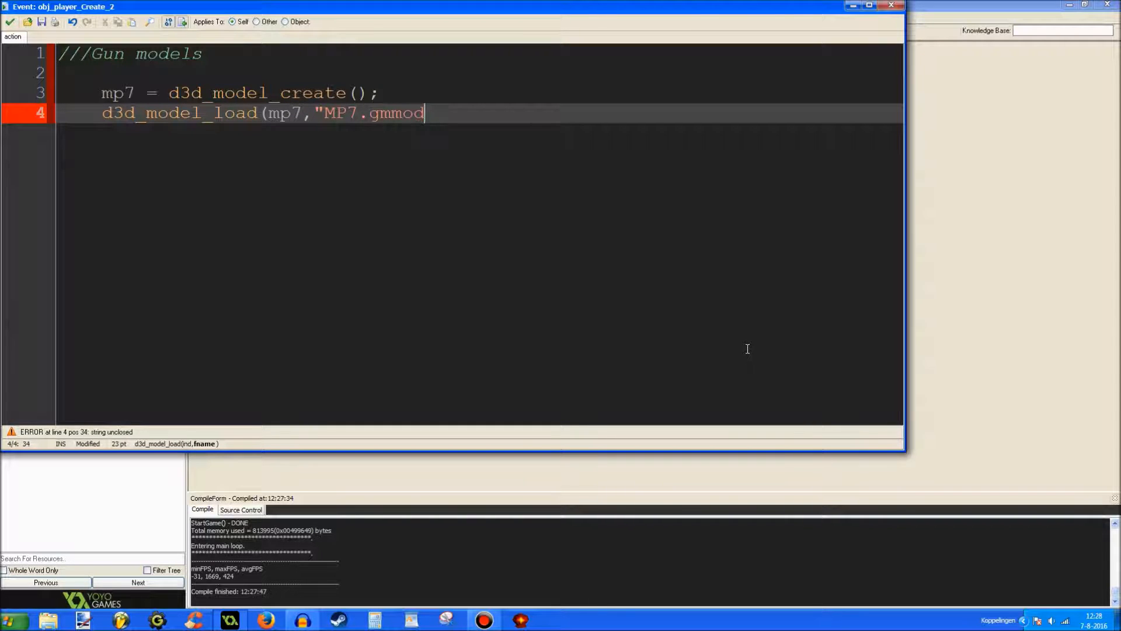
{"action": "type", "text": "\");"}
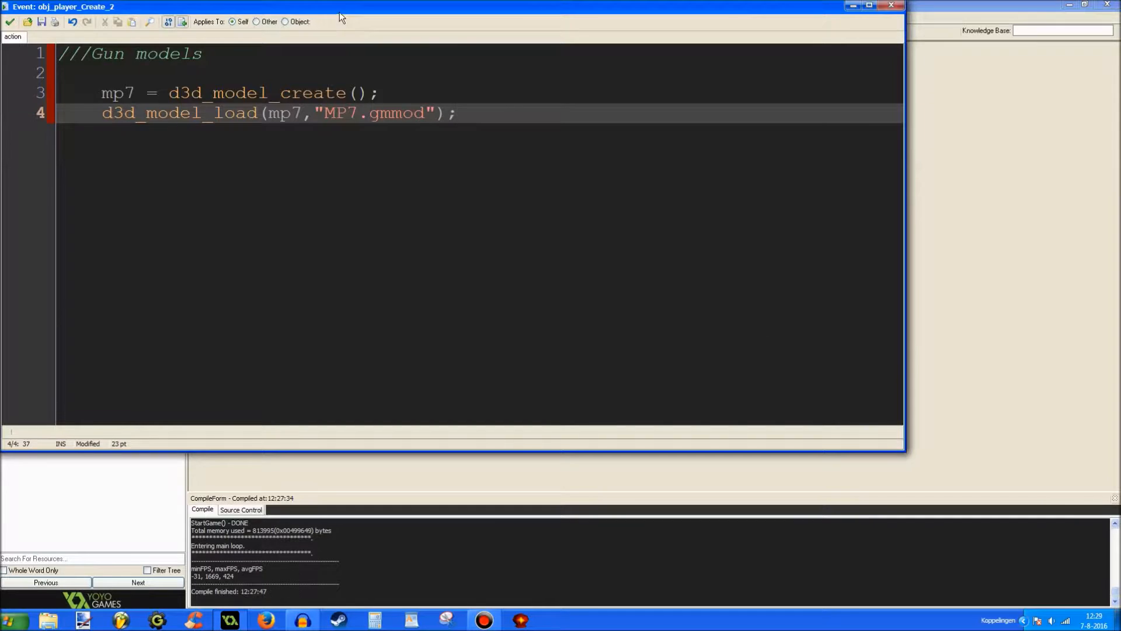
Step: Write arm = d3d_model_create() and load arm_mp7.gmmod into it
{"action": "left_click_drag", "start_coordinate": [339, 12], "coordinate": [542, 62]}
{"action": "key", "text": "Return"}
{"action": "key", "text": "Return"}
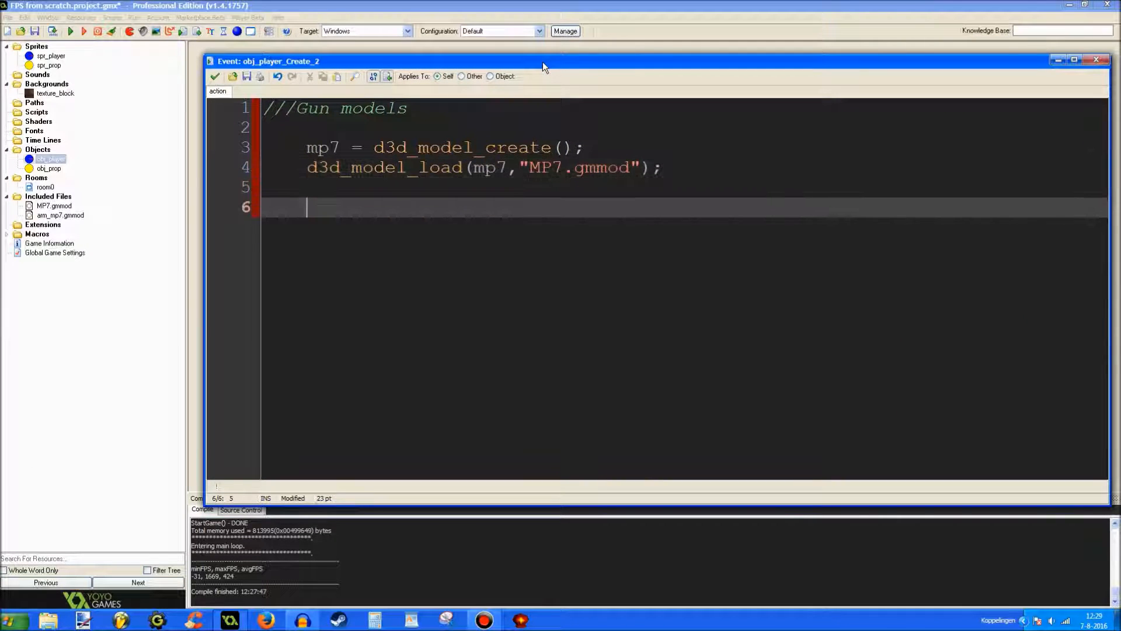
{"action": "type", "text": "arm "}
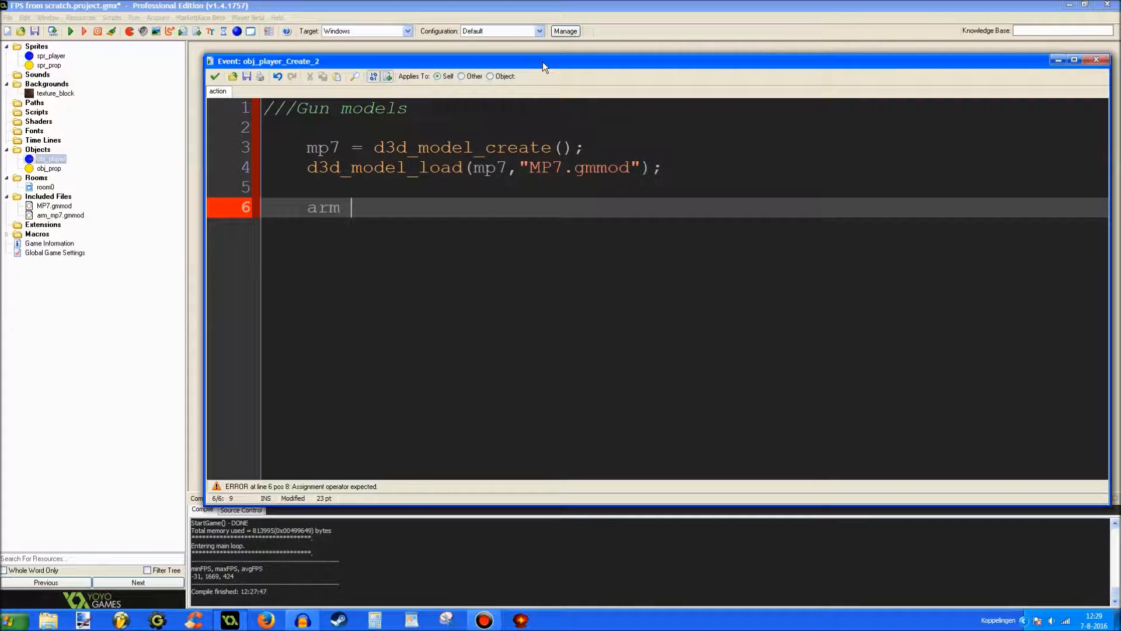
{"action": "type", "text": "= d3d_model_cr"}
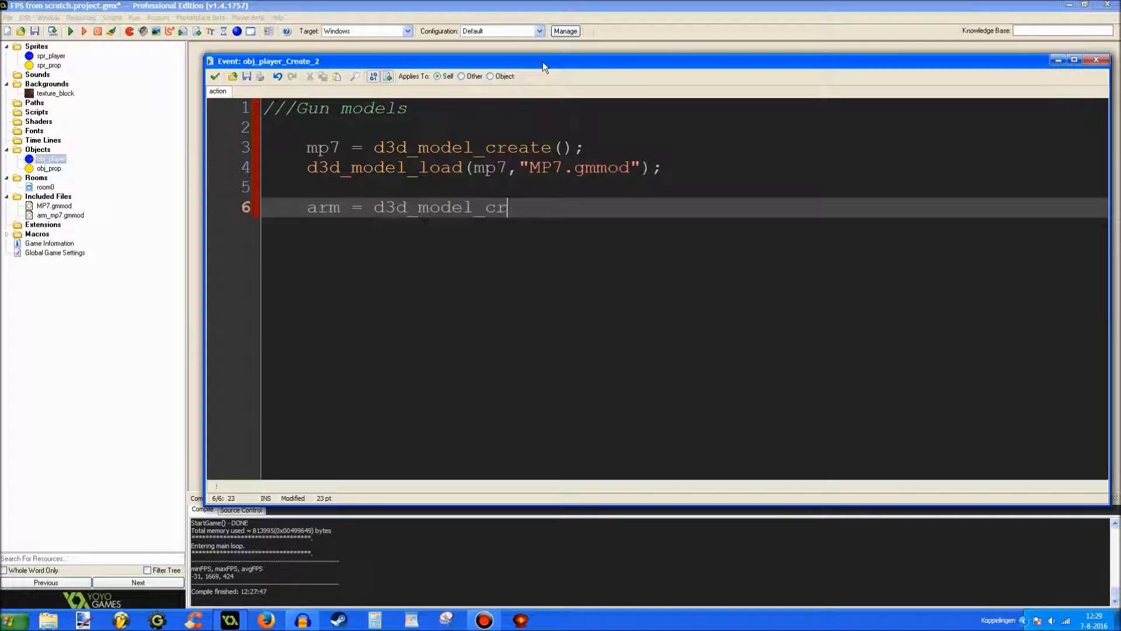
{"action": "type", "text": "eate()"}
{"action": "key", "text": "Return"}
{"action": "key", "text": "BackSpace"}
{"action": "type", "text": ";"}
{"action": "key", "text": "Return"}
{"action": "type", "text": "d3d_model"}
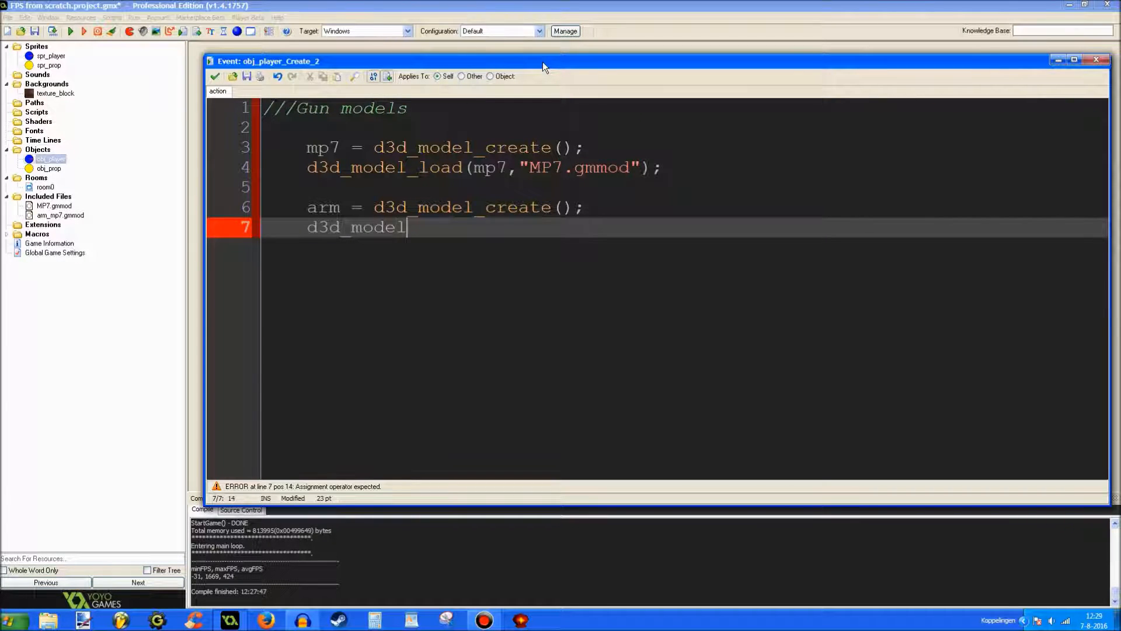
{"action": "type", "text": "_load(arm,"}
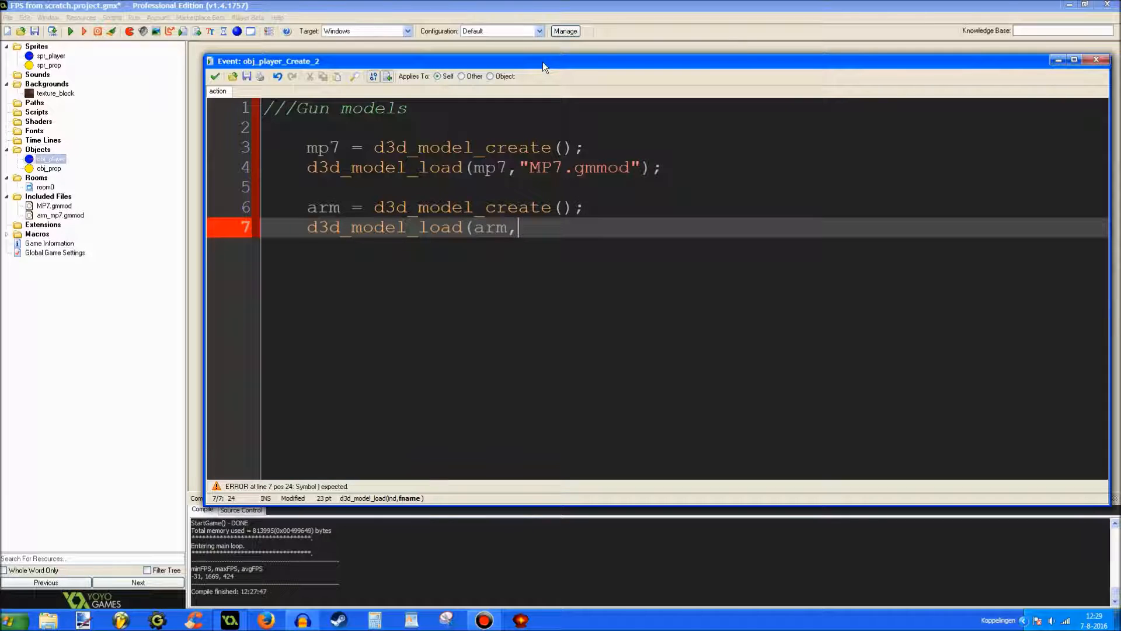
{"action": "type", "text": "\"arm_mp7.gmm"}
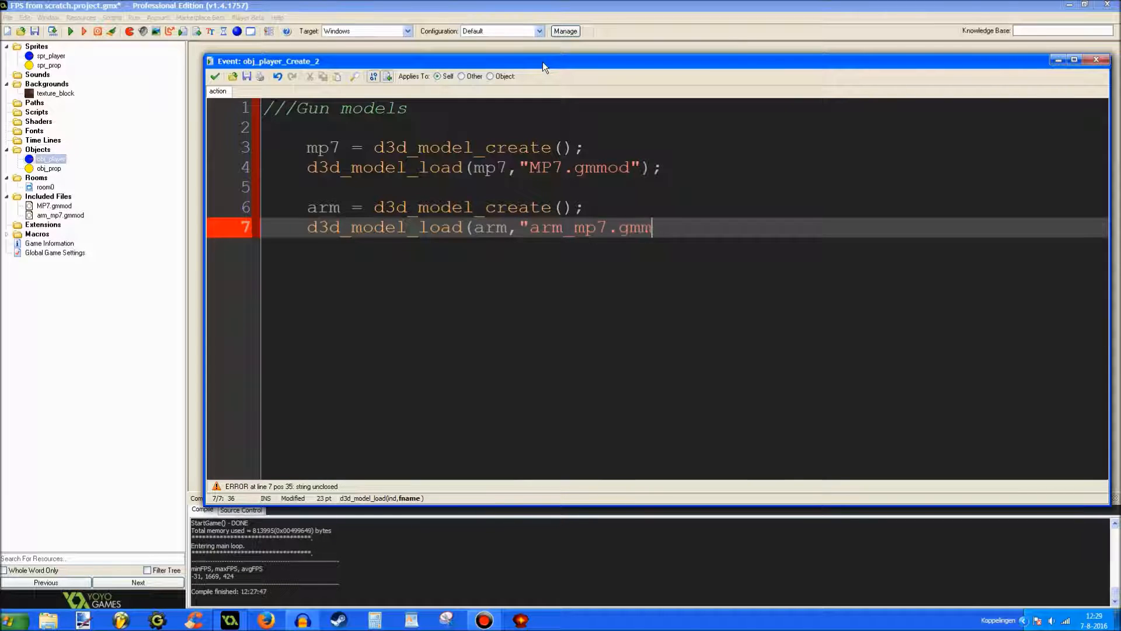
{"action": "type", "text": "od\");"}
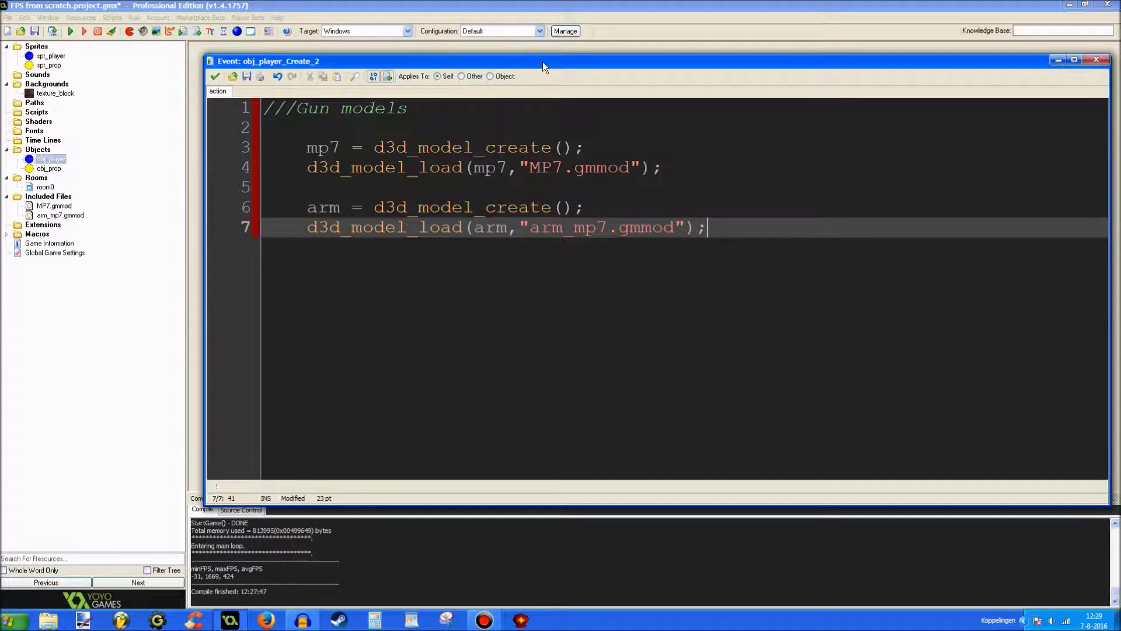
{"action": "key", "text": "Return"}
{"action": "key", "text": "Return"}
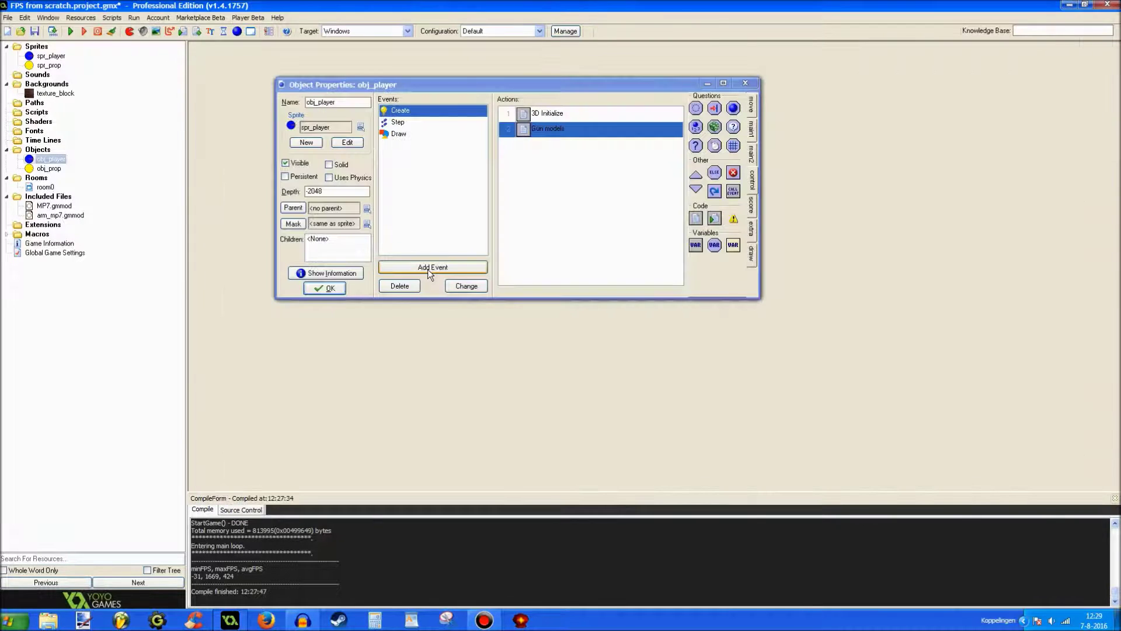
Step: Add a 'Draw the gun models' code action to obj_player's Draw event
{"action": "left_click", "coordinate": [430, 267]}
{"action": "left_click", "coordinate": [596, 340]}
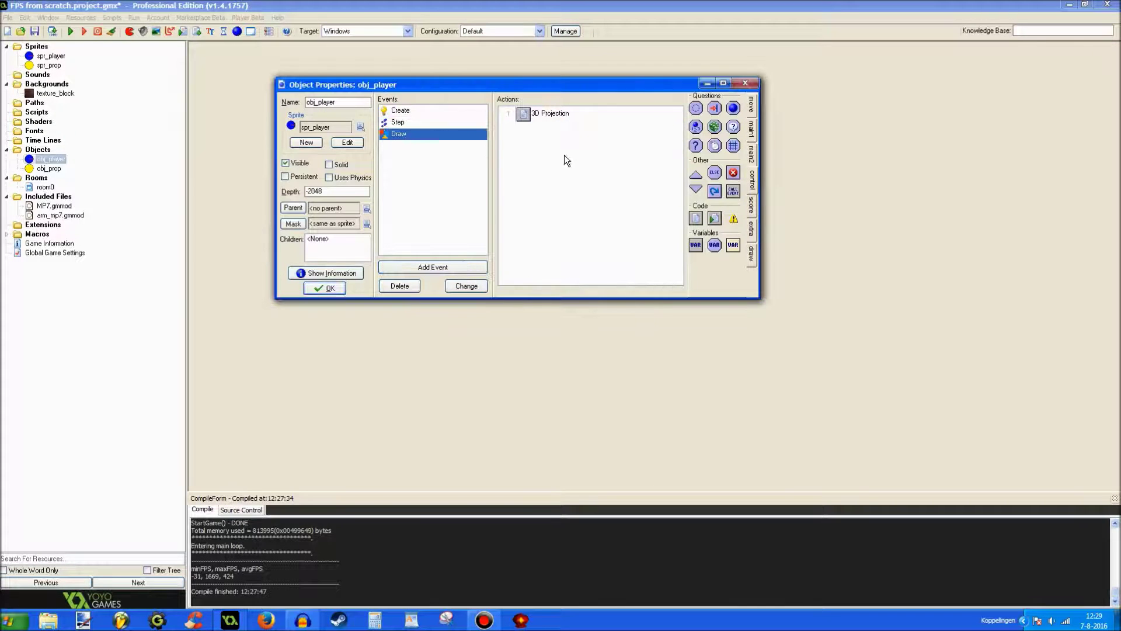
{"action": "left_click", "coordinate": [695, 218]}
{"action": "type", "text": "///DR"}
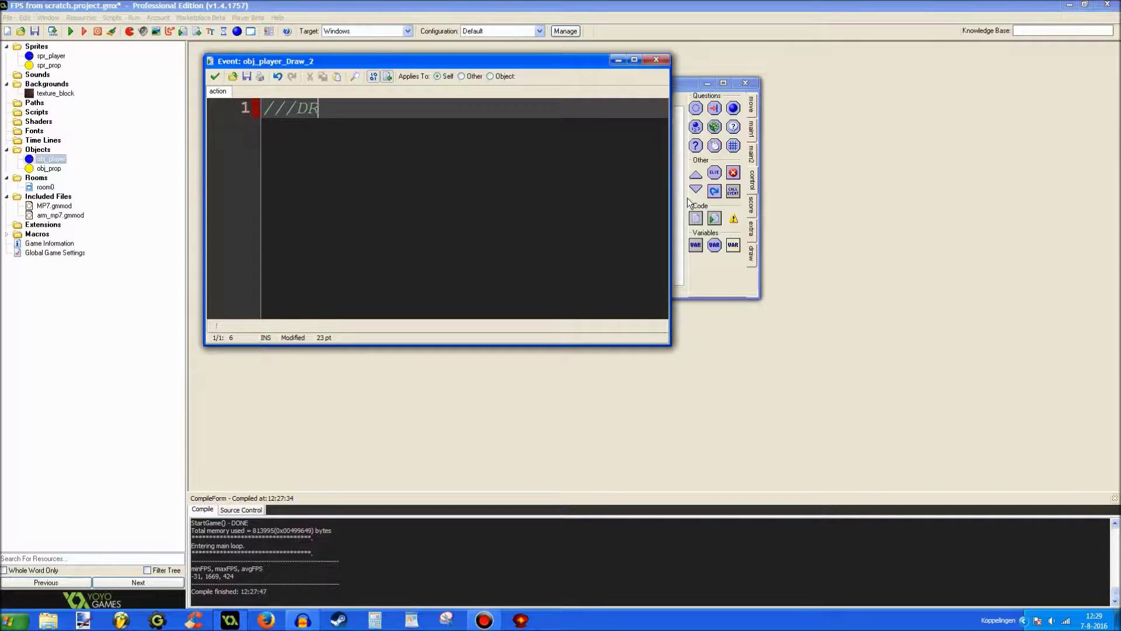
{"action": "key", "text": "BackSpace"}
{"action": "type", "text": "raw the gun models"}
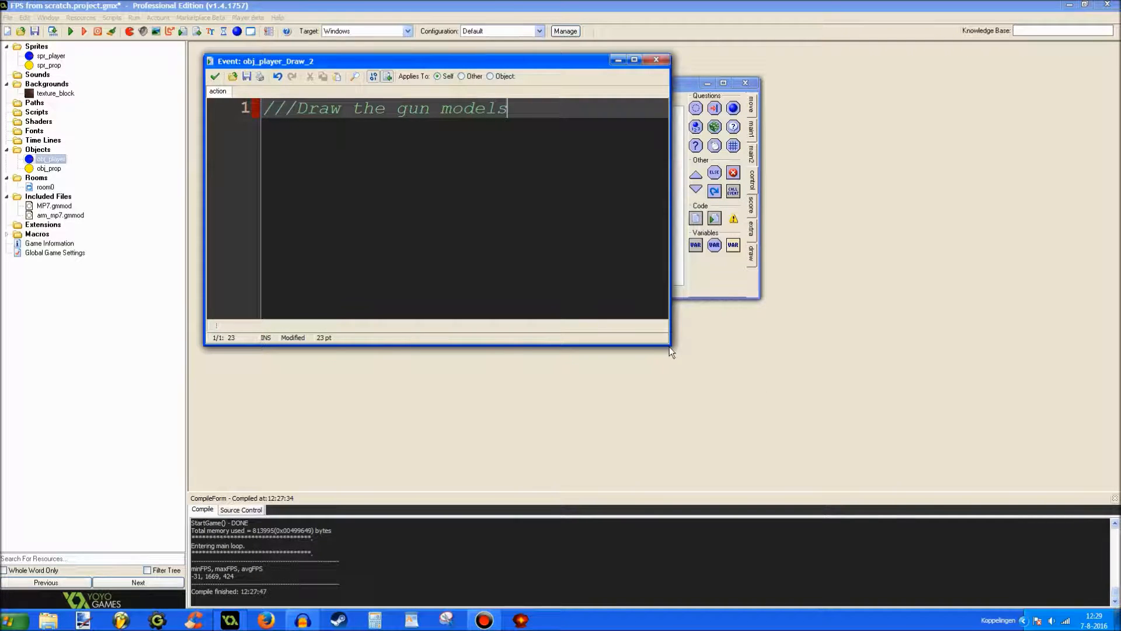
{"action": "left_click_drag", "start_coordinate": [668, 343], "coordinate": [1007, 443]}
{"action": "key", "text": "Return"}
{"action": "key", "text": "Return"}
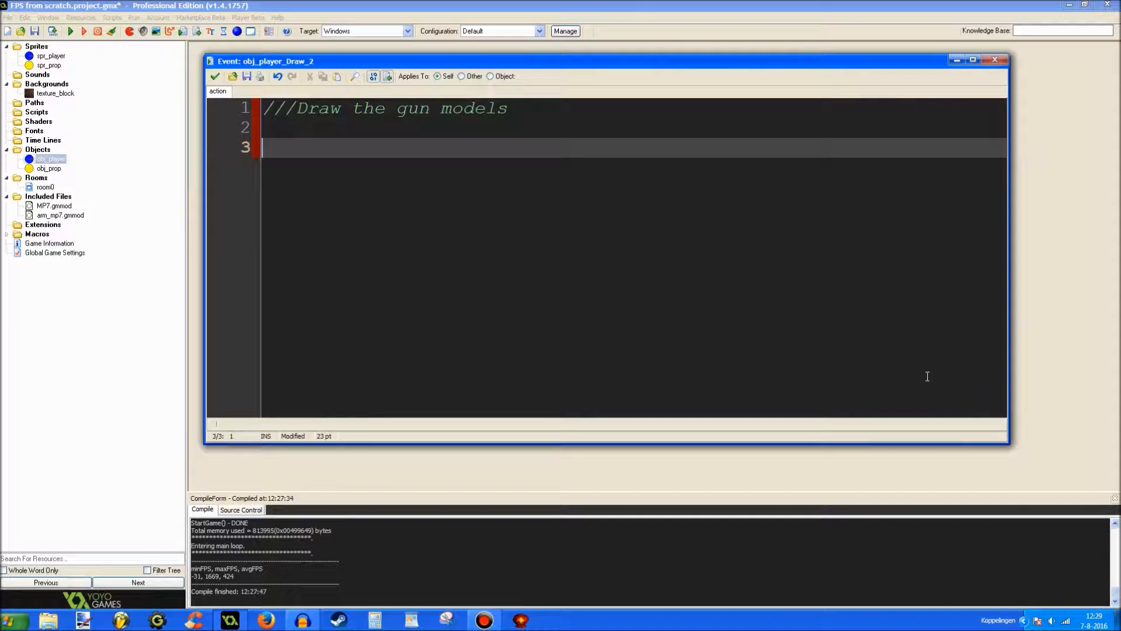
{"action": "type", "text": "d3d_transform_s"}
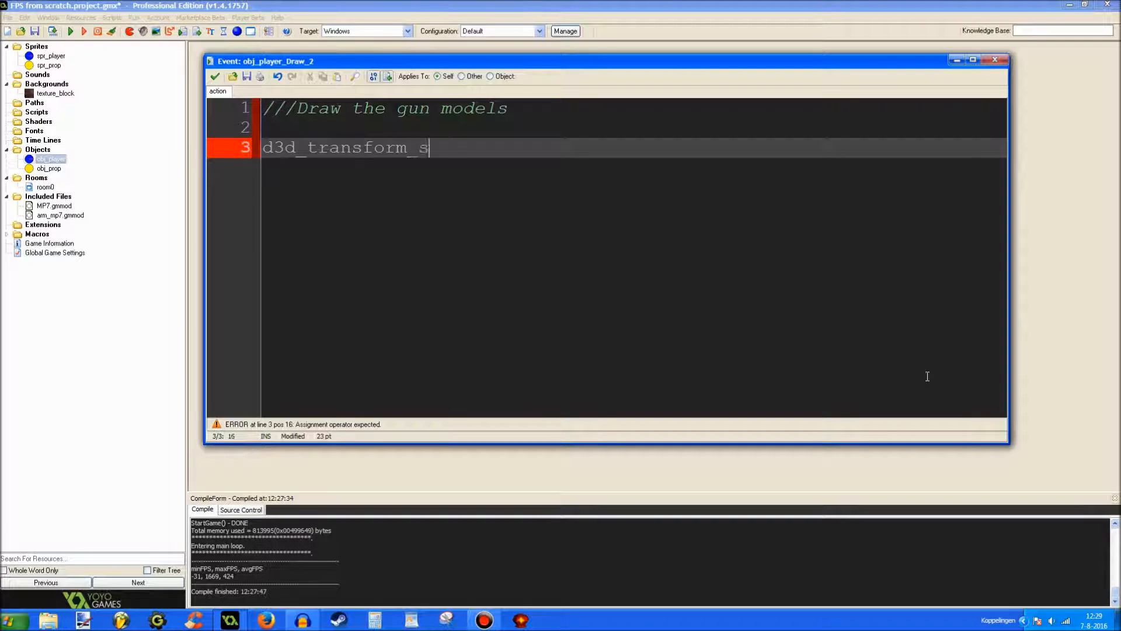
{"action": "type", "text": "et_identity();"}
Step: Write the identity reset, translation to x,y,z+zto and pitch and direction rotations
{"action": "key", "text": "Return"}
{"action": "type", "text": "d3"}
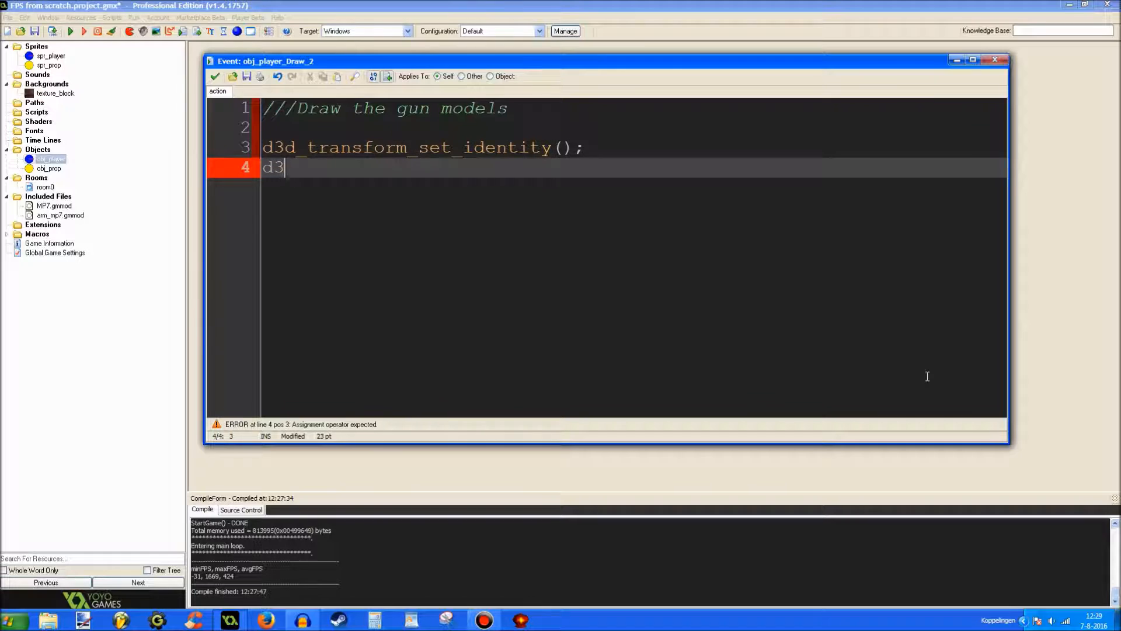
{"action": "type", "text": "d_tt"}
{"action": "type", "text": "ransform"}
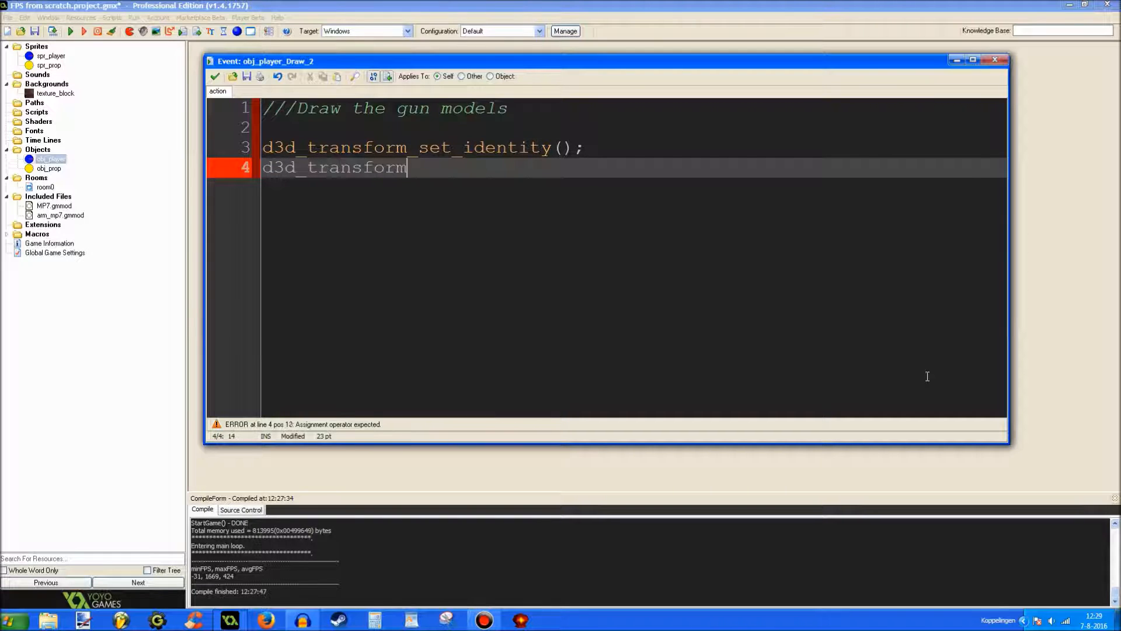
{"action": "type", "text": "dd_trn"}
{"action": "key", "text": "BackSpace"}
{"action": "type", "text": "anslation(4,"}
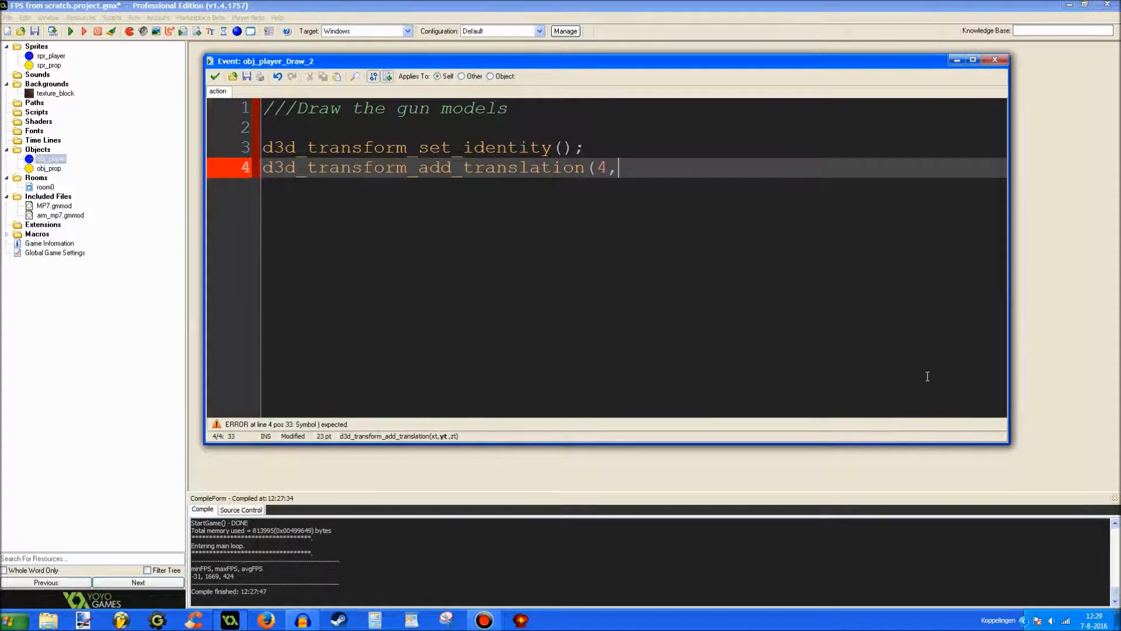
{"action": "type", "text": "3,-3);"}
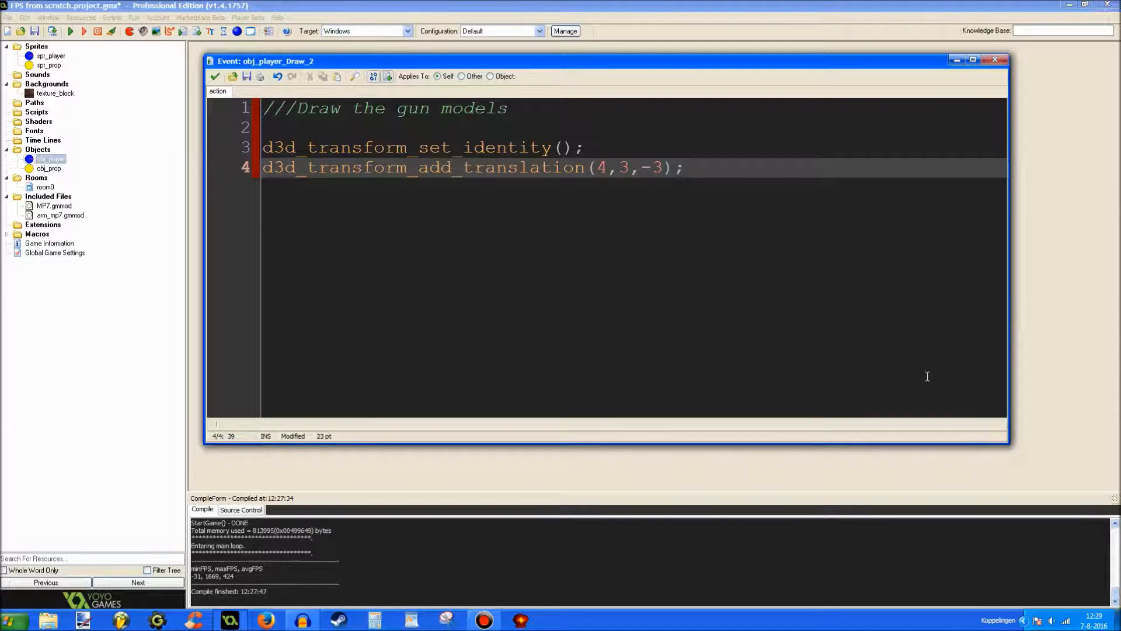
{"action": "key", "text": "Return"}
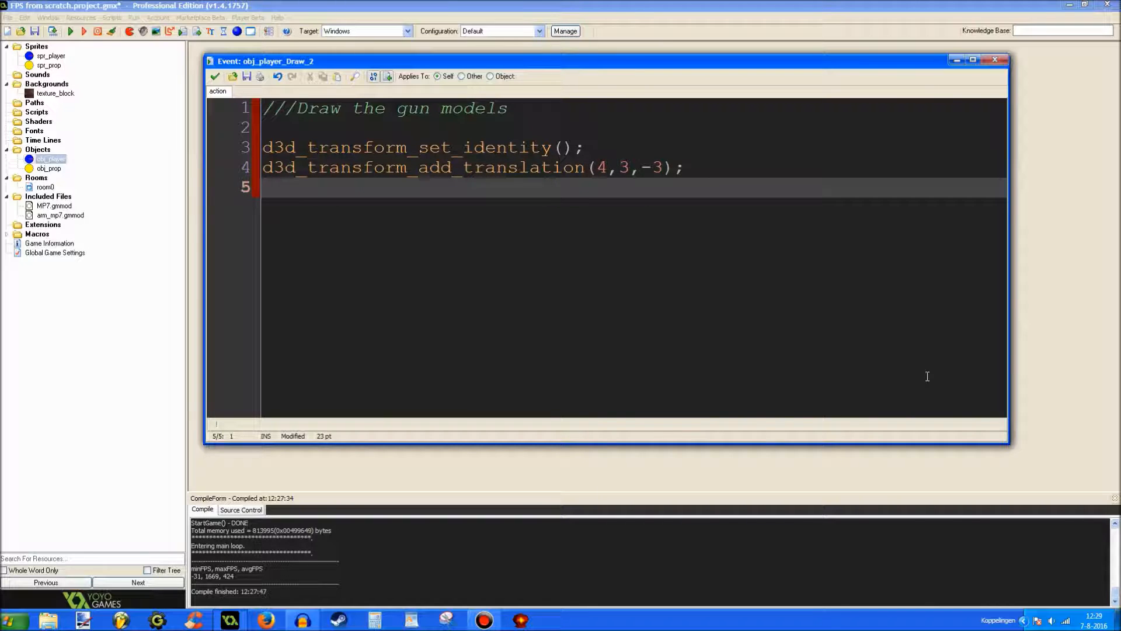
{"action": "type", "text": "d3"}
{"action": "key", "text": "BackSpace"}
{"action": "type", "text": "_"}
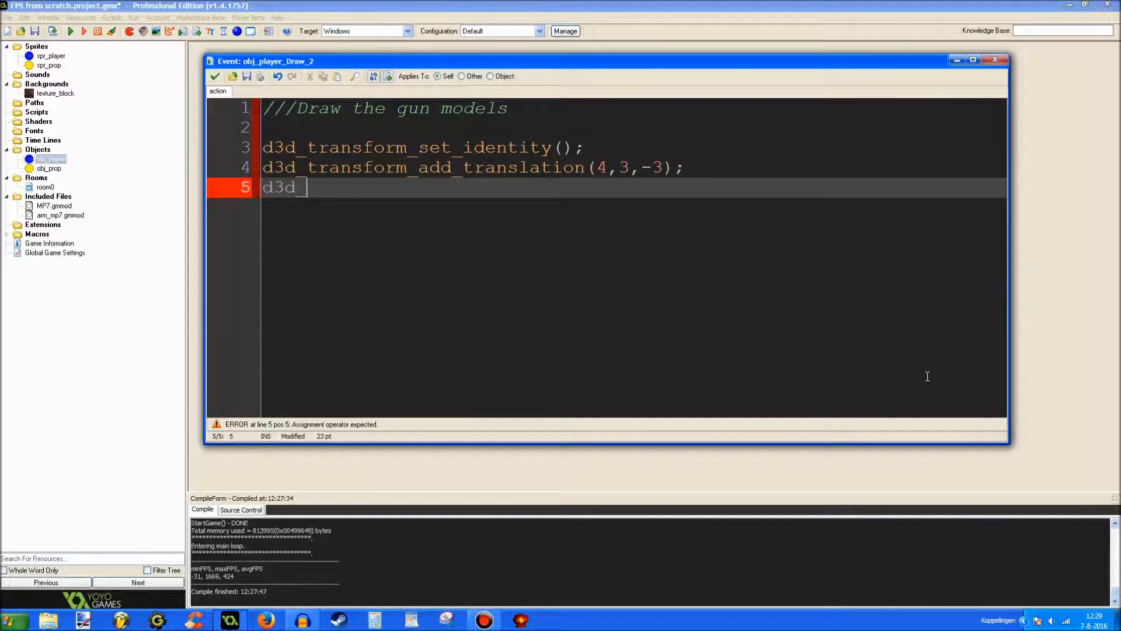
{"action": "type", "text": "transform_"}
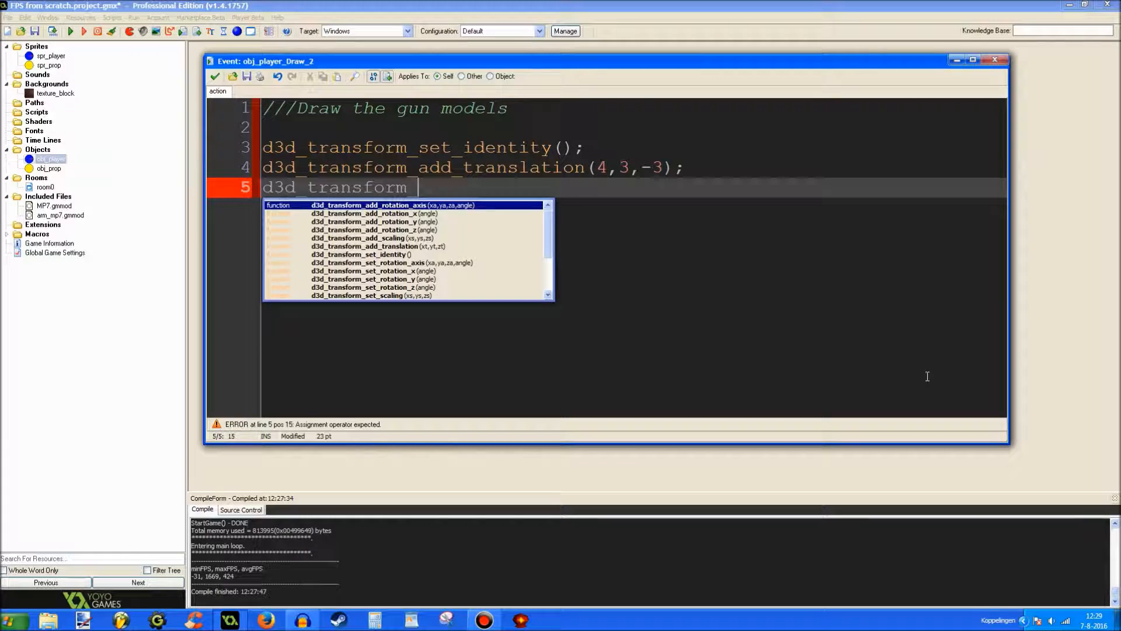
{"action": "type", "text": "add_rotation"}
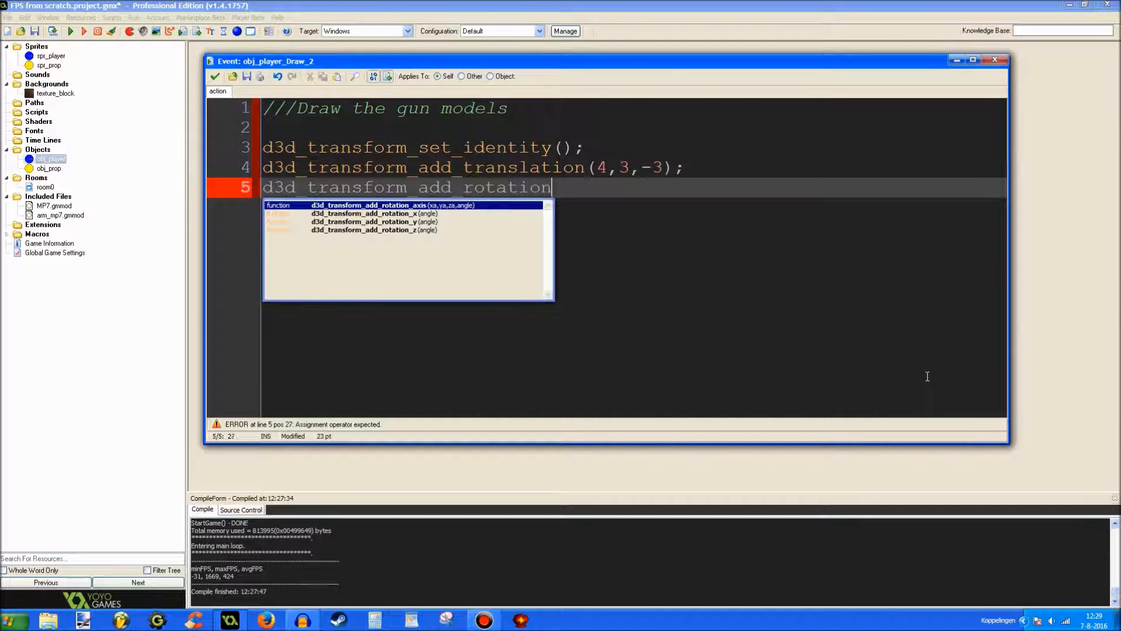
{"action": "type", "text": "_y(pitch);"}
{"action": "key", "text": "Return"}
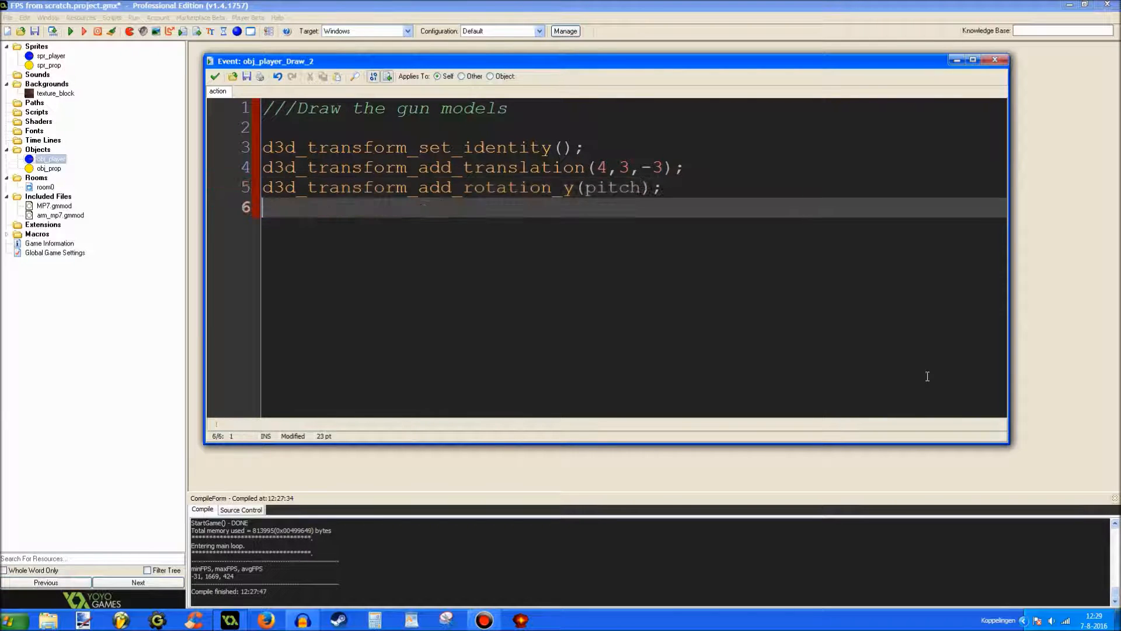
{"action": "type", "text": "d3d_tran"}
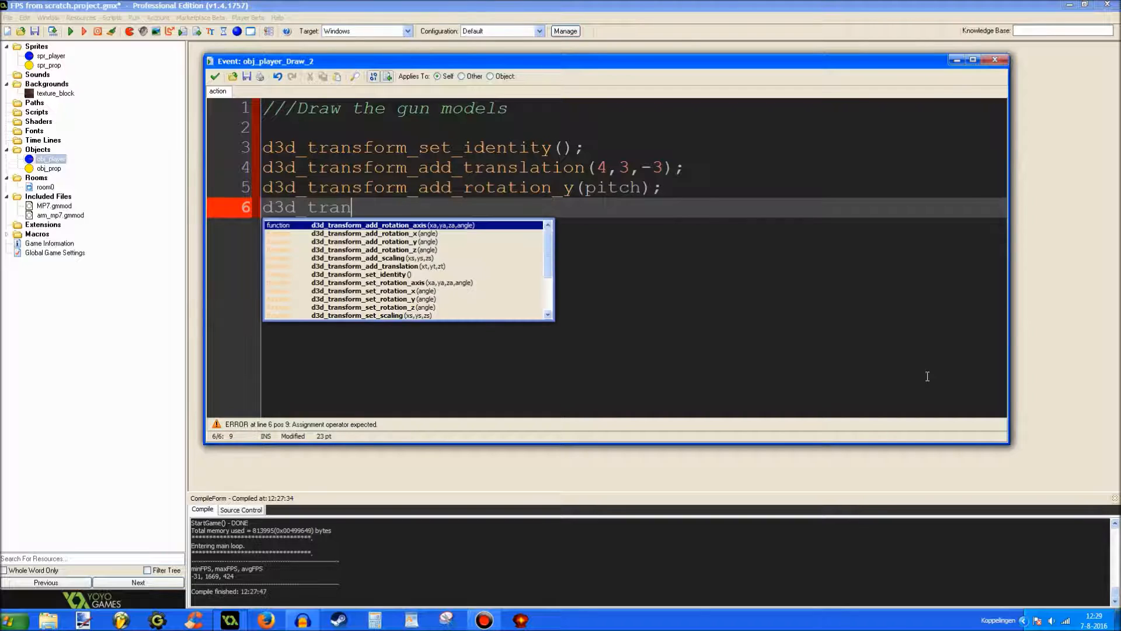
{"action": "type", "text": "sform_add"}
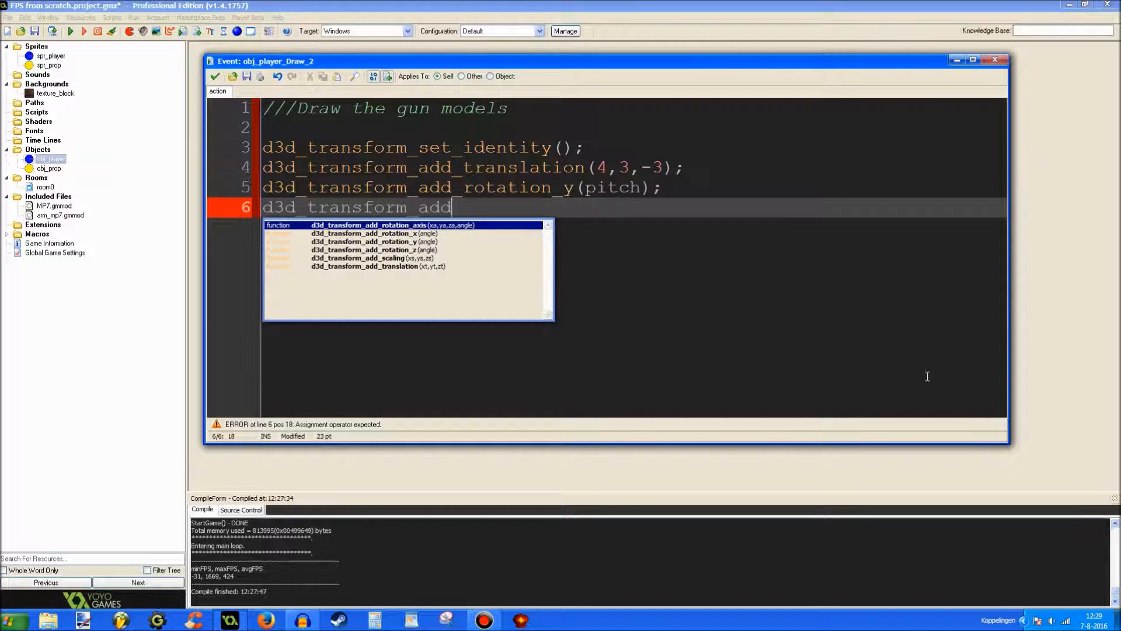
{"action": "type", "text": "_rotation_z("}
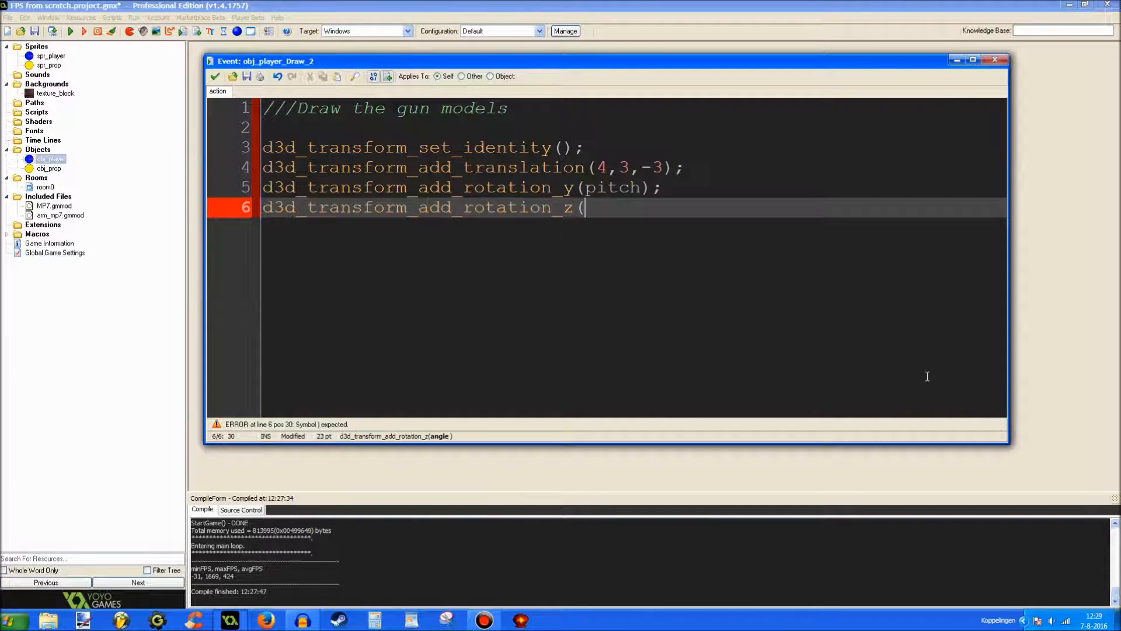
{"action": "type", "text": "direction);"}
{"action": "key", "text": "Return"}
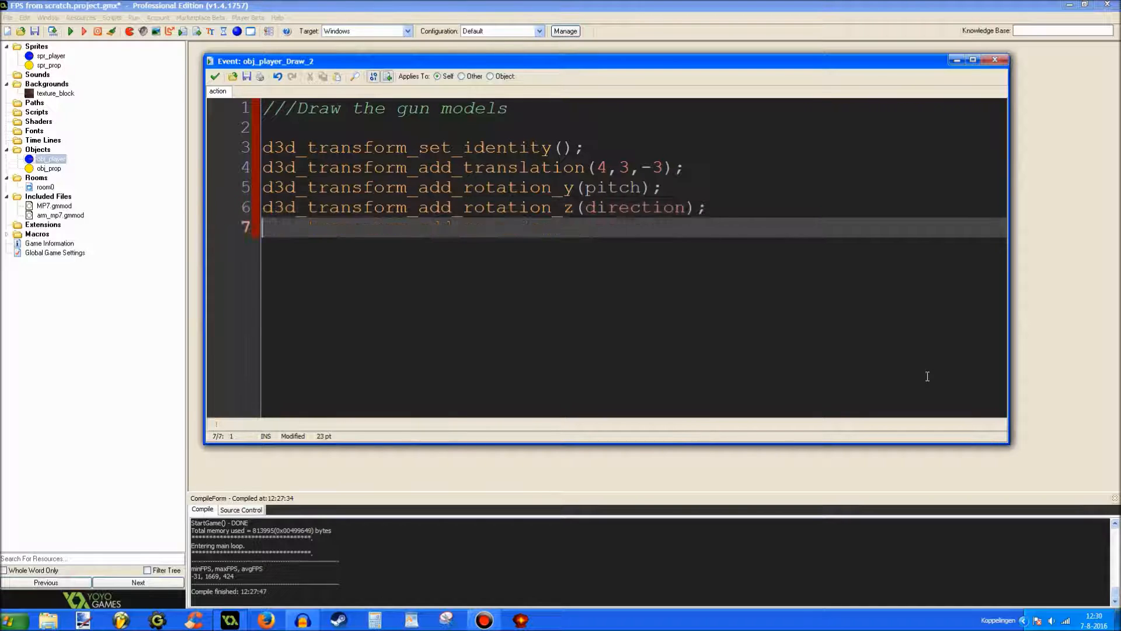
{"action": "type", "text": "d3d"}
Step: Add the gun offset translation and d3d_model_draw calls for mp7 and arm
{"action": "key", "text": "BackSpace"}
{"action": "type", "text": "m"}
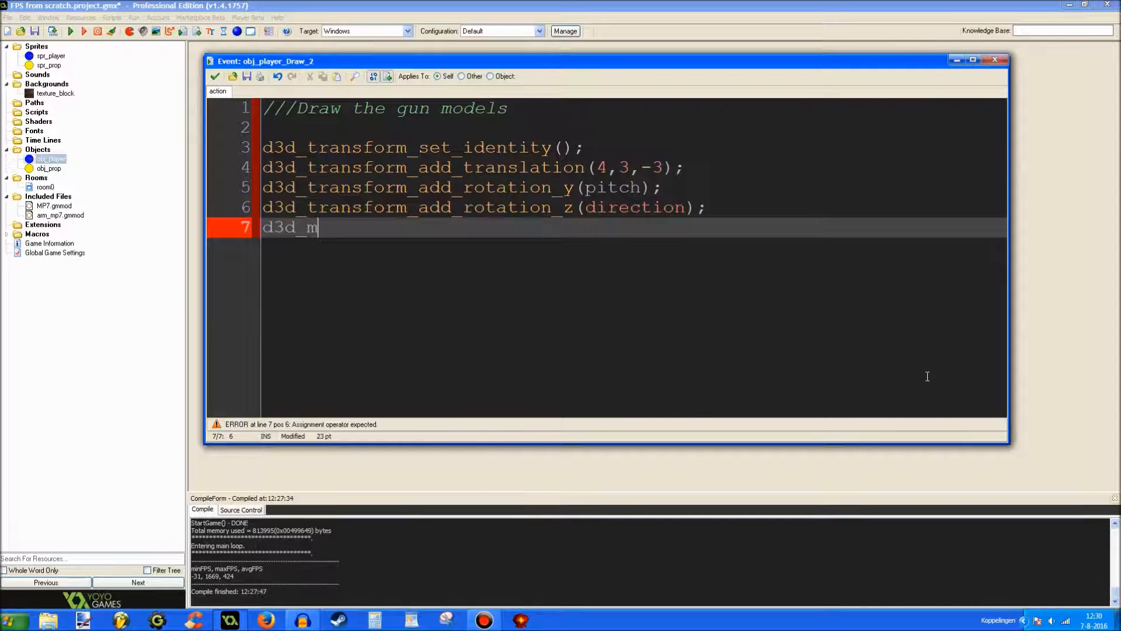
{"action": "key", "text": "BackSpace"}
{"action": "type", "text": "transform_add_"}
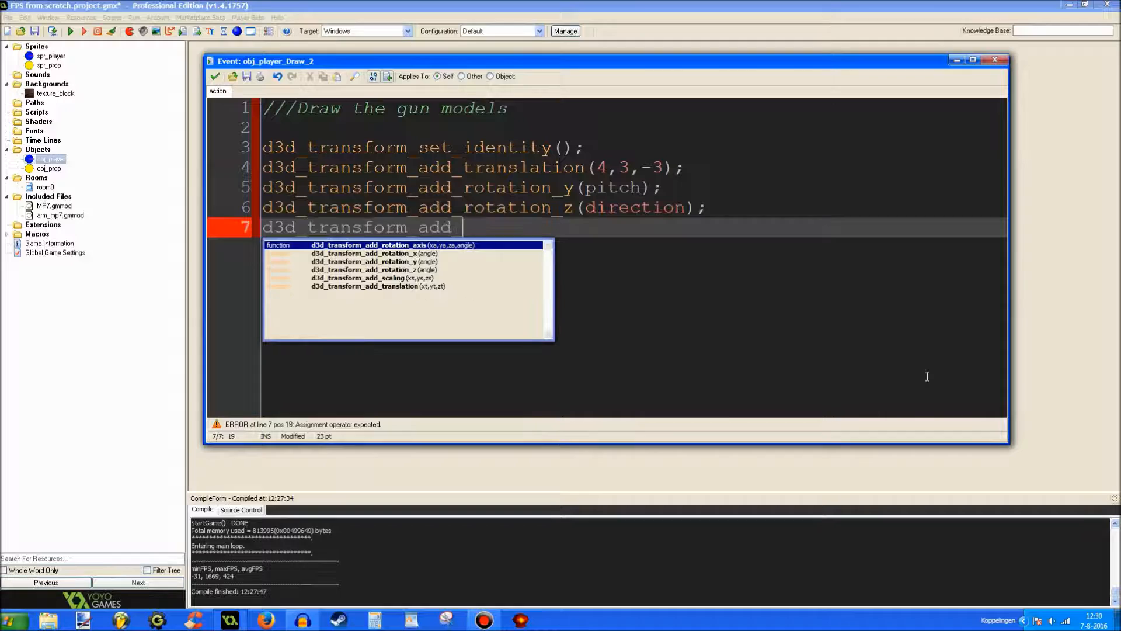
{"action": "type", "text": "translation("}
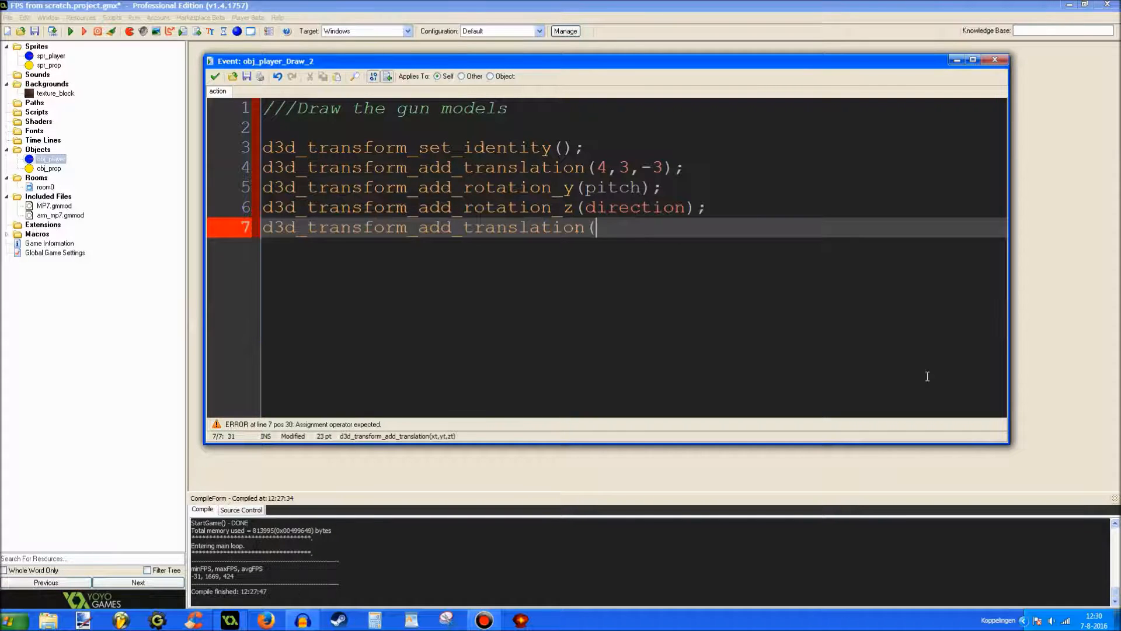
{"action": "type", "text": "x,y,z + zto"}
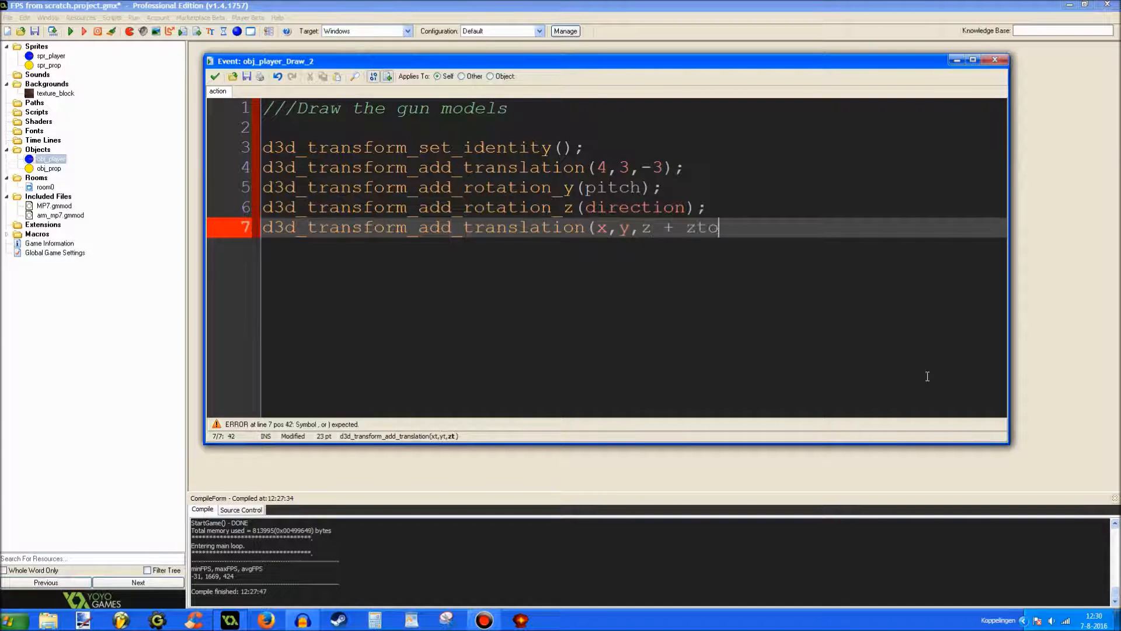
{"action": "type", "text": ");"}
{"action": "key", "text": "Return"}
{"action": "type", "text": "d3d_model_D"}
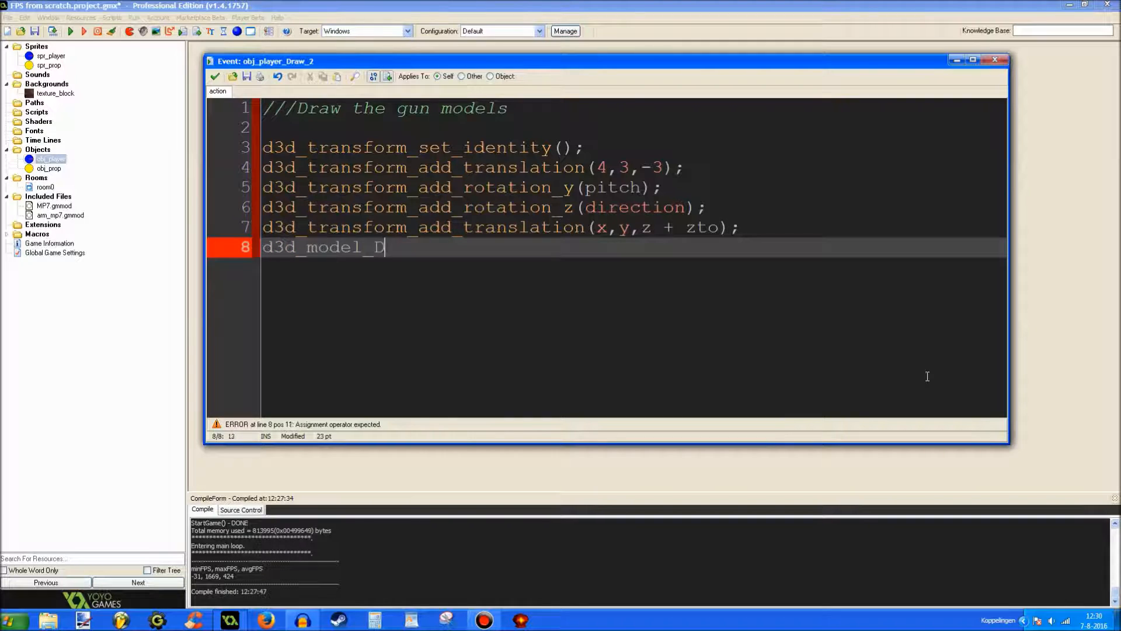
{"action": "key", "text": "BackSpace"}
{"action": "key", "text": "BackSpace"}
{"action": "key", "text": "BackSpace"}
{"action": "type", "text": "draw(s"}
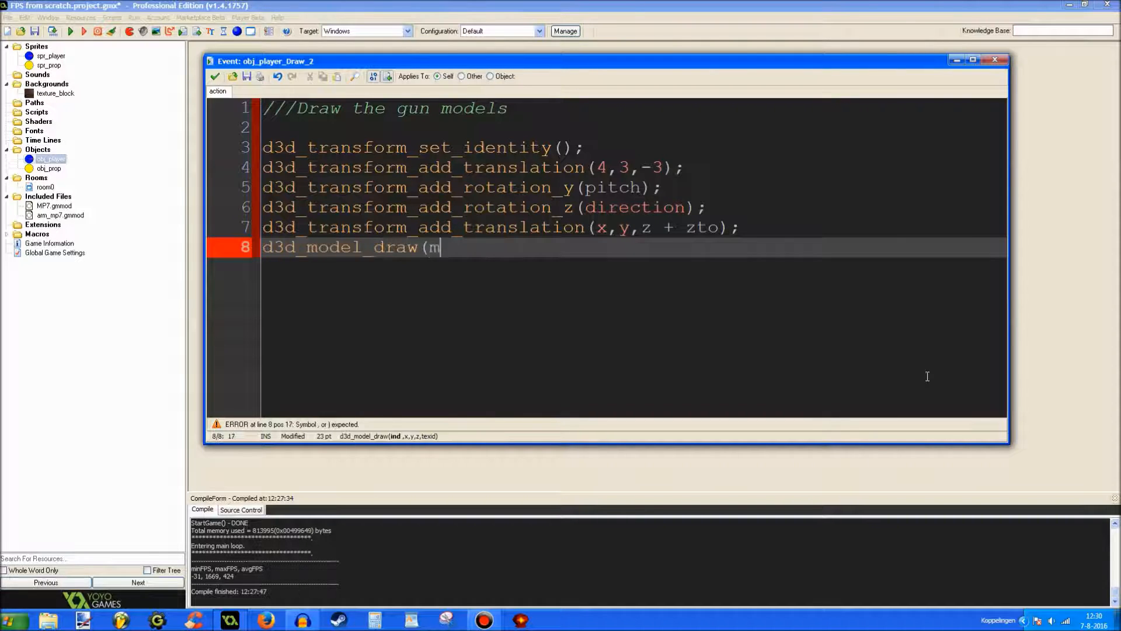
{"action": "key", "text": "BackSpace"}
{"action": "type", "text": "mp7,0,"}
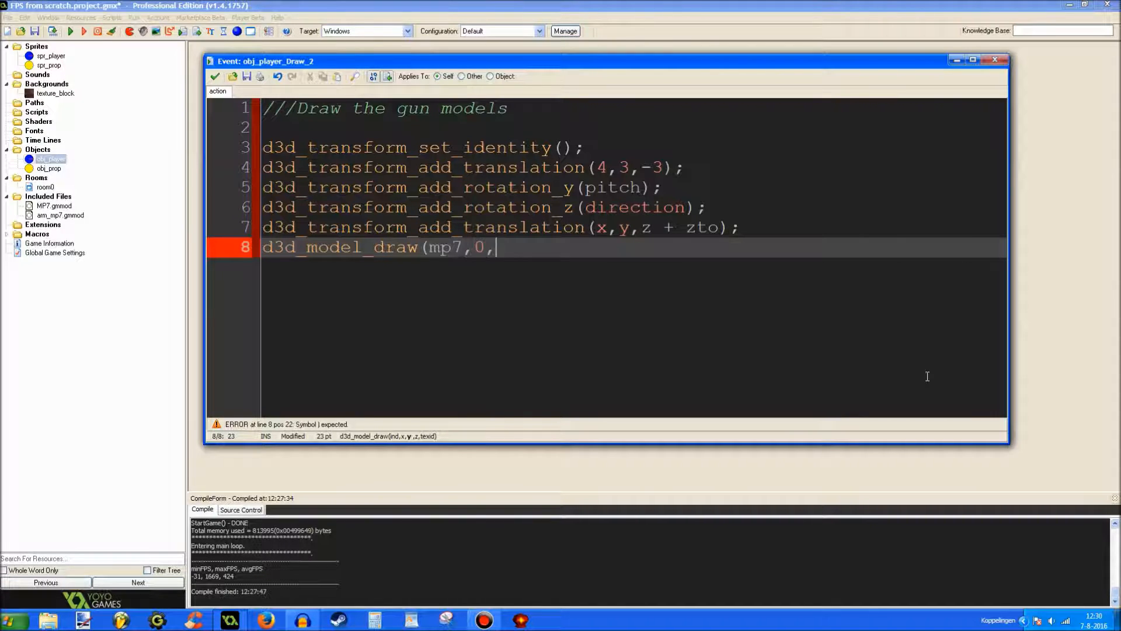
{"action": "type", "text": "0,0,-1);"}
{"action": "key", "text": "Return"}
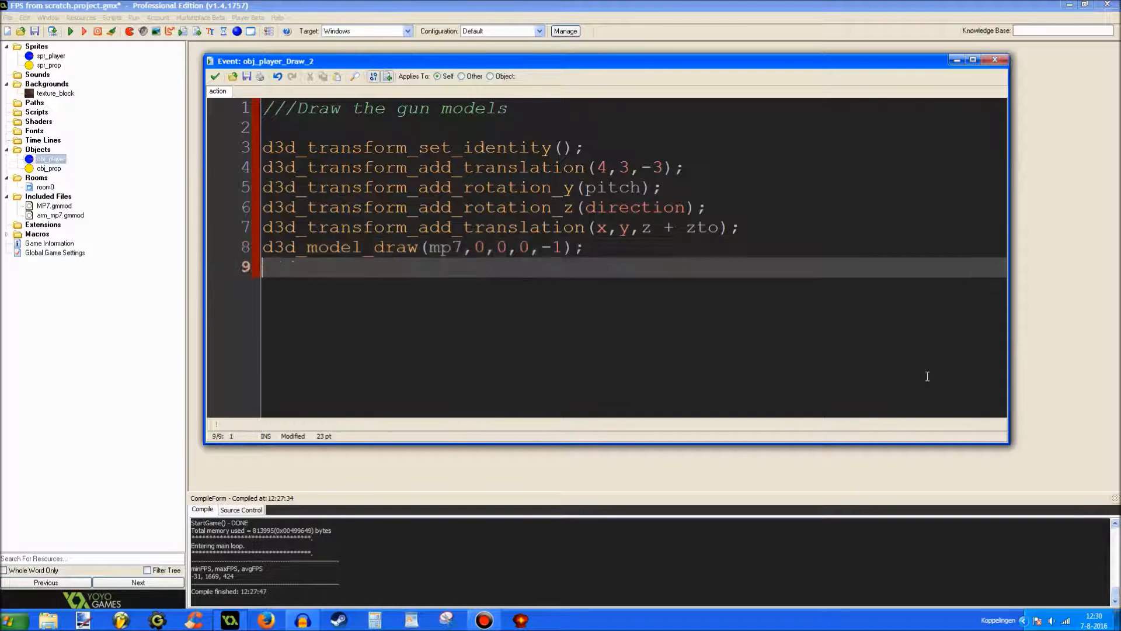
{"action": "type", "text": "d3d_model_d"}
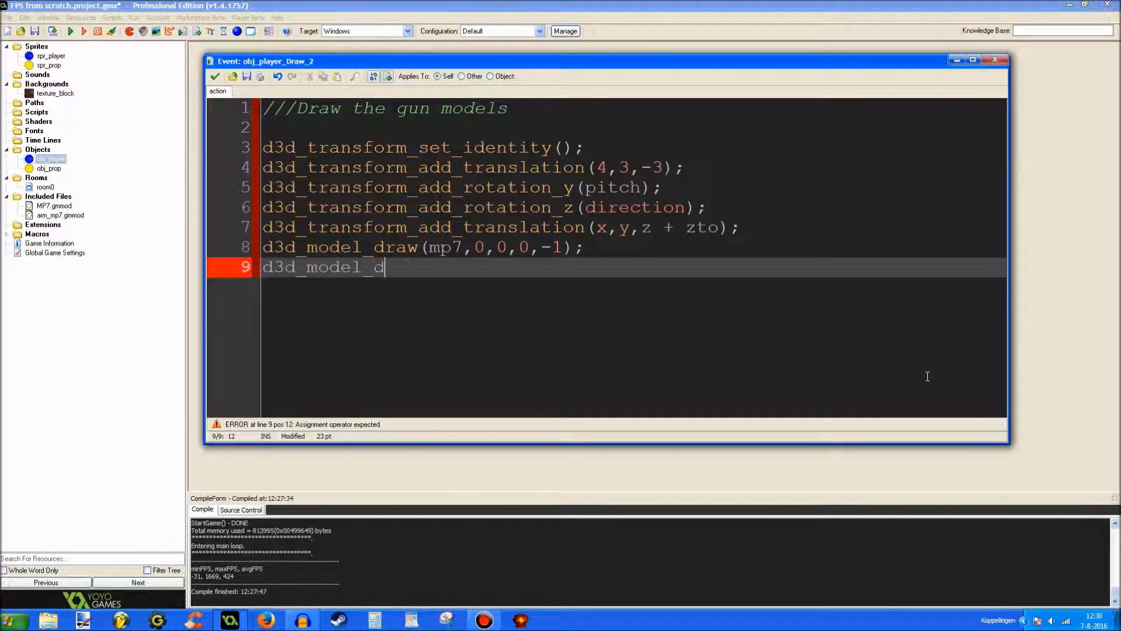
{"action": "type", "text": "raw(arm"}
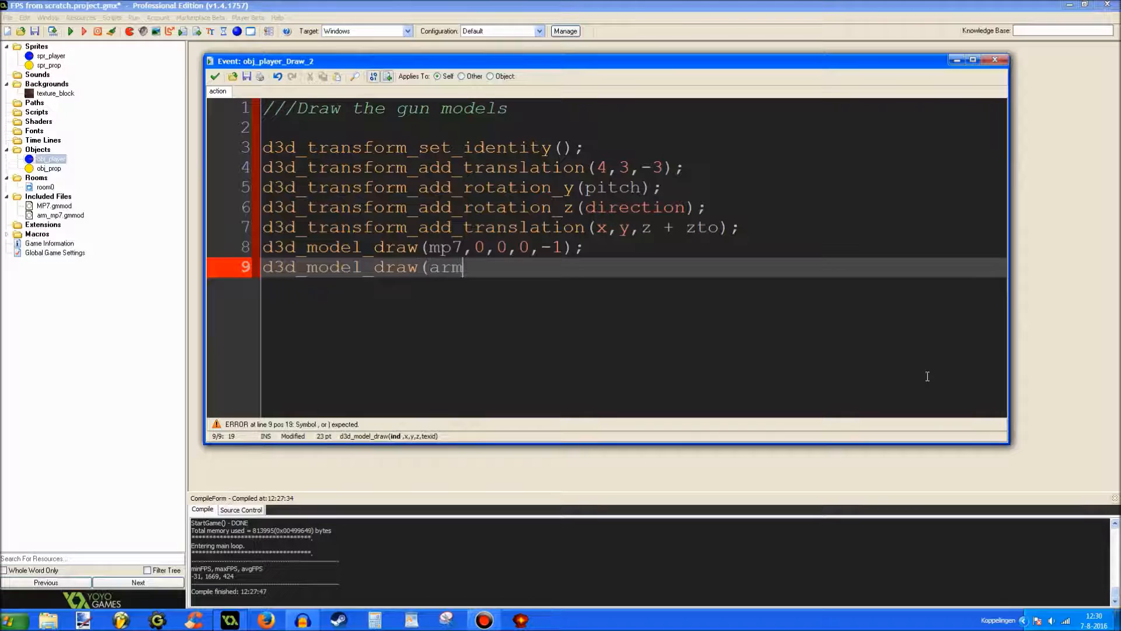
{"action": "type", "text": ",0,0,0,-1"}
{"action": "type", "text": ");"}
{"action": "key", "text": "Return"}
Step: Copy the identity reset to the end, save the code and run the game with F5
{"action": "left_click_drag", "start_coordinate": [587, 148], "coordinate": [262, 147]}
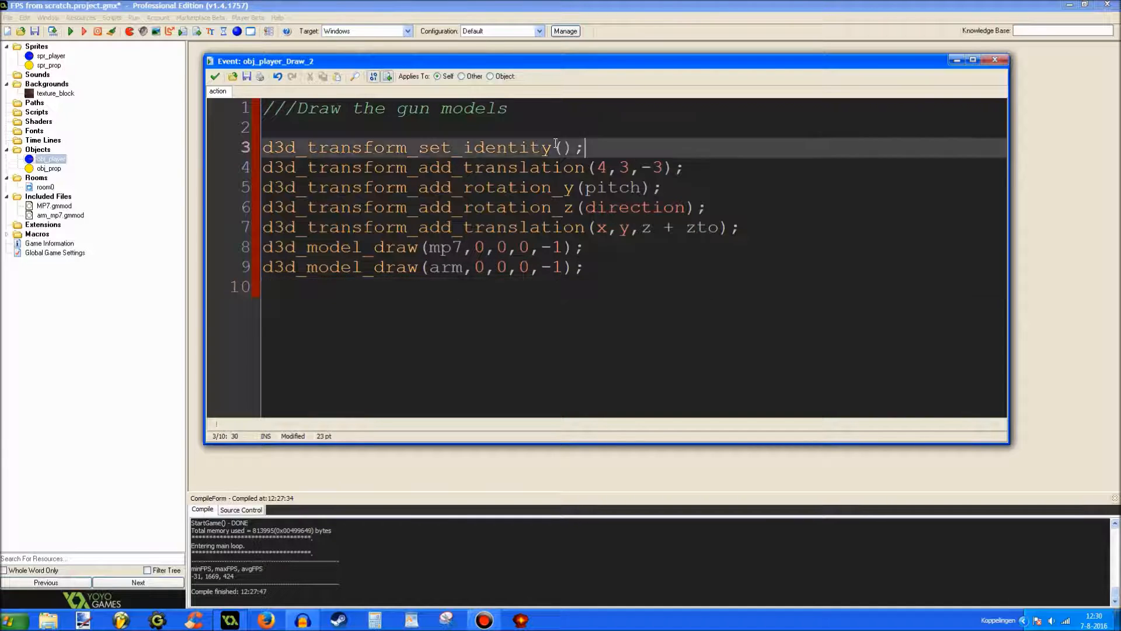
{"action": "key", "text": "ctrl+c"}
{"action": "left_click", "coordinate": [326, 287]}
{"action": "key", "text": "ctrl+v"}
{"action": "key", "text": "Return"}
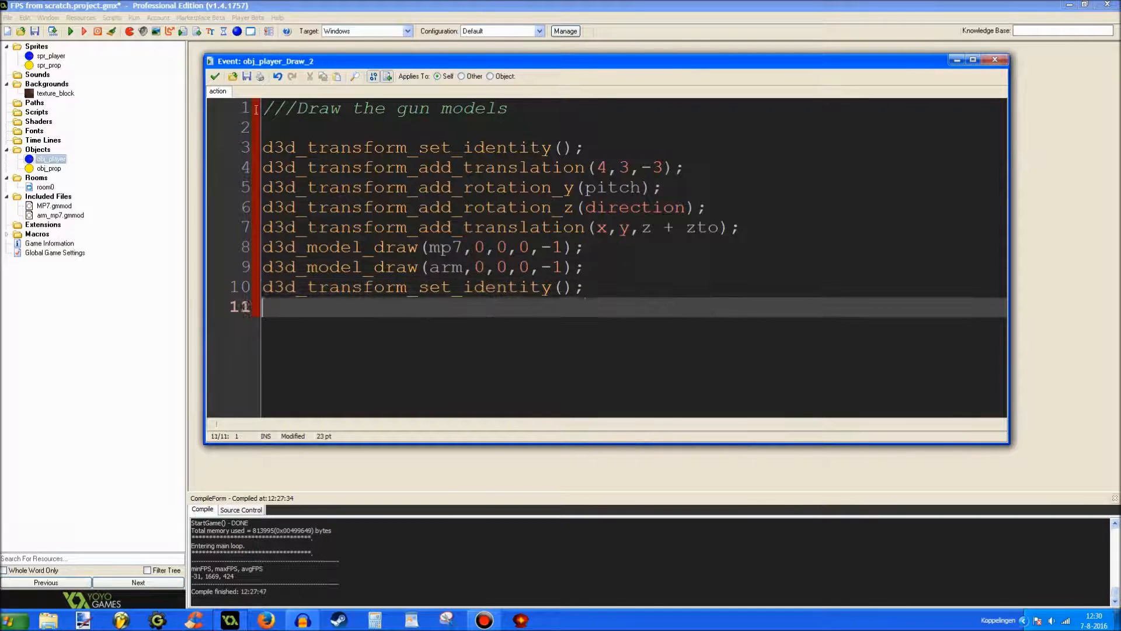
{"action": "key", "text": "Return"}
{"action": "left_click", "coordinate": [216, 77]}
{"action": "key", "text": "F5"}
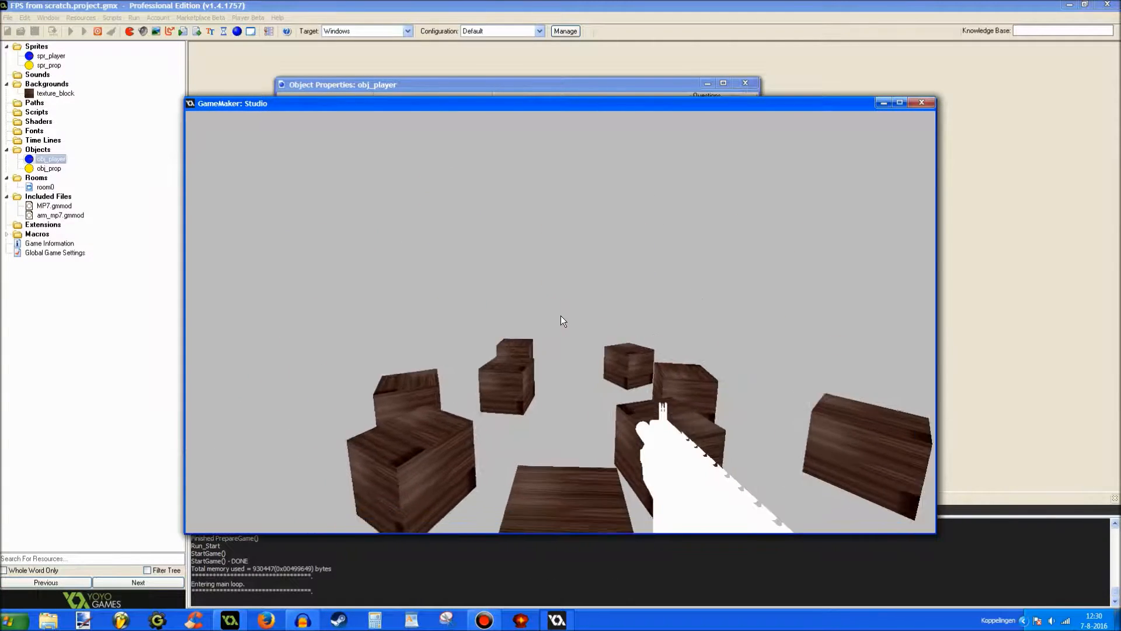
Step: Close the game, change the gun offset from 4,3,-3 to 4,2,-2 and run again
{"action": "key", "text": "Escape"}
{"action": "double_click", "coordinate": [560, 129]}
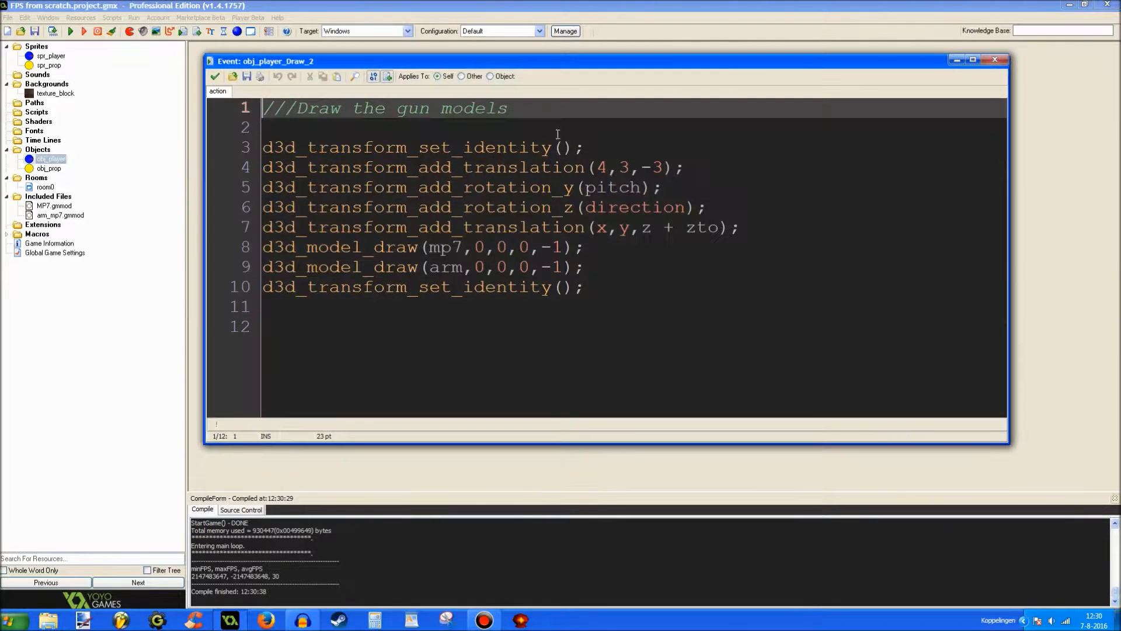
{"action": "left_click", "coordinate": [624, 167]}
{"action": "double_click", "coordinate": [623, 168]}
{"action": "type", "text": "2"}
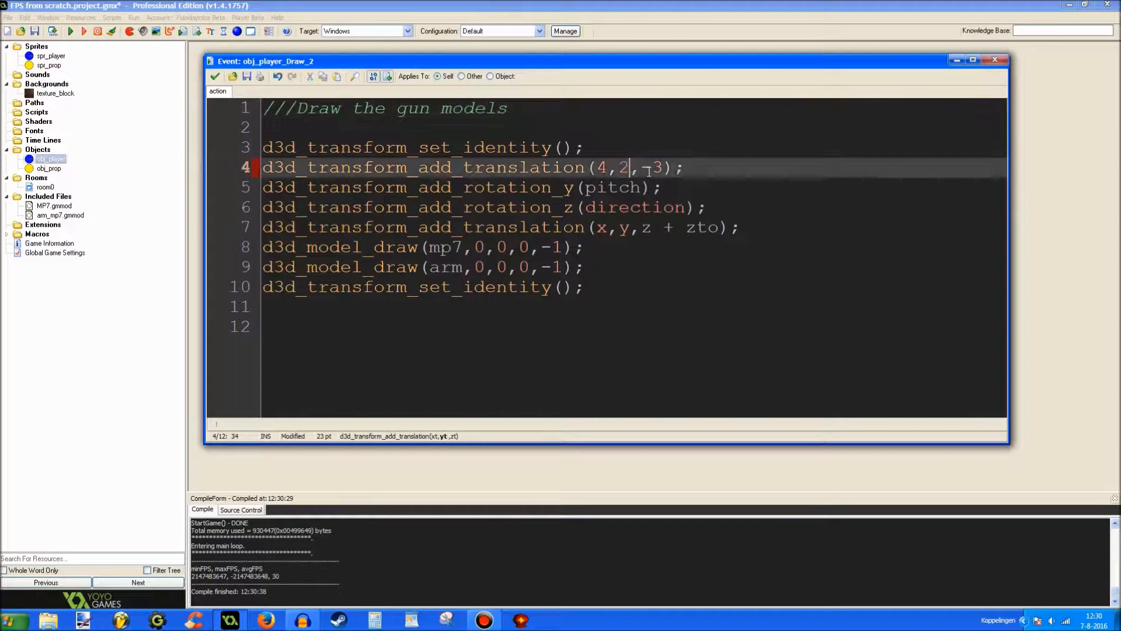
{"action": "double_click", "coordinate": [659, 167]}
{"action": "type", "text": "2"}
{"action": "key", "text": "F5"}
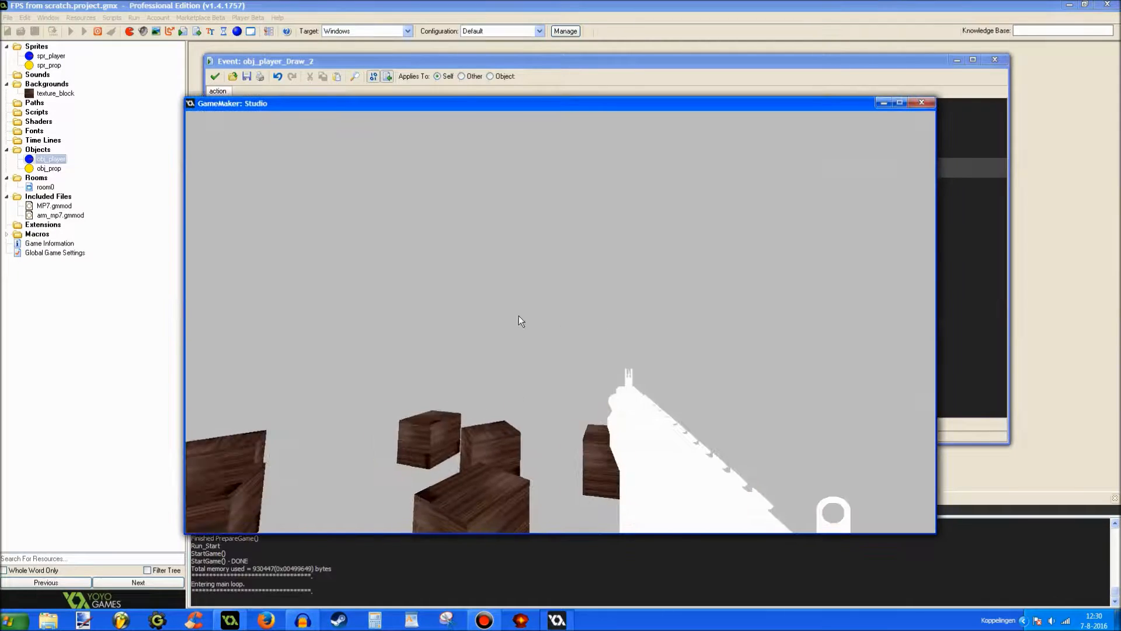
Step: Walk among the crates to check the gun position, then close the game
{"action": "key", "text": "w"}
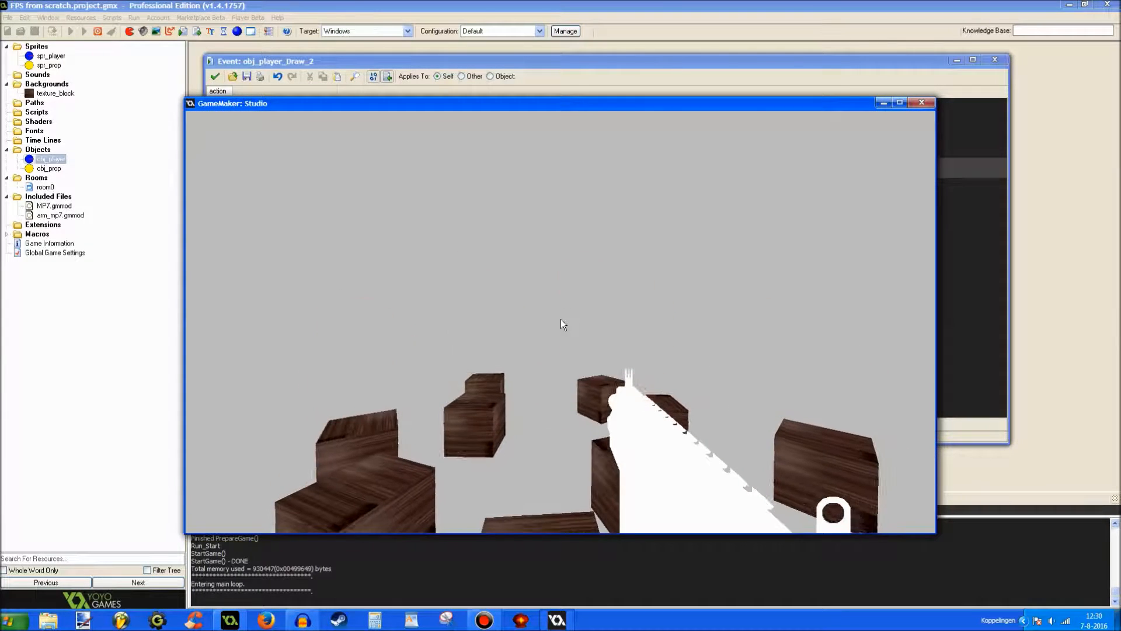
{"action": "key", "text": "Escape"}
Step: Accept the code, close obj_player's properties and bring up the Windows platform settings in Global Game Settings
{"action": "left_click", "coordinate": [215, 76]}
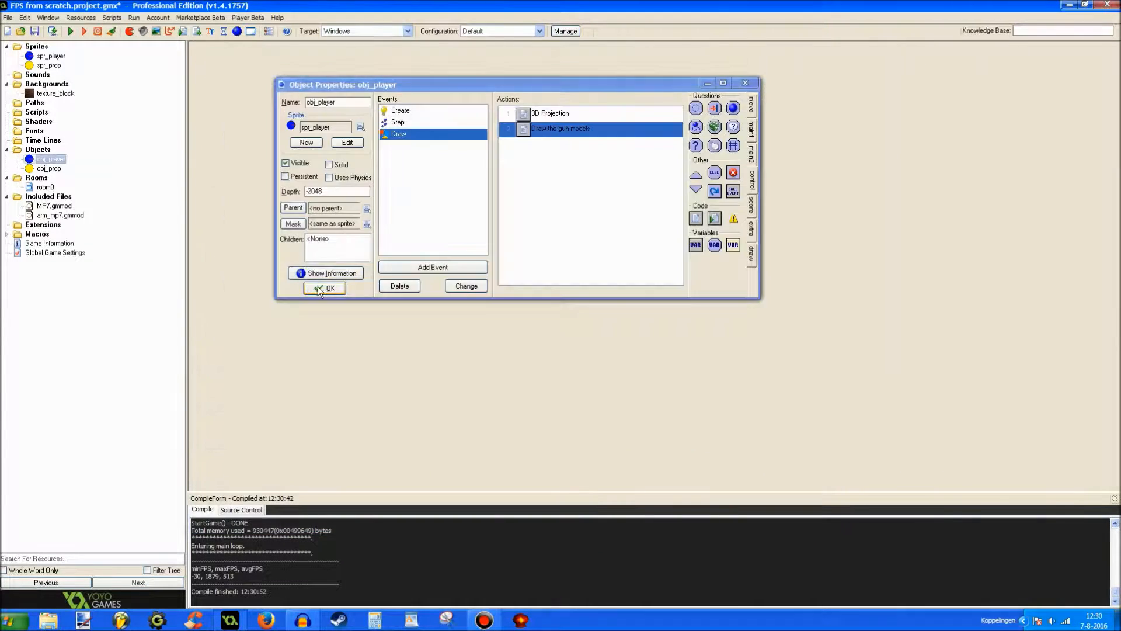
{"action": "left_click", "coordinate": [322, 288]}
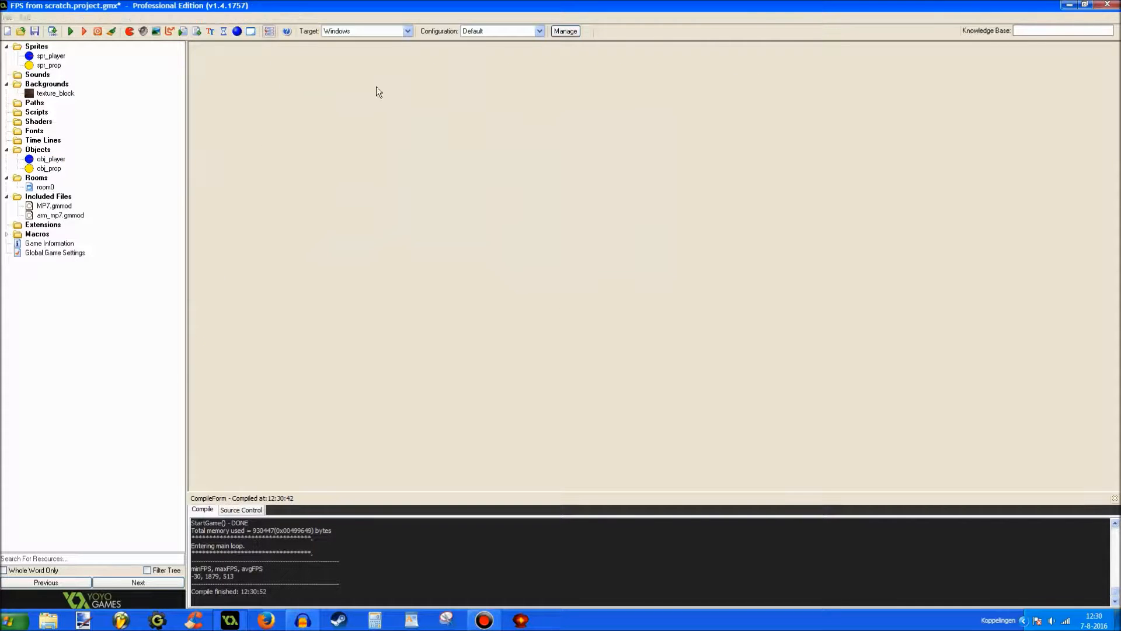
{"action": "double_click", "coordinate": [55, 253]}
{"action": "left_click", "coordinate": [542, 176]}
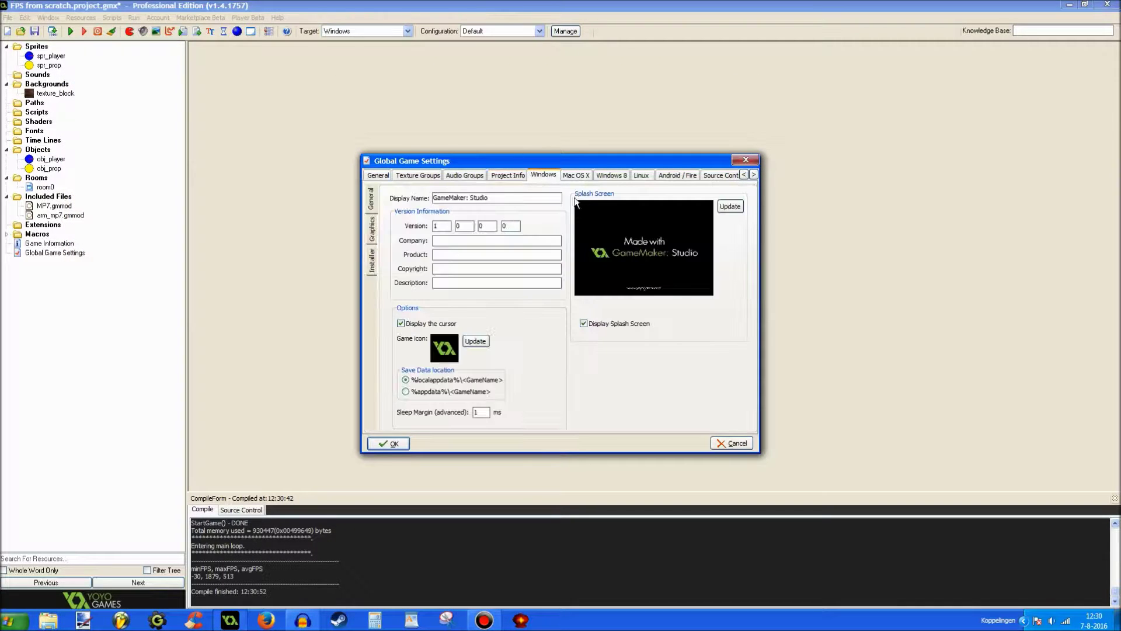
Step: Look over the Windows Graphics and General settings, close the dialog and save the project
{"action": "left_click", "coordinate": [371, 233]}
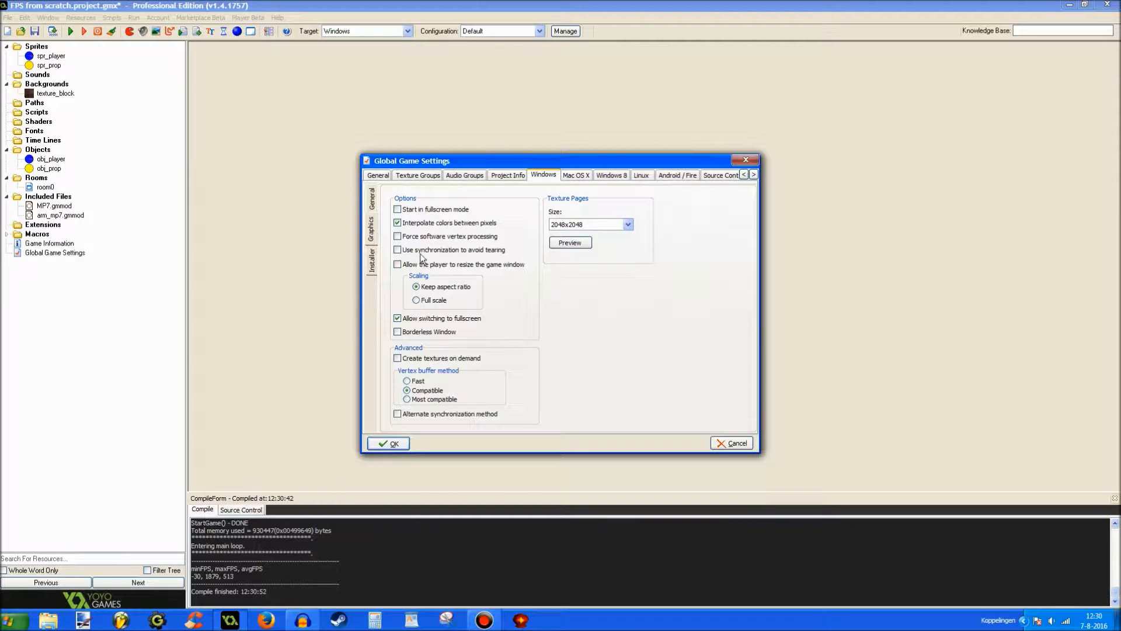
{"action": "left_click", "coordinate": [373, 204]}
{"action": "key", "text": "Escape"}
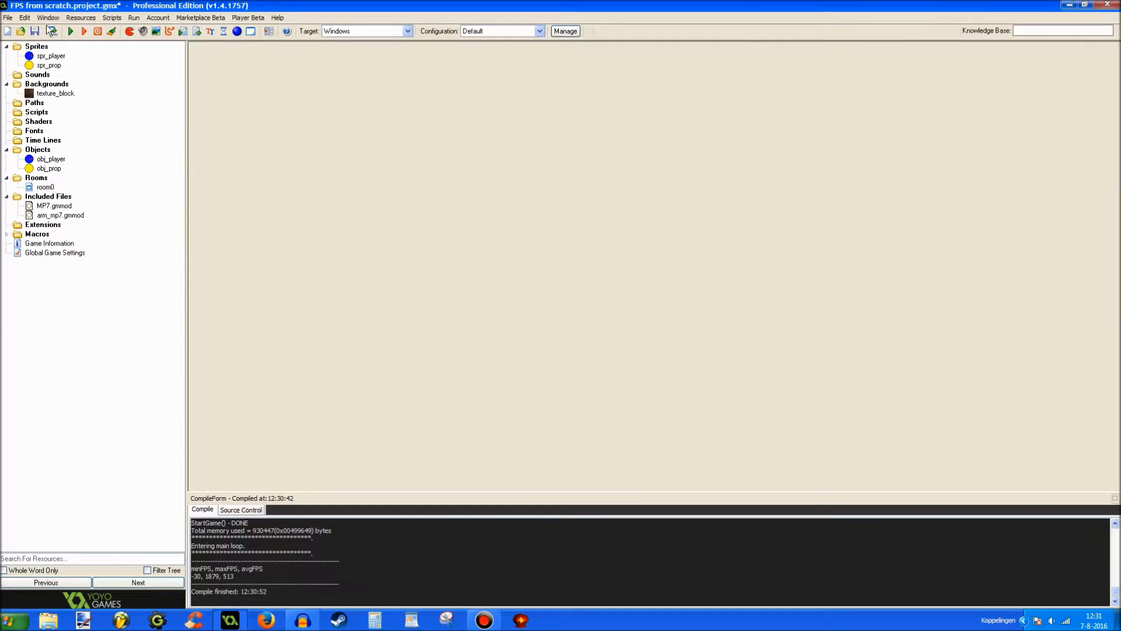
{"action": "left_click", "coordinate": [43, 33]}
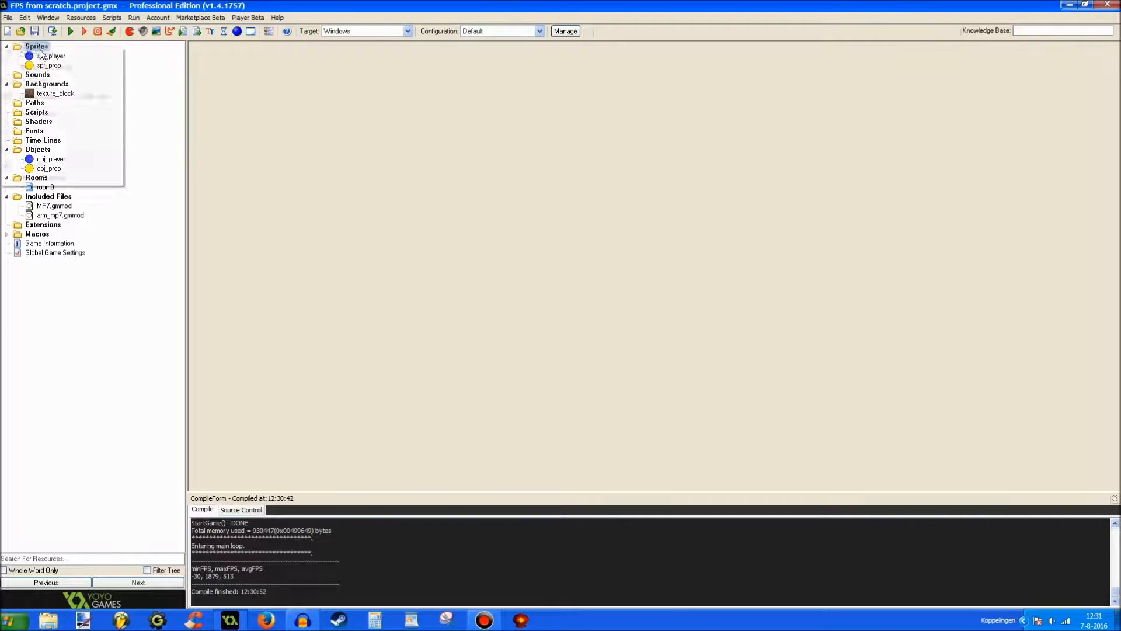
Step: Delete the leftover sprite4 from the Sprites group without saving its changes
{"action": "right_click", "coordinate": [37, 47]}
{"action": "left_click", "coordinate": [43, 55]}
{"action": "type", "text": "s"}
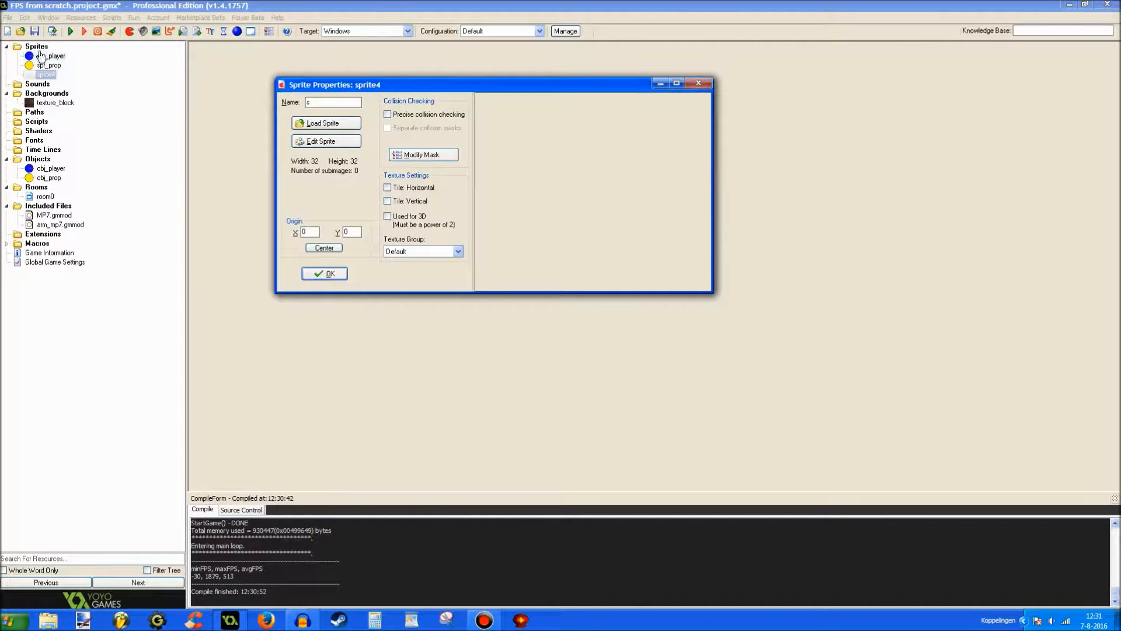
{"action": "right_click", "coordinate": [36, 74]}
{"action": "left_click", "coordinate": [43, 149]}
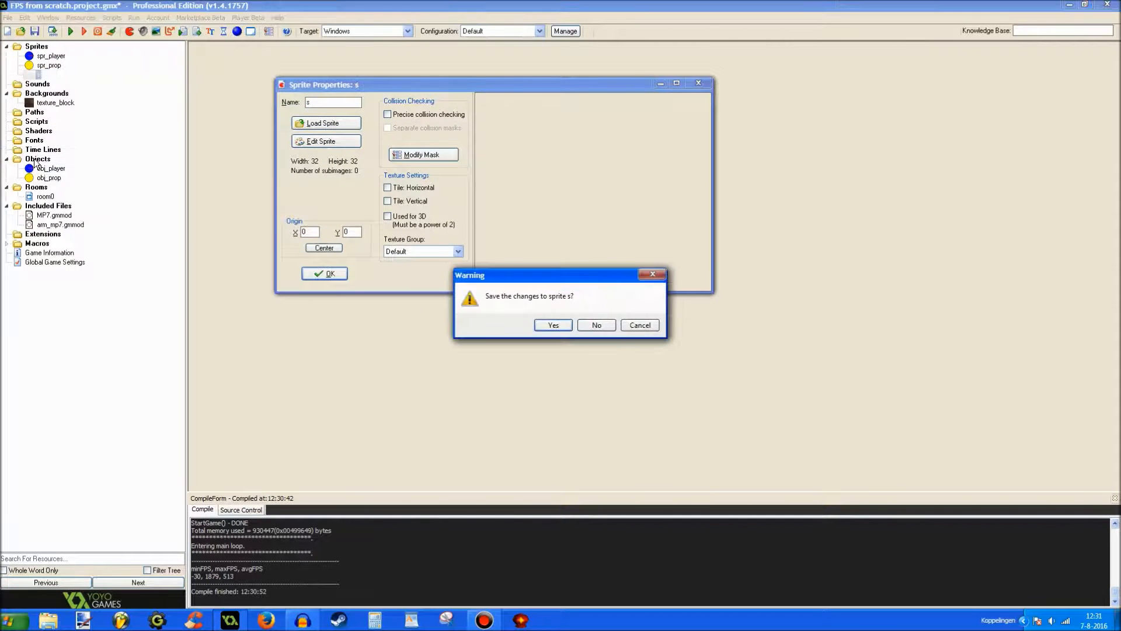
{"action": "key", "text": "n"}
Step: Create a new object obj_bullet and assign it the spr_prop sprite
{"action": "right_click", "coordinate": [38, 149]}
{"action": "left_click", "coordinate": [63, 152]}
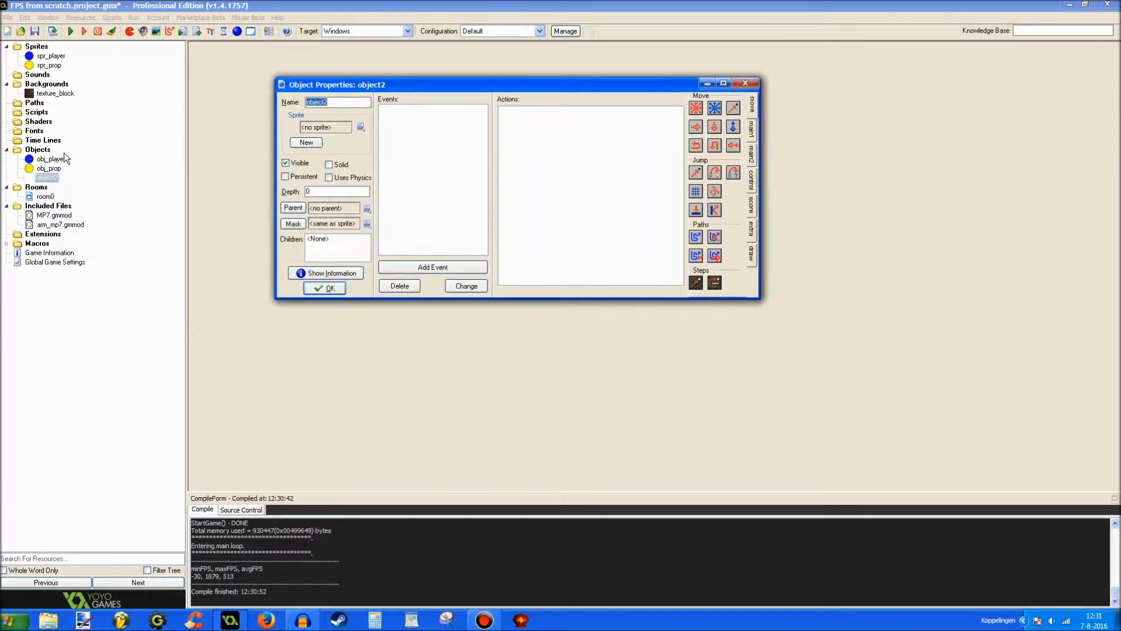
{"action": "type", "text": "ob"}
{"action": "left_click", "coordinate": [361, 128]}
{"action": "left_click", "coordinate": [386, 164]}
Step: Add a Create event to obj_bullet with an Execute Code action
{"action": "left_click", "coordinate": [431, 268]}
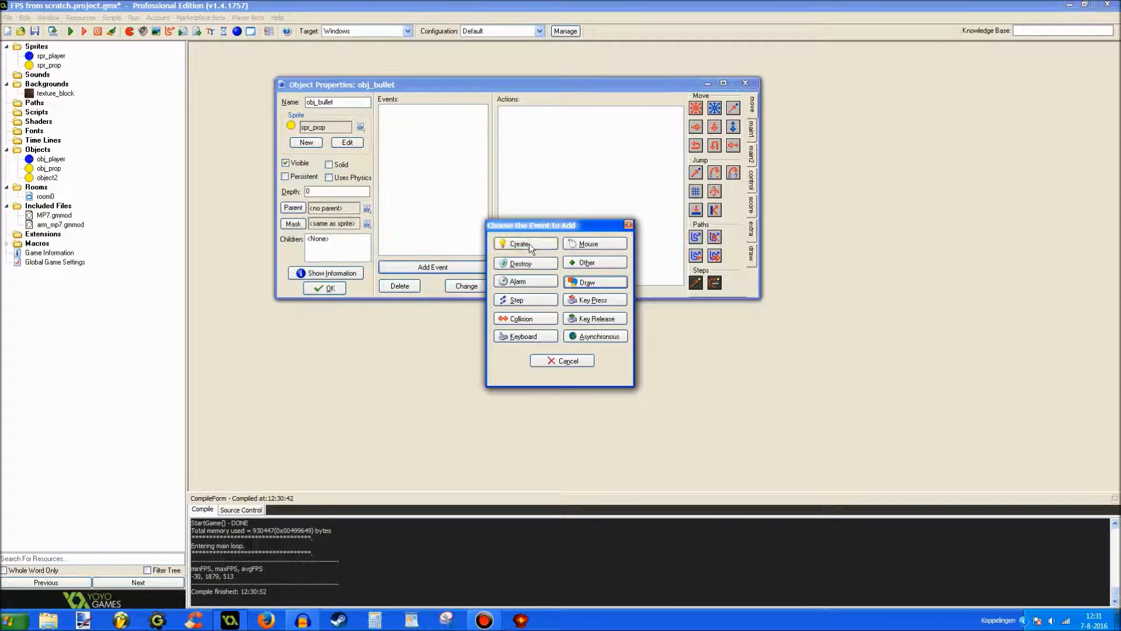
{"action": "left_click", "coordinate": [529, 243]}
{"action": "left_click", "coordinate": [753, 189]}
{"action": "left_click_drag", "start_coordinate": [696, 219], "coordinate": [614, 219]}
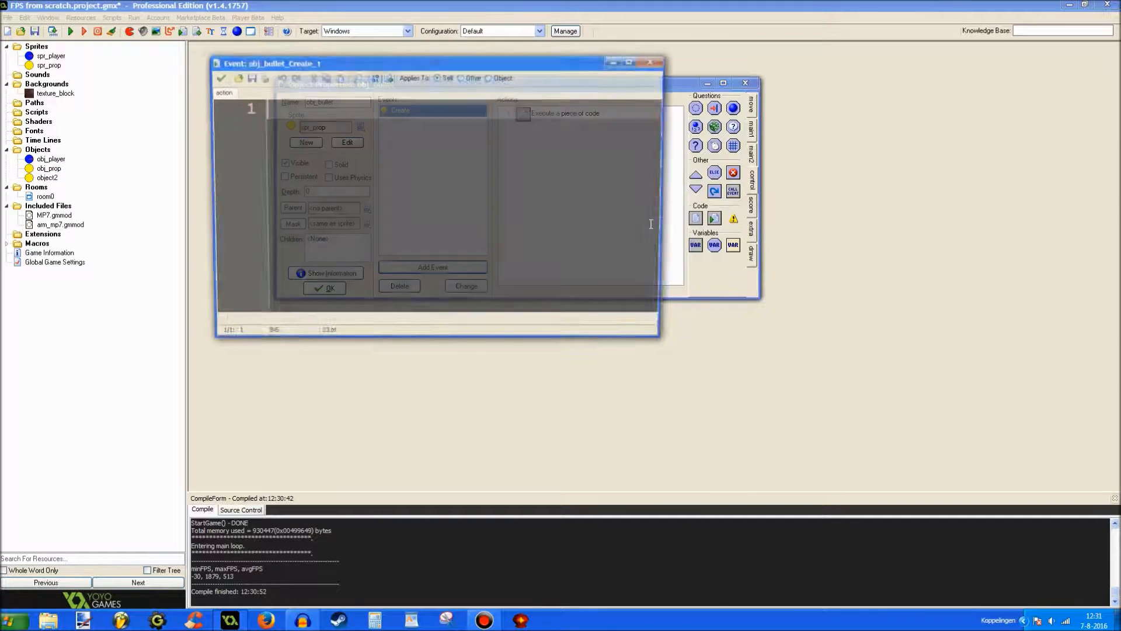
{"action": "type", "text": "///Initialize bu"}
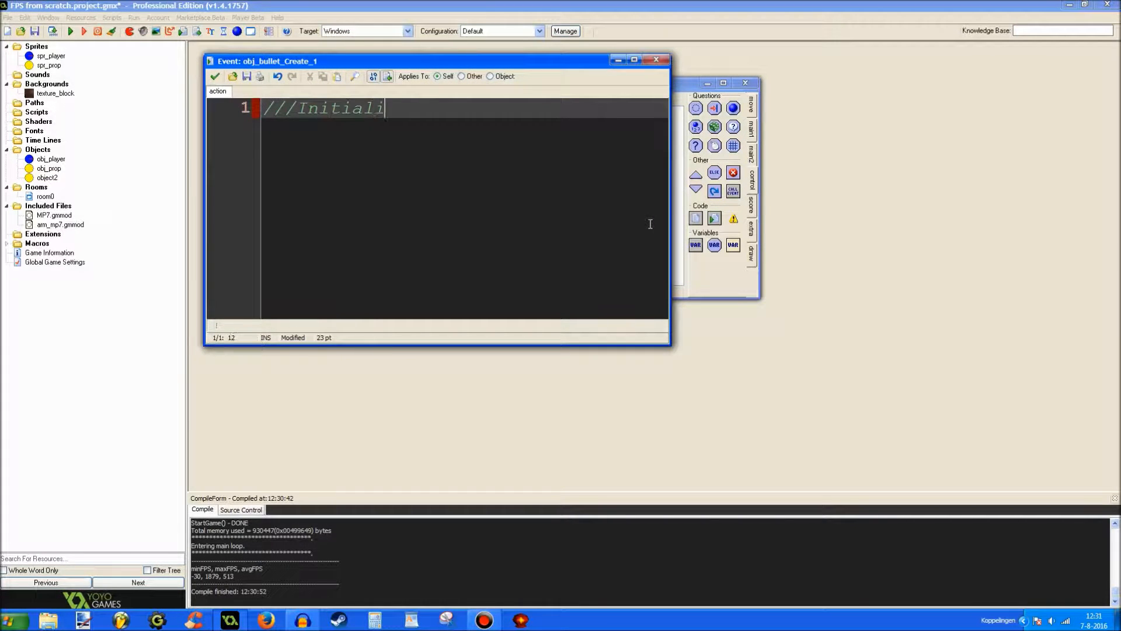
{"action": "type", "text": "llet"}
Step: Write the initialize-bullet code setting z and ztt from obj_player, speed 30 and the player's direction, and save it
{"action": "key", "text": "Return"}
{"action": "type", "text": "z = "}
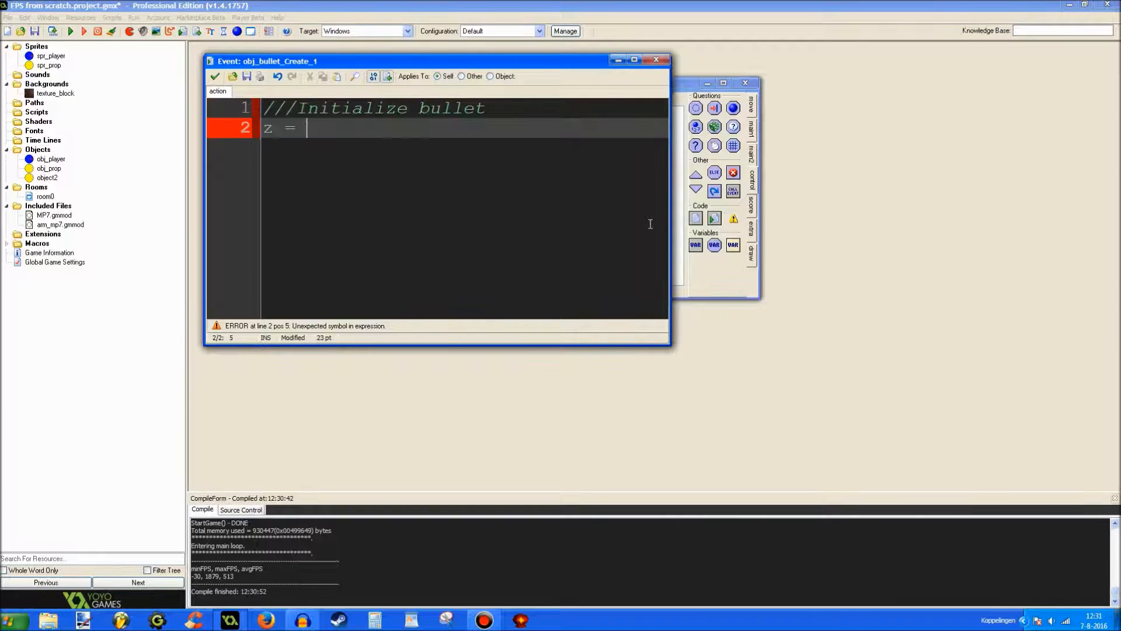
{"action": "type", "text": "obj_player.z + "}
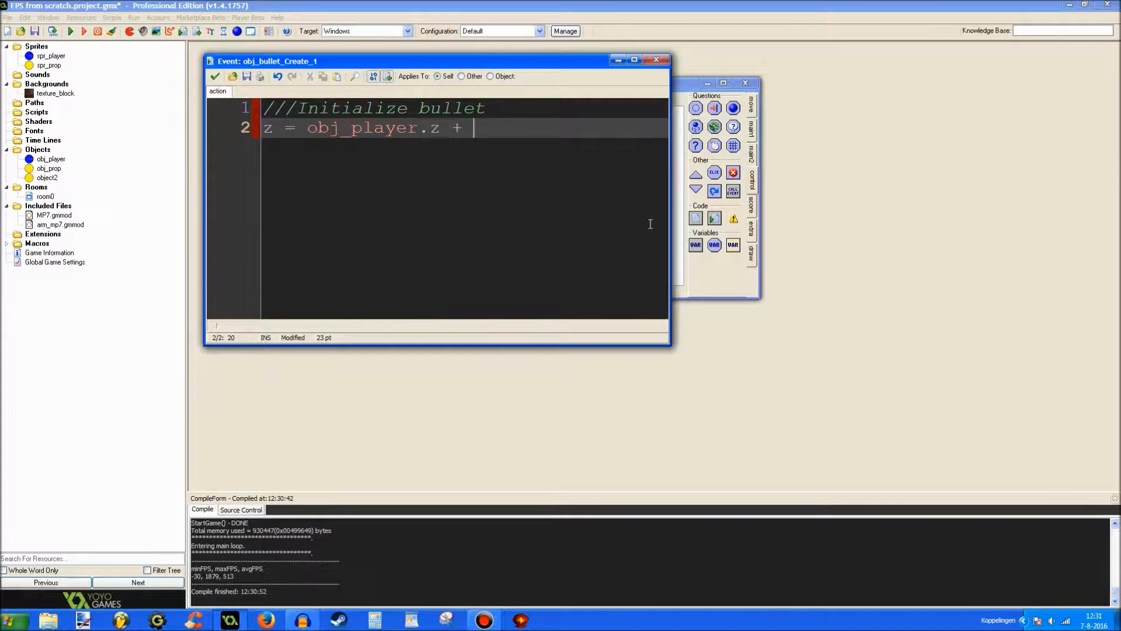
{"action": "type", "text": "obj_player.zot"}
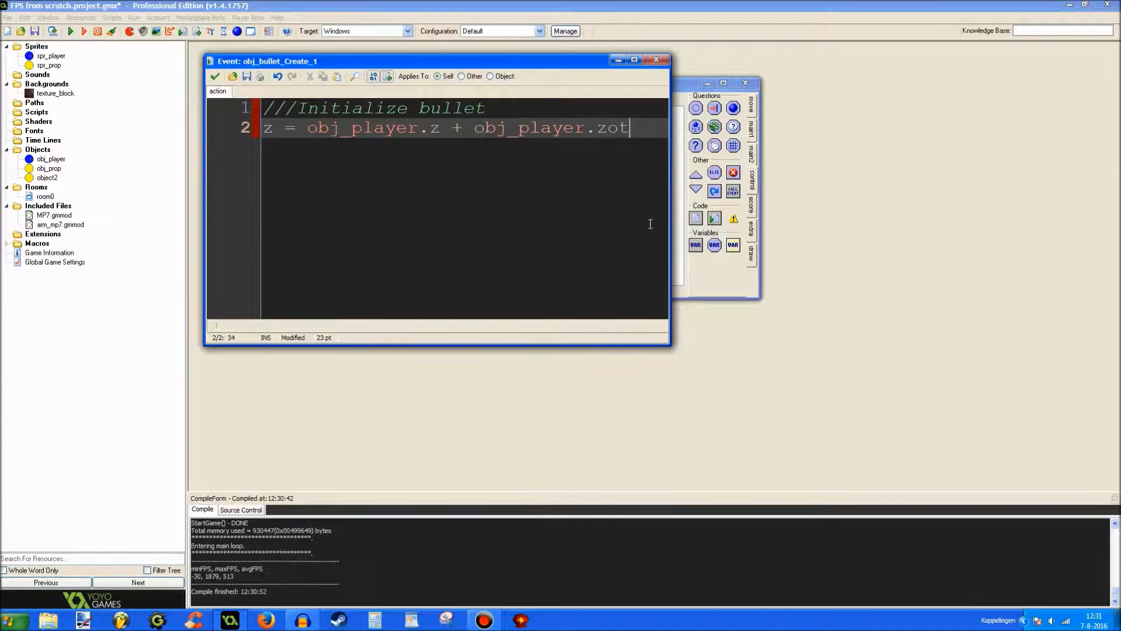
{"action": "key", "text": "BackSpace"}
{"action": "key", "text": "BackSpace"}
{"action": "type", "text": "to"}
{"action": "key", "text": "Return"}
{"action": "type", "text": "zt"}
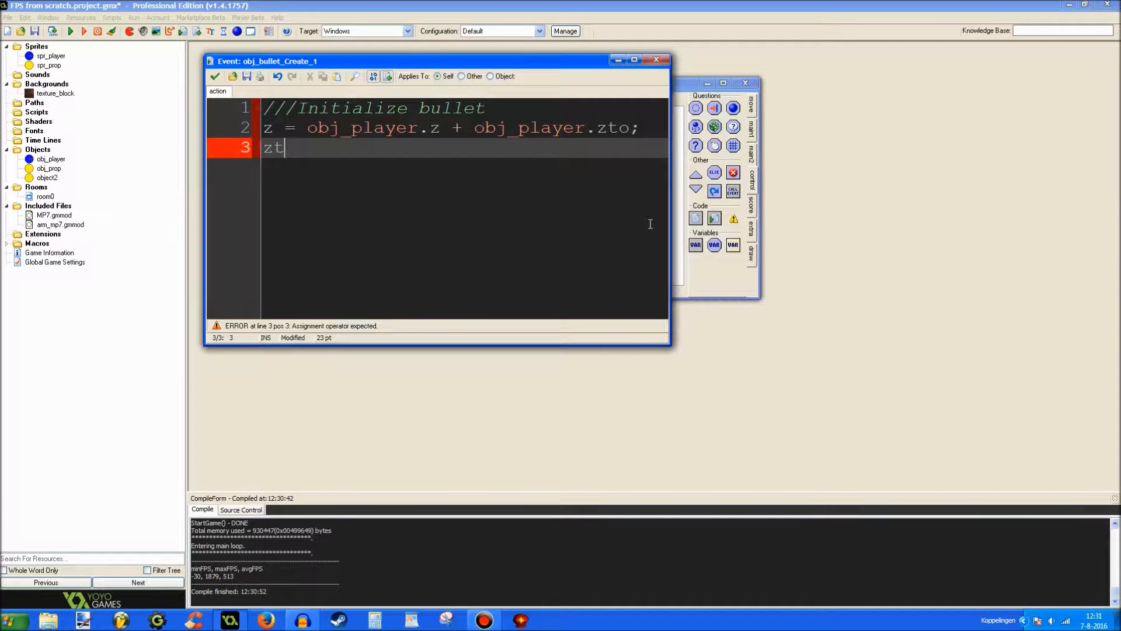
{"action": "type", "text": "tt = obj_pla"}
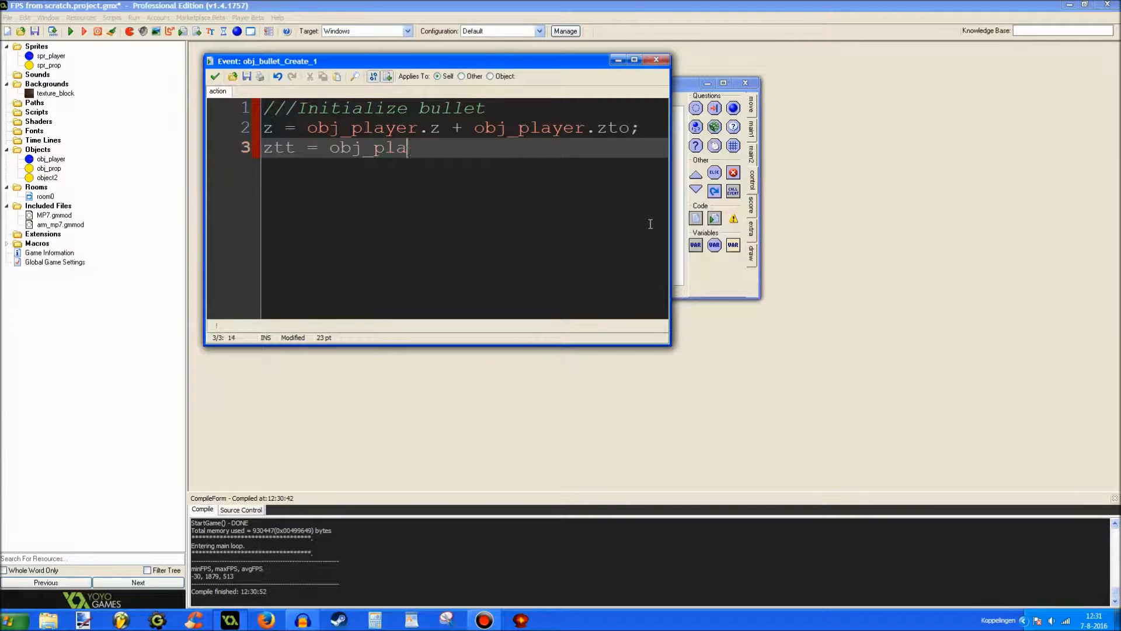
{"action": "type", "text": "yer.pitch;"}
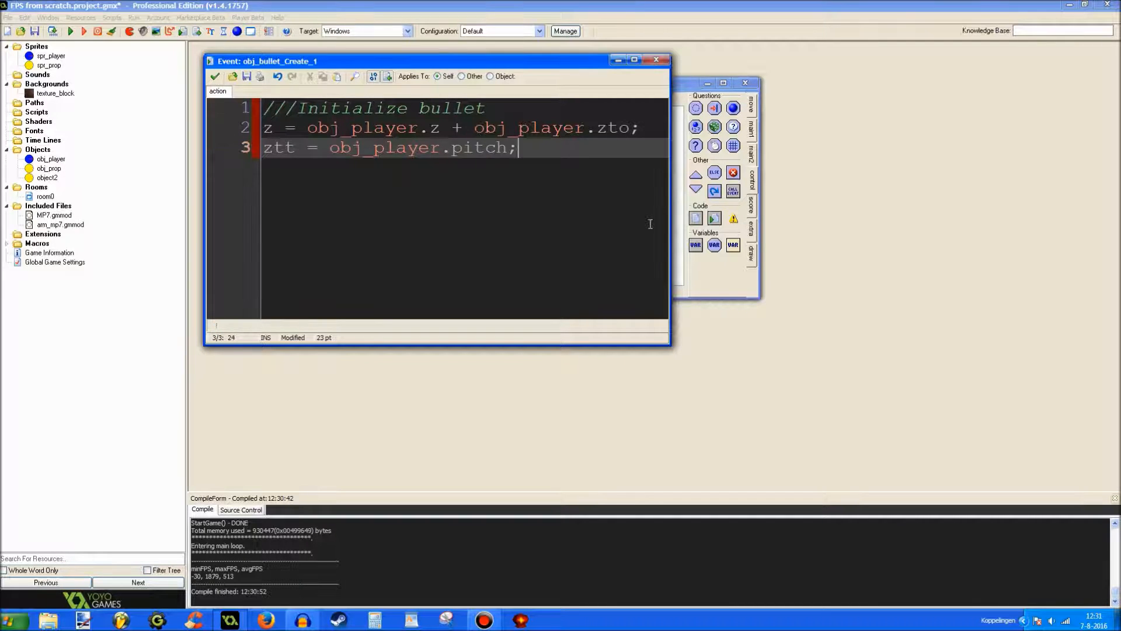
{"action": "key", "text": "Return"}
{"action": "type", "text": "//Credi"}
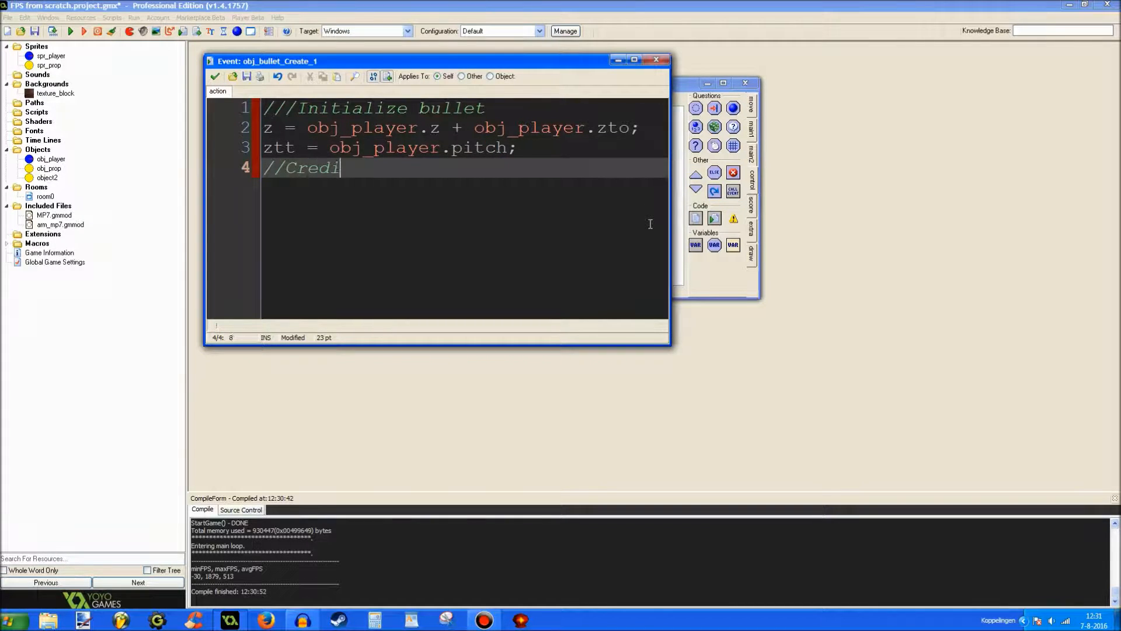
{"action": "type", "text": "t to BanthySt"}
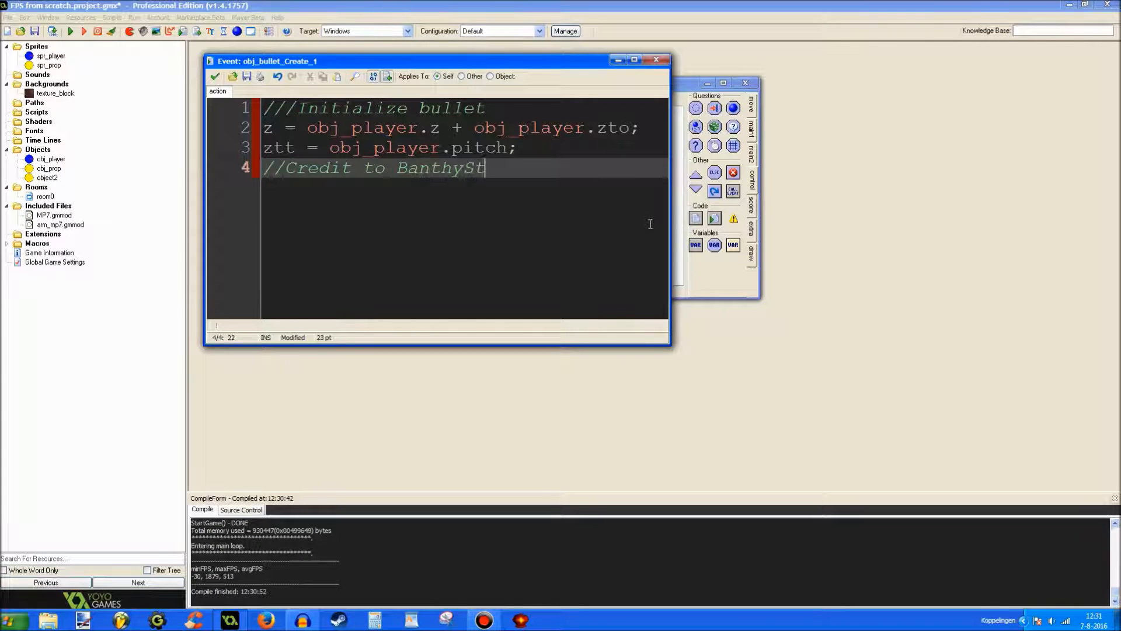
{"action": "type", "text": "udio"}
{"action": "key", "text": "Return"}
{"action": "key", "text": "Return"}
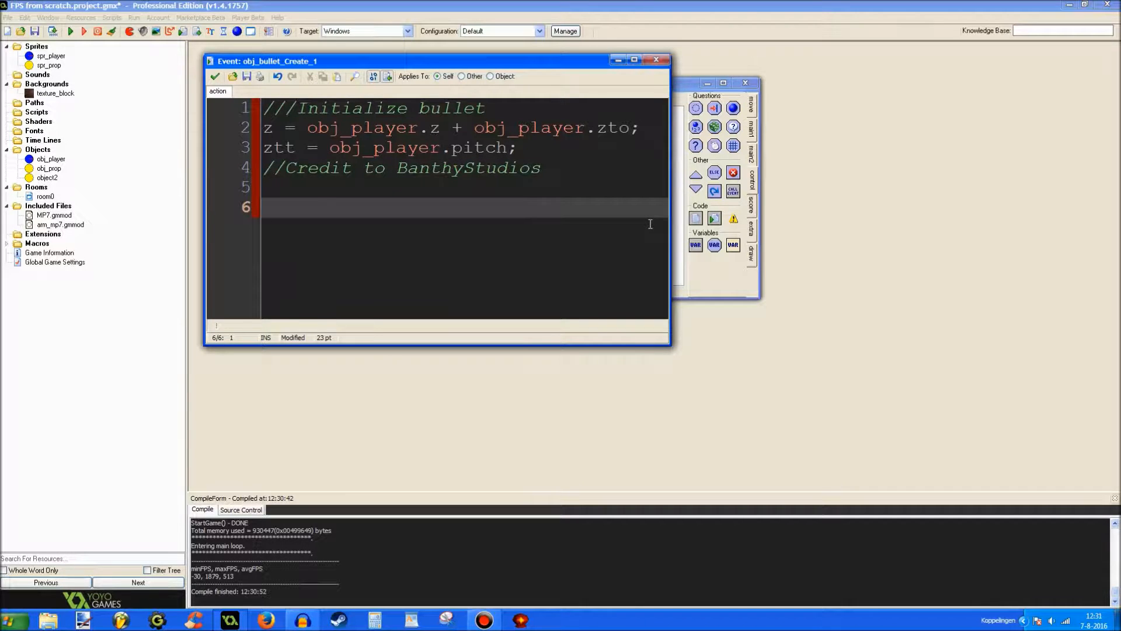
{"action": "type", "text": "speed = "}
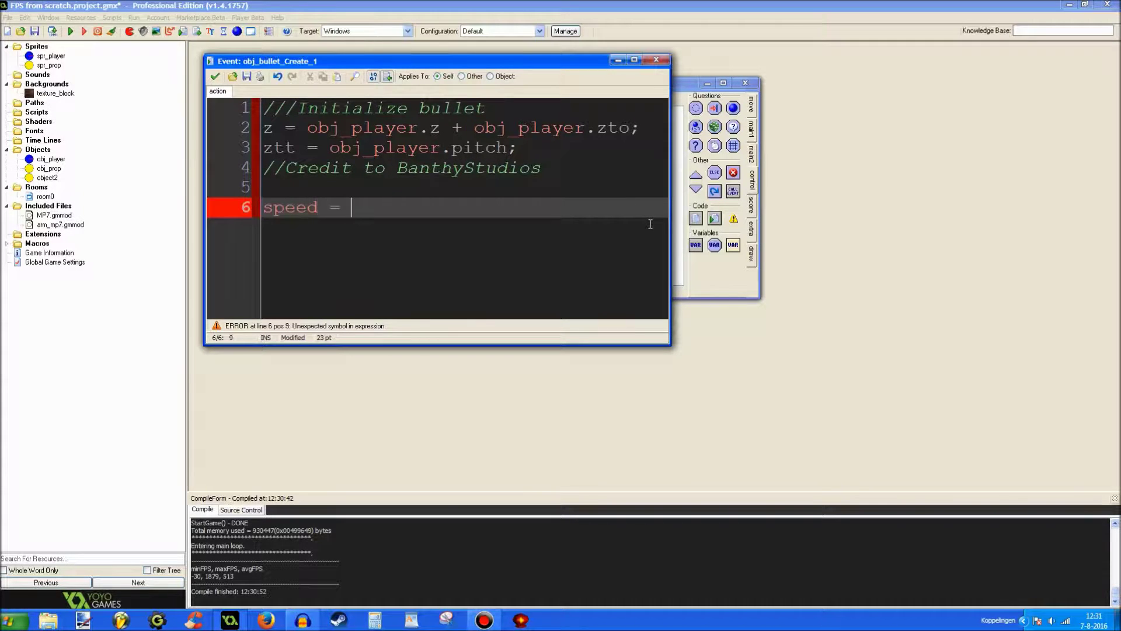
{"action": "type", "text": "30;"}
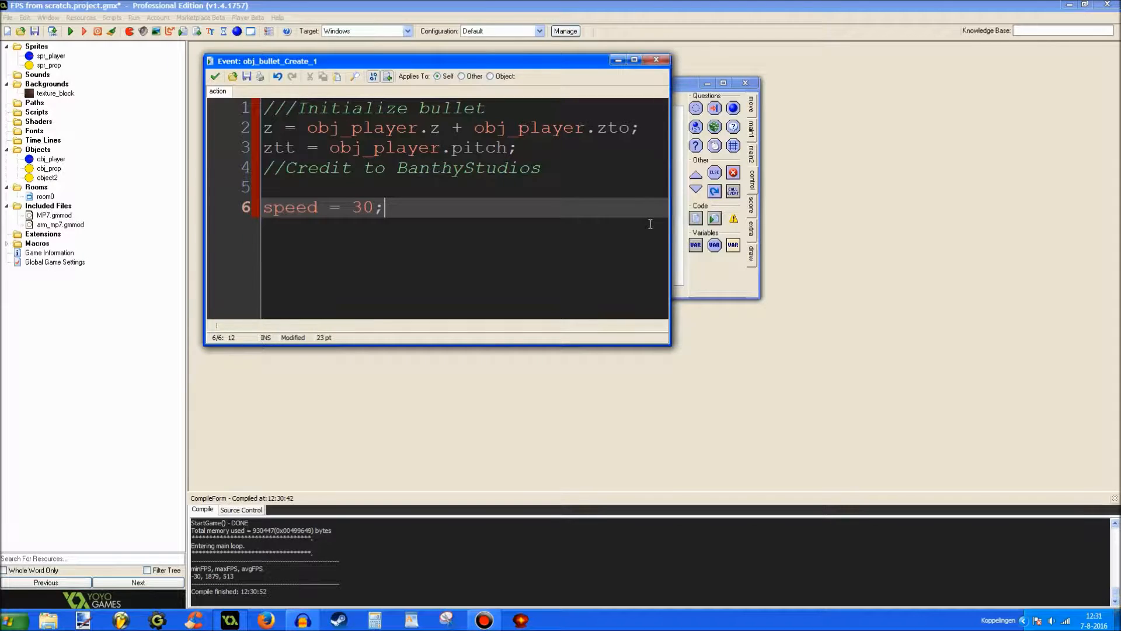
{"action": "key", "text": "Return"}
{"action": "type", "text": "direction = obj_"}
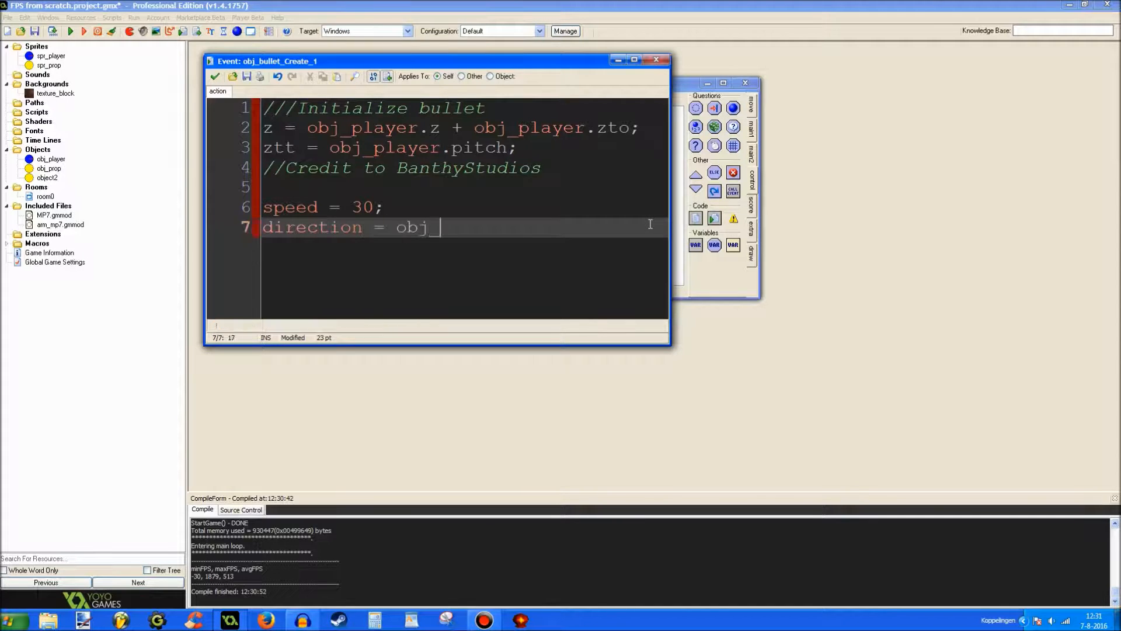
{"action": "type", "text": "player.direction;"}
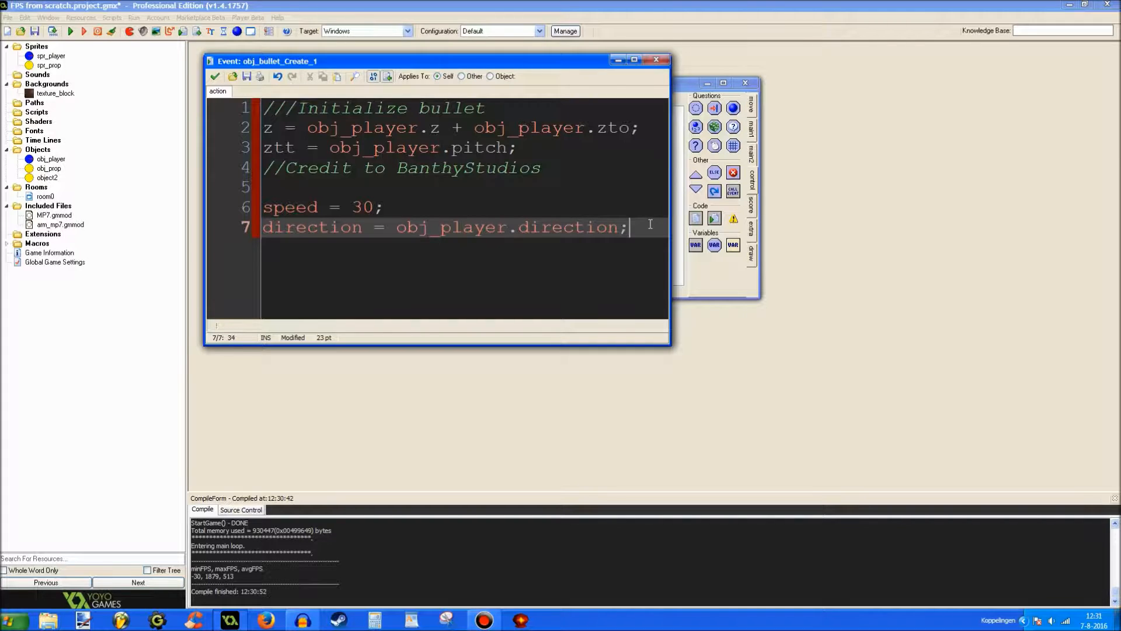
{"action": "key", "text": "Return"}
{"action": "key", "text": "Return"}
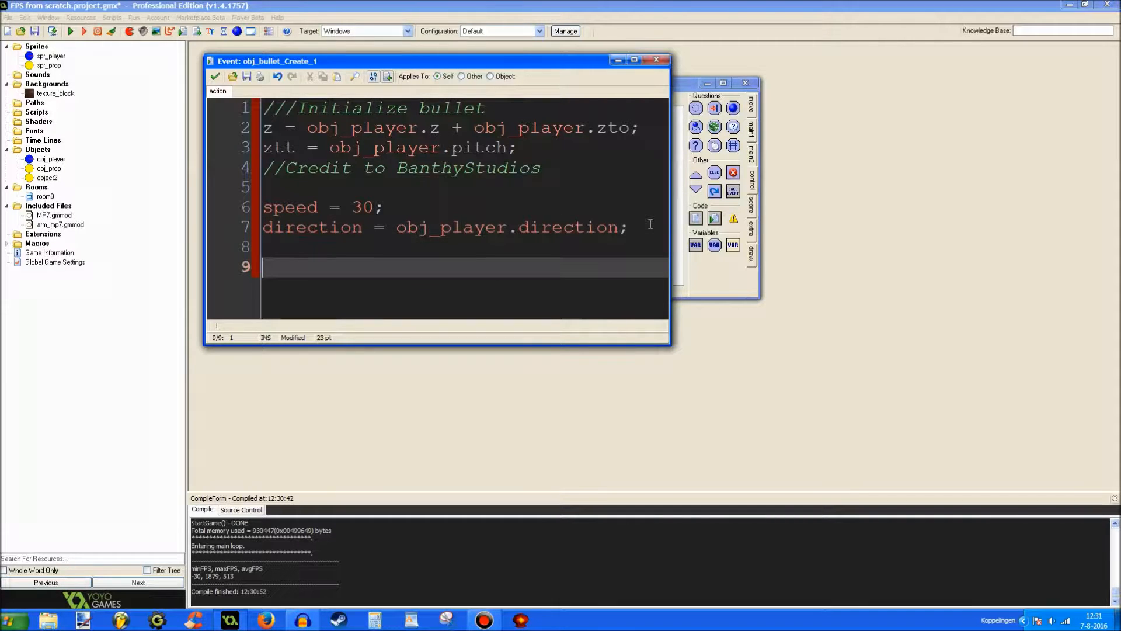
{"action": "left_click", "coordinate": [215, 76]}
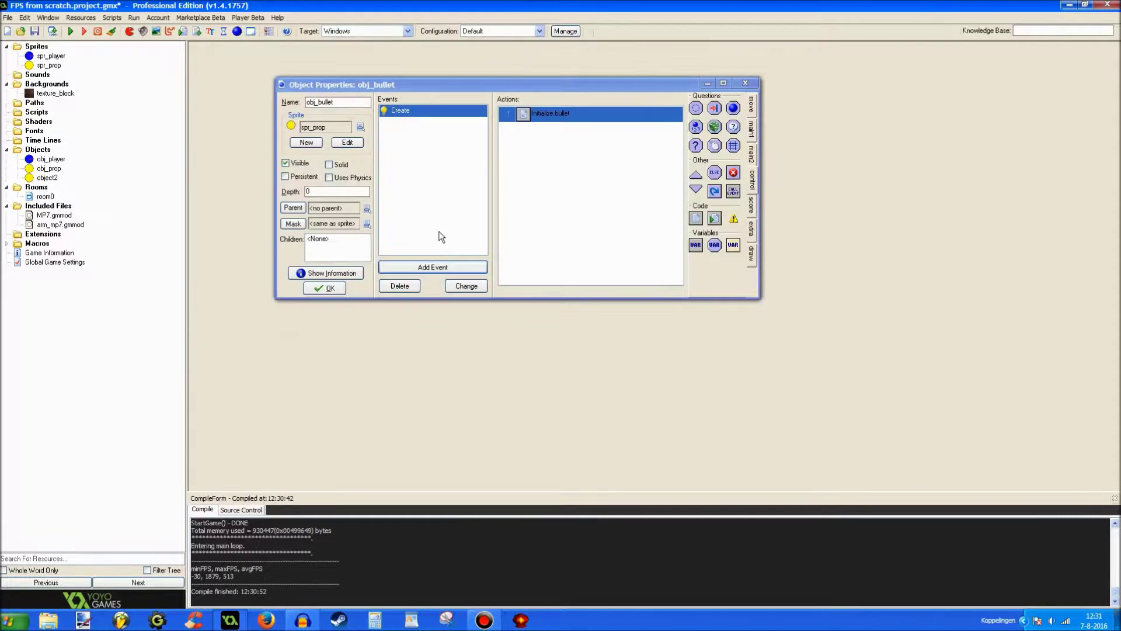
Step: Add a Step event to obj_bullet with an Execute Code action
{"action": "left_click", "coordinate": [433, 267]}
{"action": "left_click", "coordinate": [526, 243]}
{"action": "left_click", "coordinate": [561, 304]}
{"action": "left_click_drag", "start_coordinate": [695, 218], "coordinate": [579, 175]}
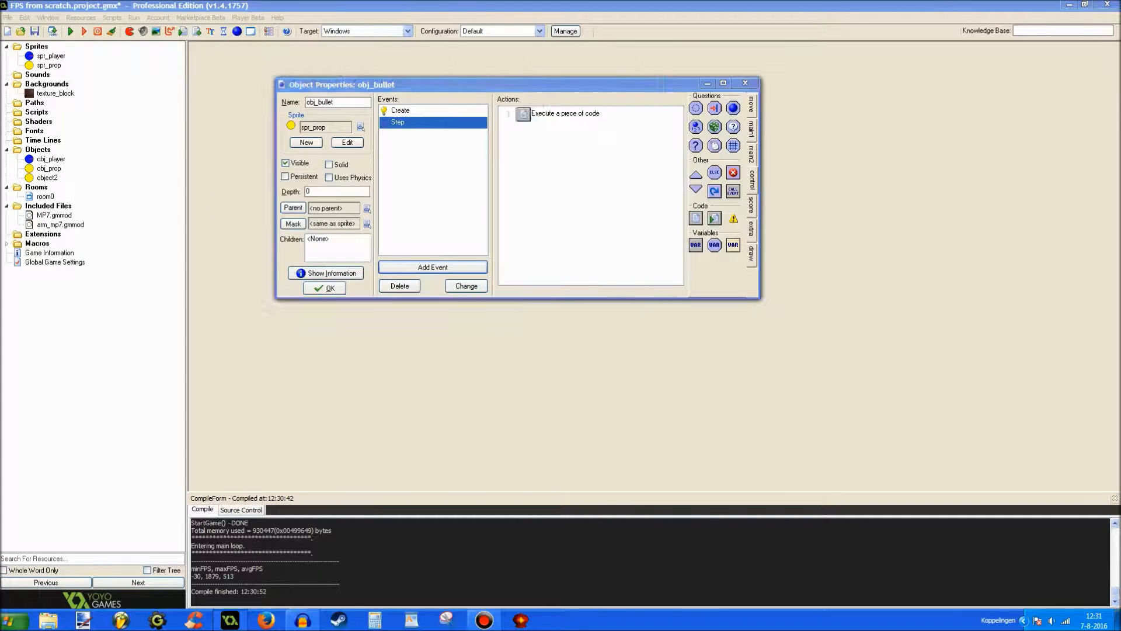
{"action": "type", "text": "///Z"}
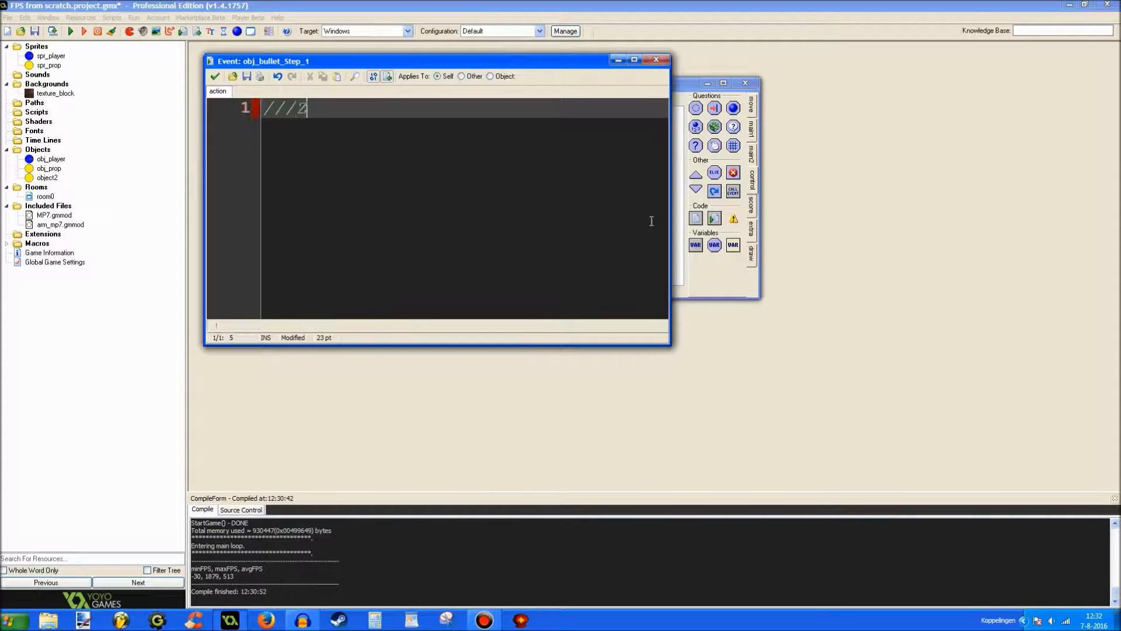
{"action": "type", "text": " values"}
Step: Write the 'Z values' code raising z by tan(degtorad(ztt))*speed and save it
{"action": "key", "text": "Return"}
{"action": "key", "text": "Return"}
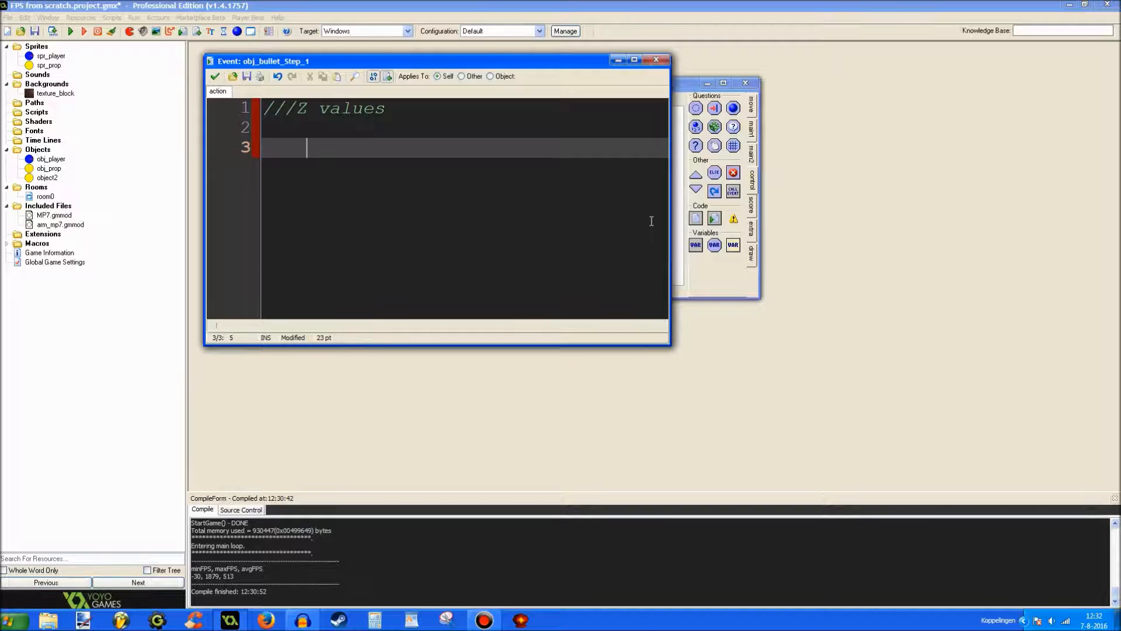
{"action": "type", "text": "z += ("}
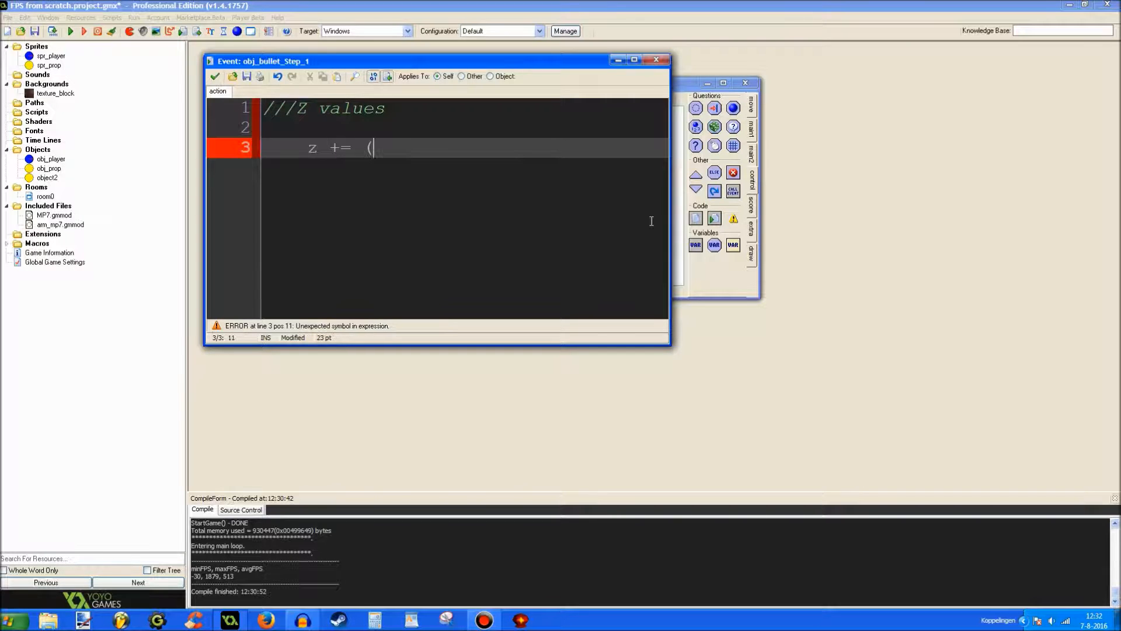
{"action": "key", "text": "BackSpace"}
{"action": "type", "text": "tan(de"}
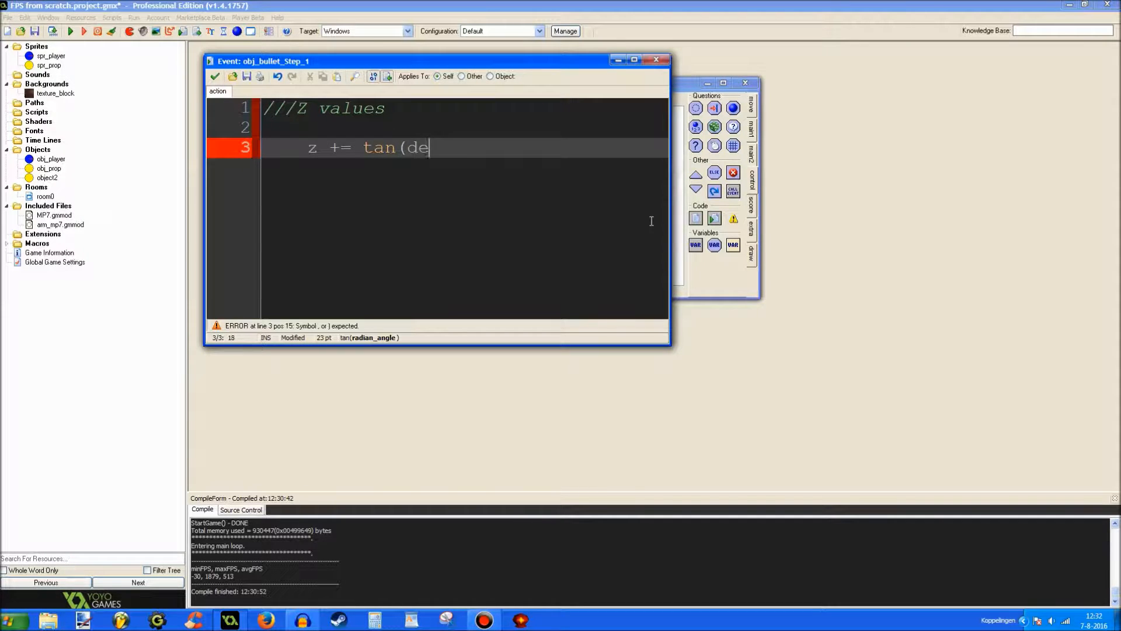
{"action": "type", "text": "gtorad(ztt"}
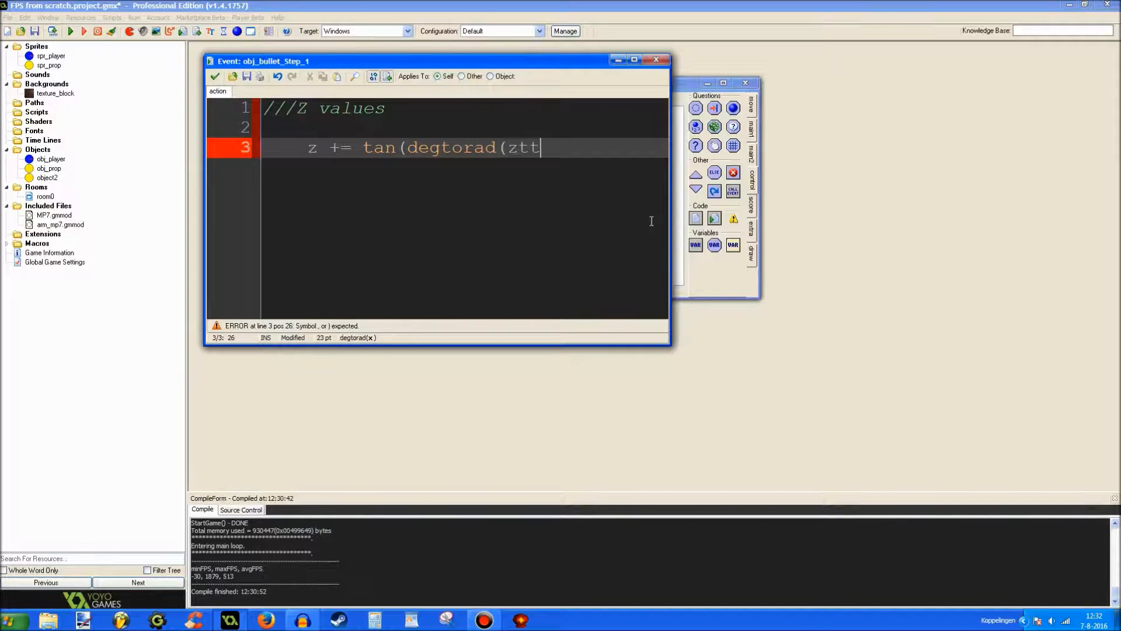
{"action": "type", "text": "))*speed;"}
{"action": "key", "text": "Return"}
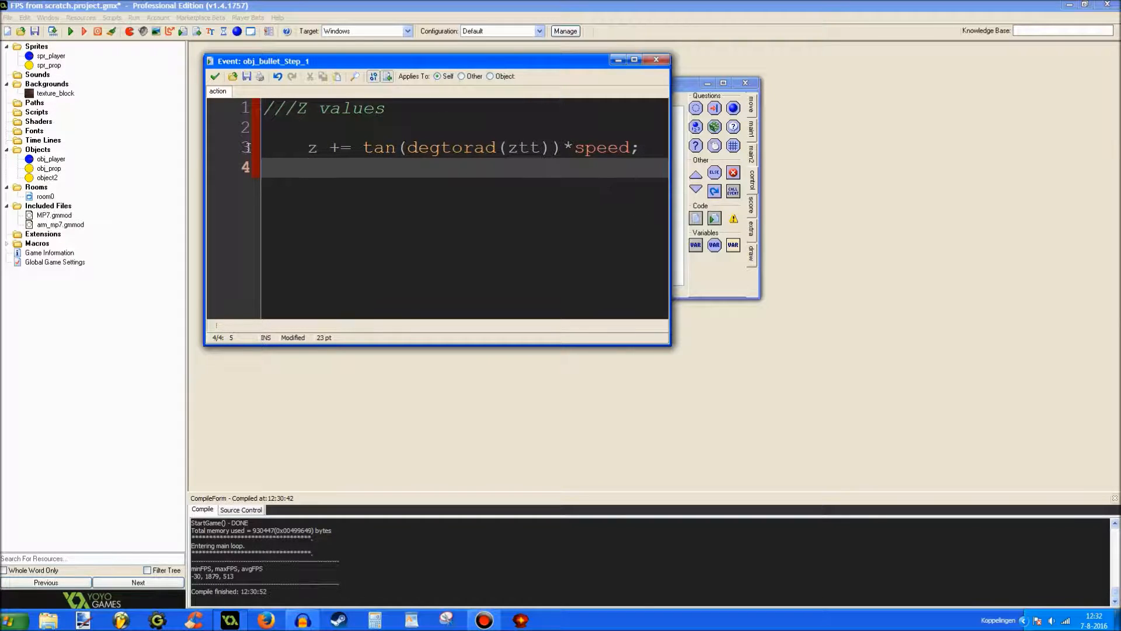
{"action": "left_click", "coordinate": [217, 76]}
Step: Add a Draw event to obj_bullet and write the d3d transform reset and translation to x,y,z lines
{"action": "left_click", "coordinate": [433, 267]}
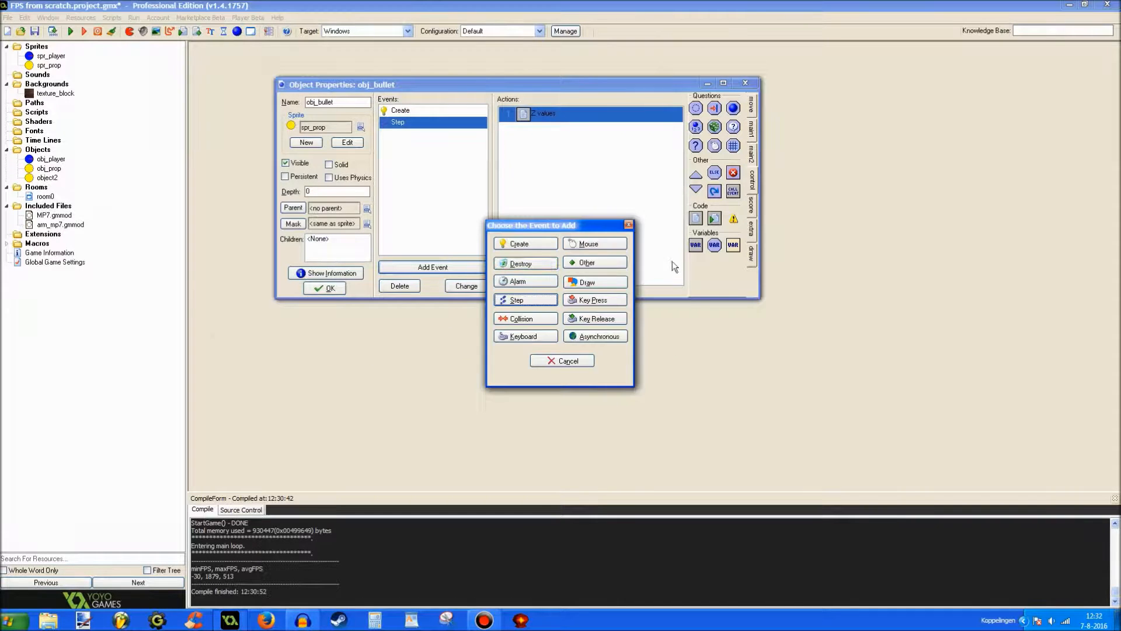
{"action": "left_click", "coordinate": [594, 280]}
{"action": "left_click", "coordinate": [696, 218]}
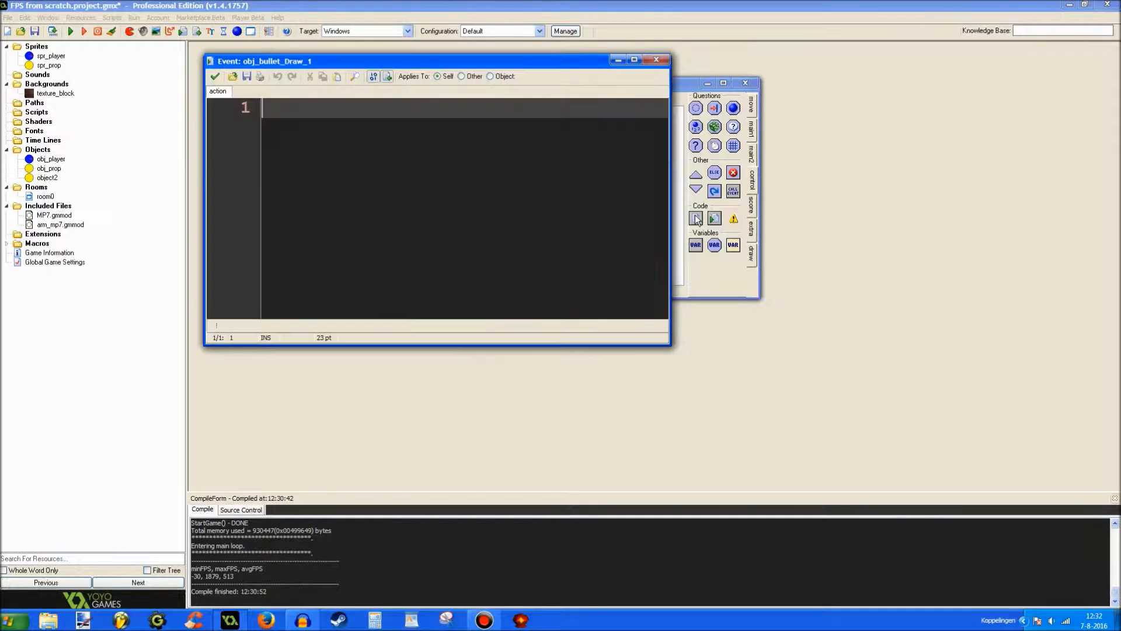
{"action": "type", "text": "///Bullet in"}
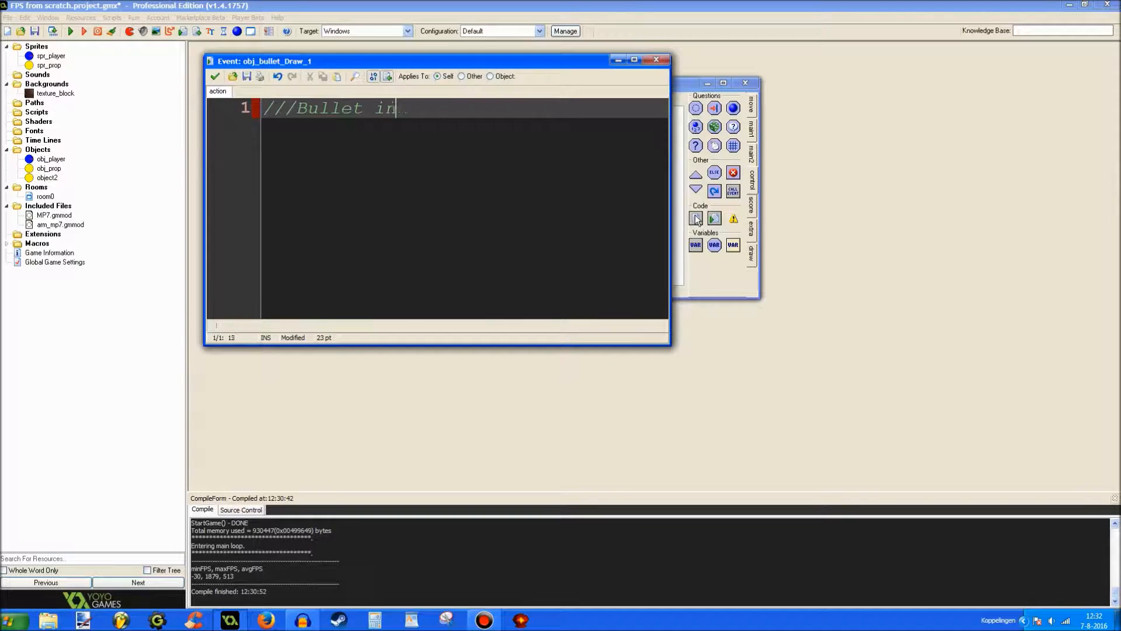
{"action": "type", "text": "dicator"}
{"action": "key", "text": "Return"}
{"action": "key", "text": "Return"}
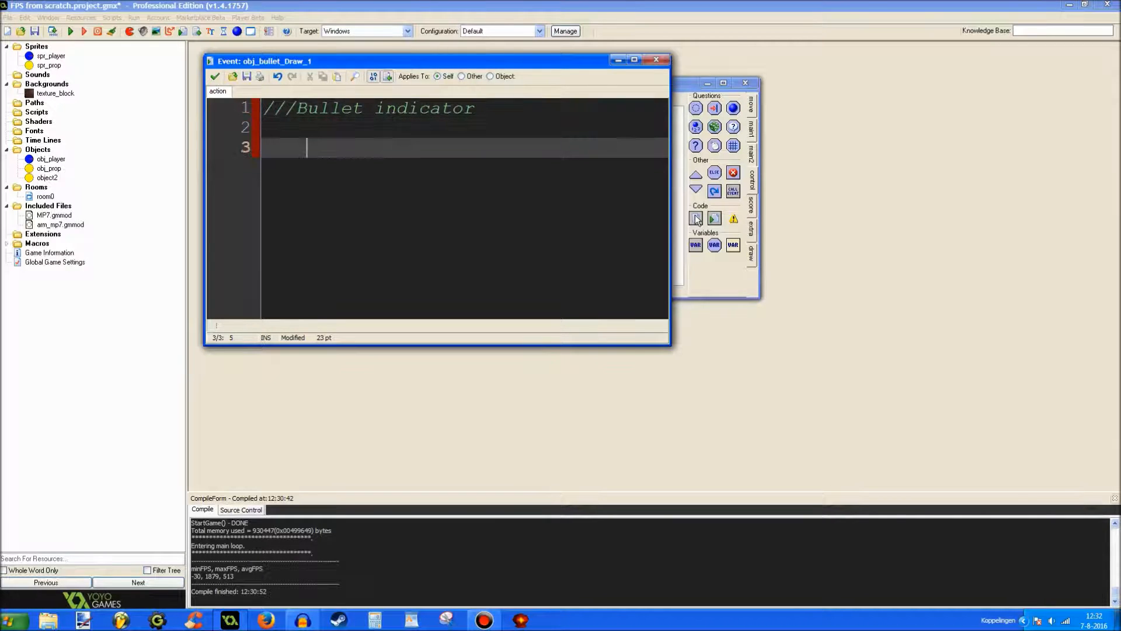
{"action": "key", "text": "BackSpace"}
{"action": "type", "text": "d3d_trans"}
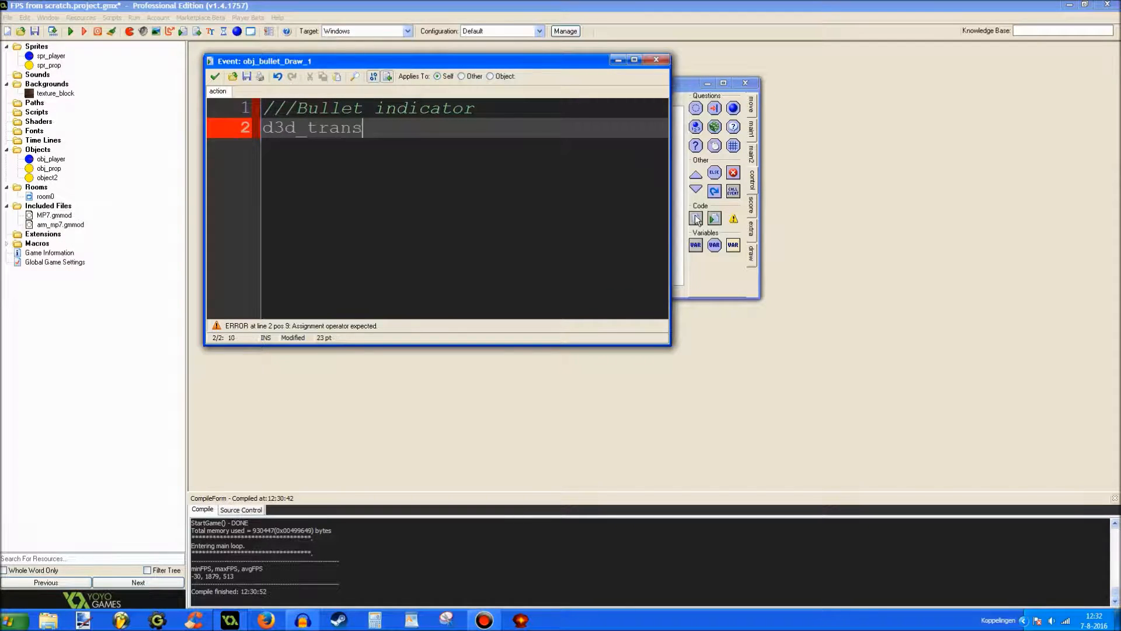
{"action": "type", "text": "form_set_identity"}
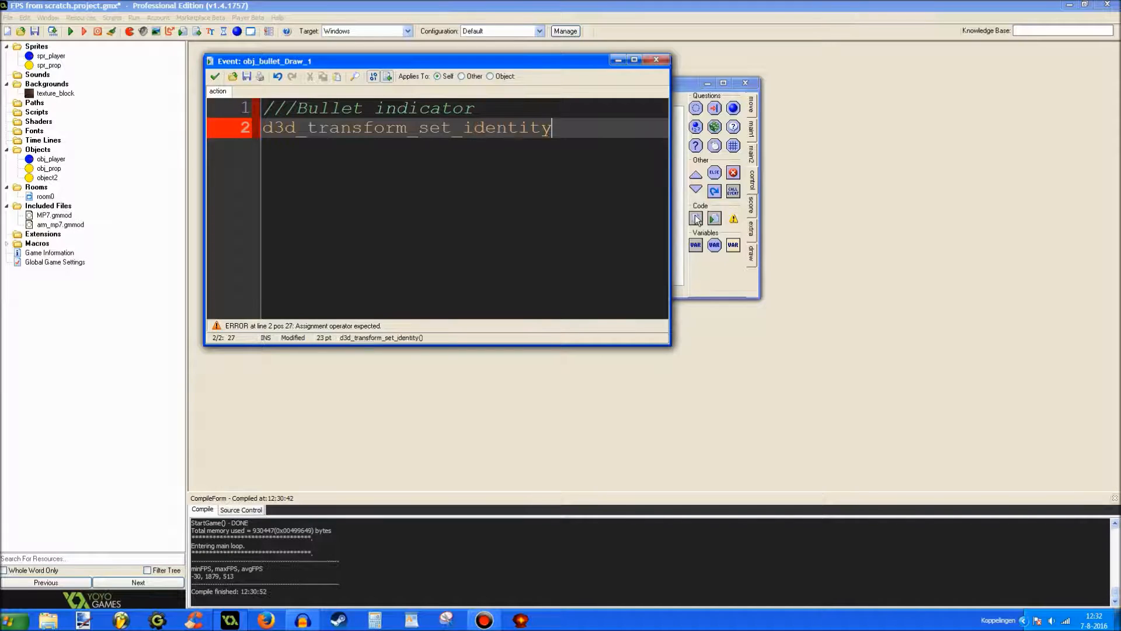
{"action": "type", "text": "();"}
{"action": "key", "text": "Return"}
{"action": "type", "text": "d3d_transfo"}
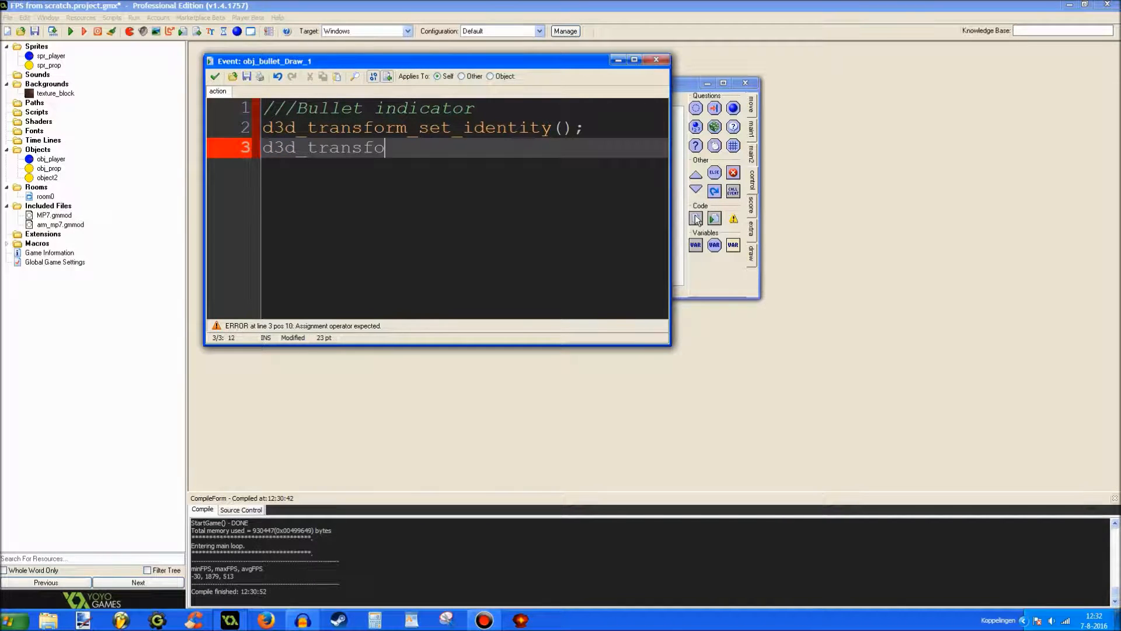
{"action": "type", "text": "rm_add_"}
{"action": "type", "text": "translation("}
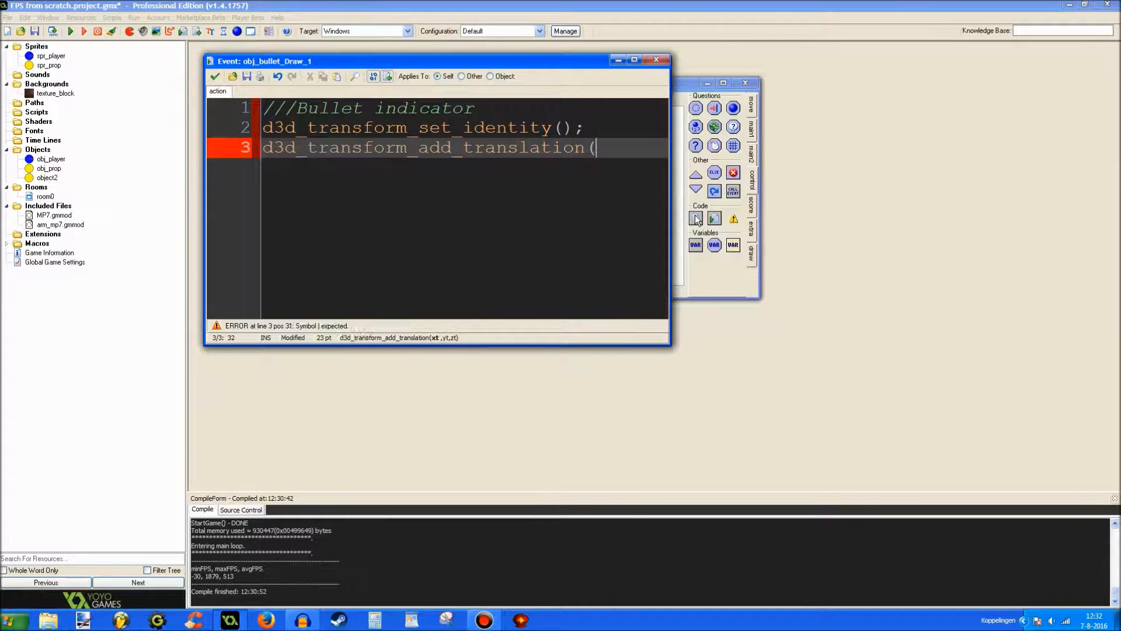
{"action": "type", "text": "x,y,-1);"}
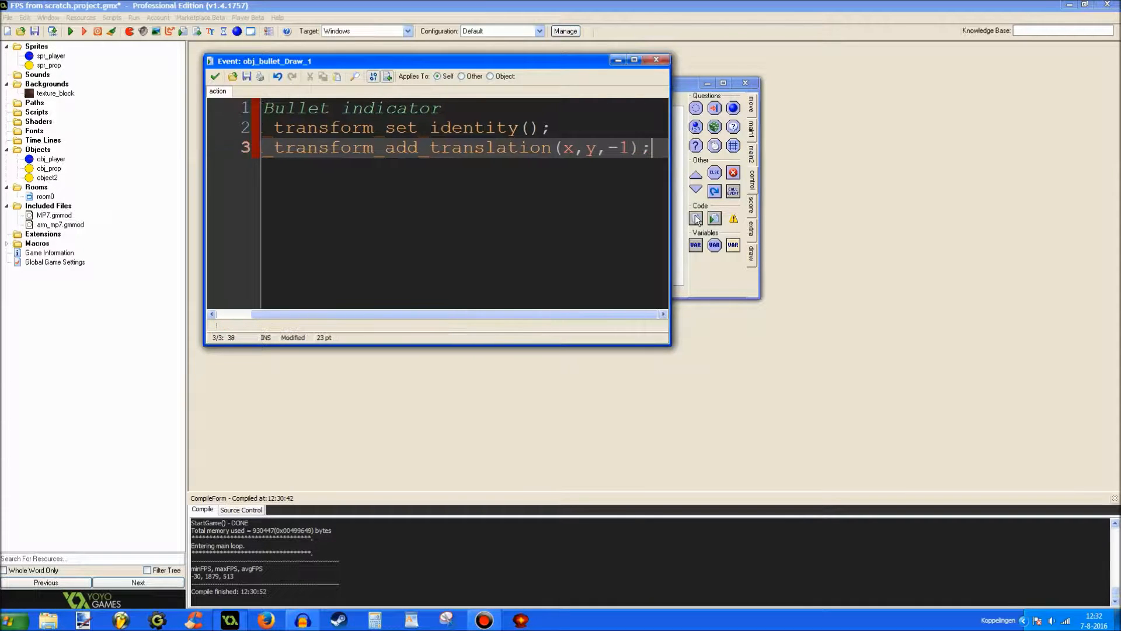
{"action": "key", "text": "BackSpace"}
{"action": "key", "text": "BackSpace"}
{"action": "key", "text": "BackSpace"}
{"action": "type", "text": "z);"}
Step: Insert draw_set_colour(c_yellow) under the comment and add the d3d_draw_ellipsoid call after the translation
{"action": "key", "text": "Up"}
{"action": "key", "text": "Up"}
{"action": "key", "text": "End"}
{"action": "key", "text": "Return"}
{"action": "type", "text": "dr"}
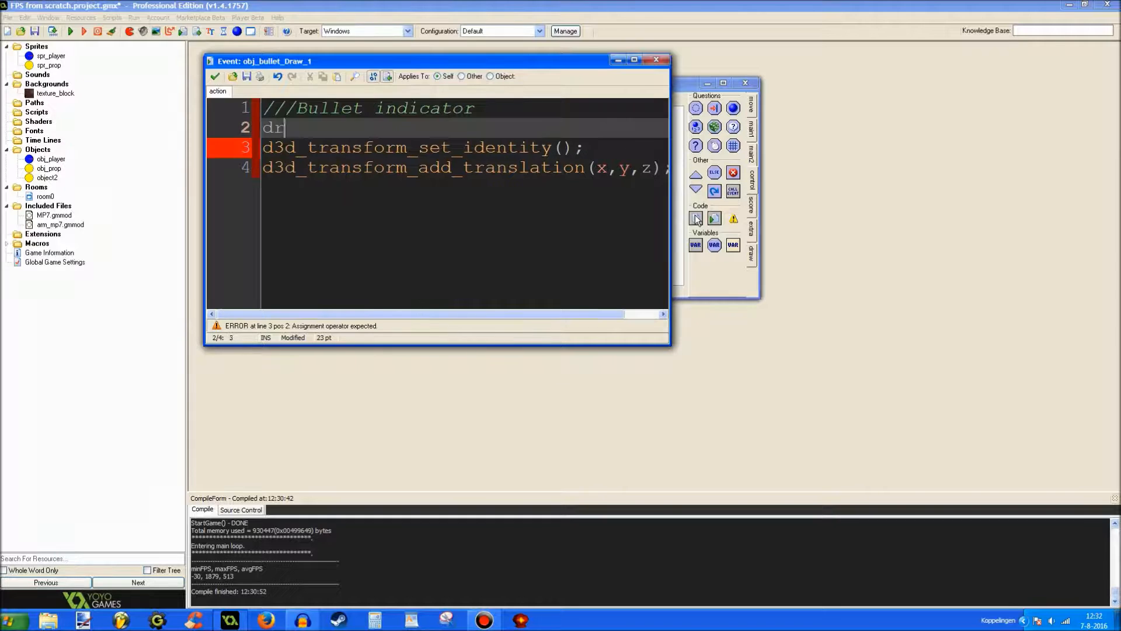
{"action": "type", "text": "aw_set_colour"}
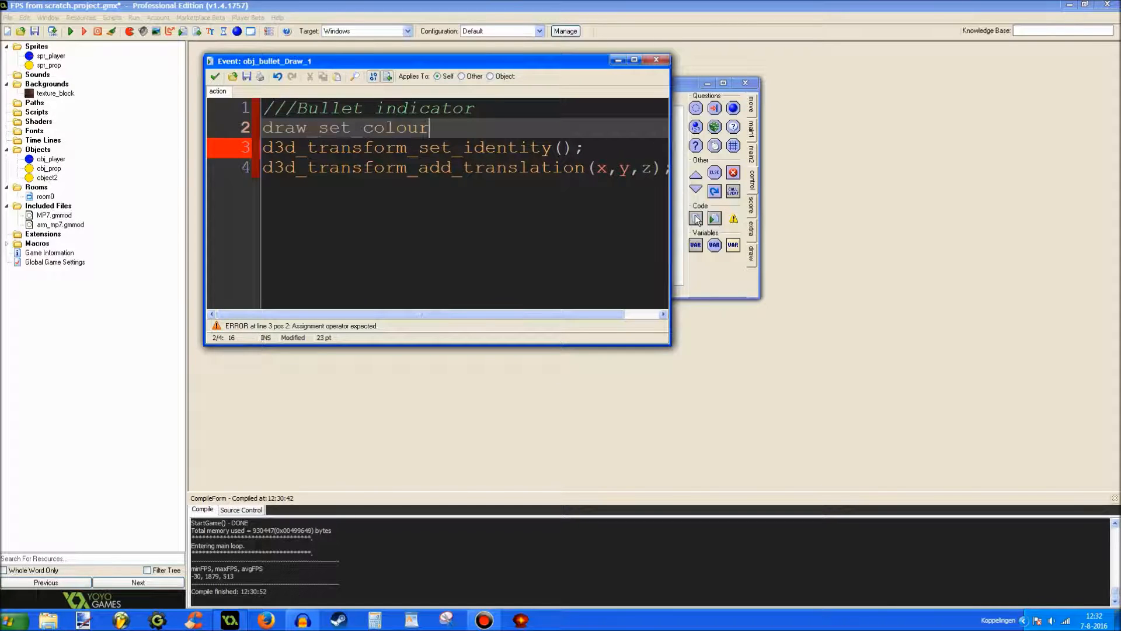
{"action": "type", "text": "(c_yellow);"}
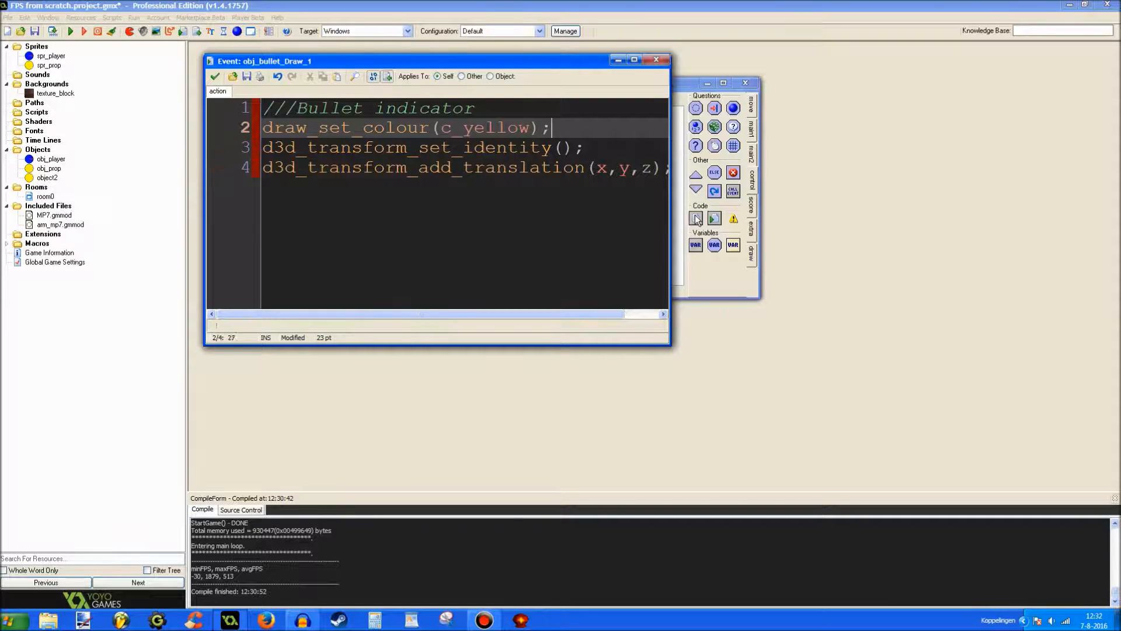
{"action": "key", "text": "Return"}
{"action": "key", "text": "Down"}
{"action": "key", "text": "Down"}
{"action": "key", "text": "End"}
{"action": "key", "text": "Return"}
{"action": "type", "text": "d3d"}
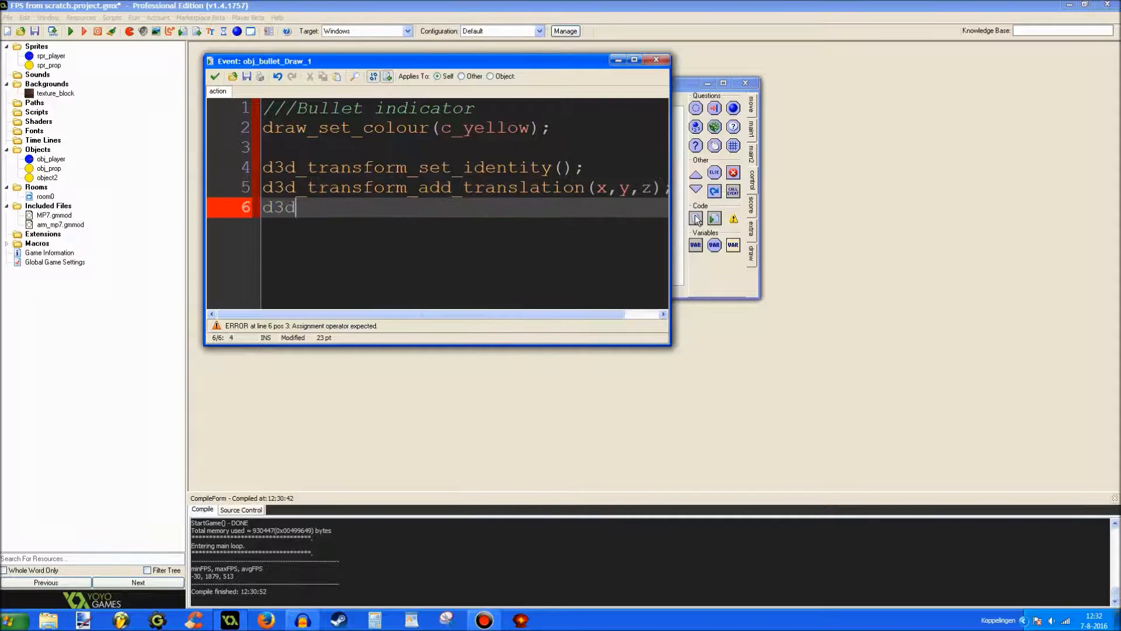
{"action": "type", "text": "_draw_el"}
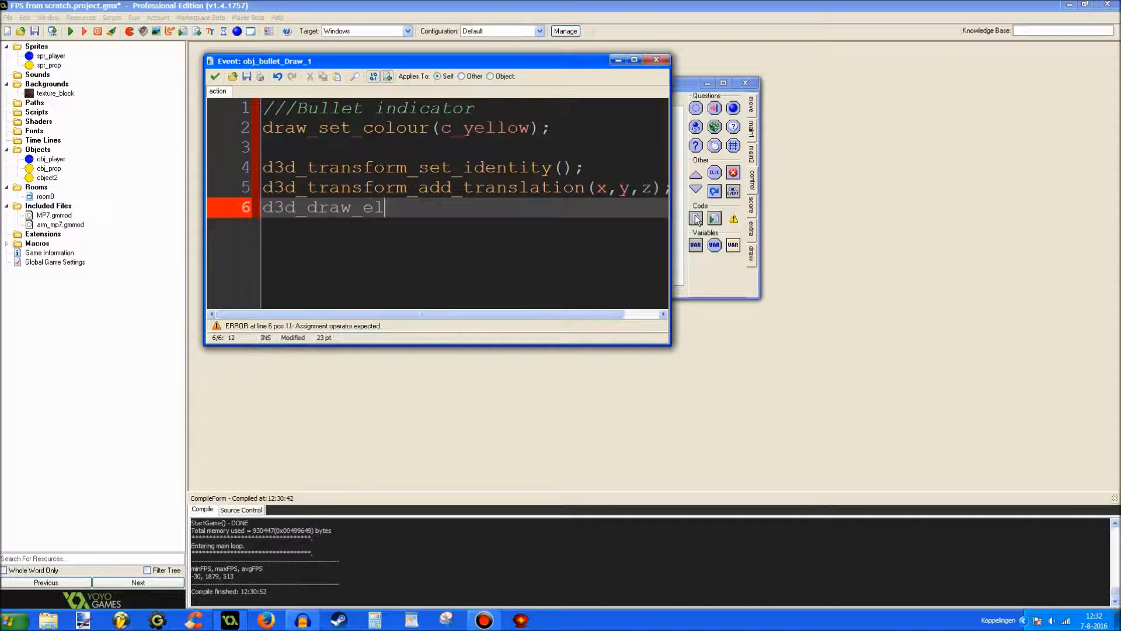
{"action": "type", "text": "lipsoid"}
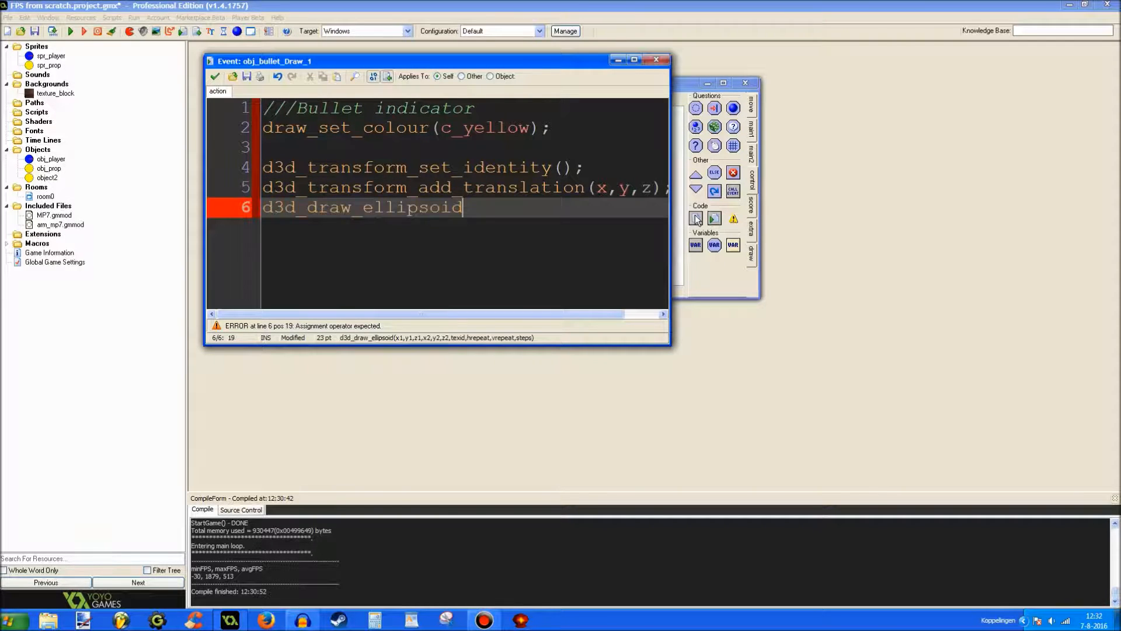
{"action": "type", "text": "(-16,"}
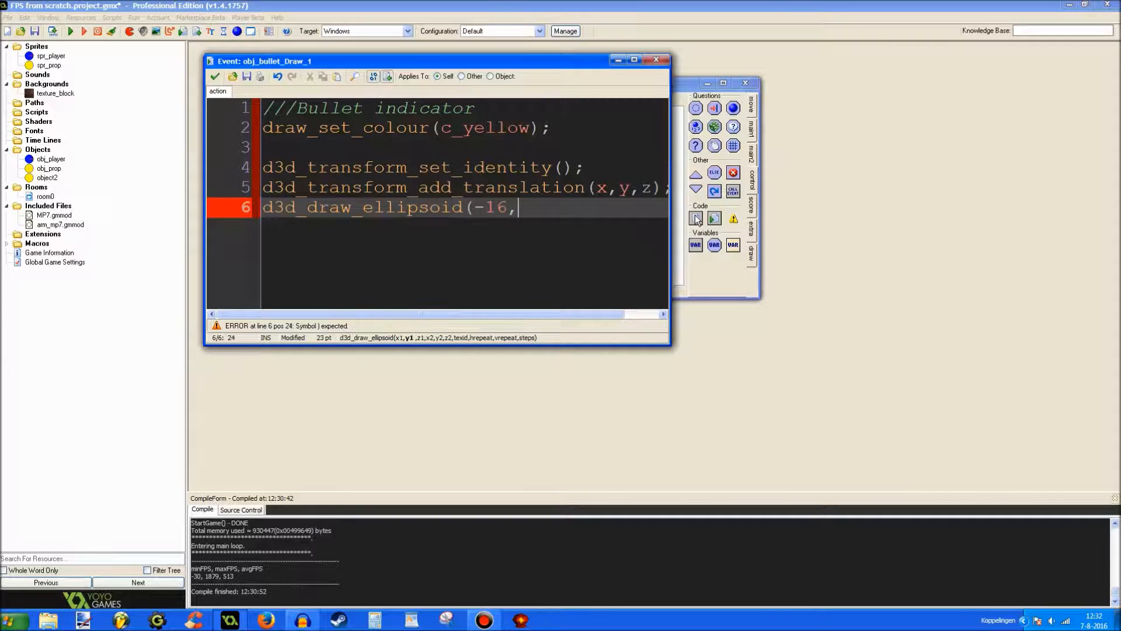
{"action": "type", "text": "-16"}
{"action": "type", "text": ",16,16,16,"}
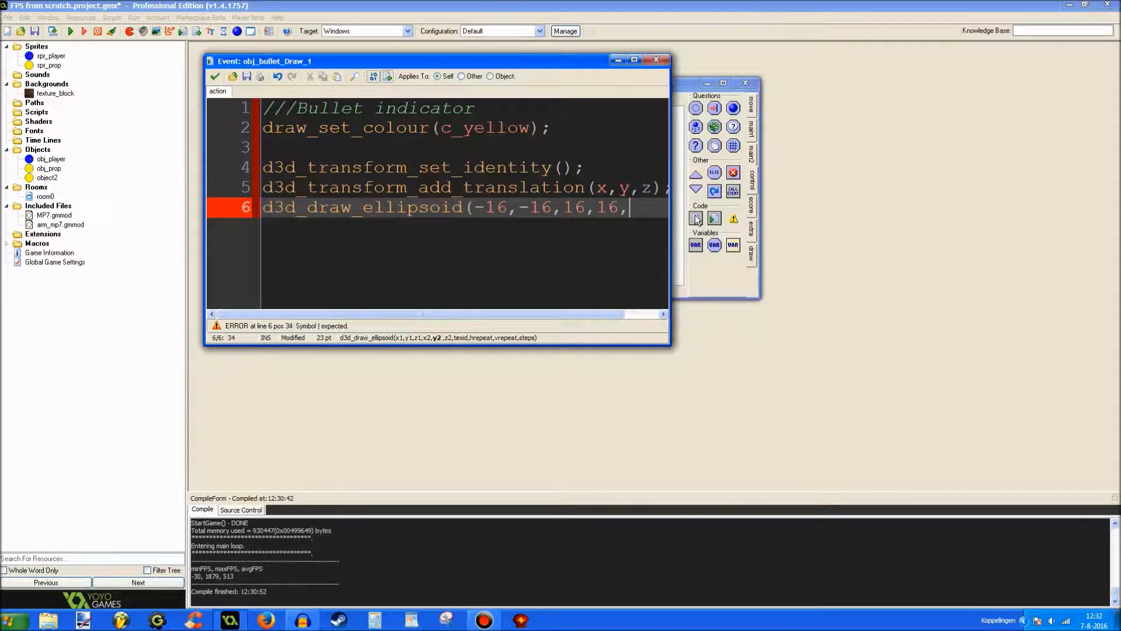
{"action": "type", "text": "-16,-1"}
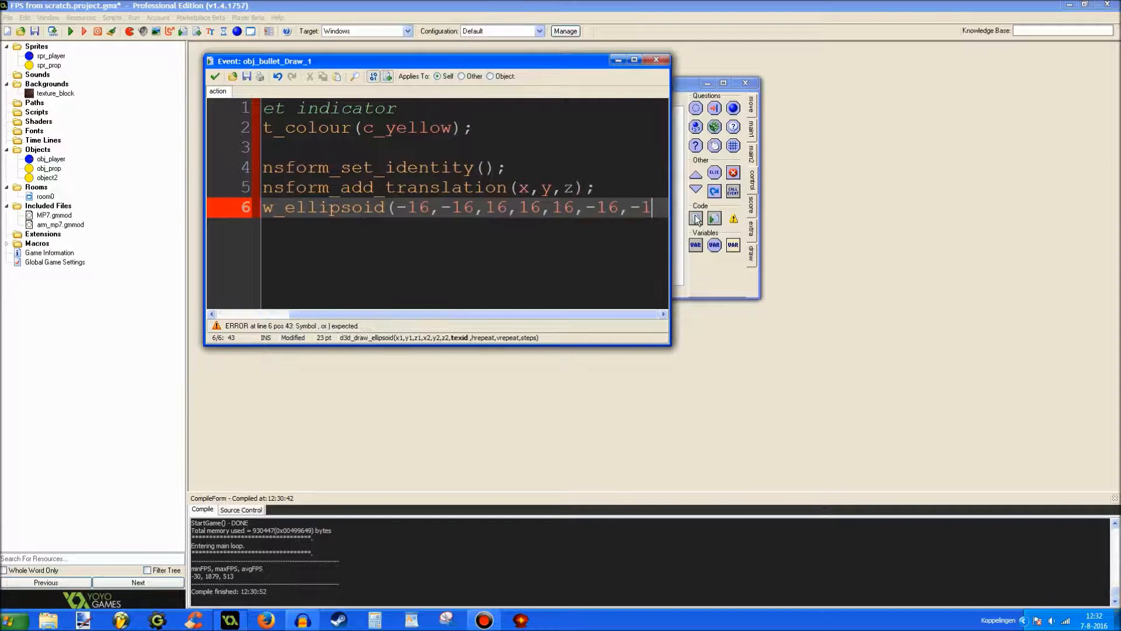
{"action": "type", "text": ",1,1,"}
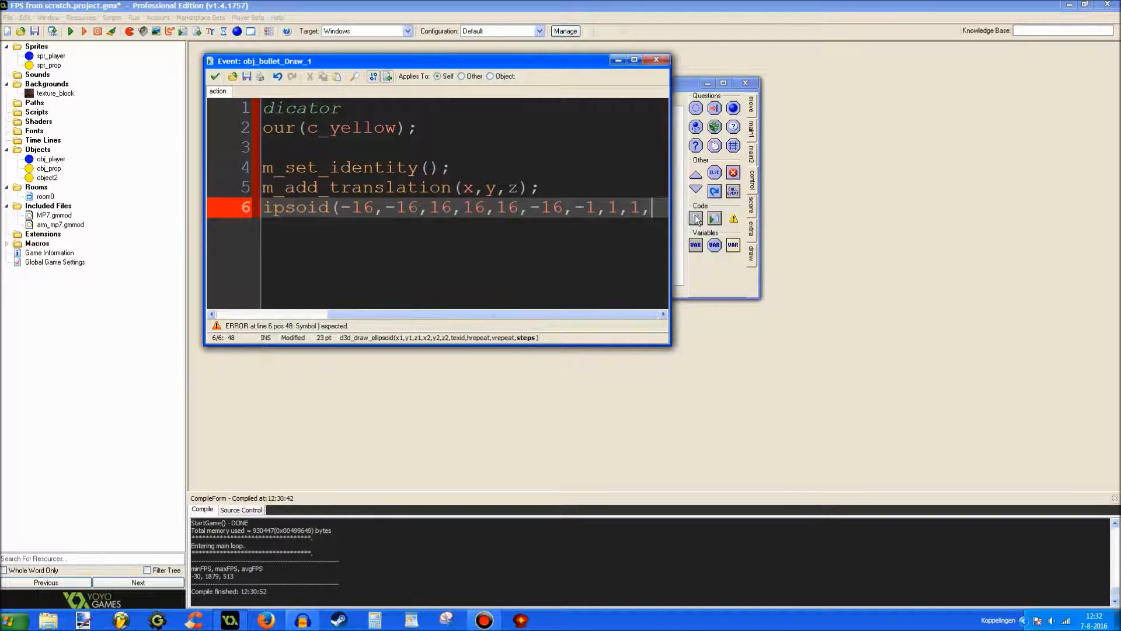
{"action": "type", "text": "10);"}
{"action": "key", "text": "Return"}
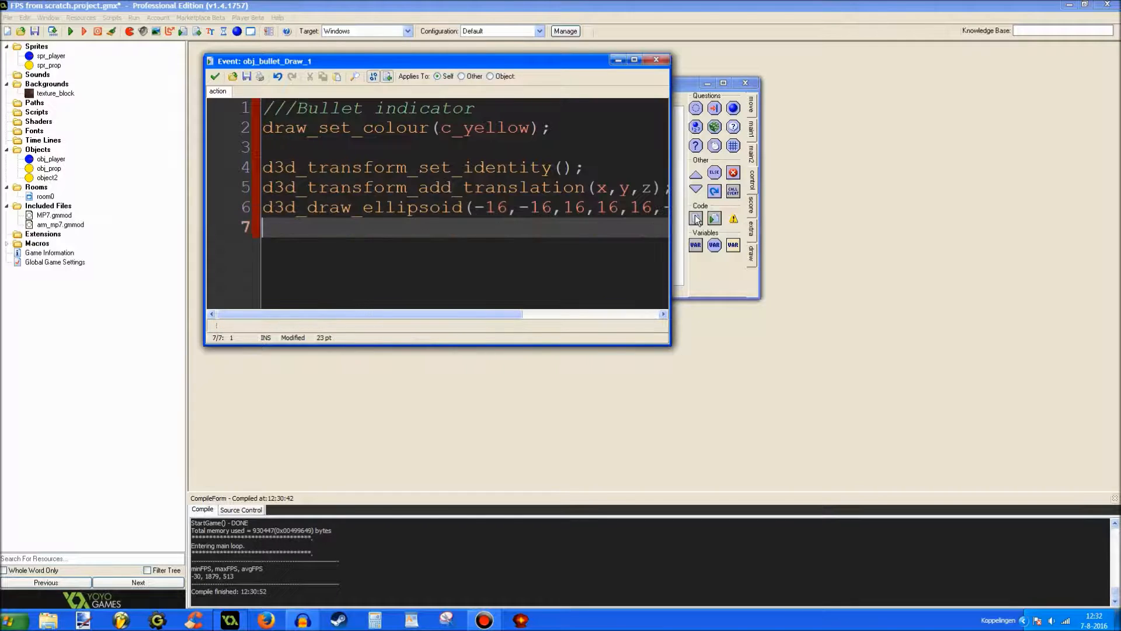
Step: Copy the identity transform line and paste it after the ellipsoid call to reset the transform
{"action": "key", "text": "Up"}
{"action": "key", "text": "Up"}
{"action": "key", "text": "Up"}
{"action": "key", "text": "End"}
{"action": "key", "text": "shift+Home"}
{"action": "key", "text": "ctrl+c"}
{"action": "key", "text": "ctrl+End"}
{"action": "key", "text": "ctrl+v"}
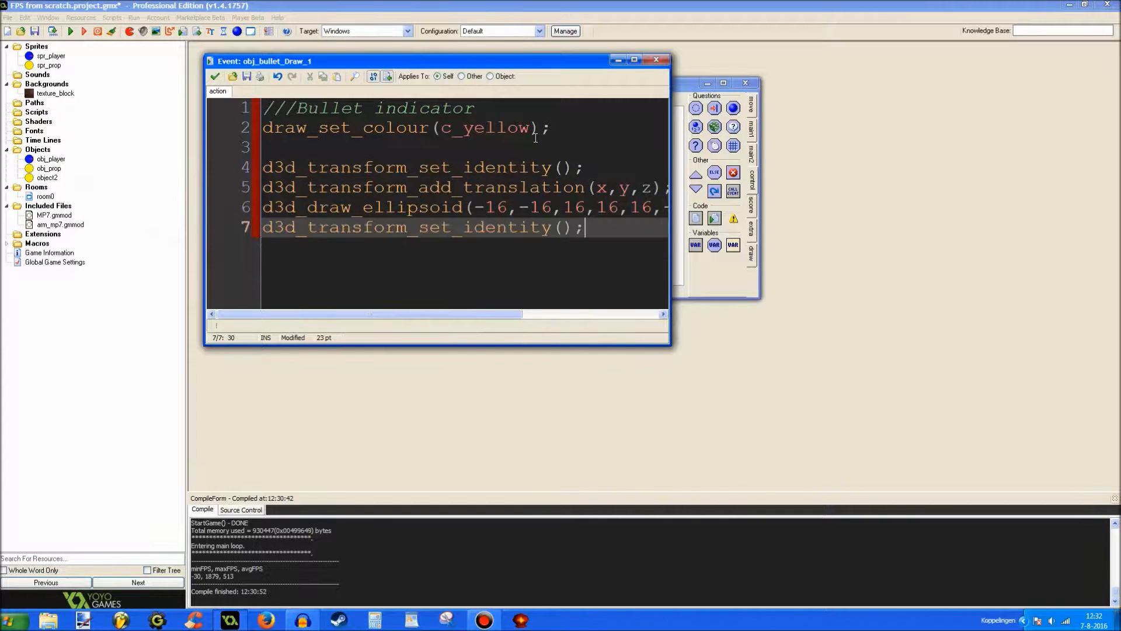
{"action": "key", "text": "Return"}
{"action": "key", "text": "Return"}
Step: Duplicate the colour line at the end, change it to c_white and save the Draw code
{"action": "triple_click", "coordinate": [561, 128]}
{"action": "key", "text": "ctrl+c"}
{"action": "left_click", "coordinate": [303, 268]}
{"action": "key", "text": "ctrl+v"}
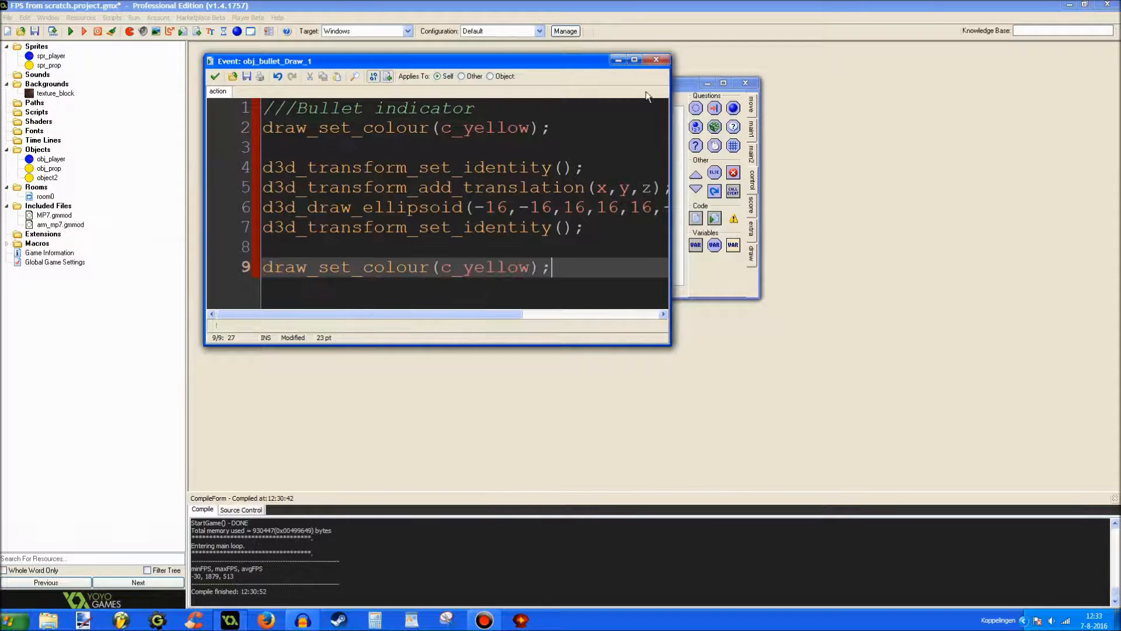
{"action": "left_click_drag", "start_coordinate": [672, 345], "coordinate": [894, 406]}
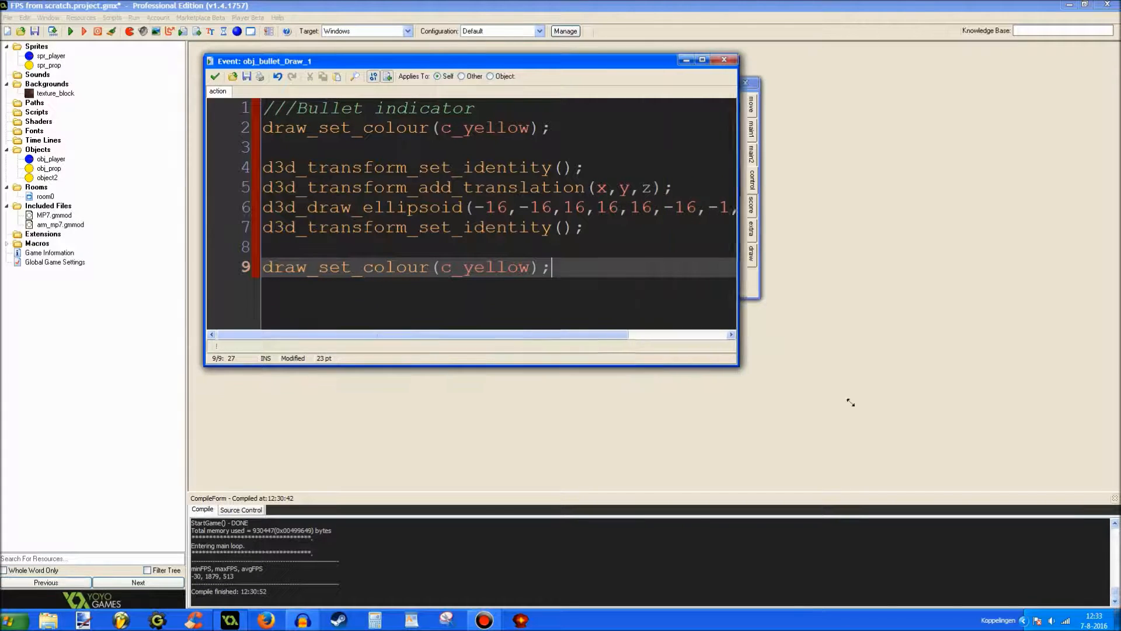
{"action": "double_click", "coordinate": [526, 269]}
{"action": "type", "text": "c_white"}
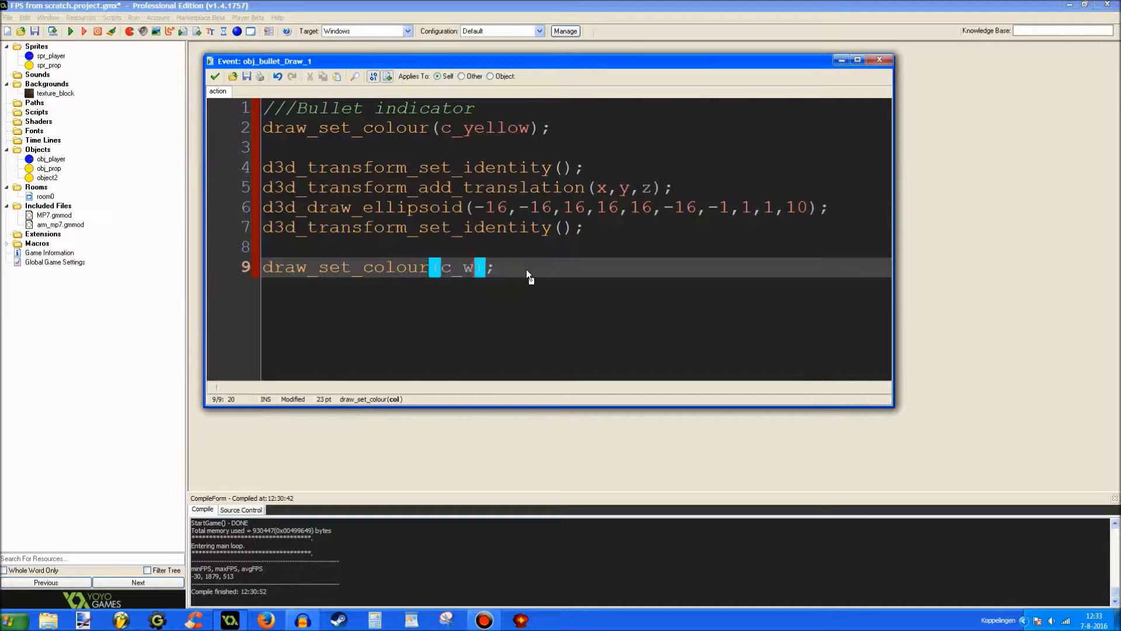
{"action": "left_click", "coordinate": [215, 75]}
Step: Give obj_player a Global Left Pressed mouse event with an Execute Code action
{"action": "double_click", "coordinate": [50, 159]}
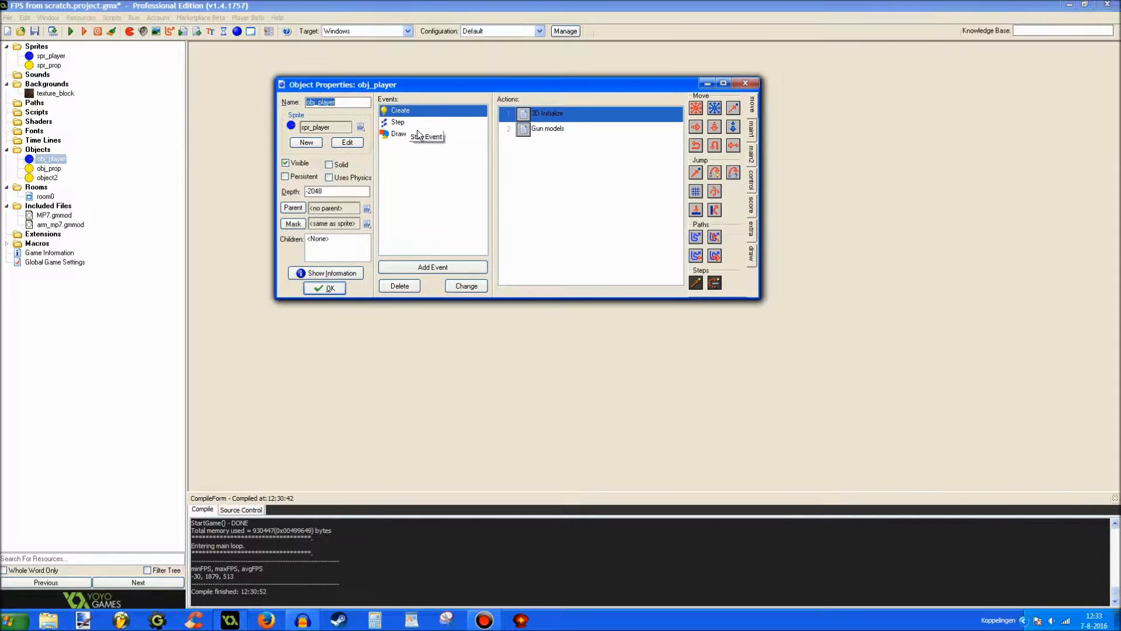
{"action": "left_click", "coordinate": [433, 265]}
{"action": "left_click", "coordinate": [587, 244]}
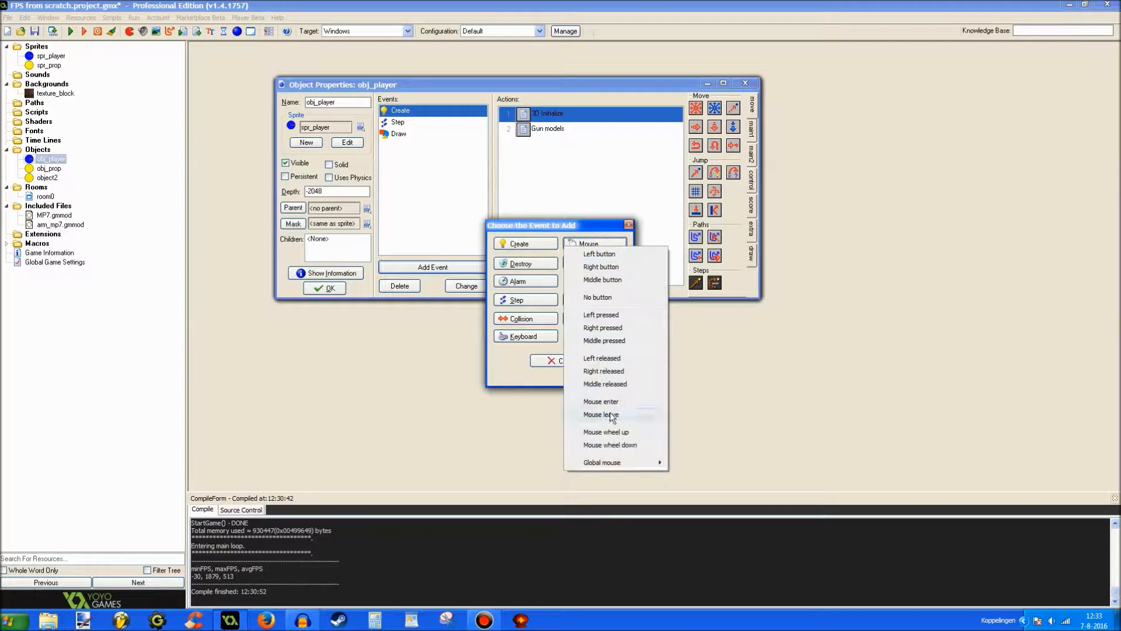
{"action": "mouse_move", "coordinate": [604, 462]}
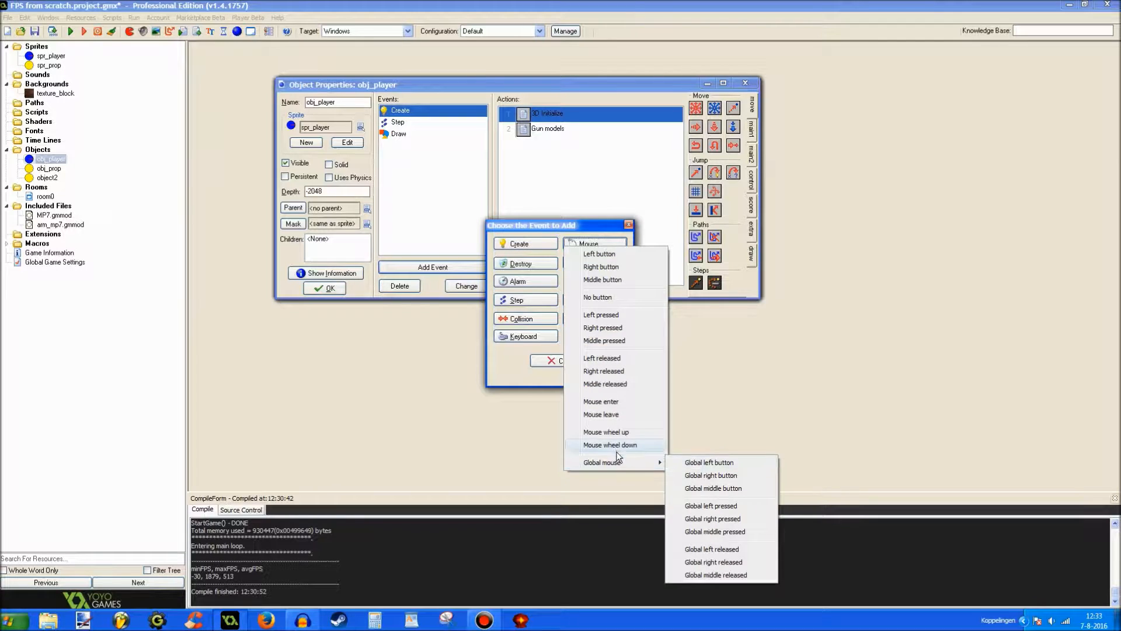
{"action": "left_click", "coordinate": [581, 235]}
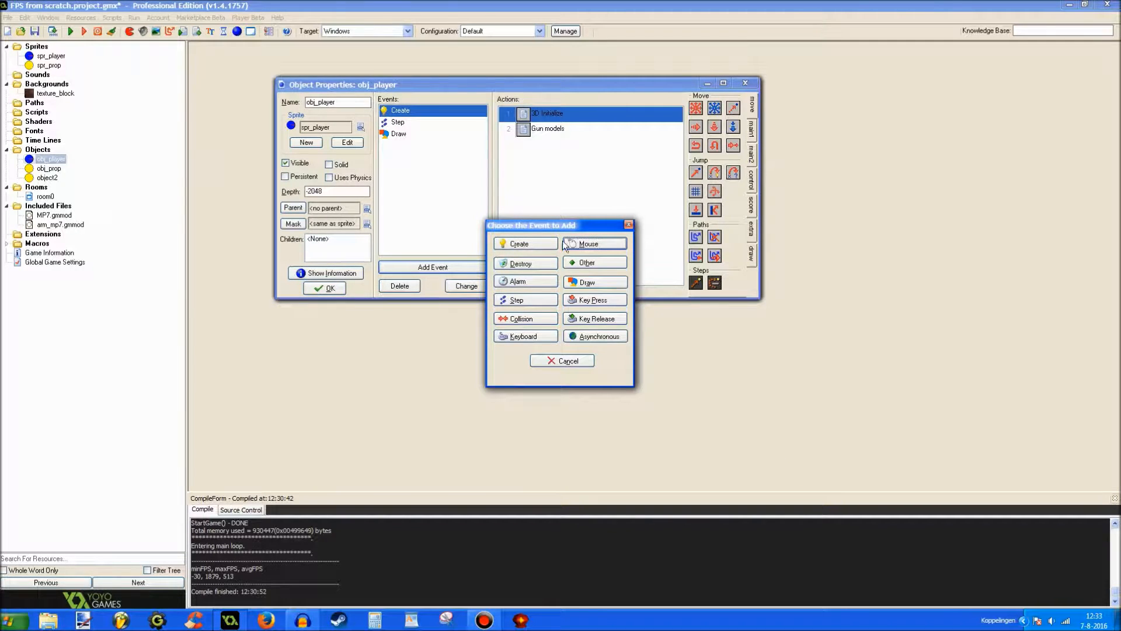
{"action": "left_click", "coordinate": [568, 244]}
{"action": "mouse_move", "coordinate": [624, 456]}
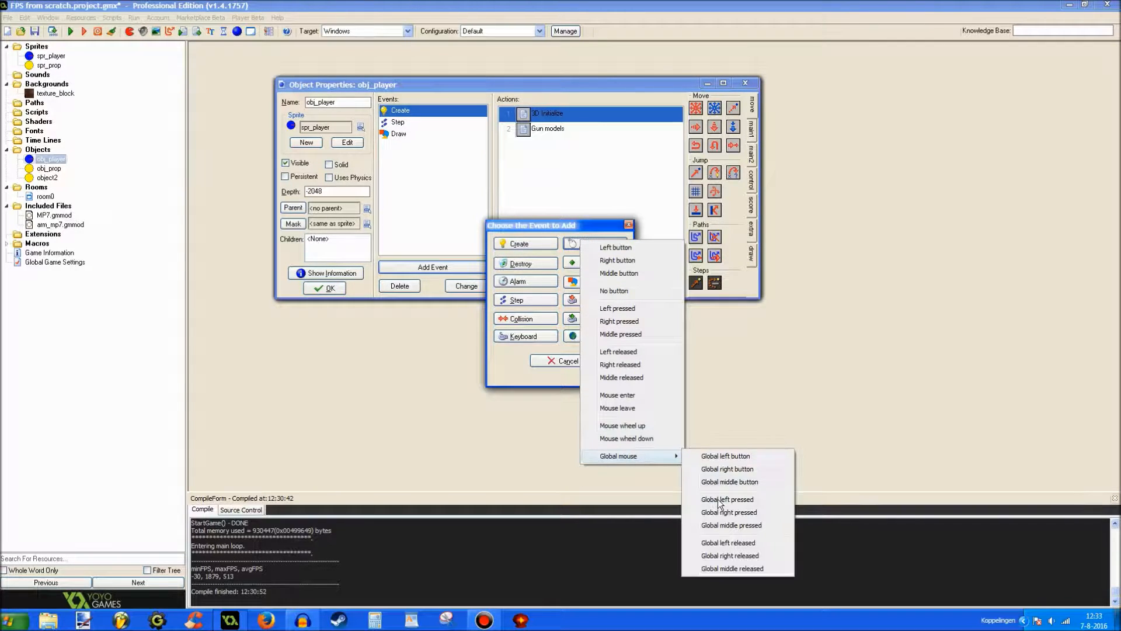
{"action": "left_click", "coordinate": [736, 505]}
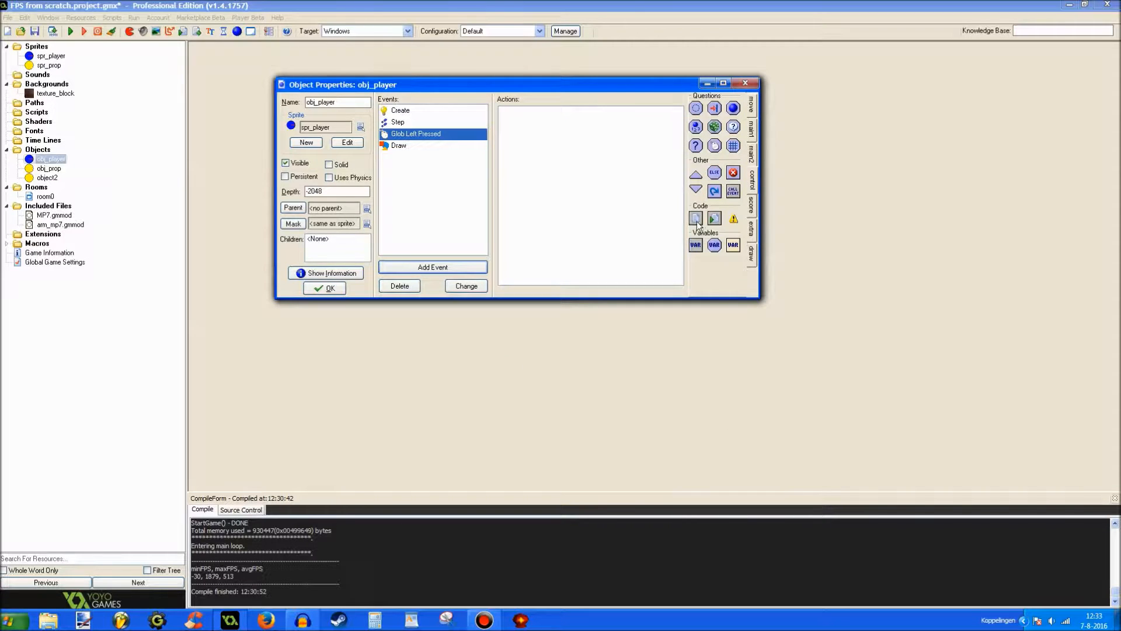
{"action": "left_click", "coordinate": [697, 219]}
{"action": "type", "text": "///Fire "}
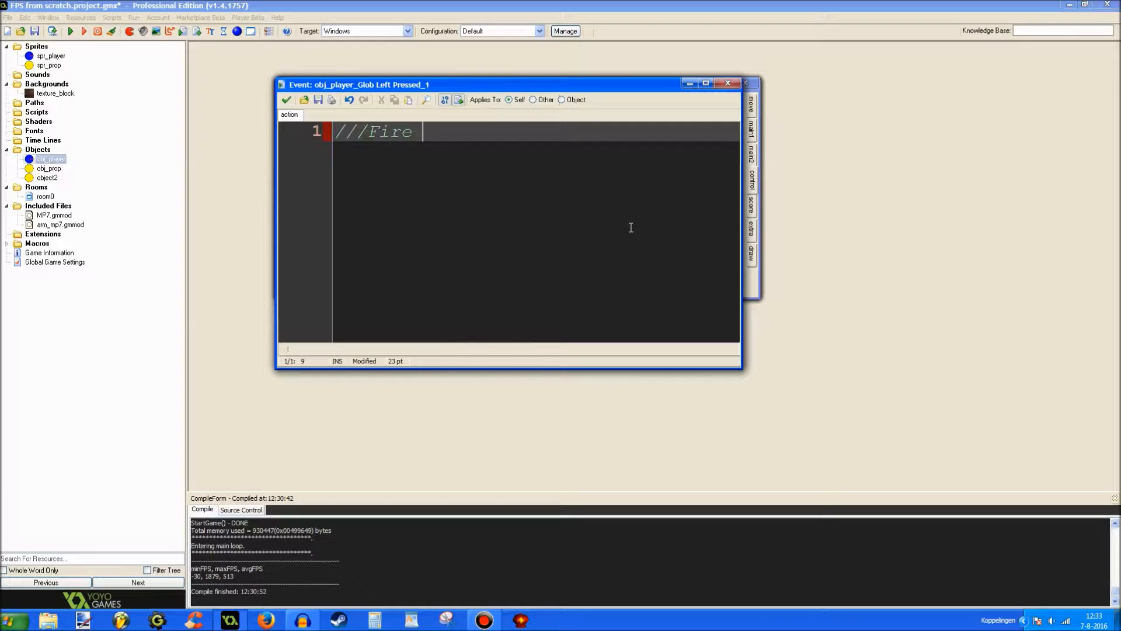
{"action": "type", "text": "a bullet"}
Step: Write instance_create(x,y,obj_bullet); under the 'Fire a bullet' comment and save the code
{"action": "left_click_drag", "start_coordinate": [743, 370], "coordinate": [1083, 477]}
{"action": "key", "text": "Return"}
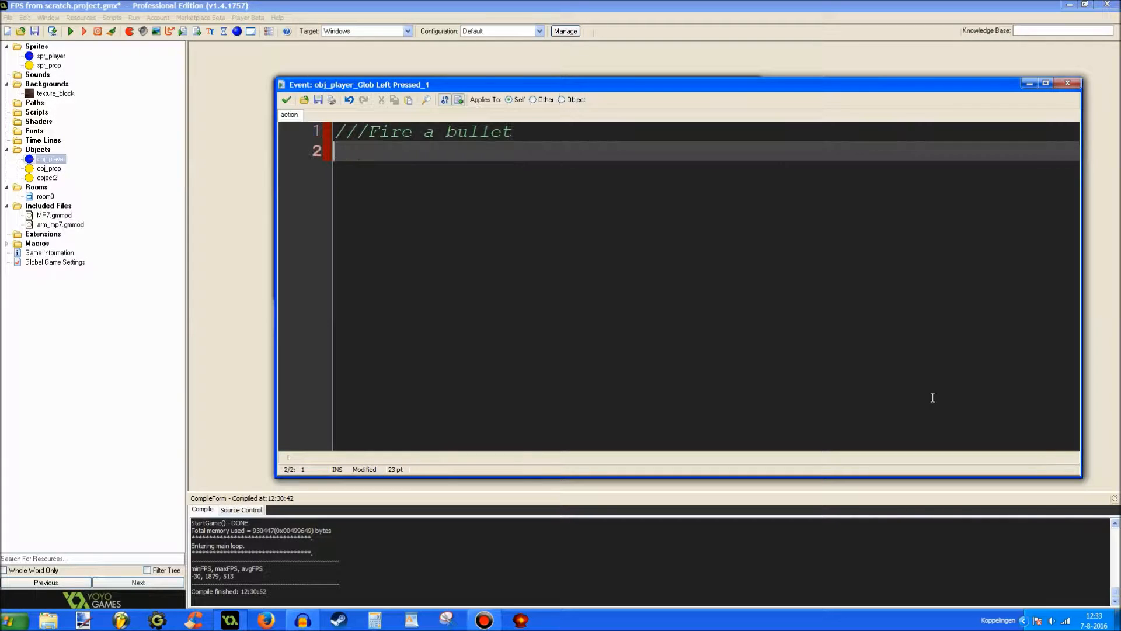
{"action": "type", "text": "instance_create(x"}
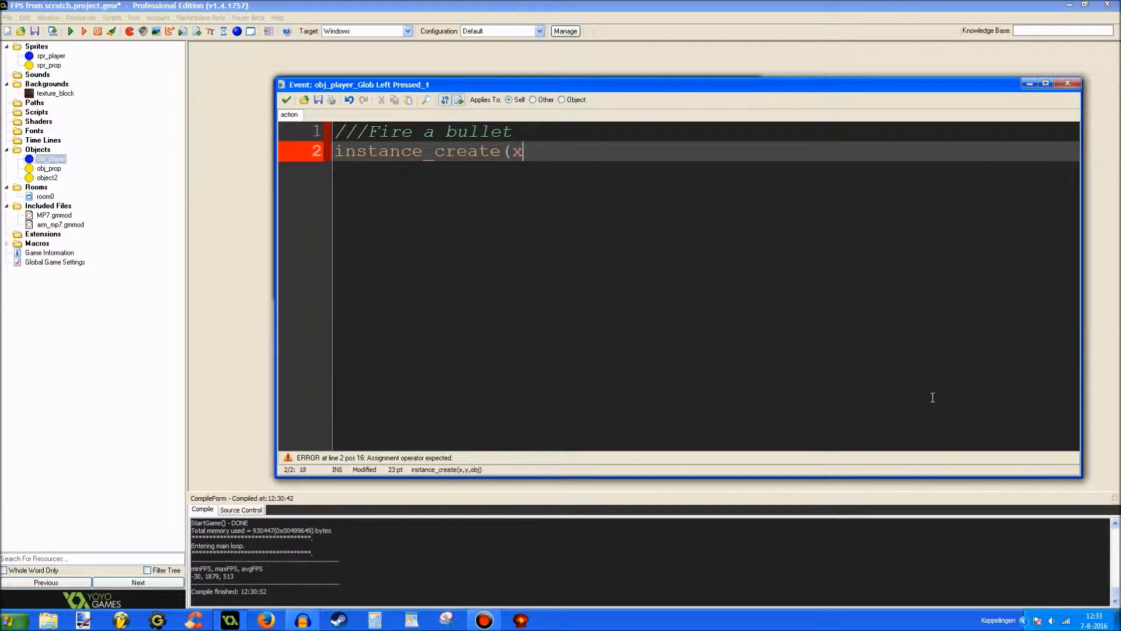
{"action": "type", "text": ",y,obj_bullet)"}
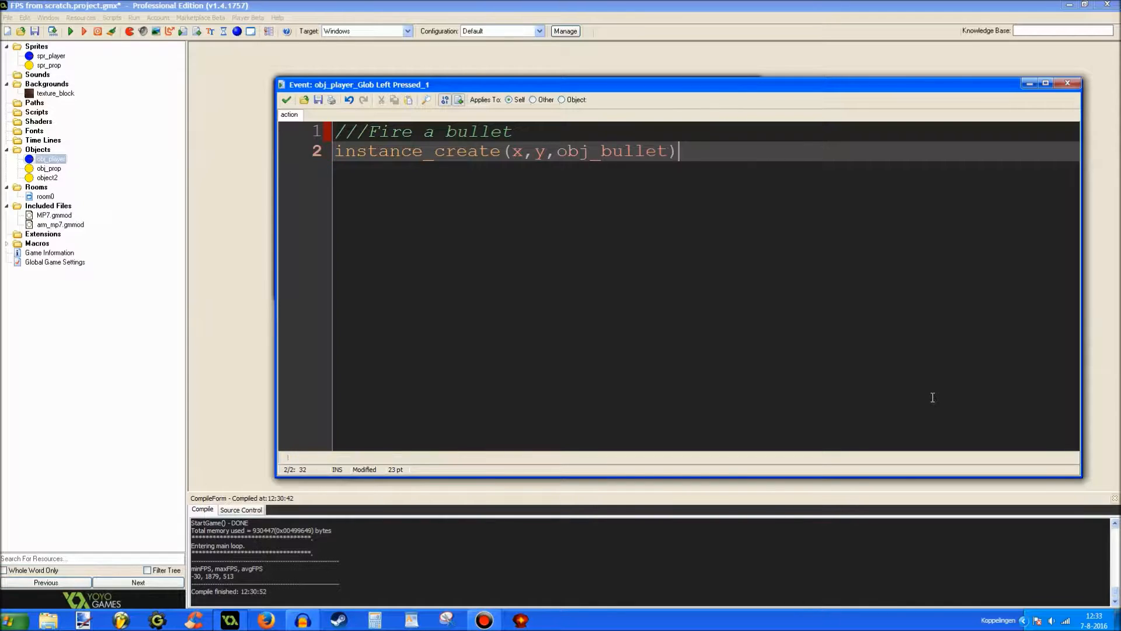
{"action": "type", "text": ";"}
{"action": "key", "text": "Return"}
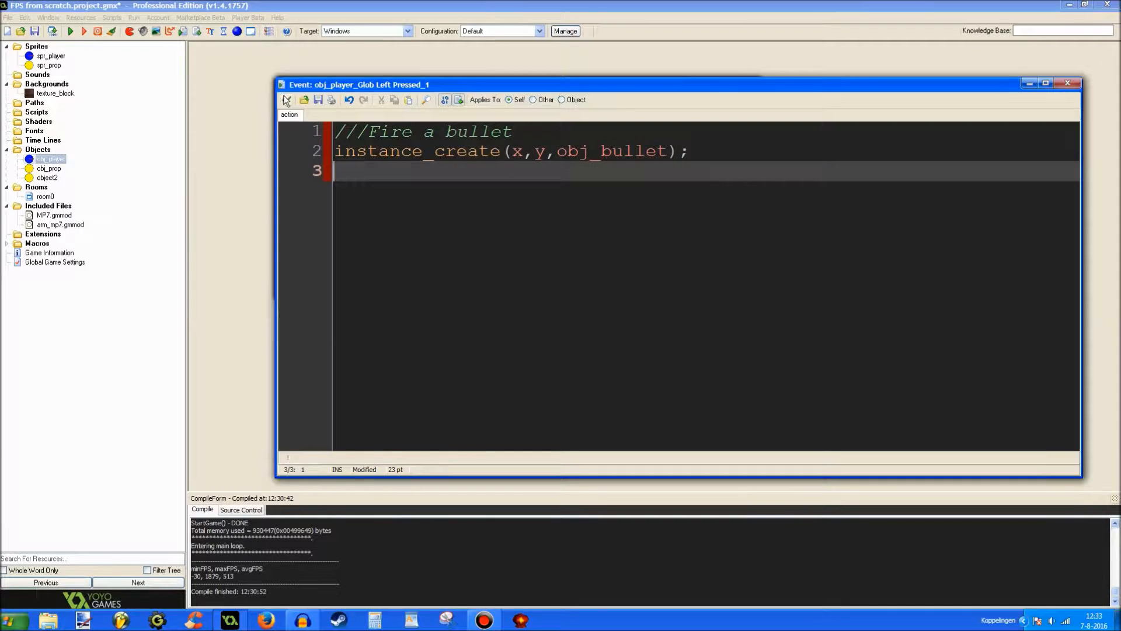
{"action": "left_click", "coordinate": [286, 100]}
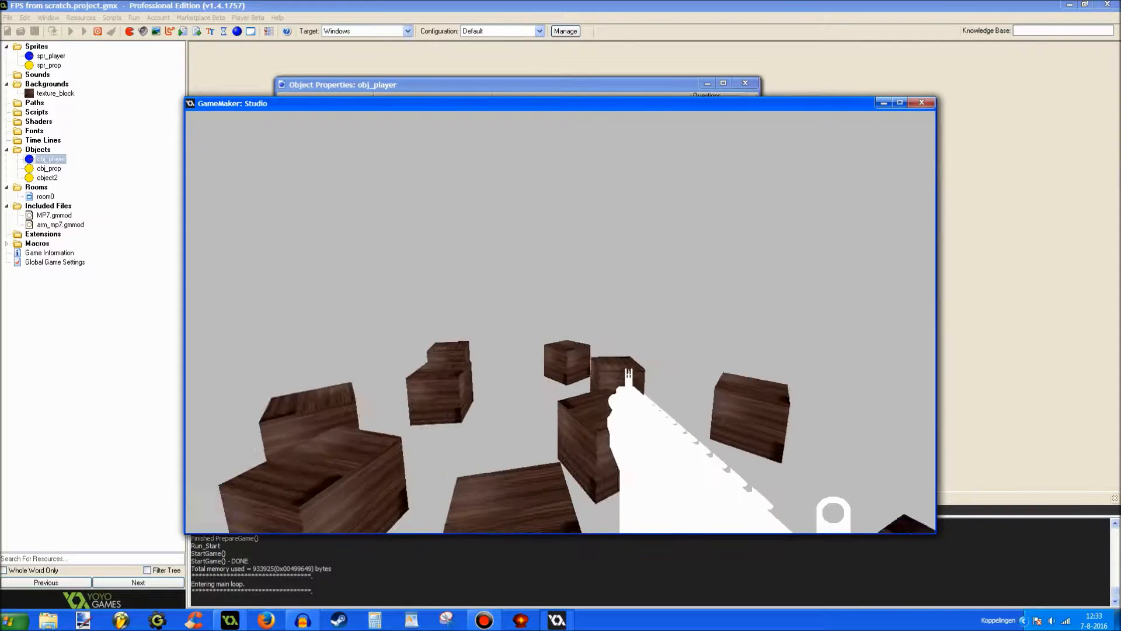
Step: In the test run, fire yellow bullets toward the crates, walk through them shooting up close, then quit the game
{"action": "left_click", "coordinate": [561, 316]}
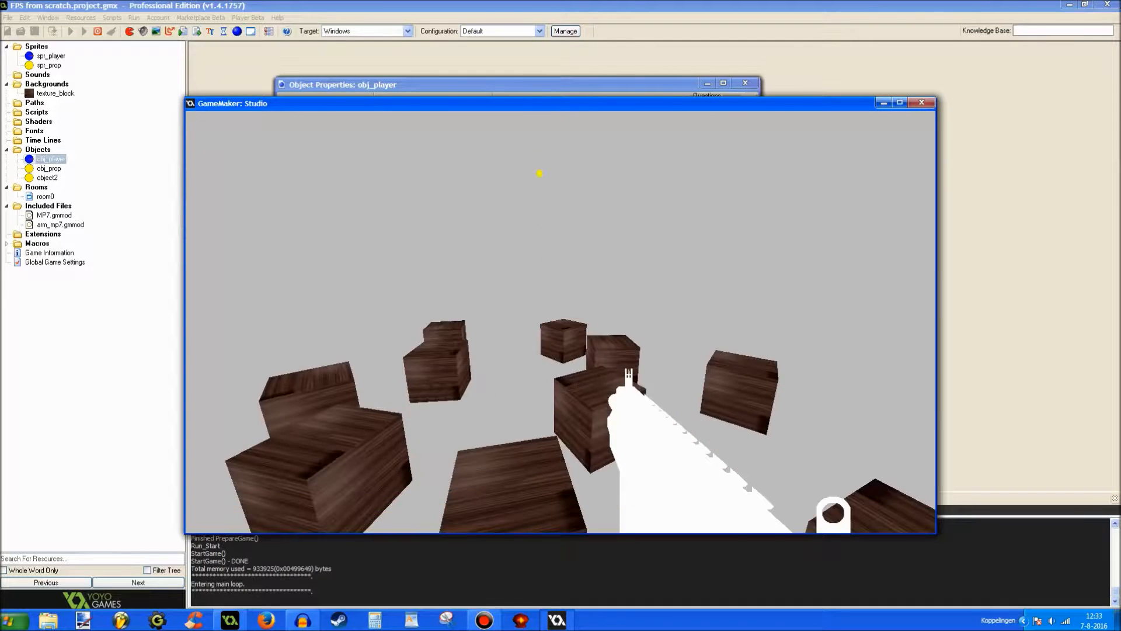
{"action": "left_click", "coordinate": [561, 316]}
{"action": "left_click", "coordinate": [560, 316]}
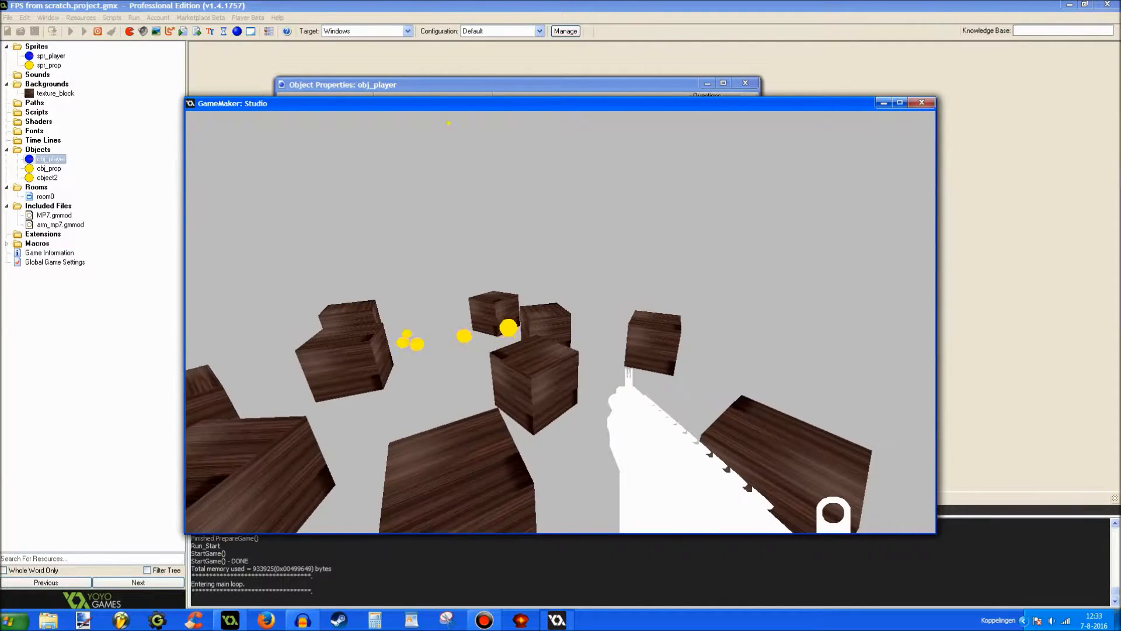
{"action": "key", "text": "w"}
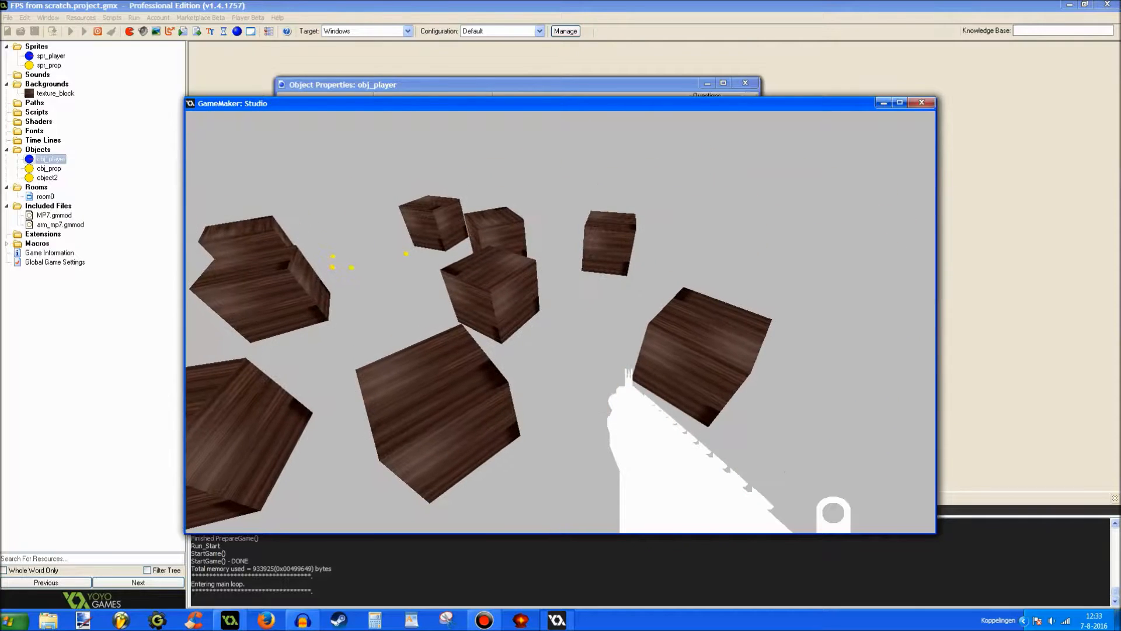
{"action": "left_click", "coordinate": [561, 316]}
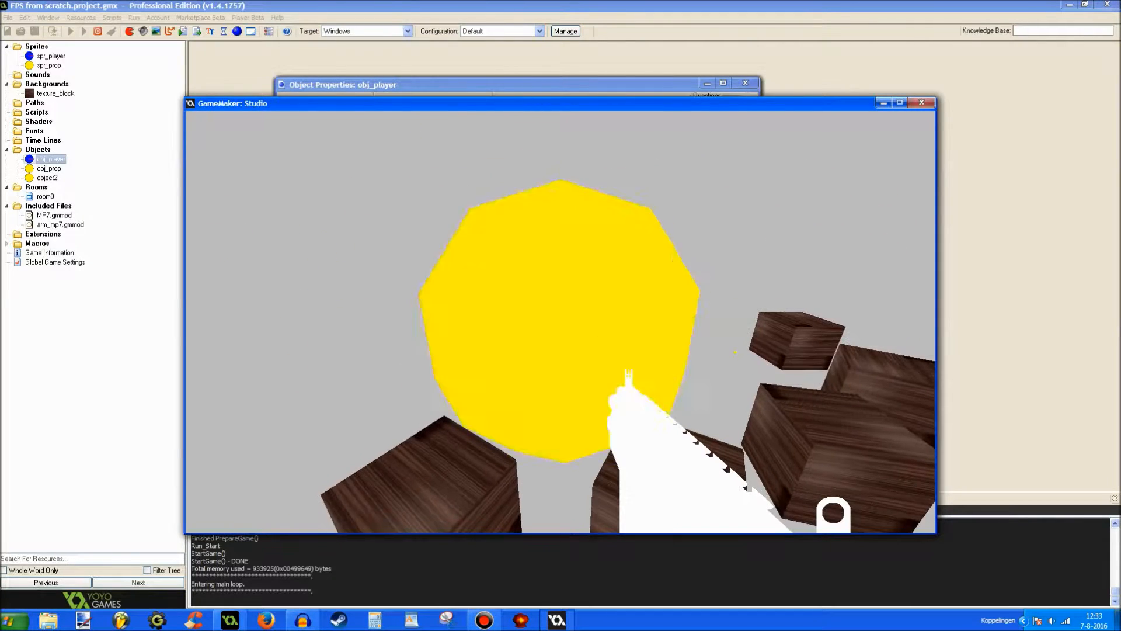
{"action": "key", "text": "Escape"}
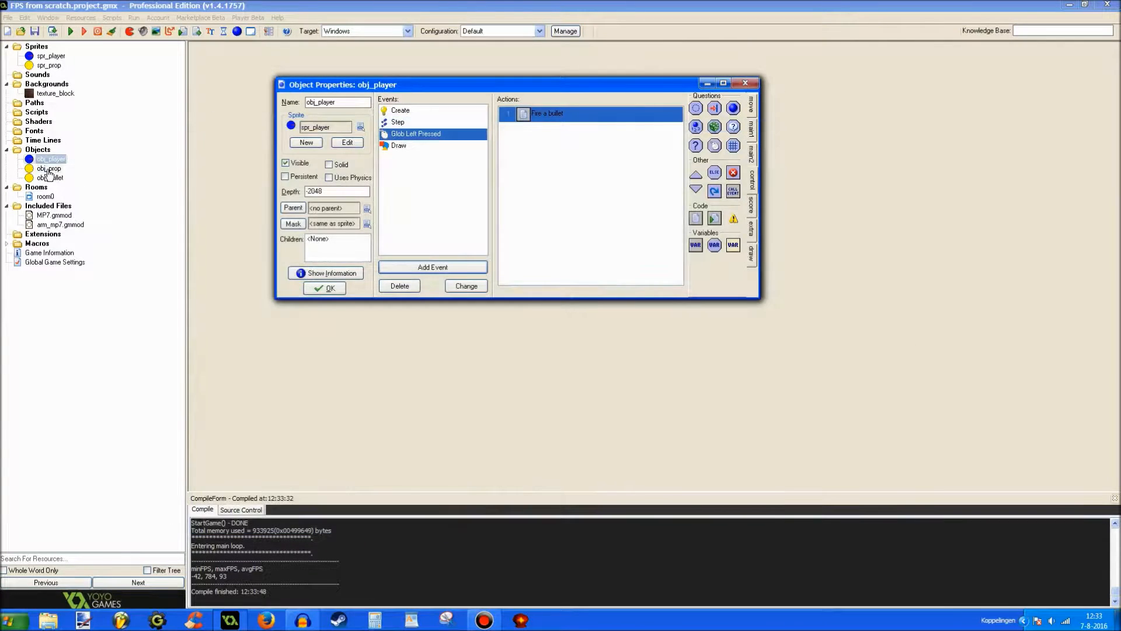
Step: Add a Step event with code to obj_prop and maximise the code editor
{"action": "double_click", "coordinate": [48, 168]}
{"action": "left_click", "coordinate": [433, 267]}
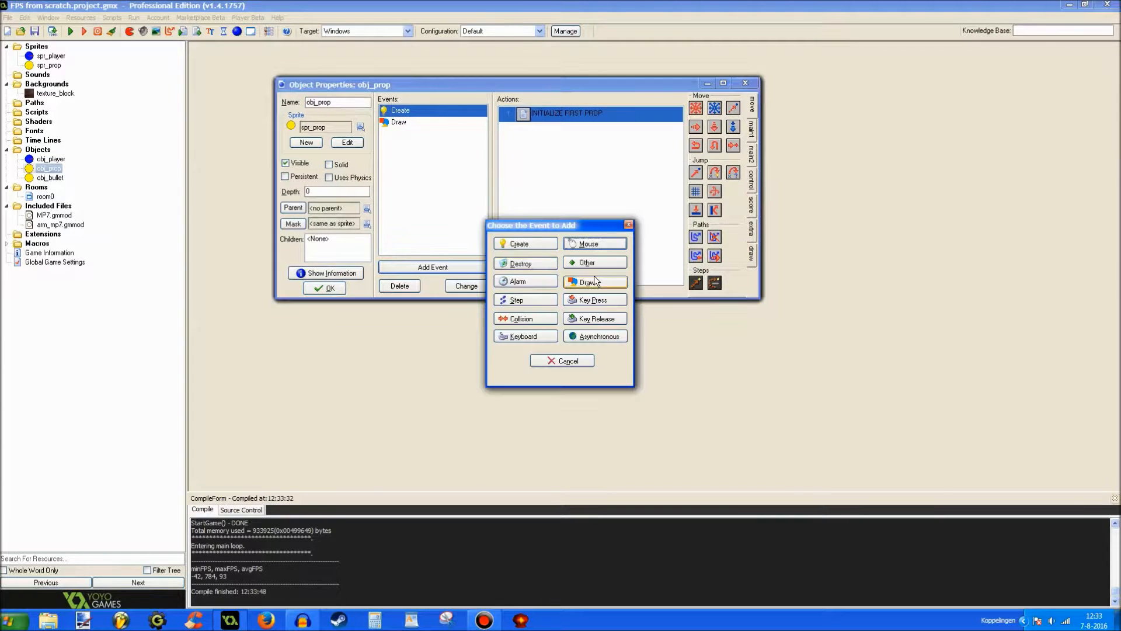
{"action": "left_click", "coordinate": [517, 300]}
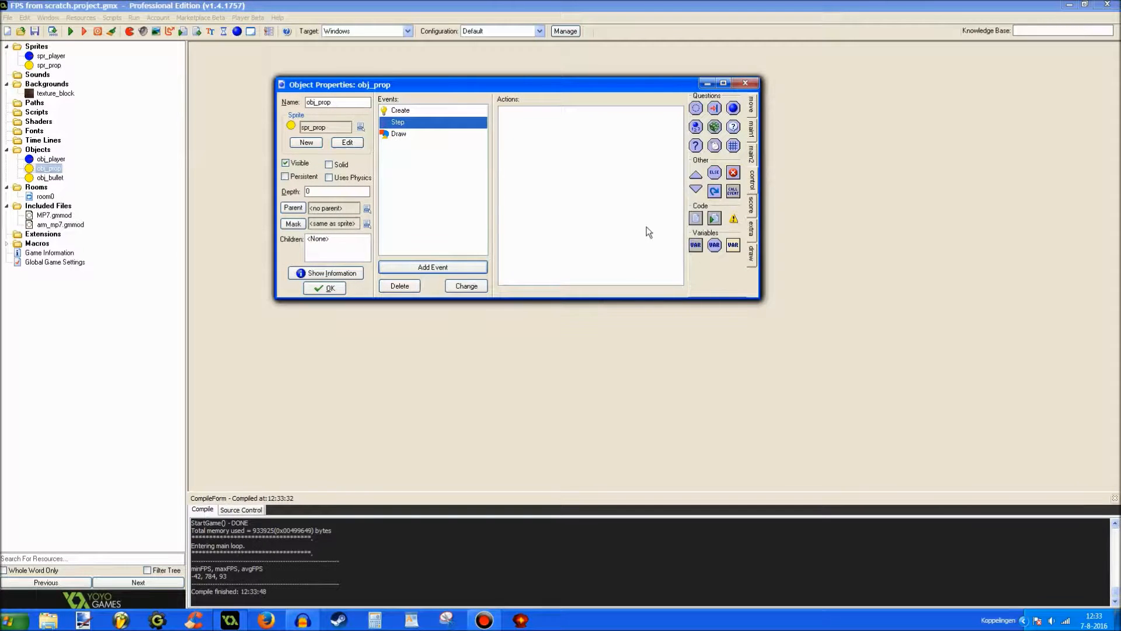
{"action": "key", "text": "ctrl+space"}
{"action": "type", "text": "///"}
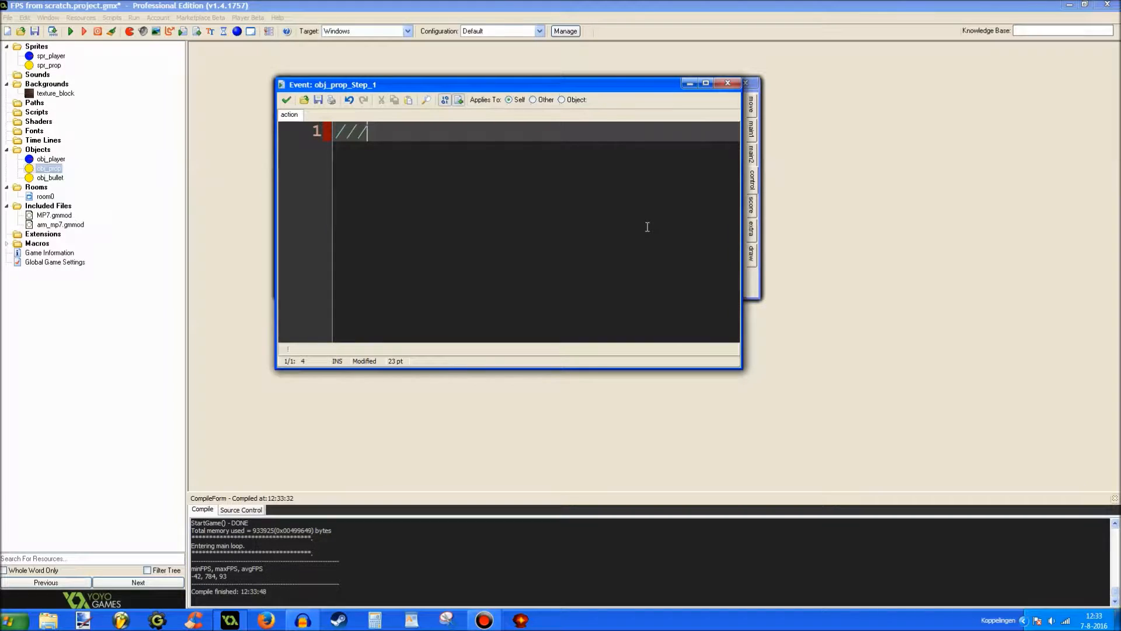
{"action": "type", "text": "Bullet z checking"}
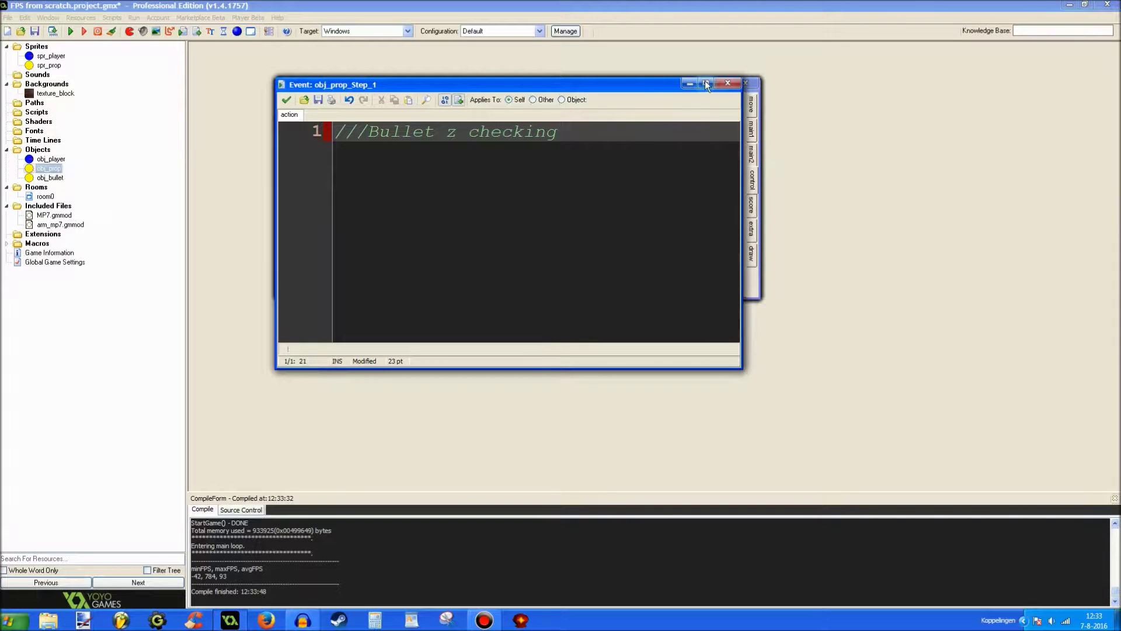
{"action": "left_click", "coordinate": [705, 84]}
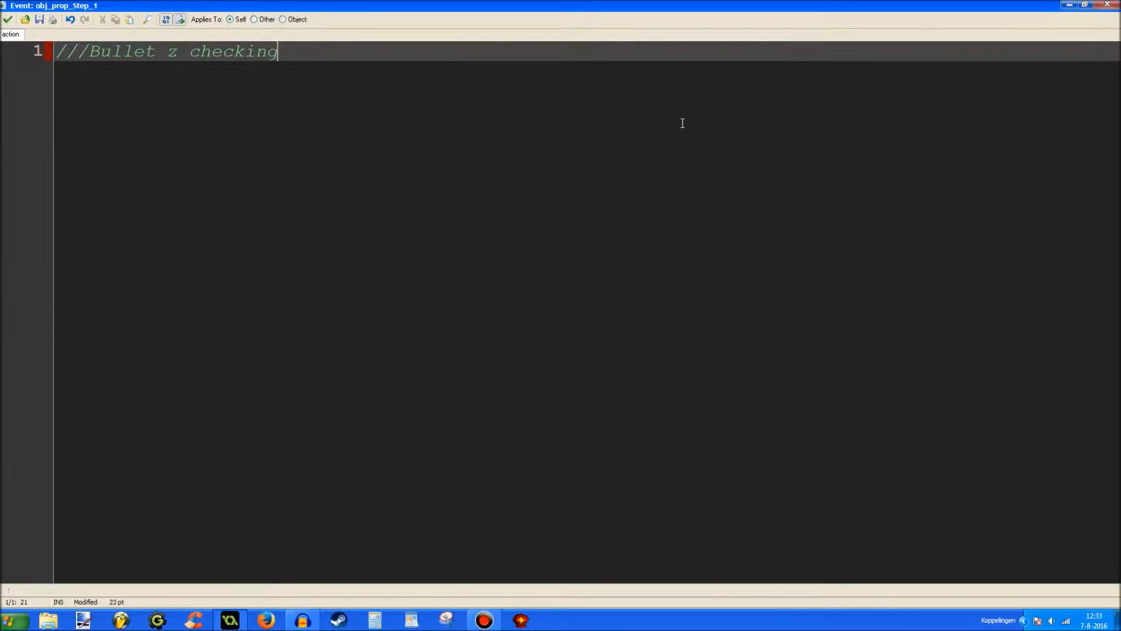
Step: Write the place_meeting(x,y,obj_bullet) condition with an empty block and a comment inside it
{"action": "key", "text": "Return"}
{"action": "key", "text": "Return"}
{"action": "key", "text": "Tab"}
{"action": "type", "text": "if( p"}
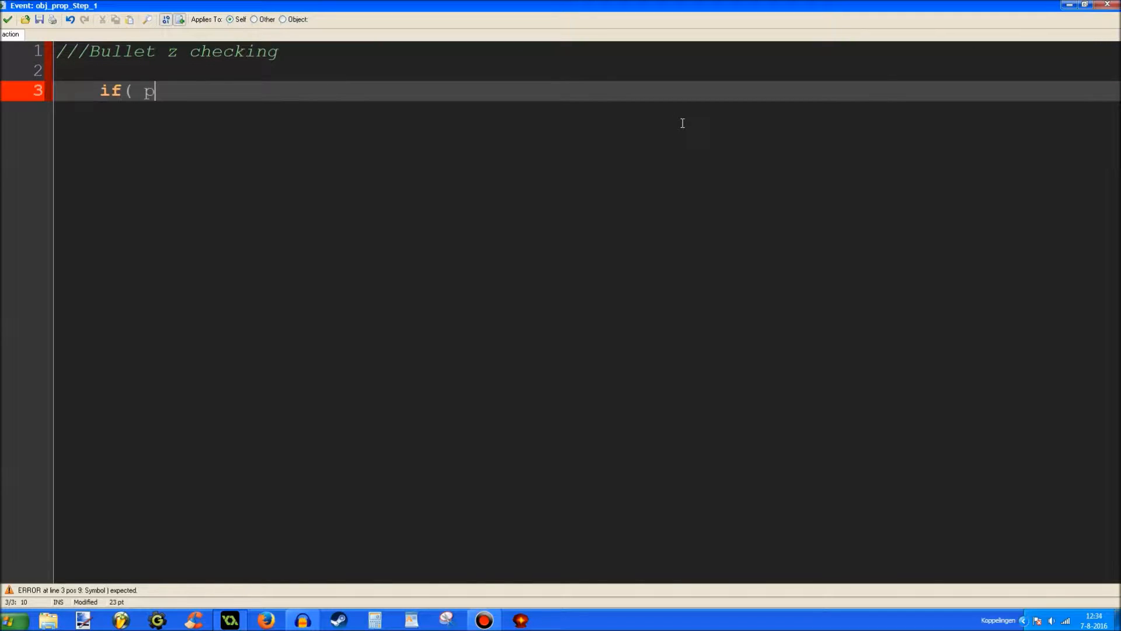
{"action": "type", "text": "lace_meeting(x,y,obj"}
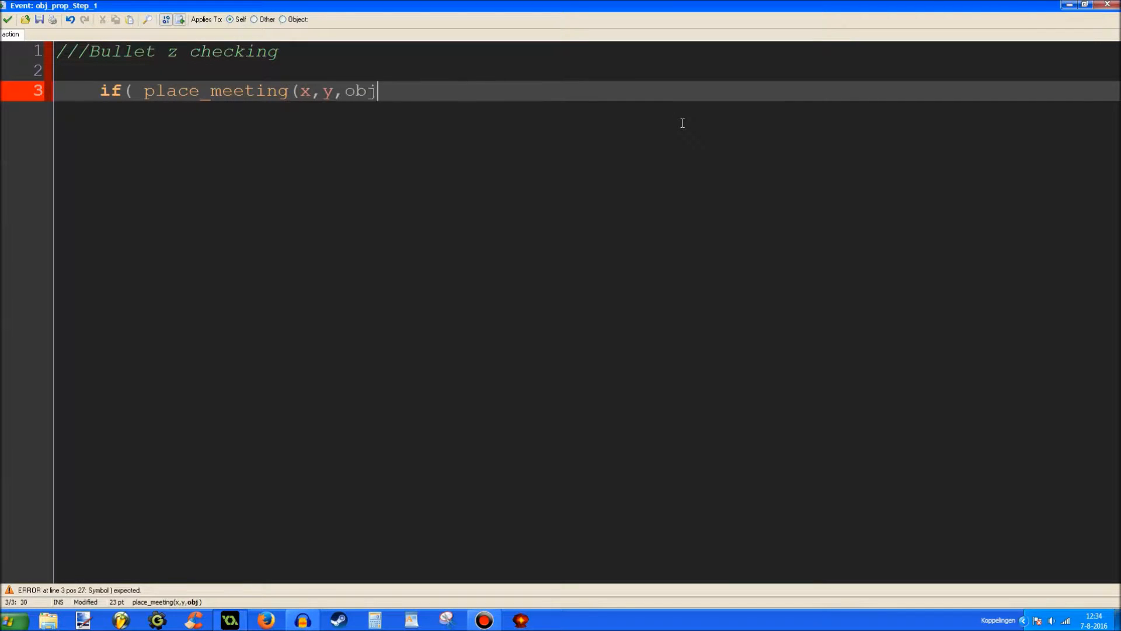
{"action": "type", "text": "_bullet )"}
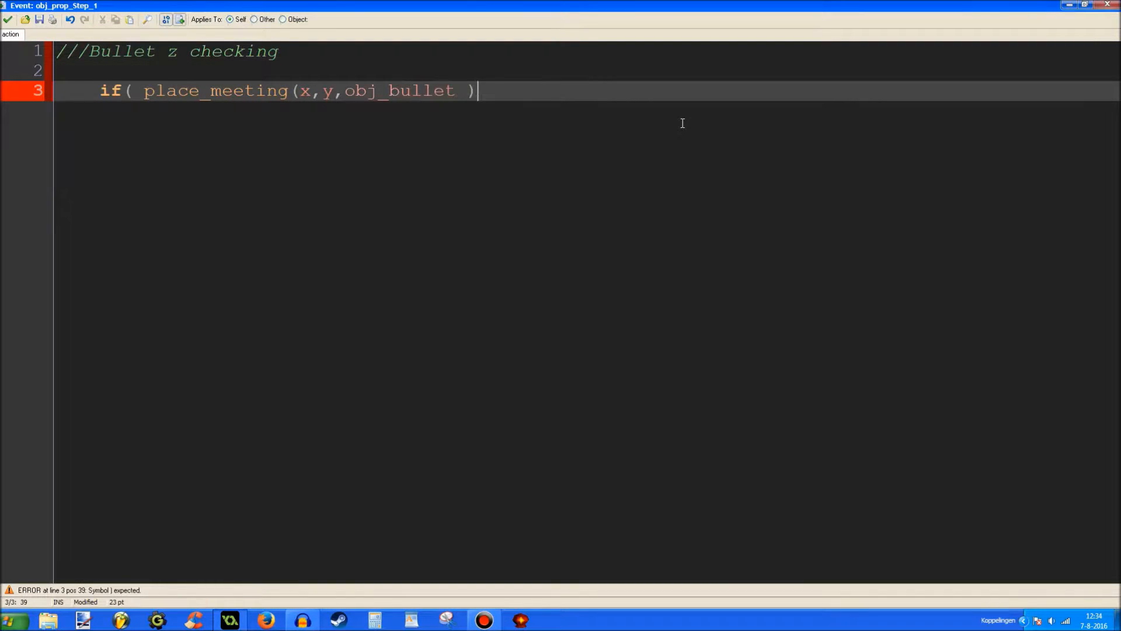
{"action": "key", "text": "Return"}
{"action": "type", "text": "{"}
{"action": "key", "text": "Return"}
{"action": "key", "text": "Return"}
{"action": "key", "text": "Return"}
{"action": "key", "text": "Return"}
{"action": "key", "text": "Return"}
{"action": "key", "text": "Return"}
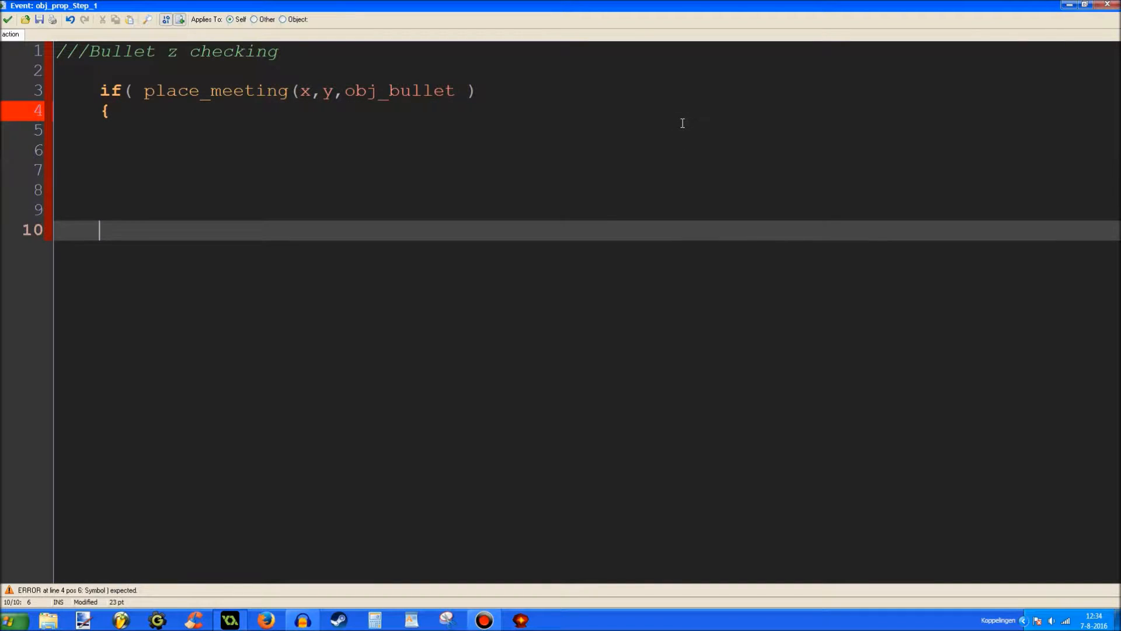
{"action": "type", "text": "}"}
{"action": "key", "text": "Up"}
{"action": "key", "text": "Up"}
{"action": "key", "text": "Up"}
{"action": "key", "text": "Up"}
{"action": "type", "text": "/Get"}
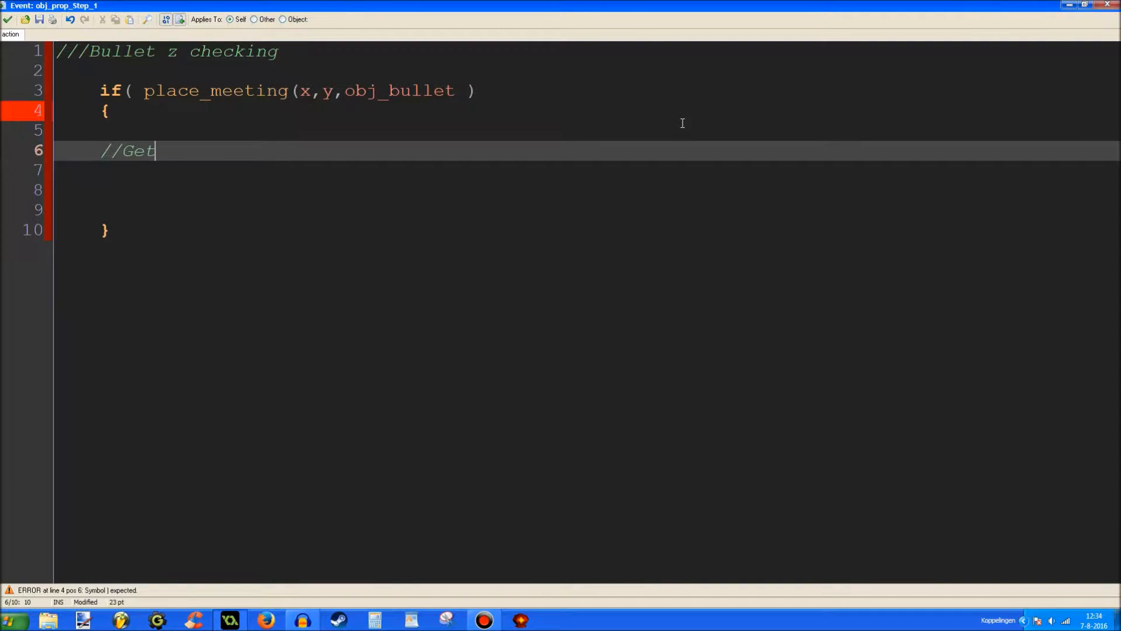
{"action": "type", "text": " destroyed "}
{"action": "type", "text": "only when the u"}
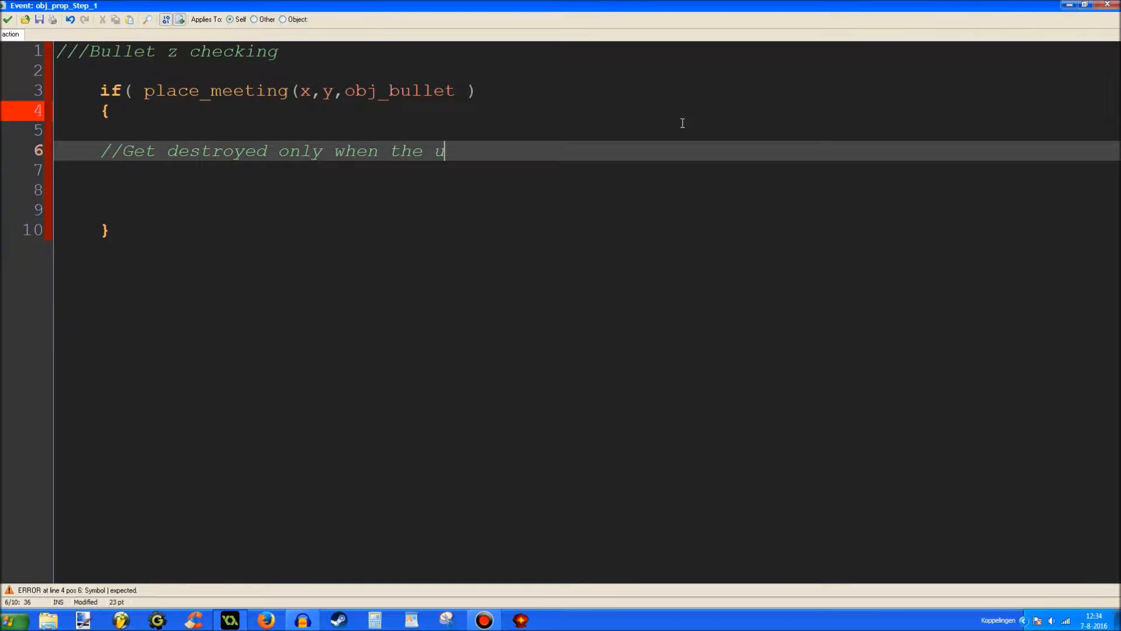
{"action": "key", "text": "BackSpace"}
{"action": "type", "text": "bullet is in range"}
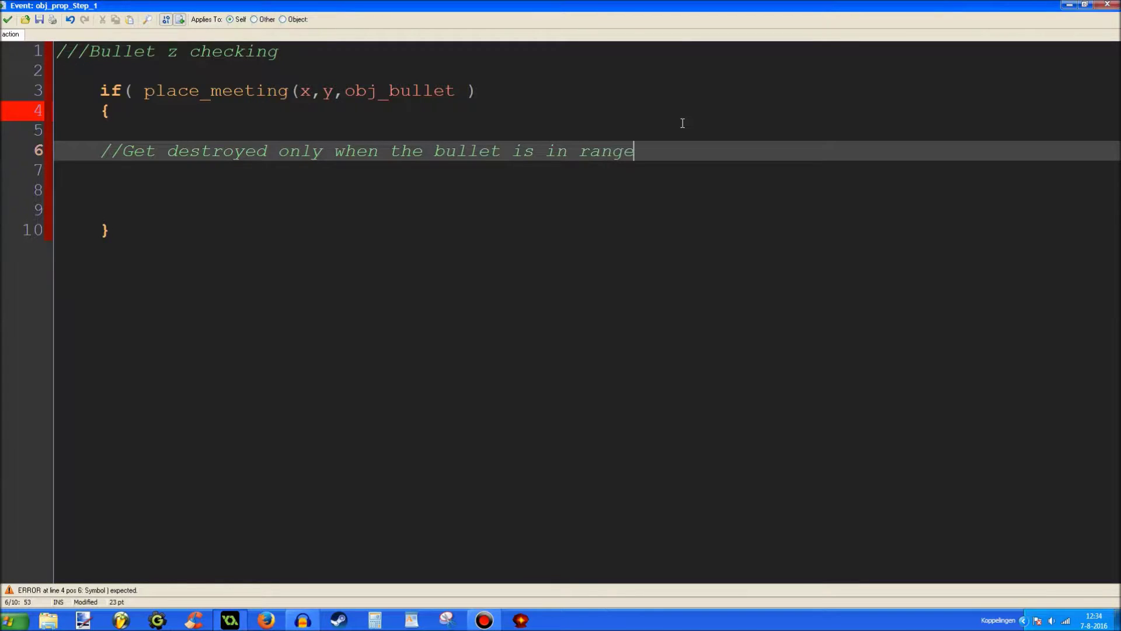
{"action": "key", "text": "Return"}
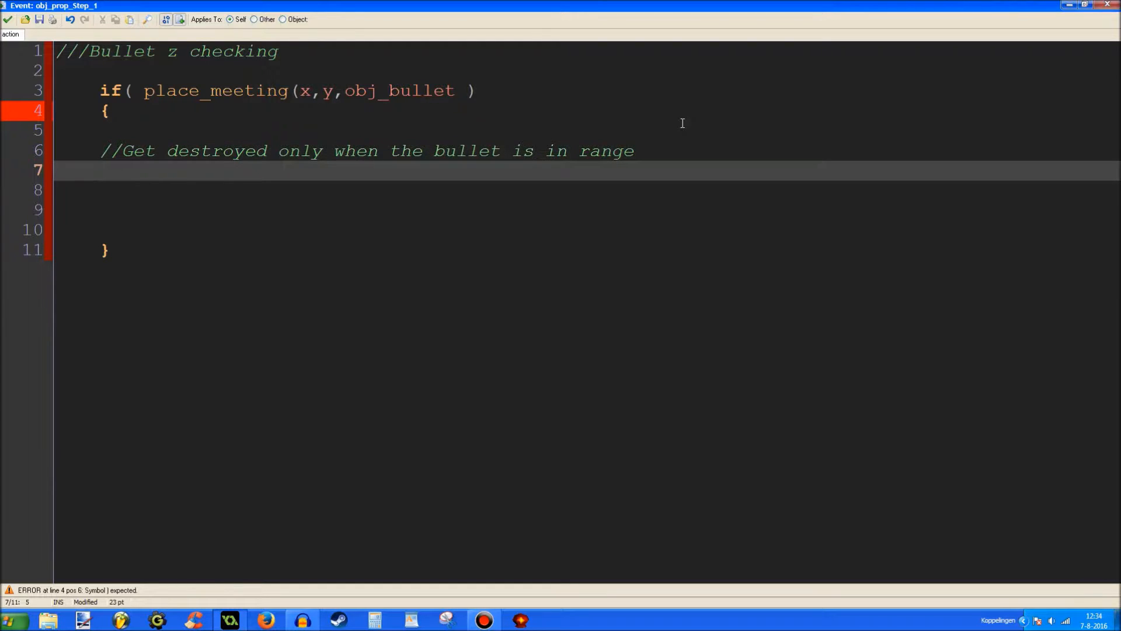
{"action": "key", "text": "Up"}
{"action": "key", "text": "Up"}
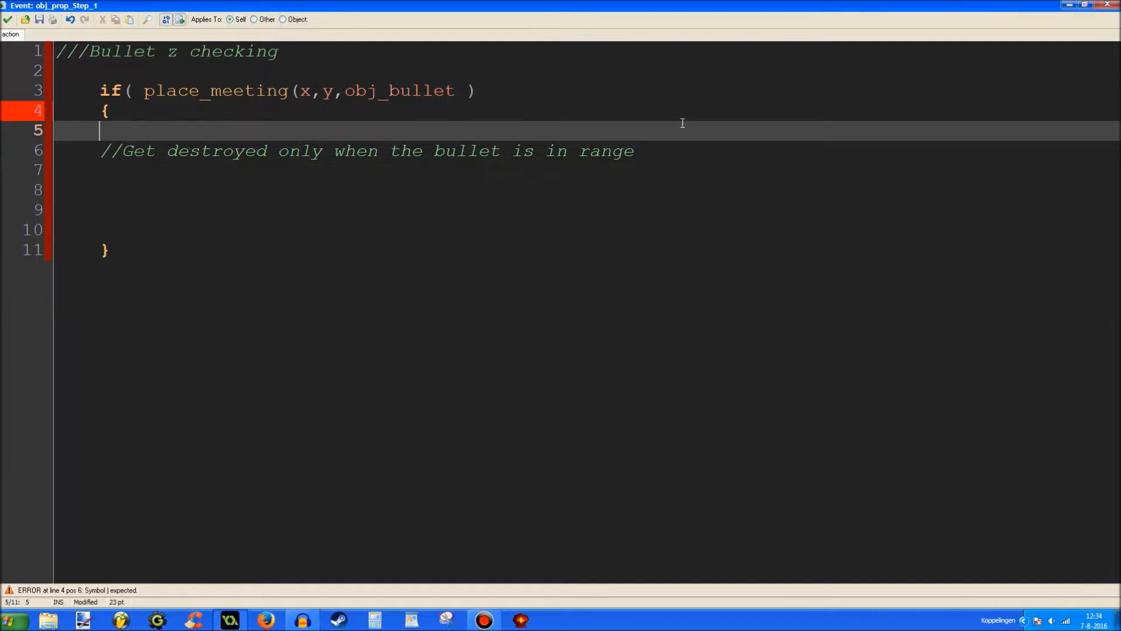
Step: Tidy the condition's parentheses and declare var ii = instance_nearest(x,y,obj_bullet); at the top
{"action": "left_click", "coordinate": [513, 92]}
{"action": "key", "text": "BackSpace"}
{"action": "key", "text": "BackSpace"}
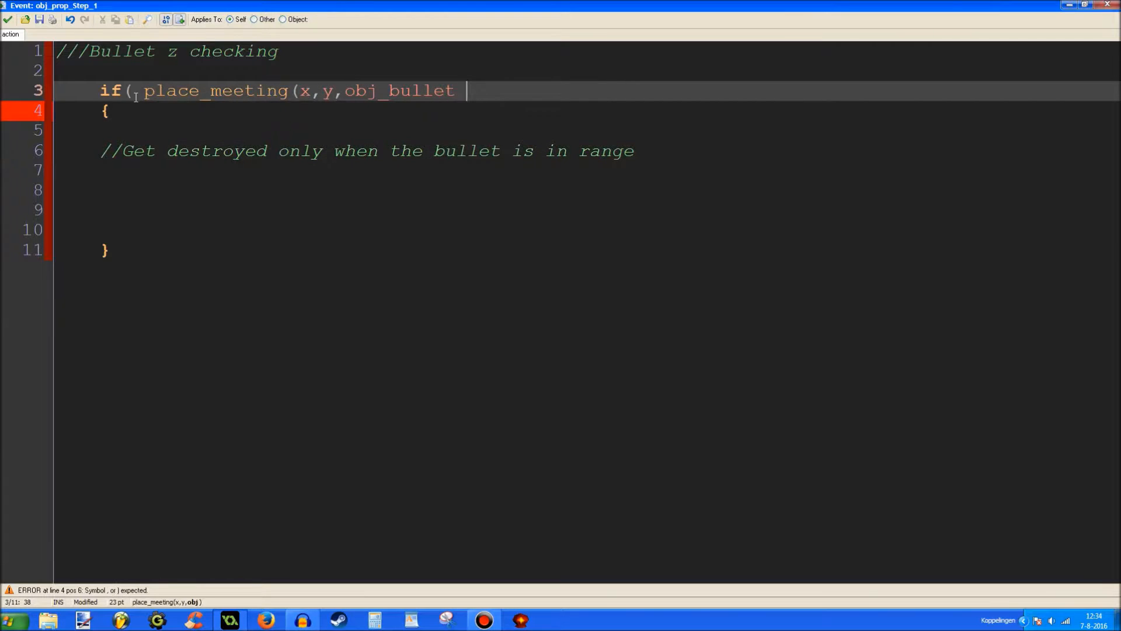
{"action": "left_click", "coordinate": [141, 91]}
{"action": "key", "text": "BackSpace"}
{"action": "key", "text": "BackSpace"}
{"action": "left_click", "coordinate": [157, 174]}
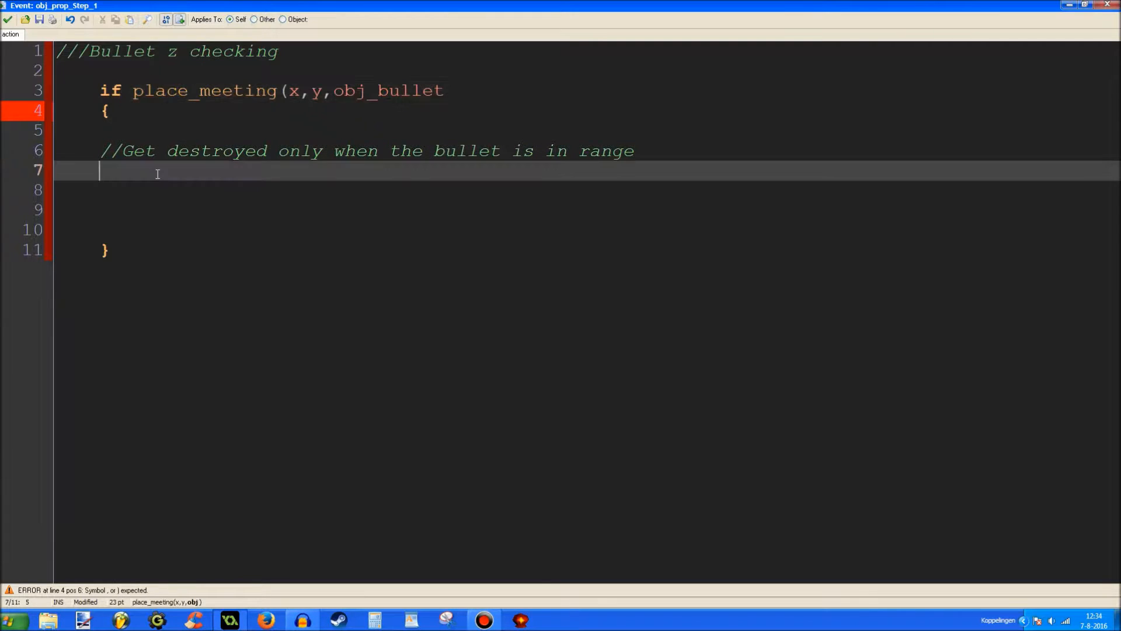
{"action": "left_click", "coordinate": [462, 91]}
{"action": "type", "text": ")"}
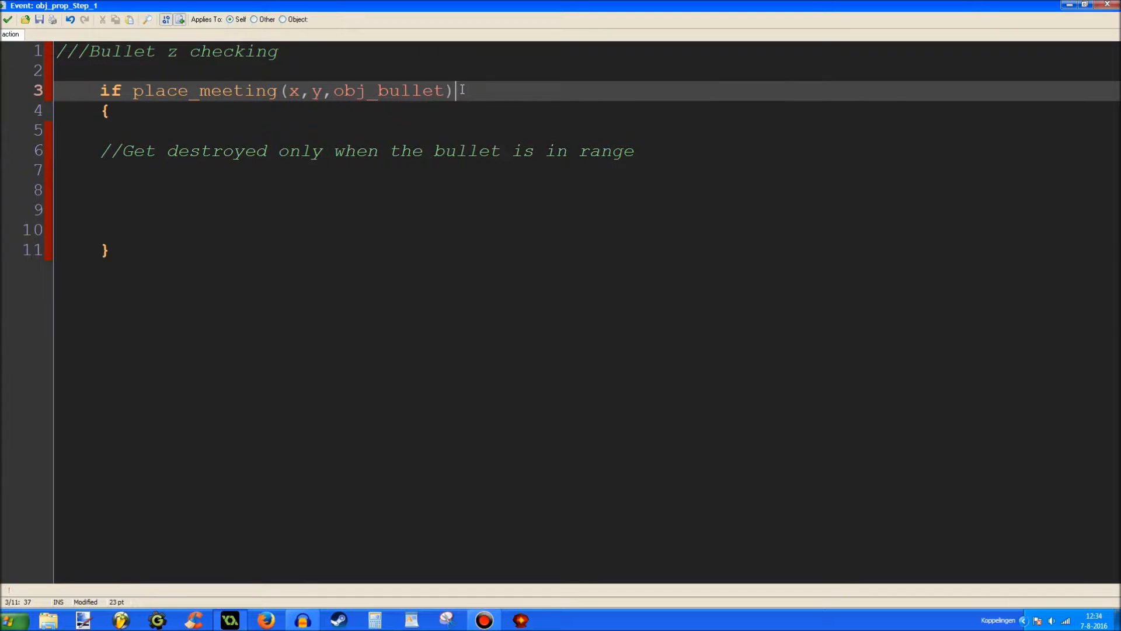
{"action": "left_click", "coordinate": [189, 179]}
{"action": "key", "text": "Return"}
{"action": "key", "text": "Tab"}
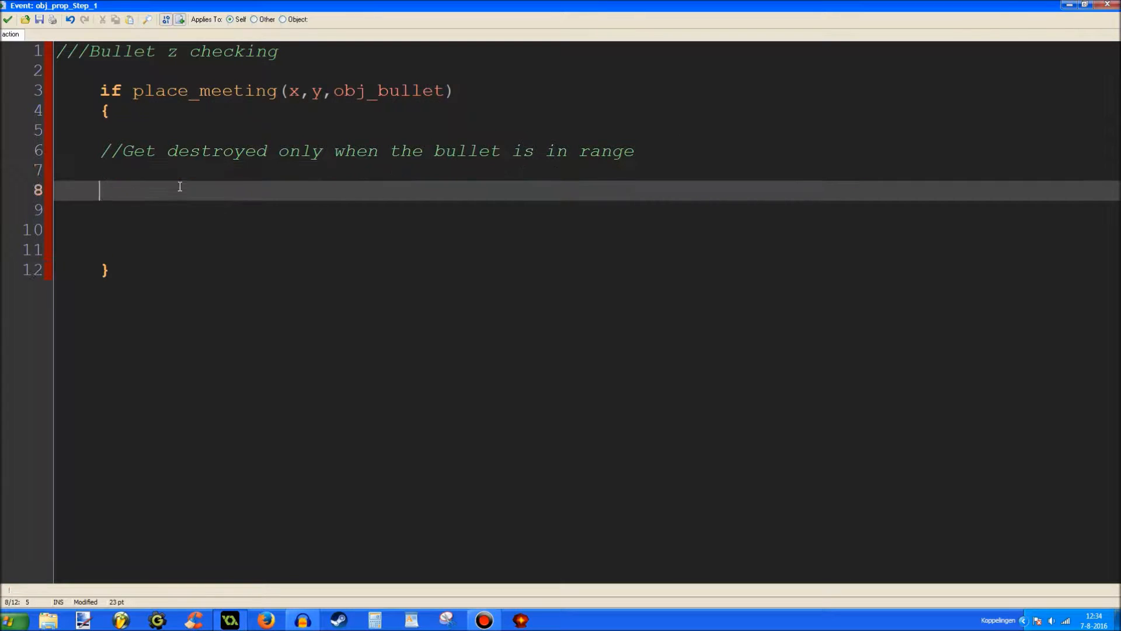
{"action": "type", "text": "if ii"}
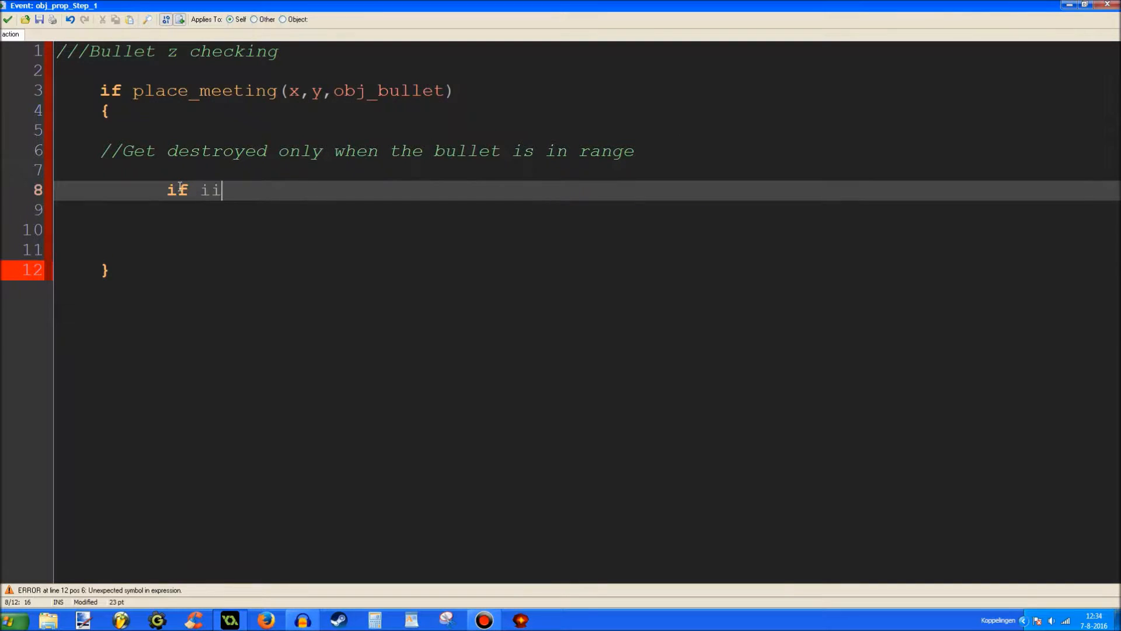
{"action": "type", "text": "."}
{"action": "key", "text": "Up"}
{"action": "key", "text": "Up"}
{"action": "key", "text": "Up"}
{"action": "type", "text": "var"}
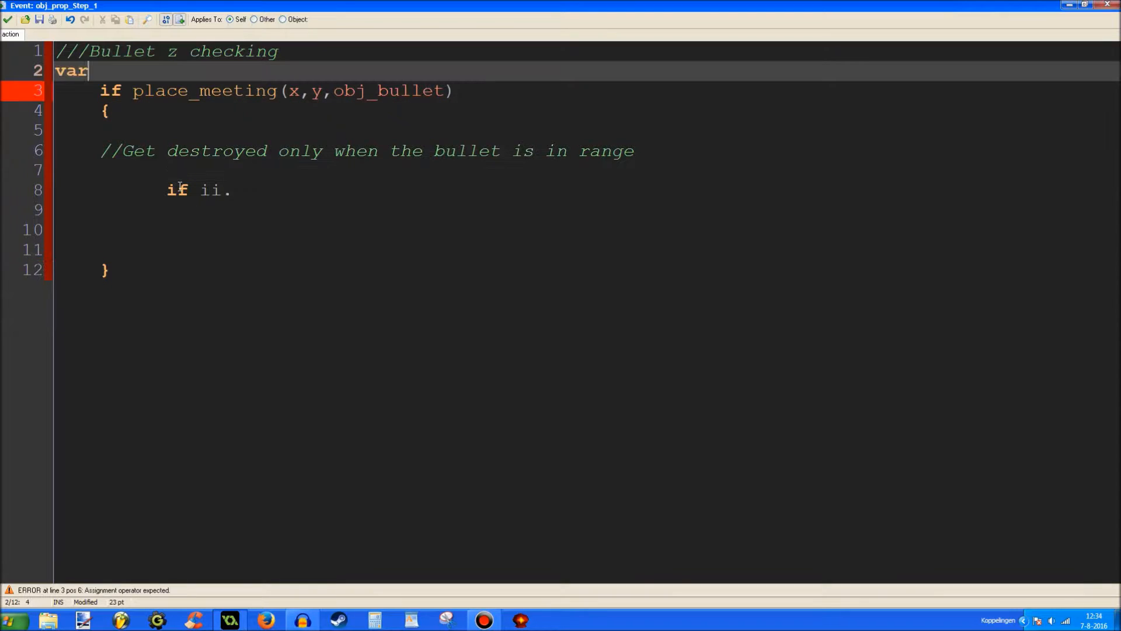
{"action": "type", "text": " ii = instance_"}
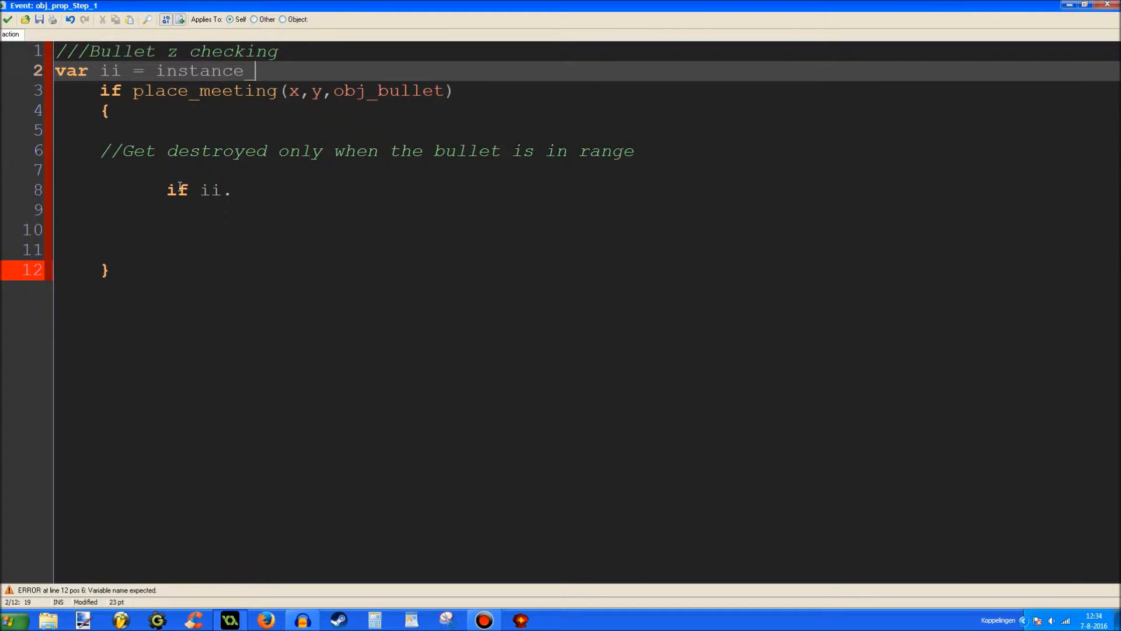
{"action": "type", "text": "nearest(x,y"}
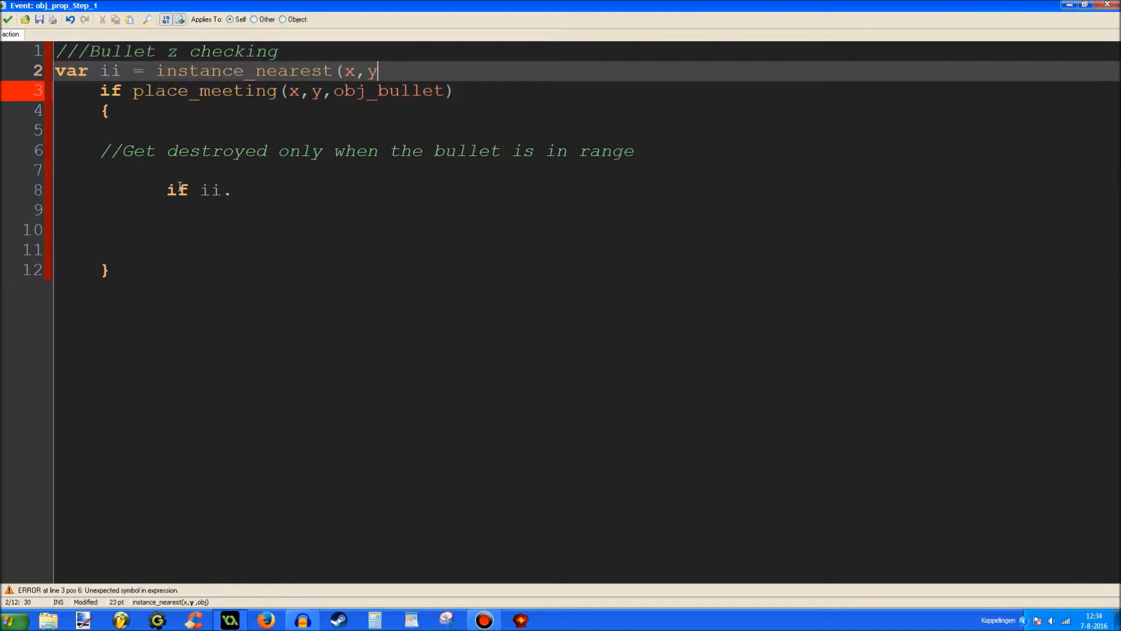
{"action": "type", "text": ",obj_bullet);"}
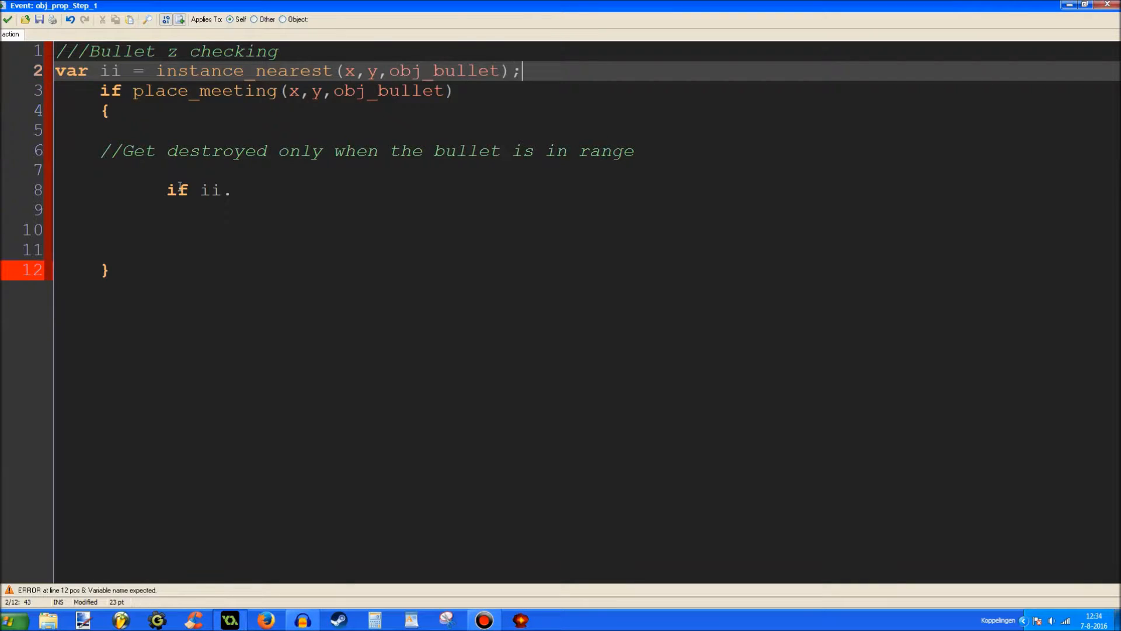
{"action": "key", "text": "Return"}
Step: Add the check if ii.z < z + 64 and ii.z > z with instance_destroy() in its block
{"action": "left_click", "coordinate": [302, 243]}
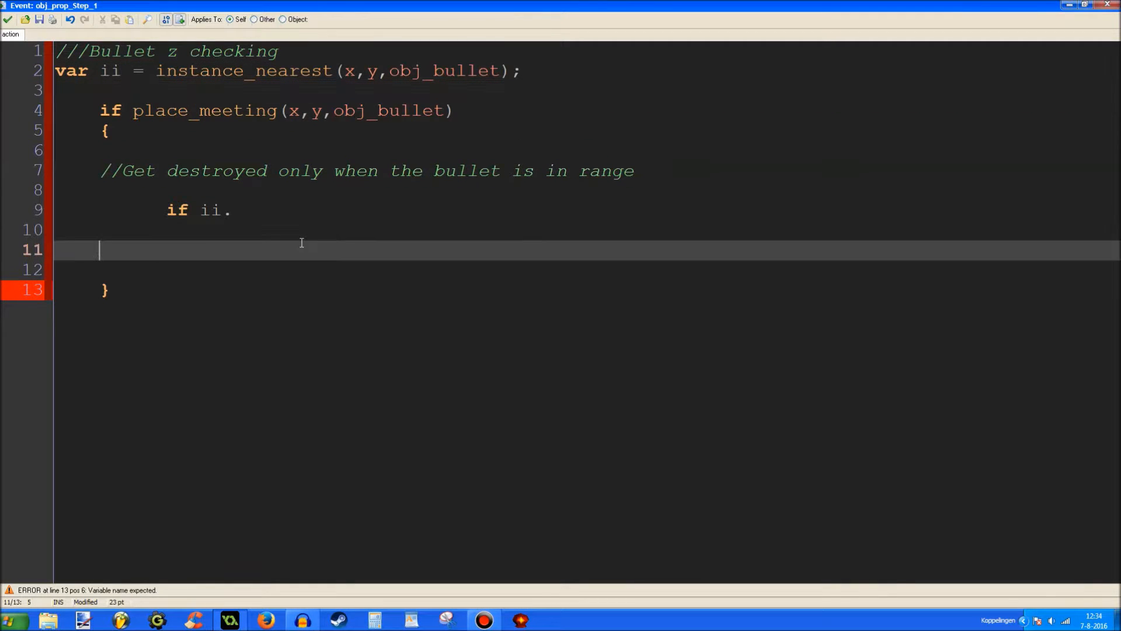
{"action": "left_click", "coordinate": [253, 209]}
{"action": "type", "text": "z"}
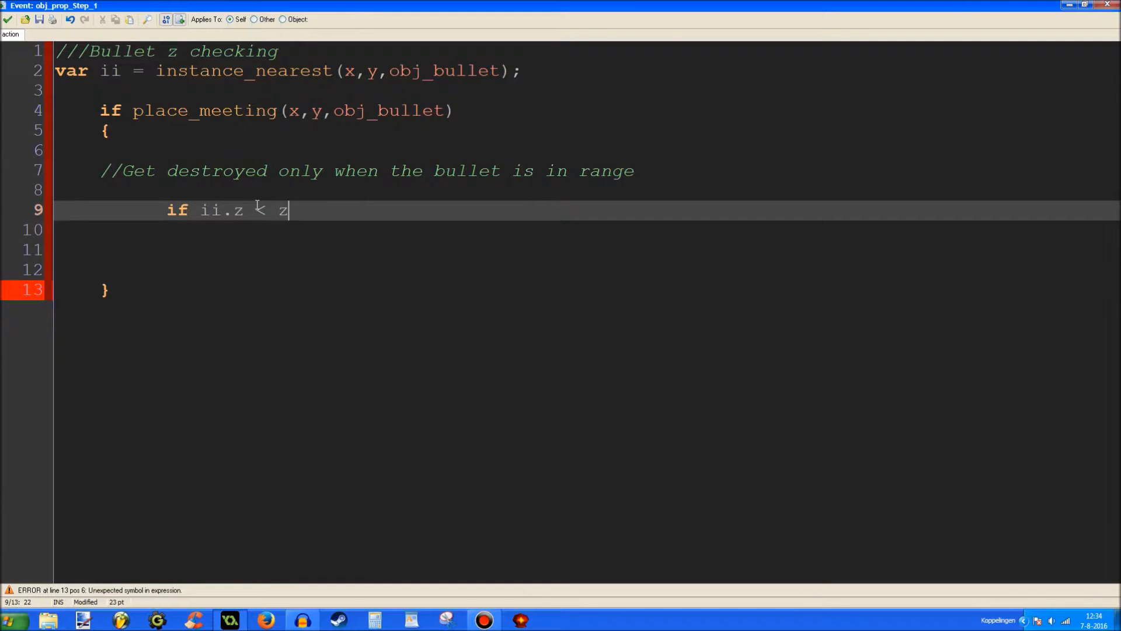
{"action": "type", "text": " + 64"}
{"action": "type", "text": " and ii.z >"}
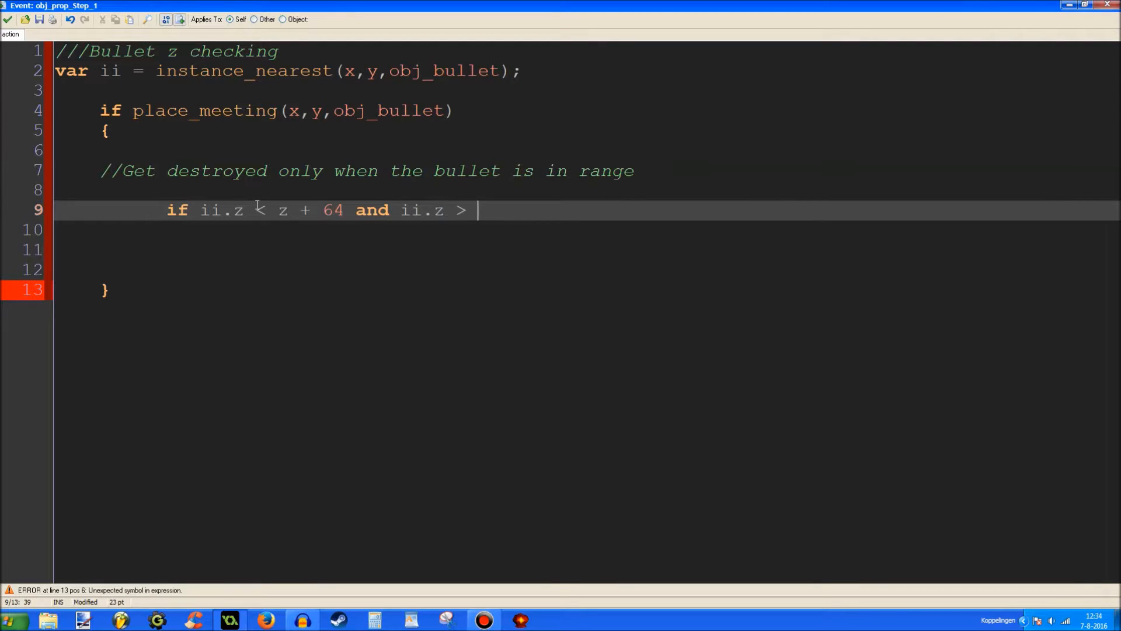
{"action": "key", "text": "Return"}
{"action": "type", "text": "{"}
{"action": "key", "text": "Return"}
{"action": "key", "text": "Return"}
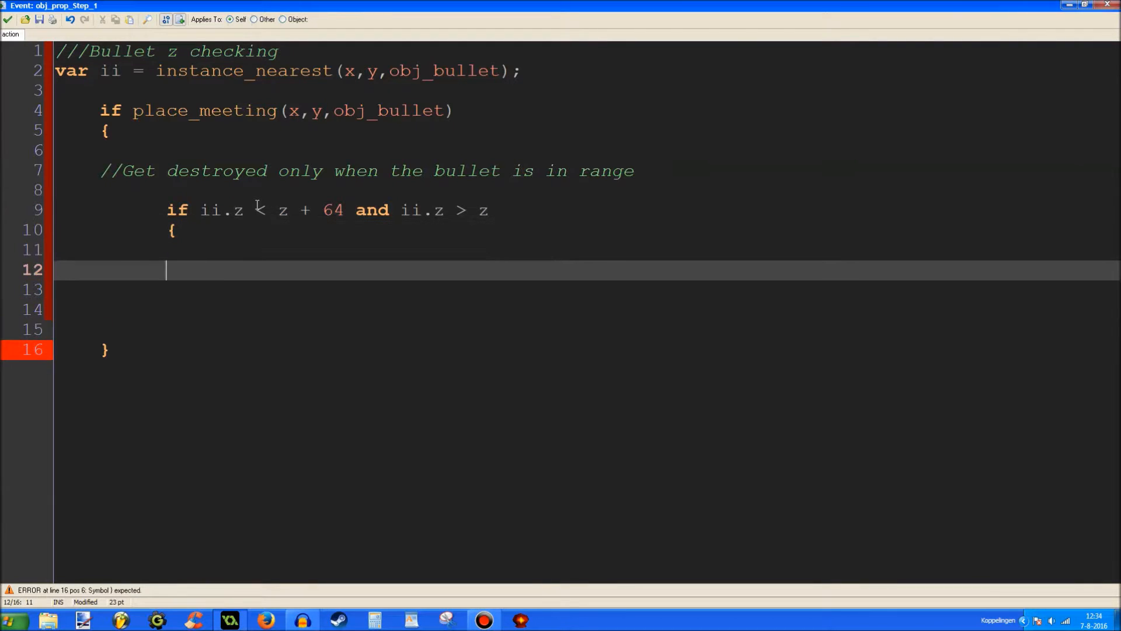
{"action": "key", "text": "Tab"}
{"action": "type", "text": "instance_dest"}
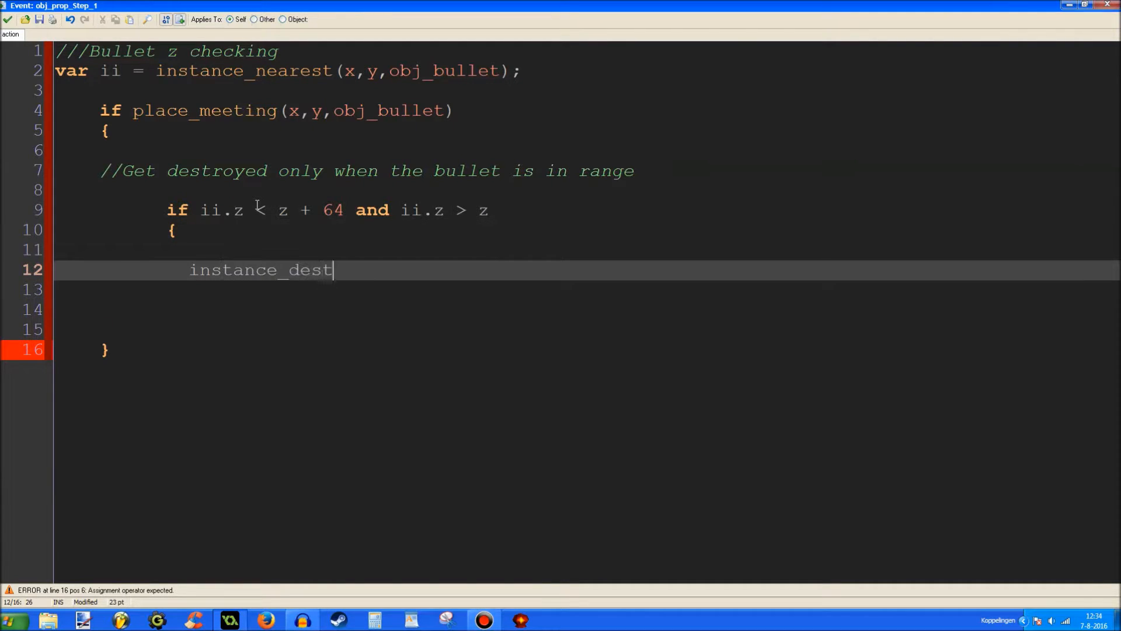
{"action": "type", "text": "roy();"}
{"action": "key", "text": "Return"}
{"action": "key", "text": "Return"}
{"action": "type", "text": "}"}
{"action": "key", "text": "Up"}
{"action": "type", "text": "w"}
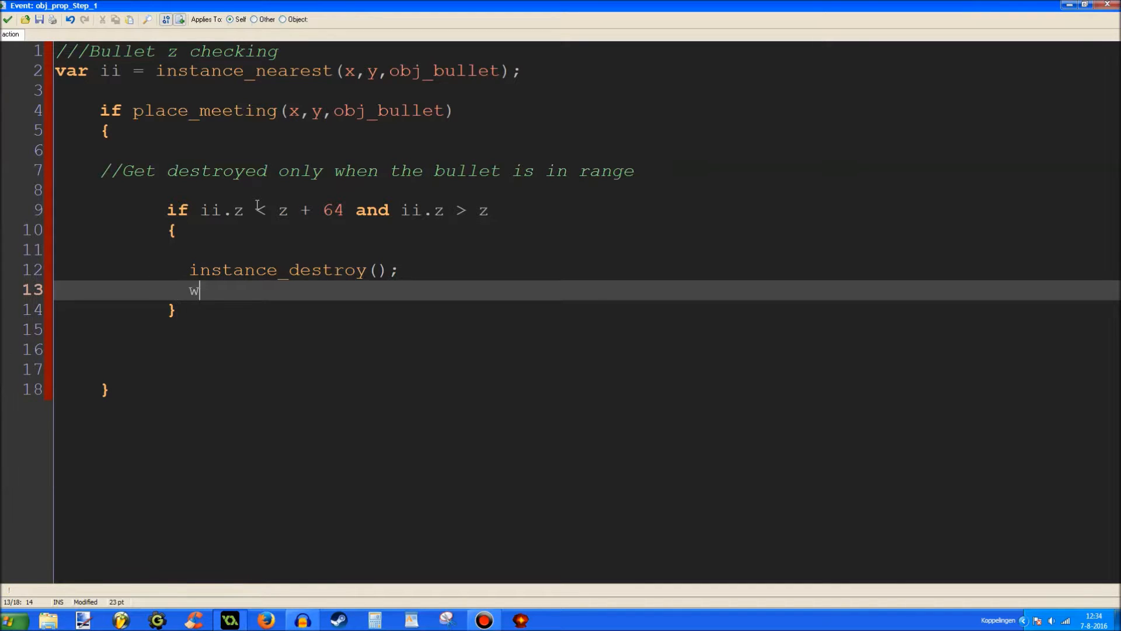
{"action": "type", "text": "ith"}
Step: Add the with (ii) statement destroying the bullet too, then run the game to test
{"action": "key", "text": "BackSpace"}
{"action": "key", "text": "BackSpace"}
{"action": "key", "text": "BackSpace"}
{"action": "key", "text": "Down"}
{"action": "key", "text": "End"}
{"action": "key", "text": "Up"}
{"action": "type", "text": "with*ii"}
{"action": "key", "text": "BackSpace"}
{"action": "key", "text": "BackSpace"}
{"action": "key", "text": "BackSpace"}
{"action": "type", "text": "(ii"}
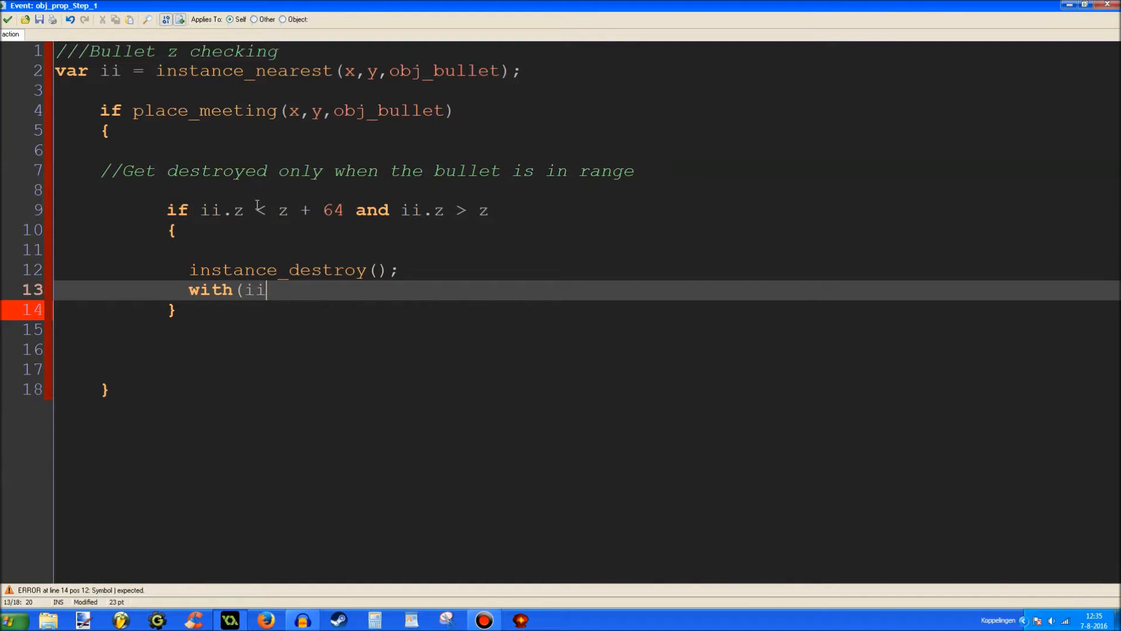
{"action": "type", "text": ") { instance_dest"}
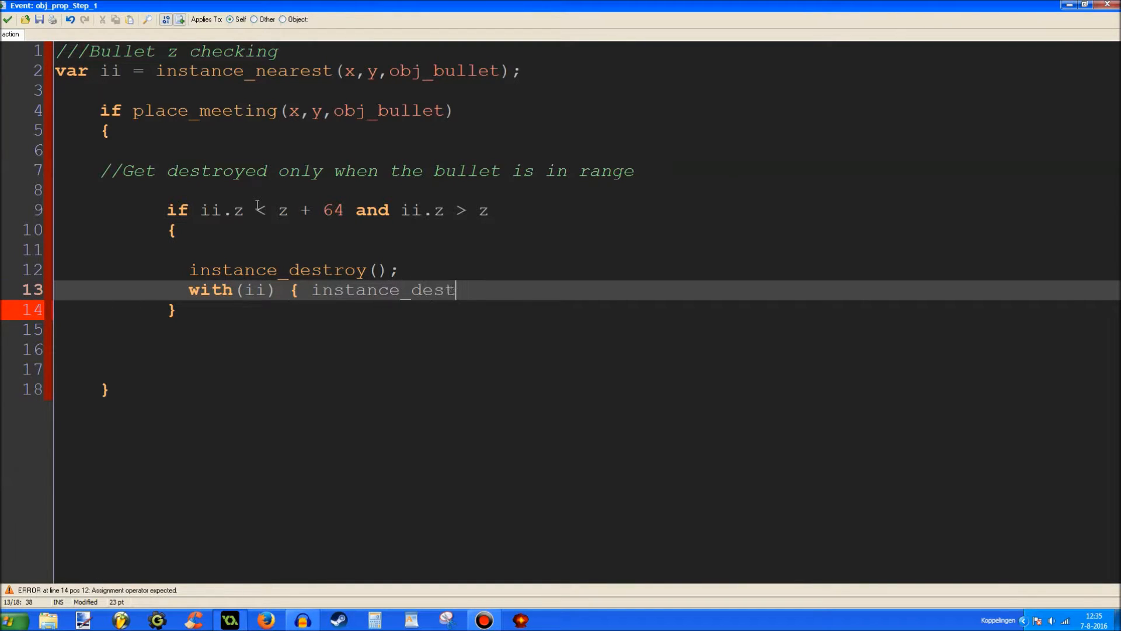
{"action": "type", "text": "roy(); }"}
{"action": "key", "text": "Return"}
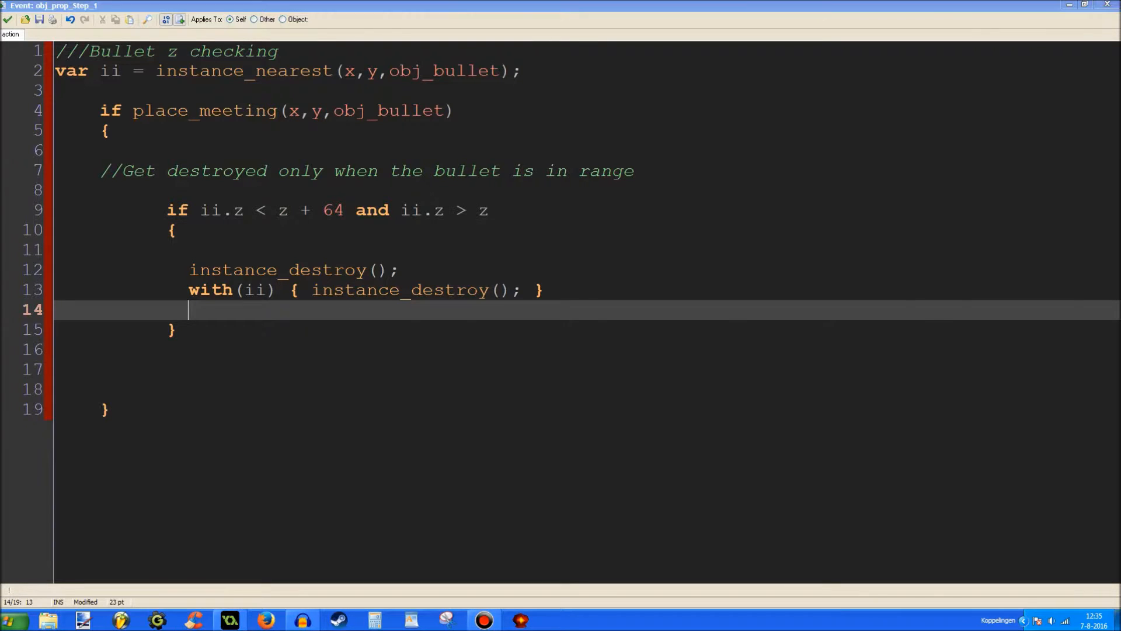
{"action": "key", "text": "alt+Tab"}
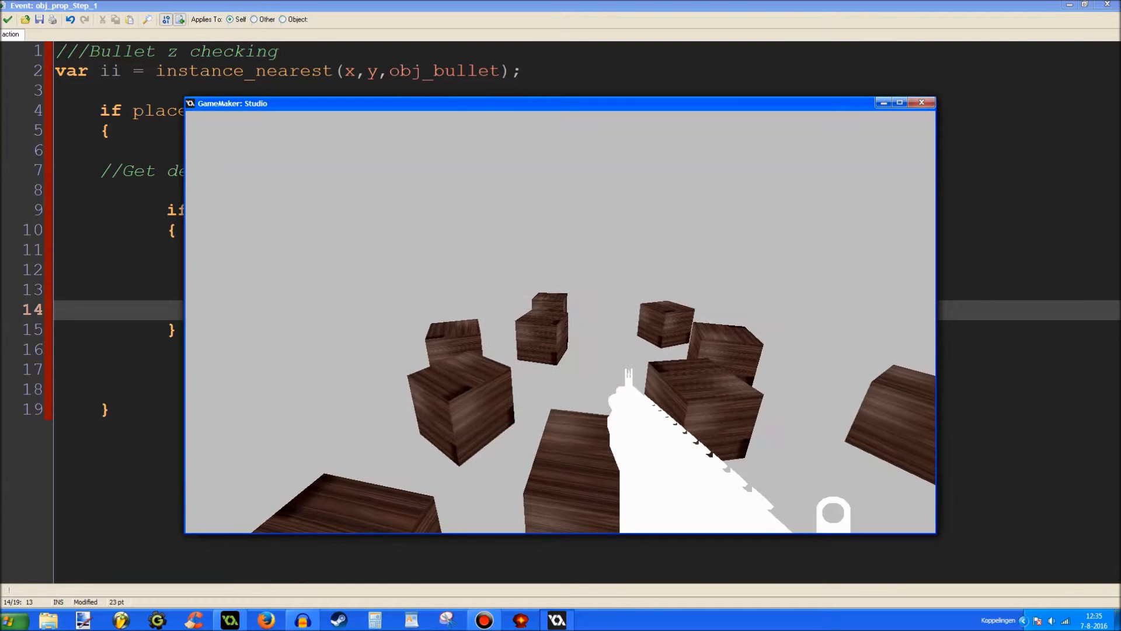
{"action": "left_click", "coordinate": [561, 315]}
{"action": "key", "text": "w"}
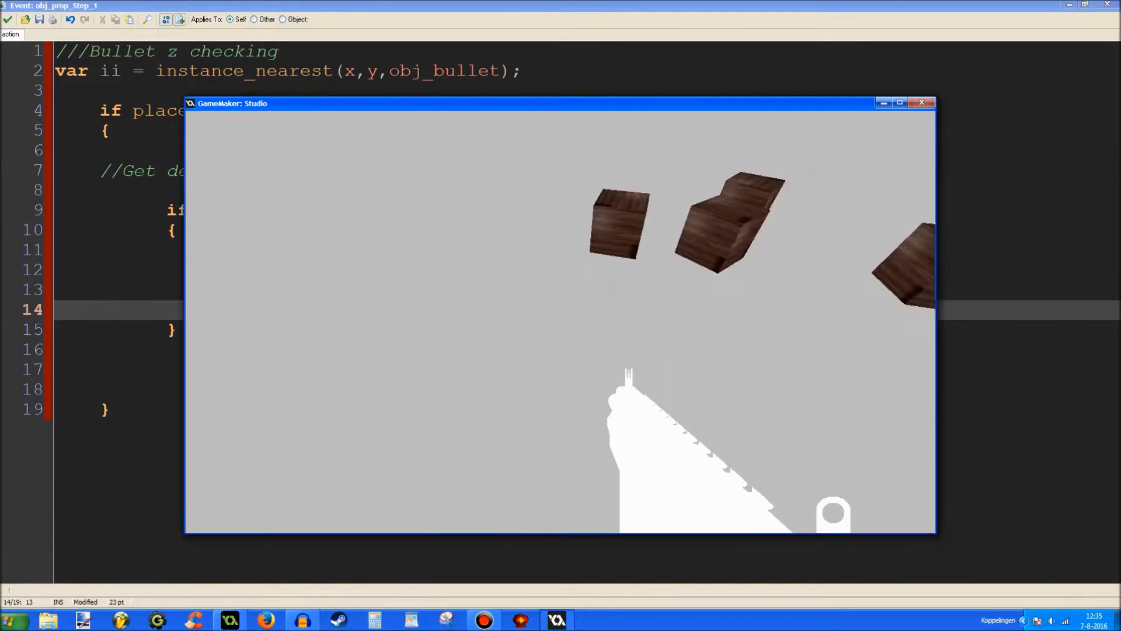
{"action": "left_click", "coordinate": [561, 315]}
{"action": "left_click", "coordinate": [560, 315]}
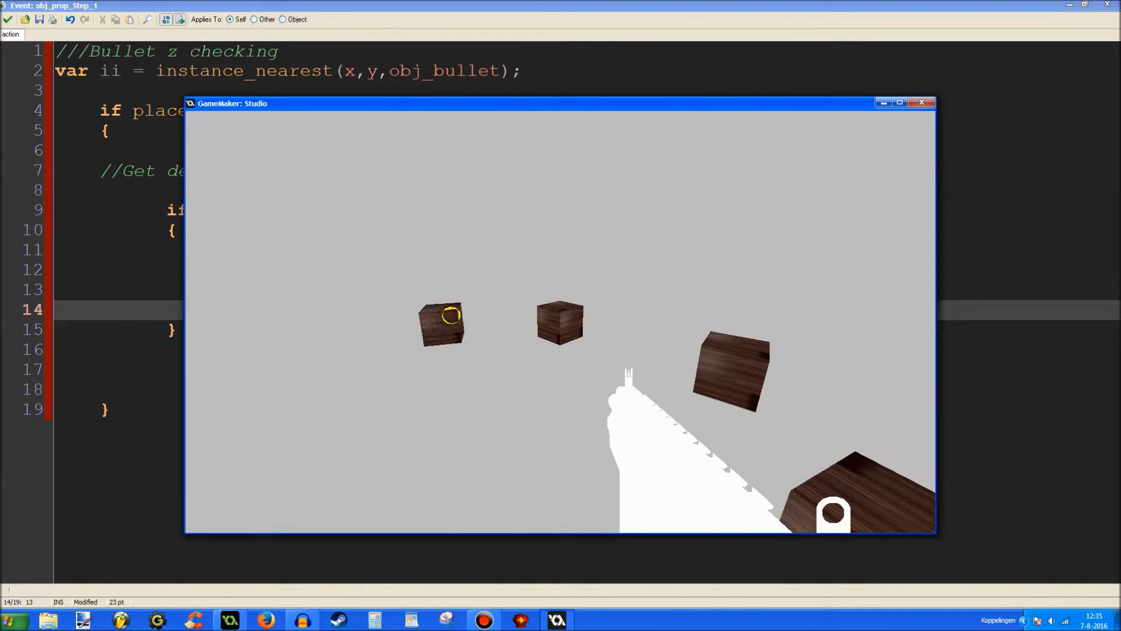
{"action": "key", "text": "w"}
{"action": "left_click", "coordinate": [561, 315]}
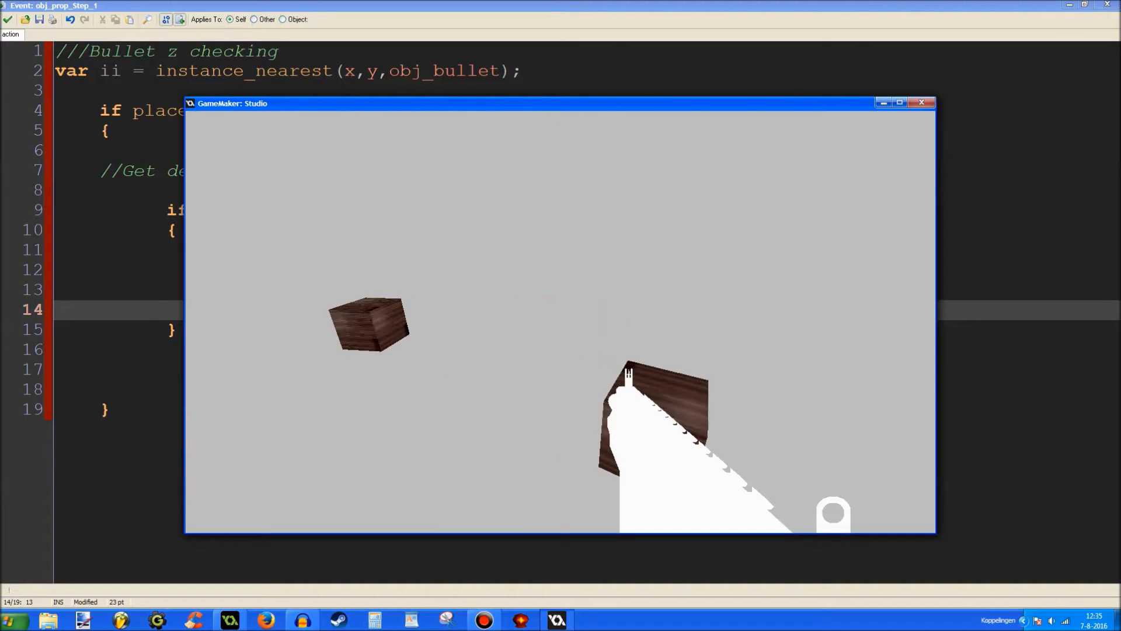
{"action": "key", "text": "w"}
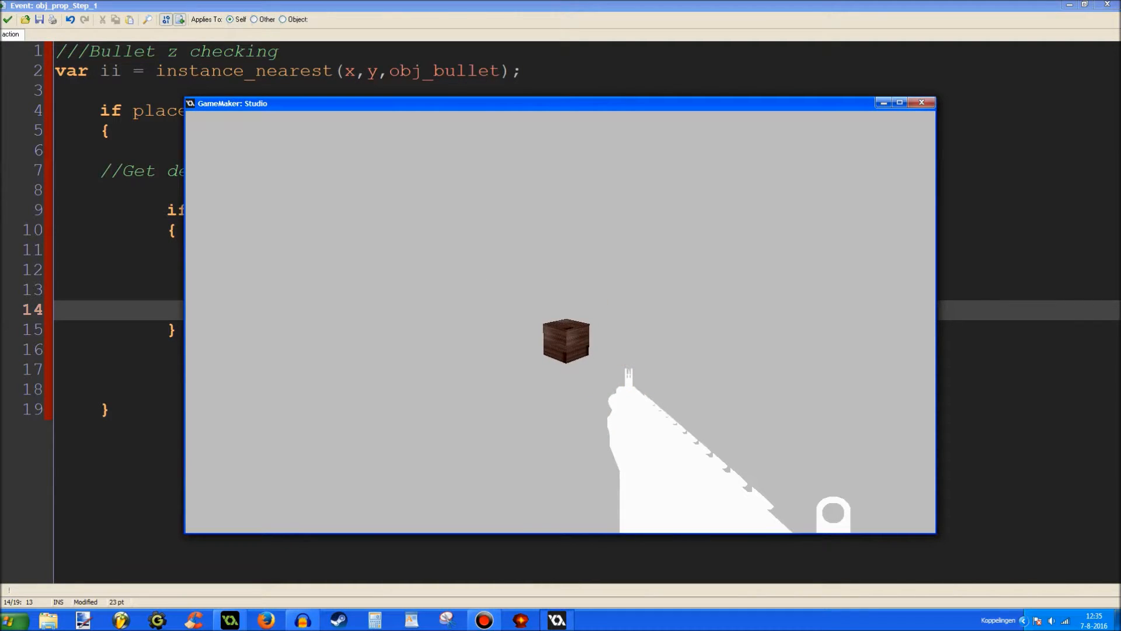
{"action": "left_click", "coordinate": [560, 316]}
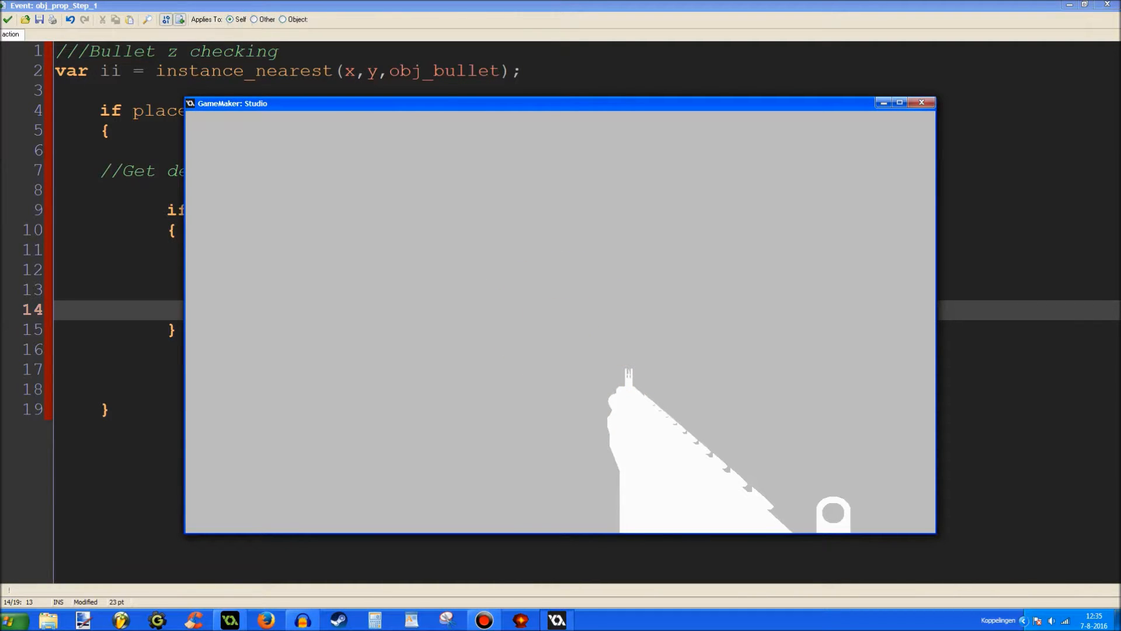
{"action": "left_click", "coordinate": [560, 315]}
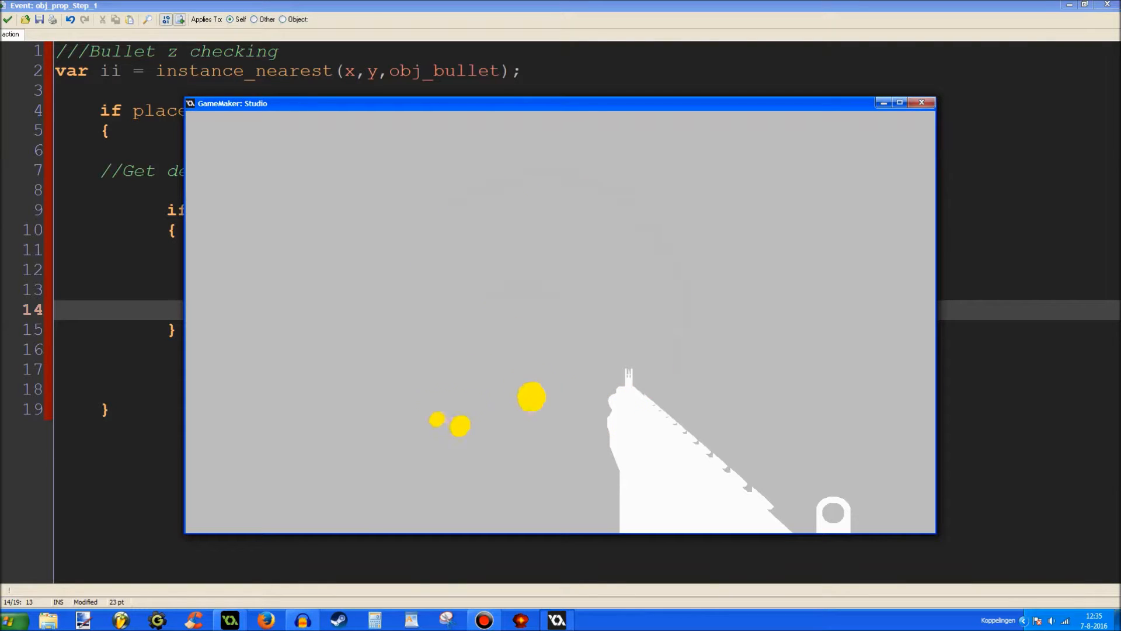
{"action": "left_click", "coordinate": [560, 315]}
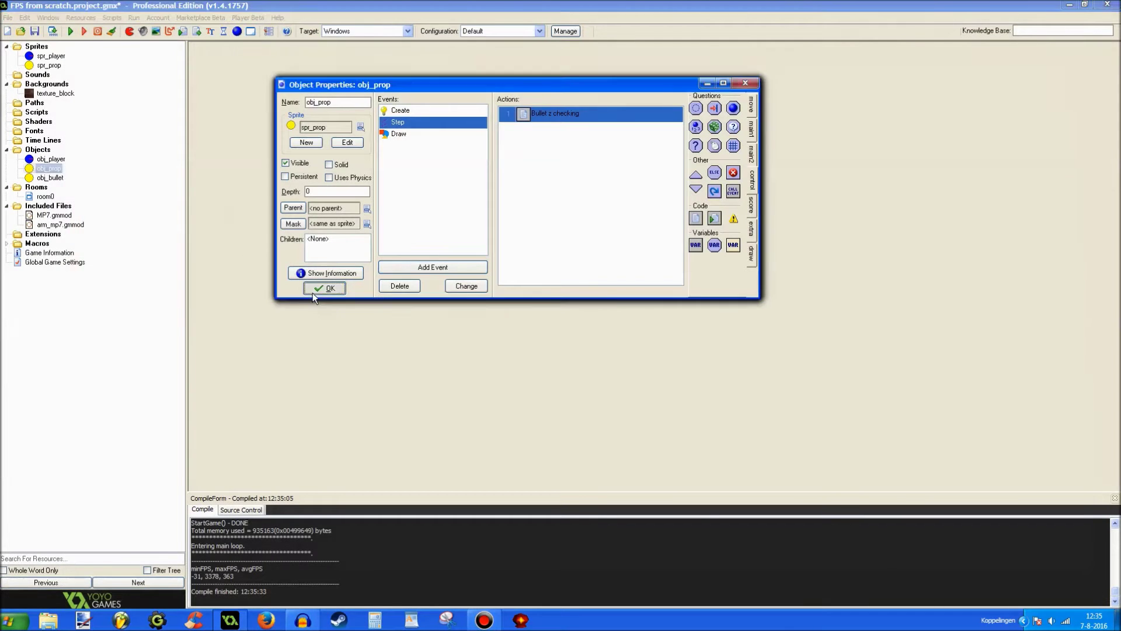
Step: Close the obj_prop, obj_player and obj_bullet windows and collapse the resource tree via Edit
{"action": "left_click", "coordinate": [324, 290]}
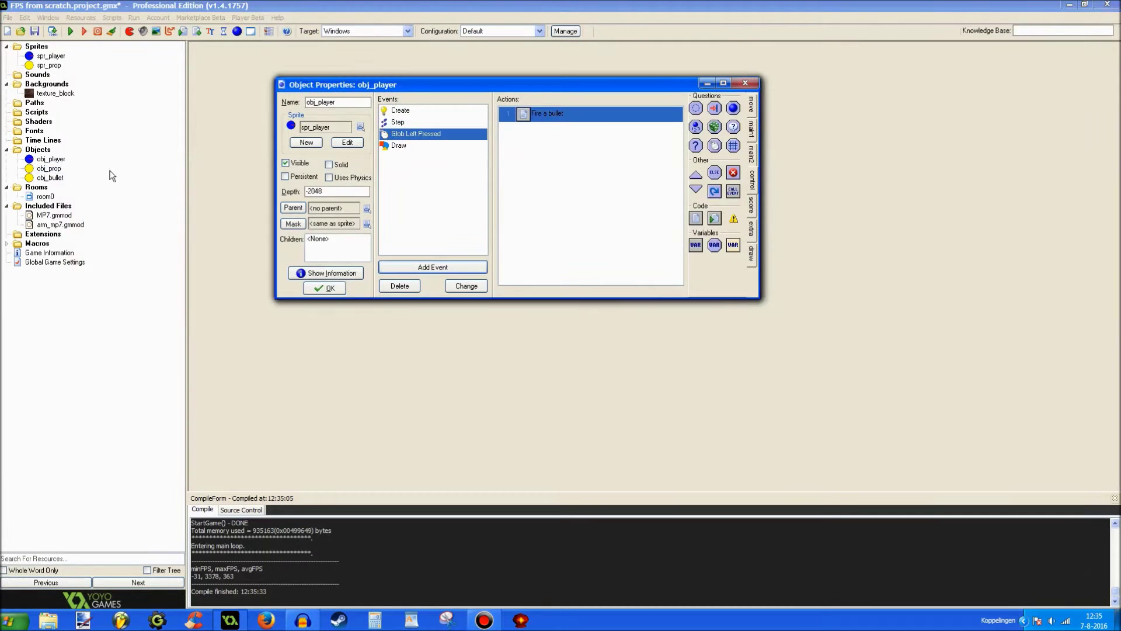
{"action": "left_click", "coordinate": [322, 287]}
{"action": "left_click", "coordinate": [322, 288]}
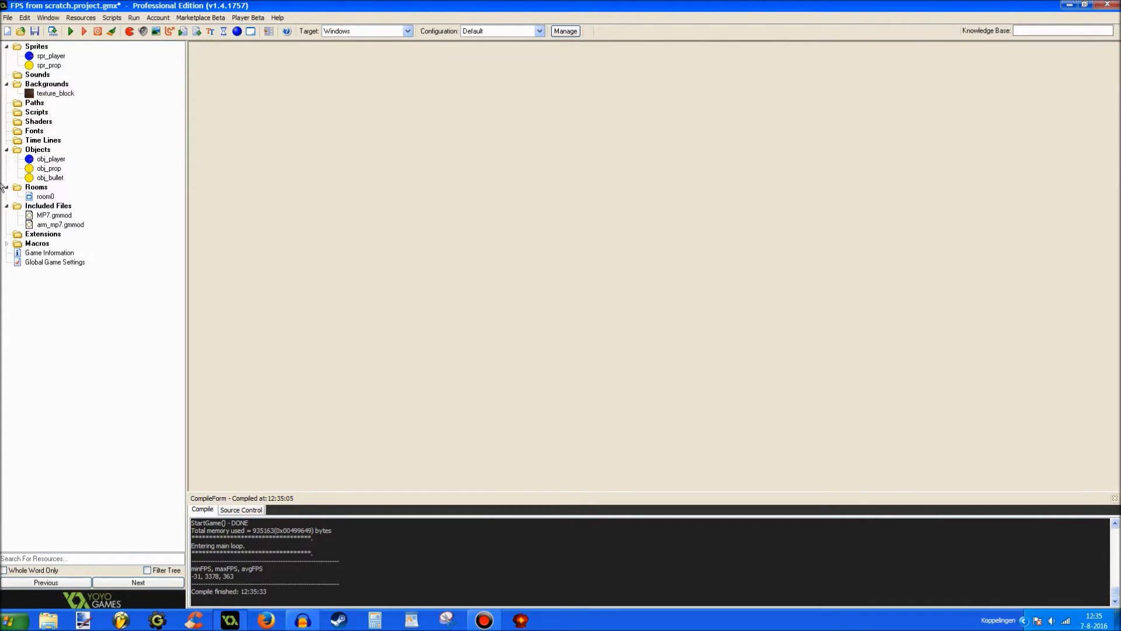
{"action": "left_click", "coordinate": [24, 18]}
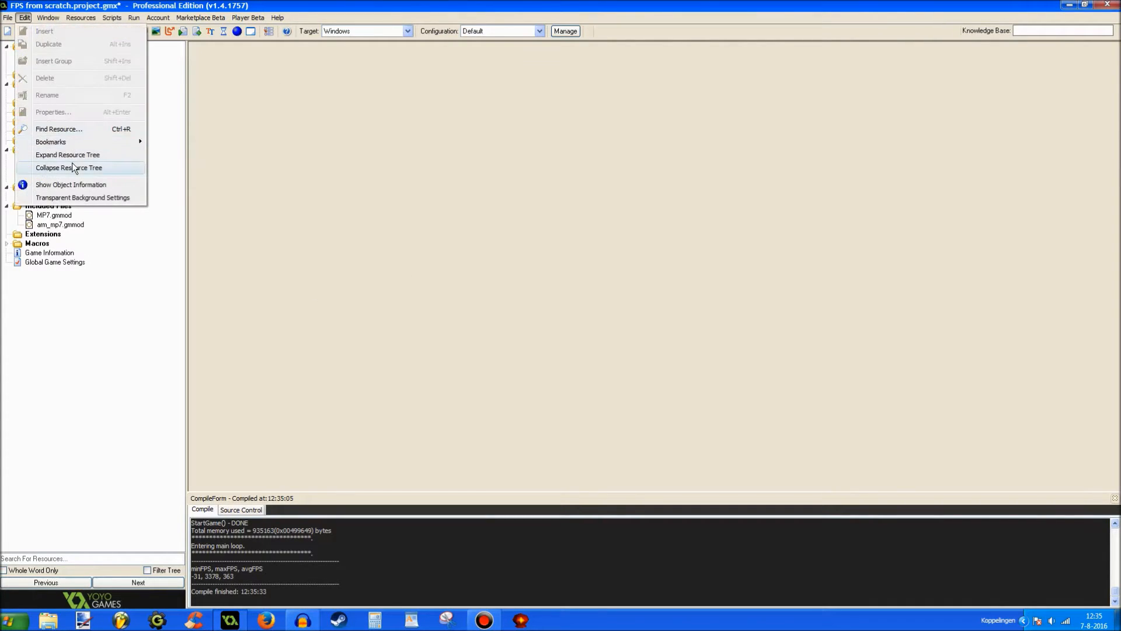
{"action": "left_click", "coordinate": [84, 169]}
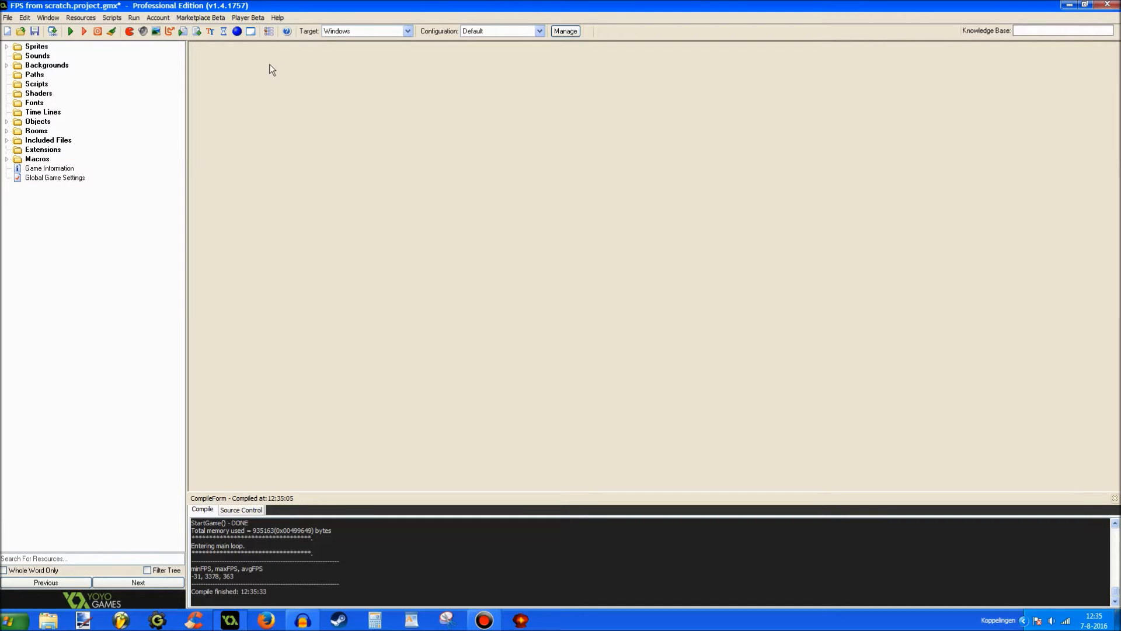